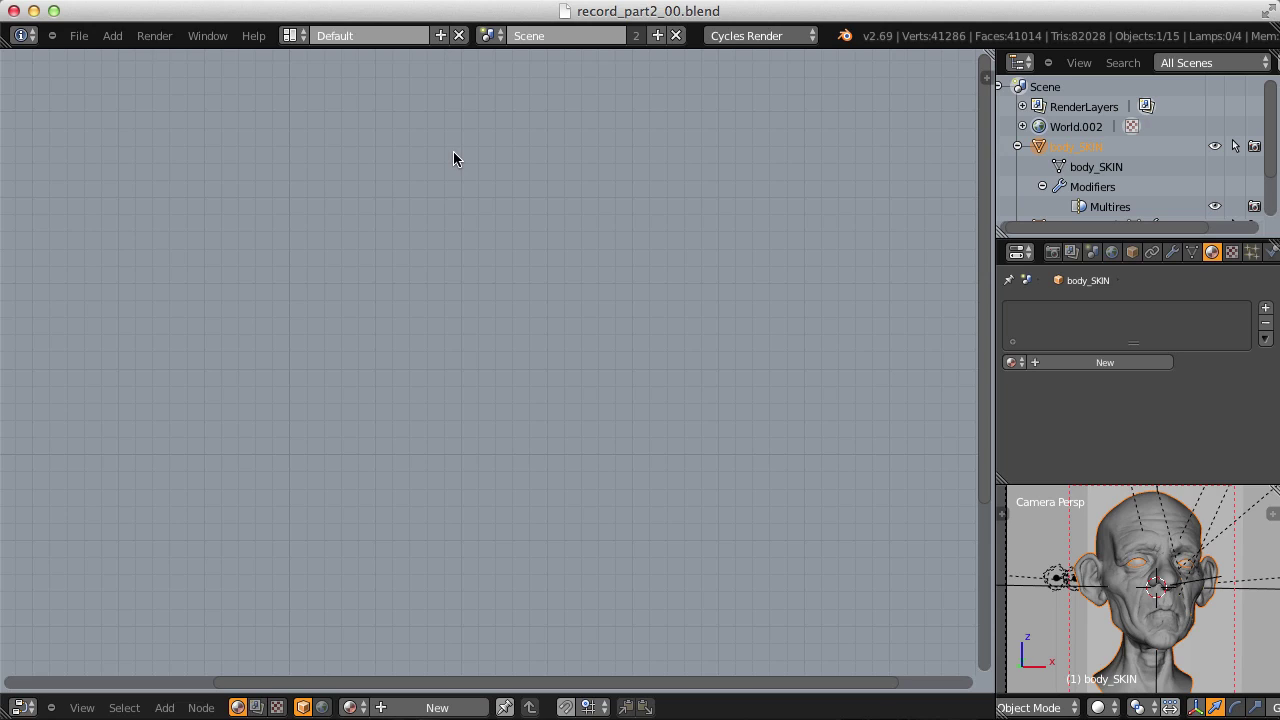
# Step: Append the skin_complex material from Arnold_Skin.blend in the scenes folder
pyautogui.click(80, 36)
pyautogui.click(145, 316)
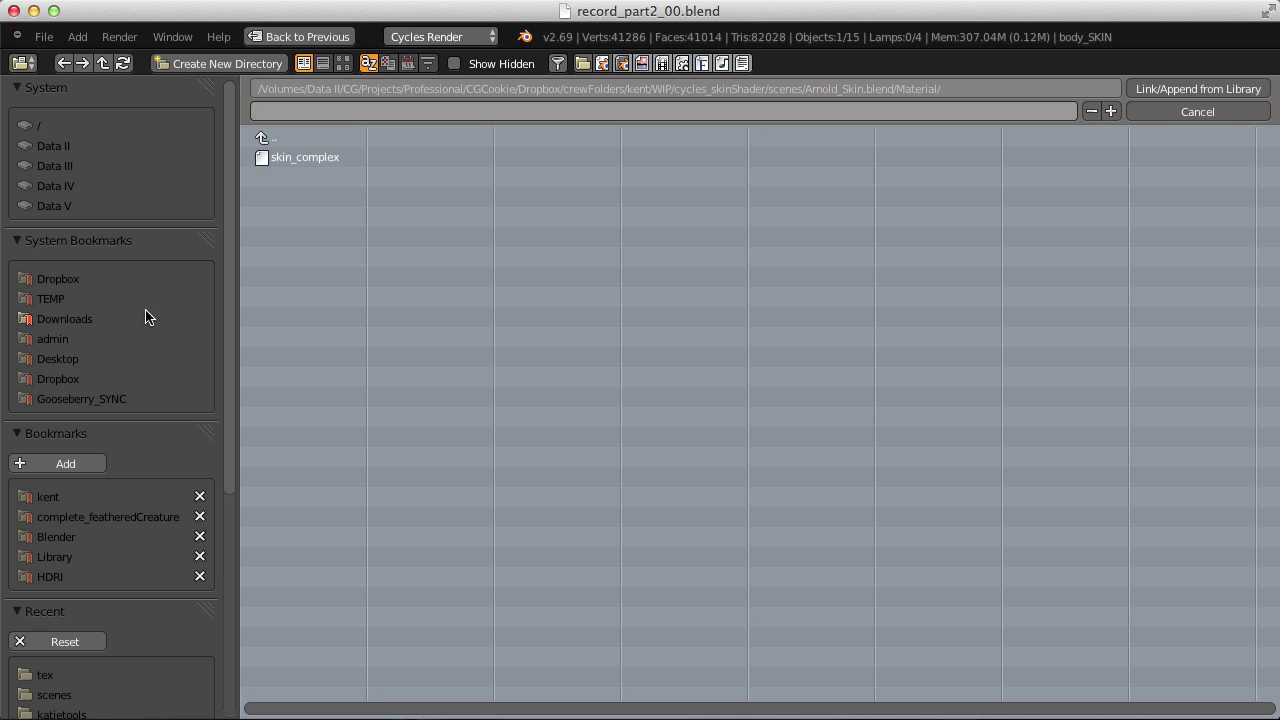
pyautogui.click(300, 137)
pyautogui.click(280, 139)
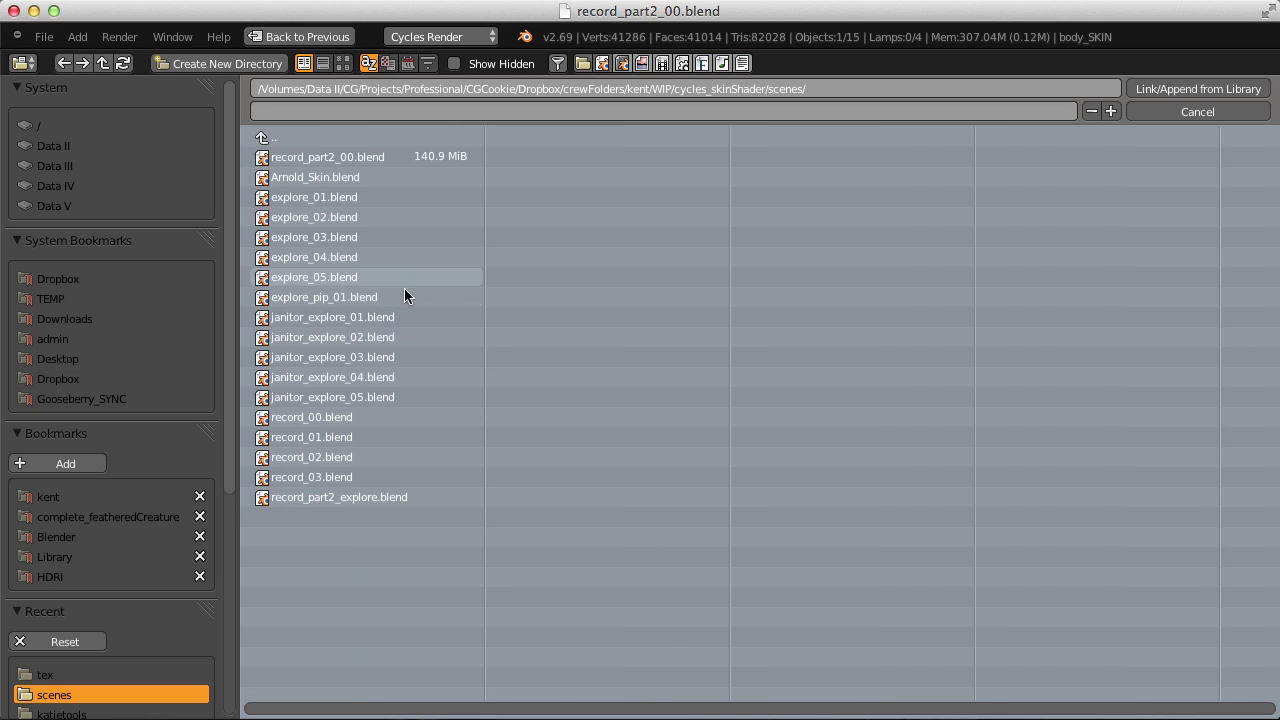
pyautogui.click(376, 177)
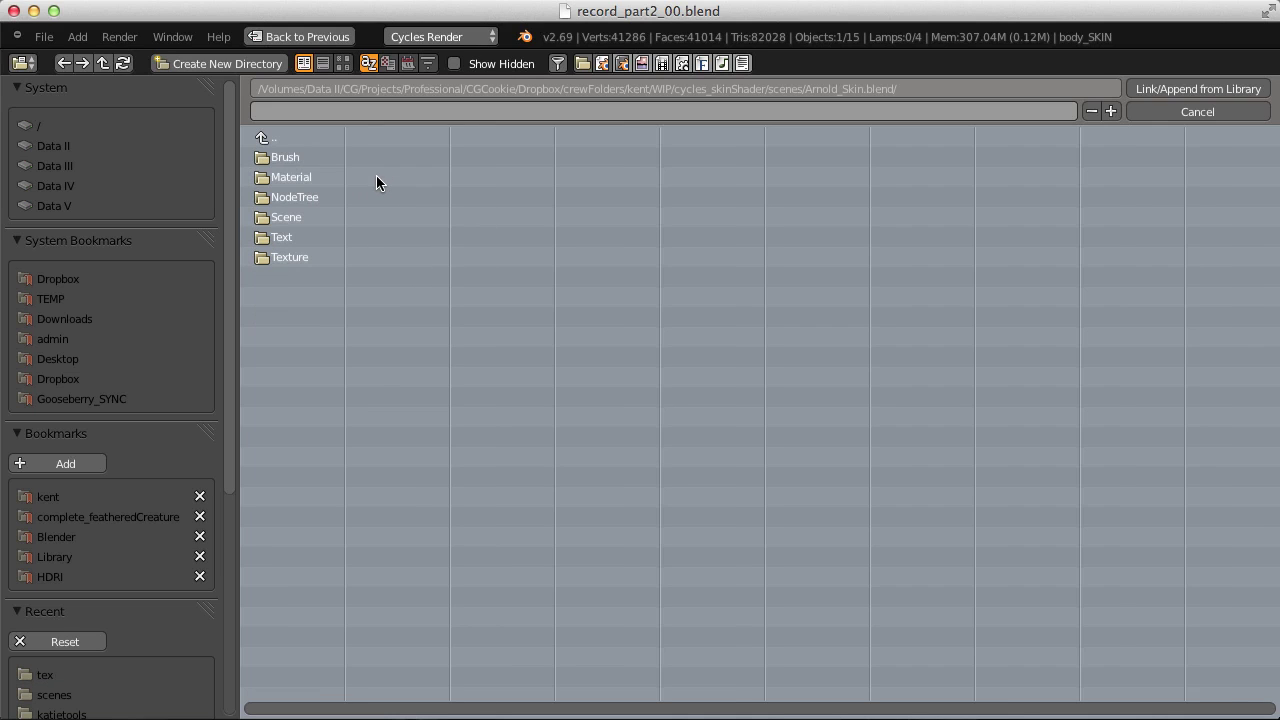
pyautogui.click(290, 177)
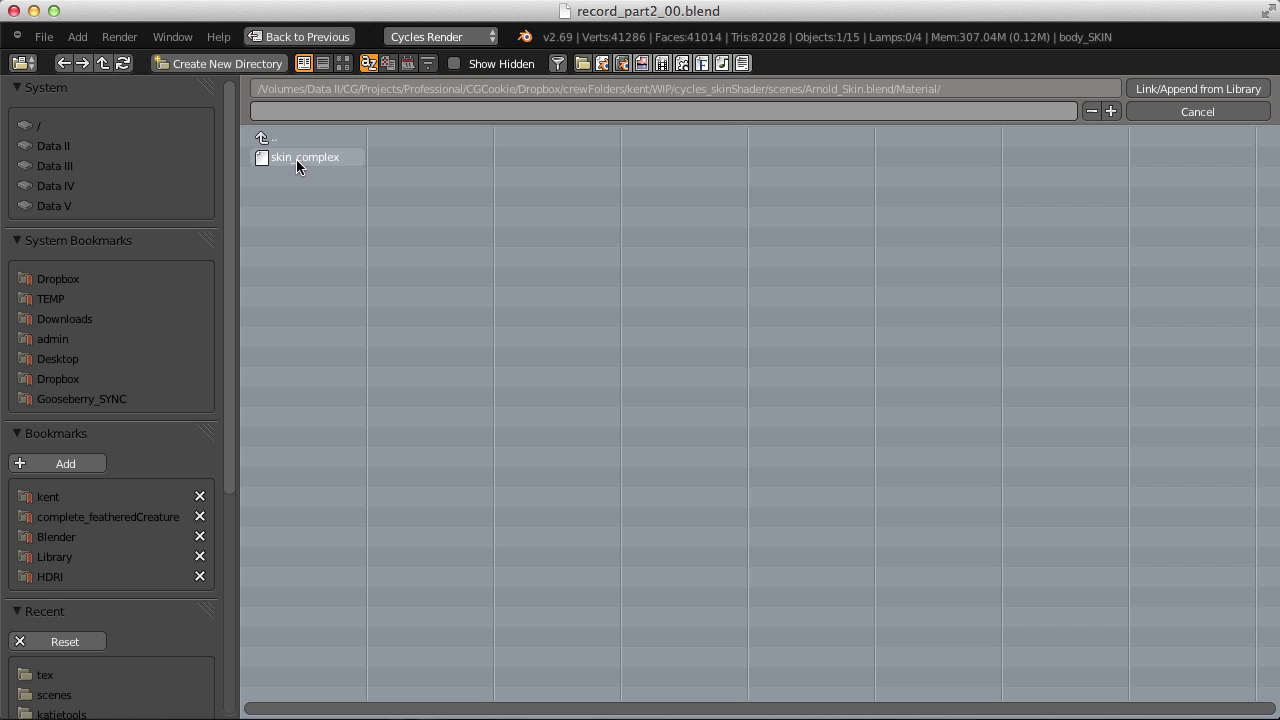
pyautogui.doubleClick(302, 160)
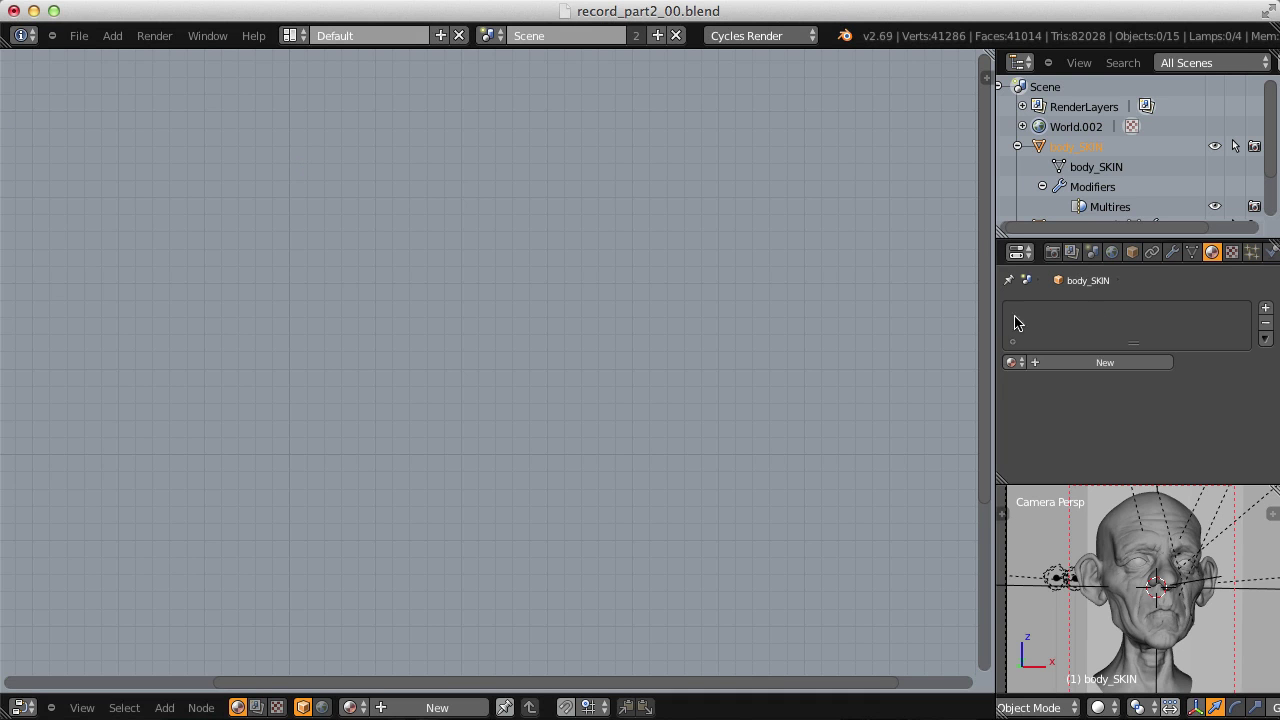
# Step: Assign the skin_complex material to the body_SKIN object
pyautogui.click(1013, 362)
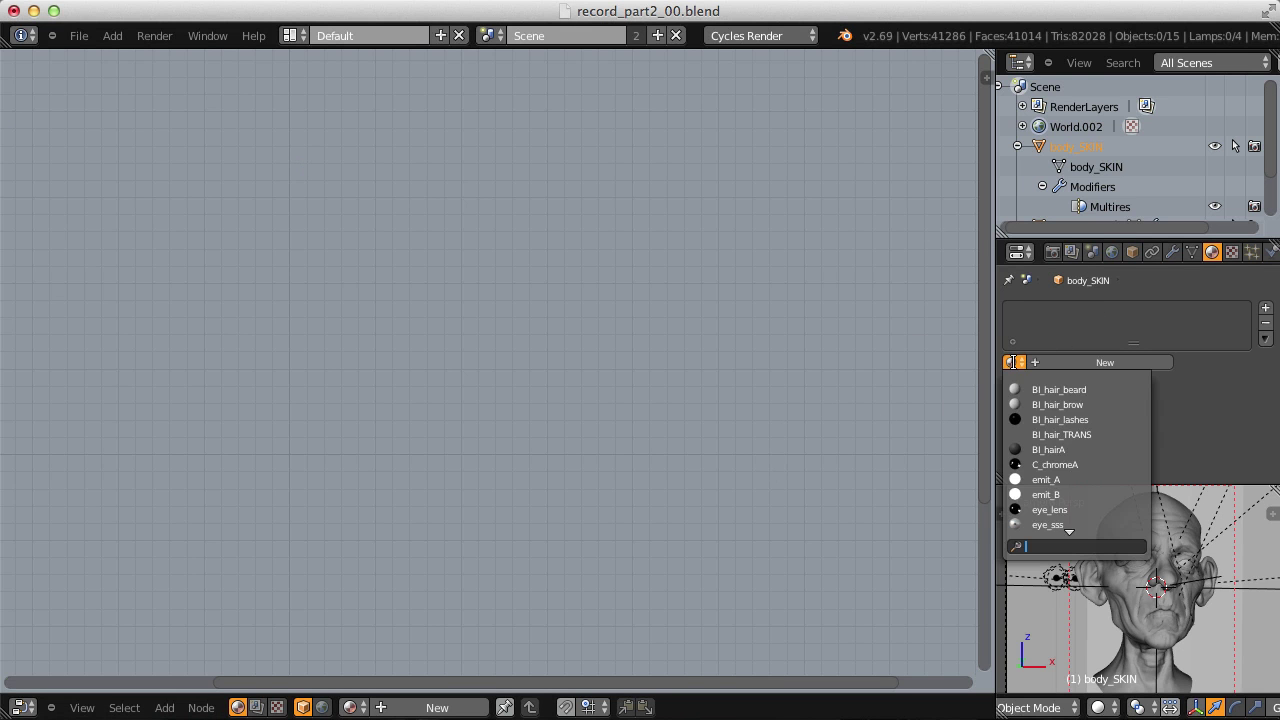
pyautogui.write('comp')
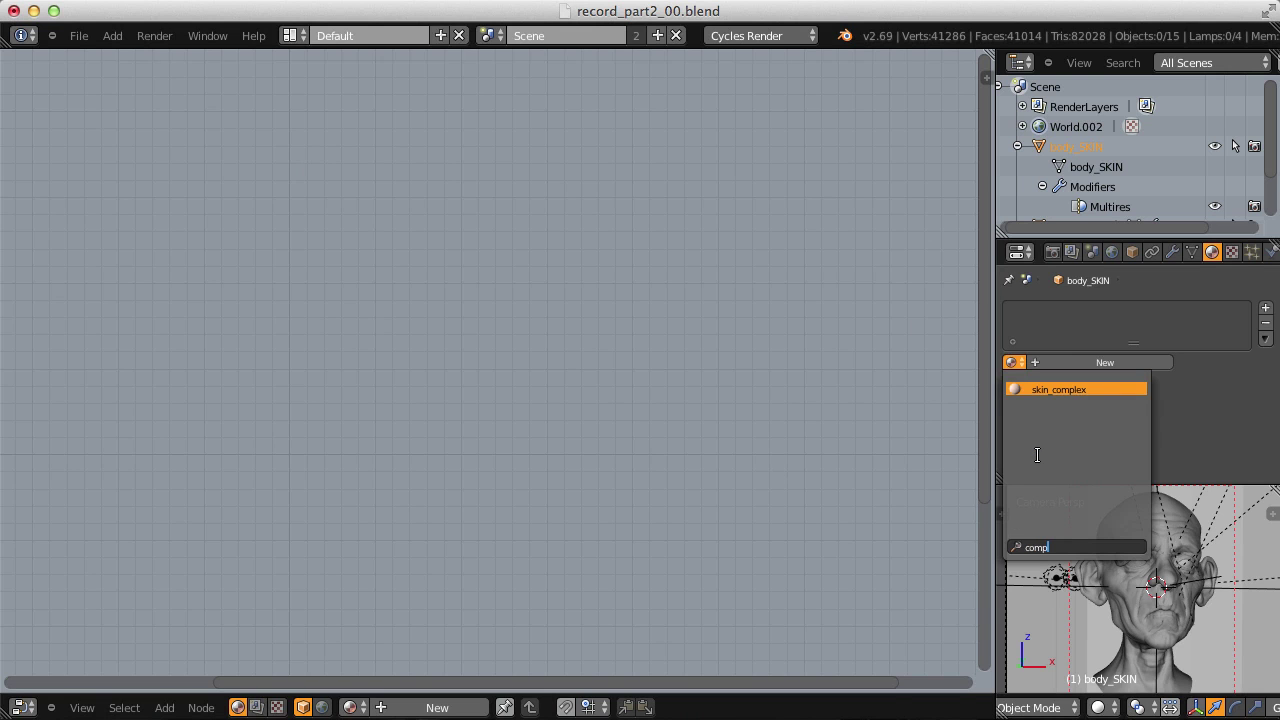
pyautogui.press('Return')
pyautogui.scroll(2, 697, 351)
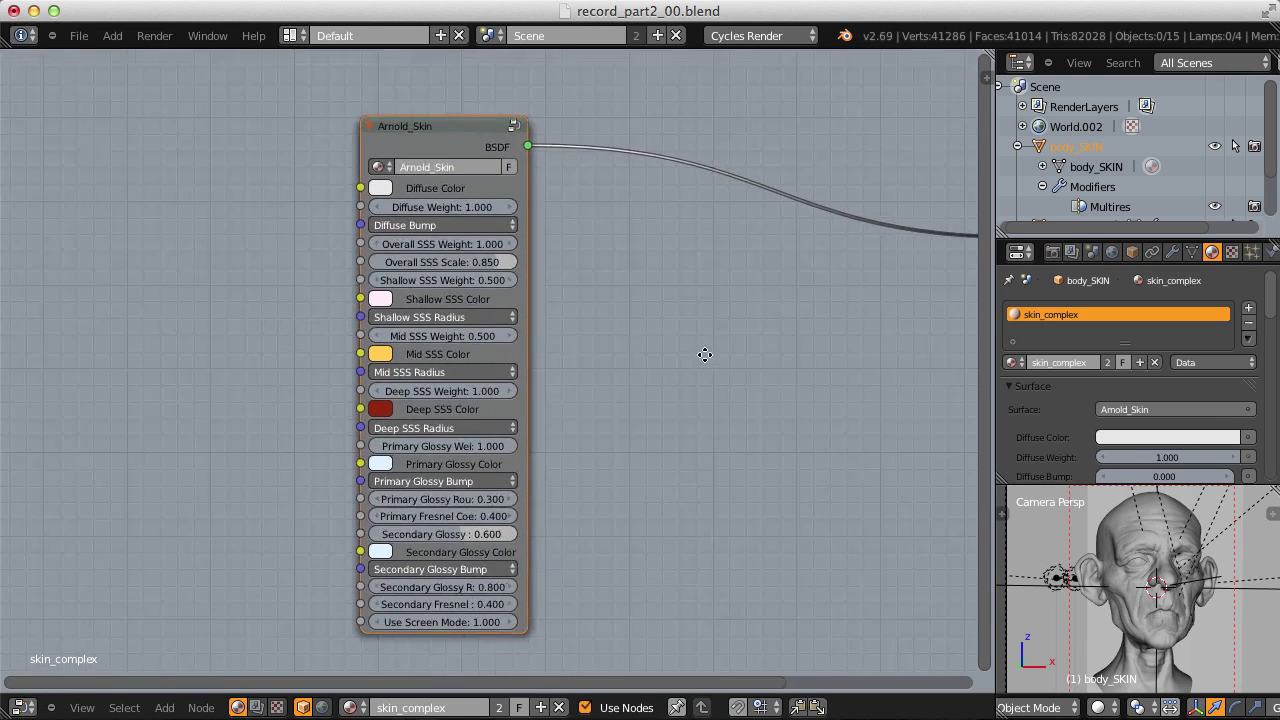
pyautogui.moveTo(691, 374); pyautogui.dragTo(736, 370, button='middle')
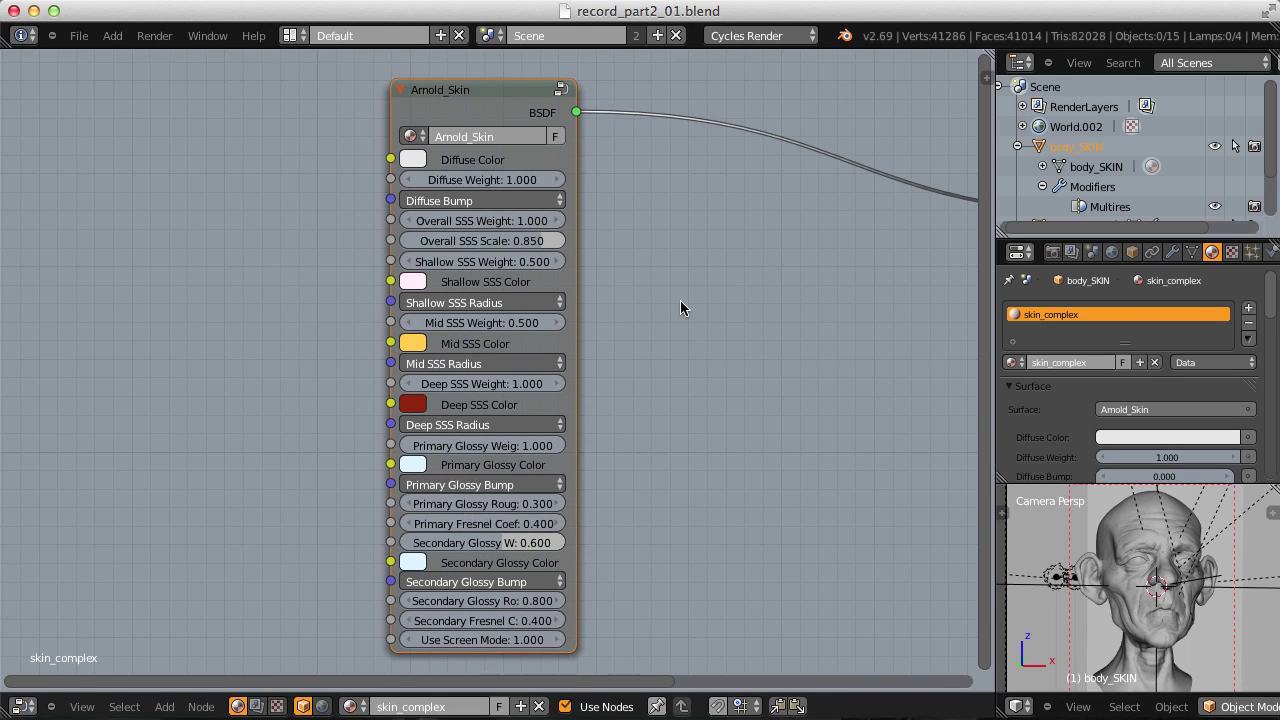
# Step: Switch the camera view of the head to Rendered viewport shading
pyautogui.scroll(-5, 1133, 706)
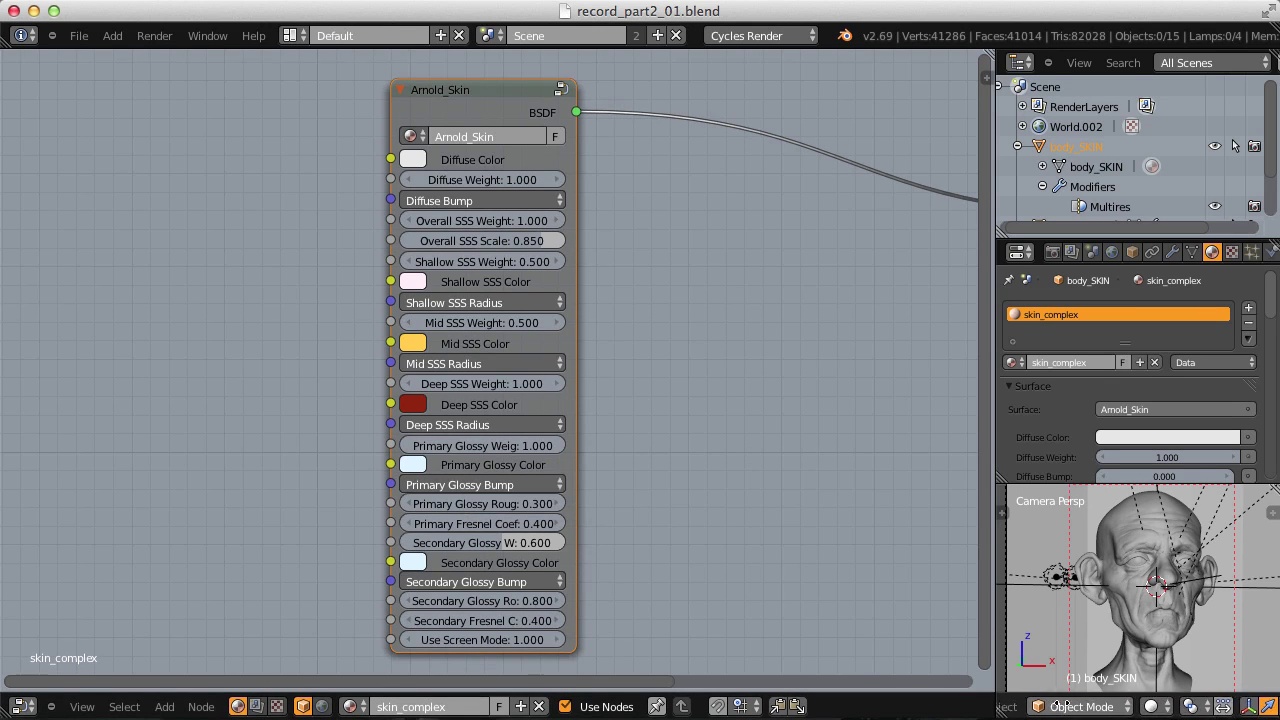
pyautogui.click(1143, 708)
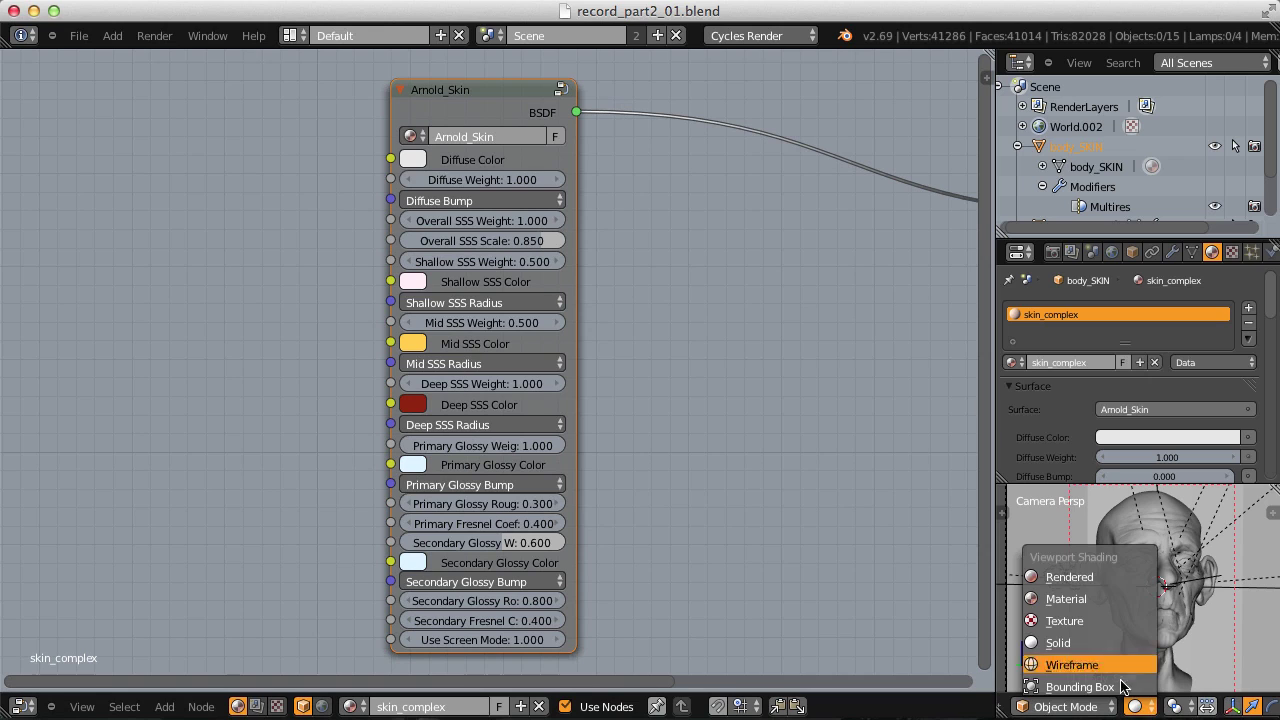
pyautogui.click(1088, 578)
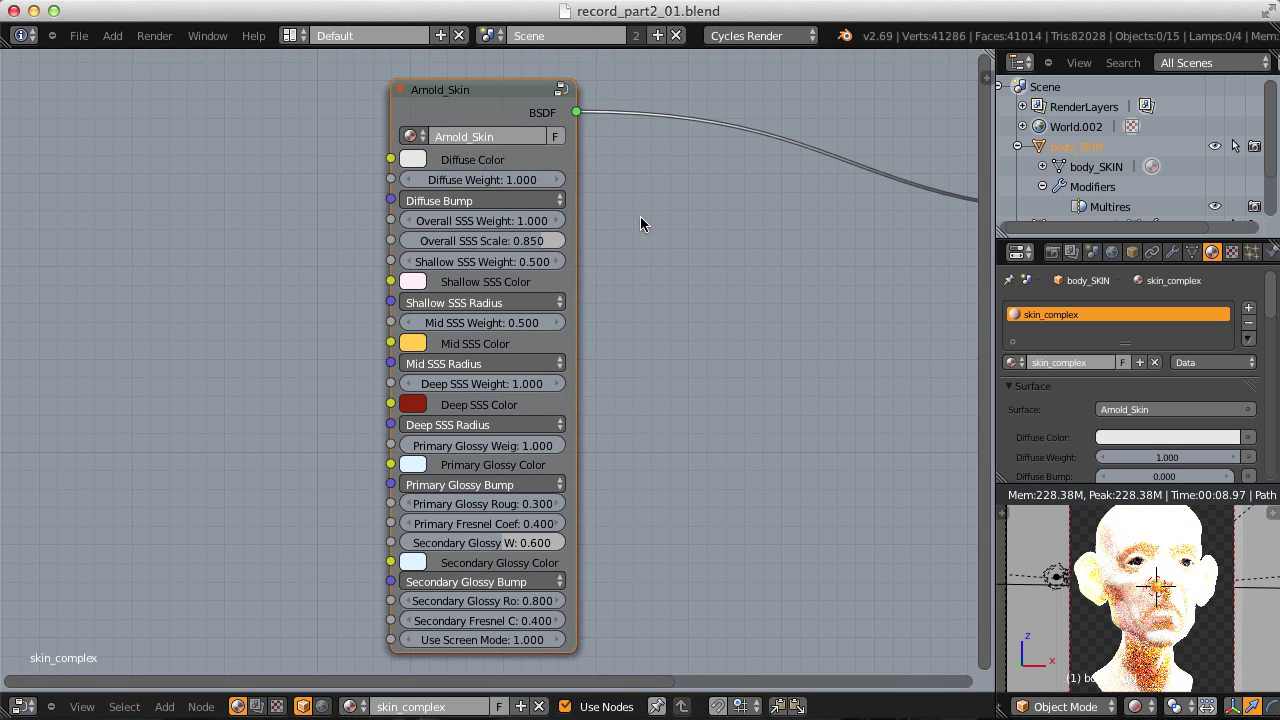
# Step: Set the Overall SSS Scale of the Arnold_Skin node to 0.2
pyautogui.click(497, 241)
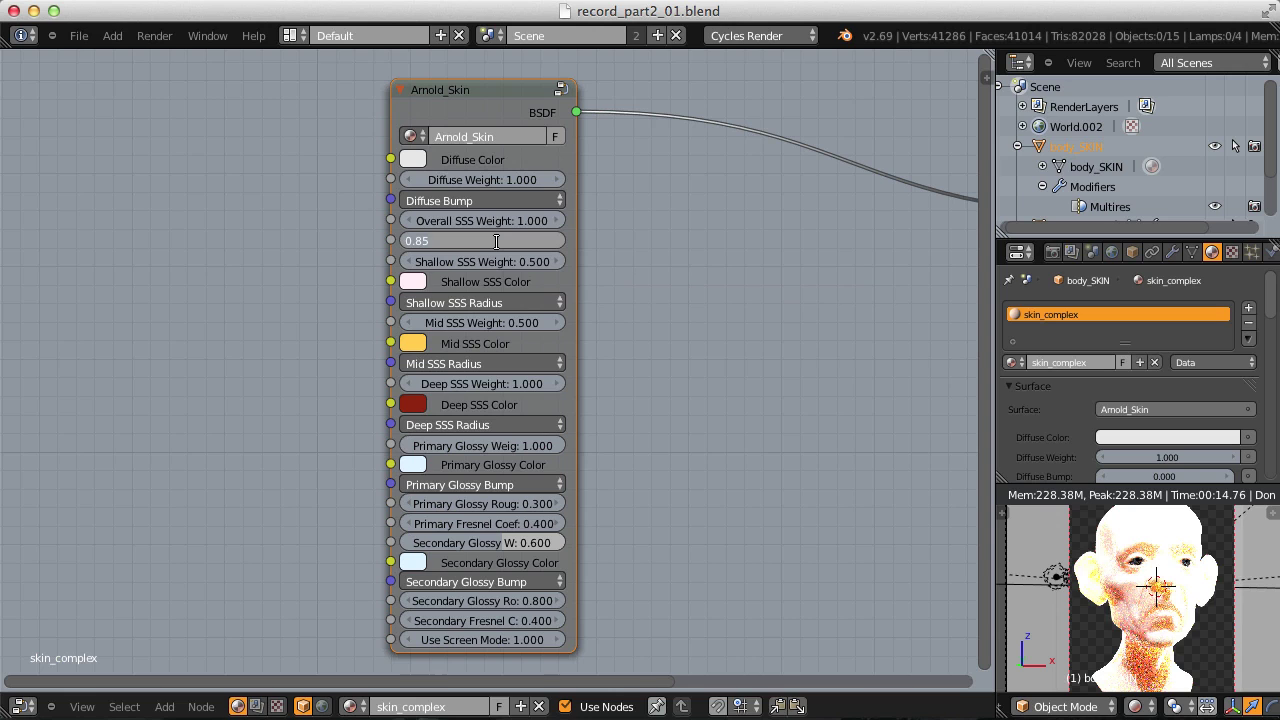
pyautogui.press('BackSpace')
pyautogui.write('0.2')
pyautogui.press('Return')
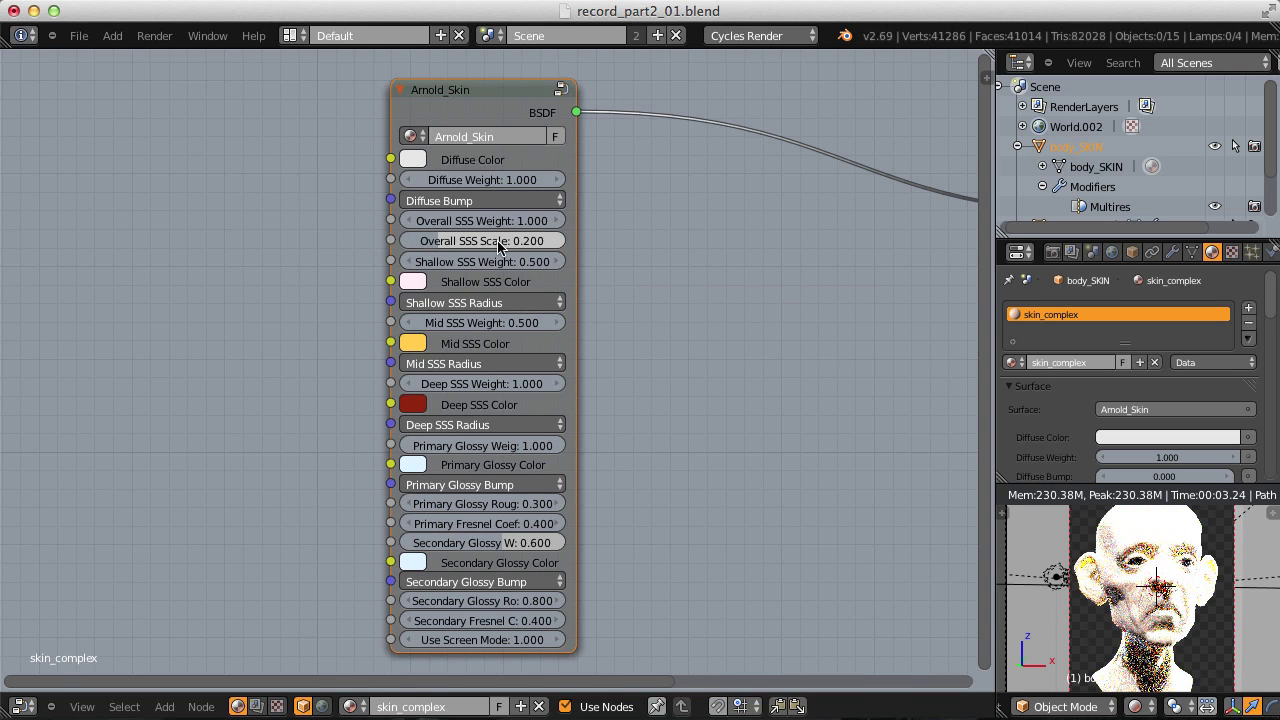
# Step: Try an Overall SSS Scale of 0.1 on the Arnold_Skin node, and set it back to 0.2
pyautogui.click(497, 243)
pyautogui.hotkey('ctrl', 'a')
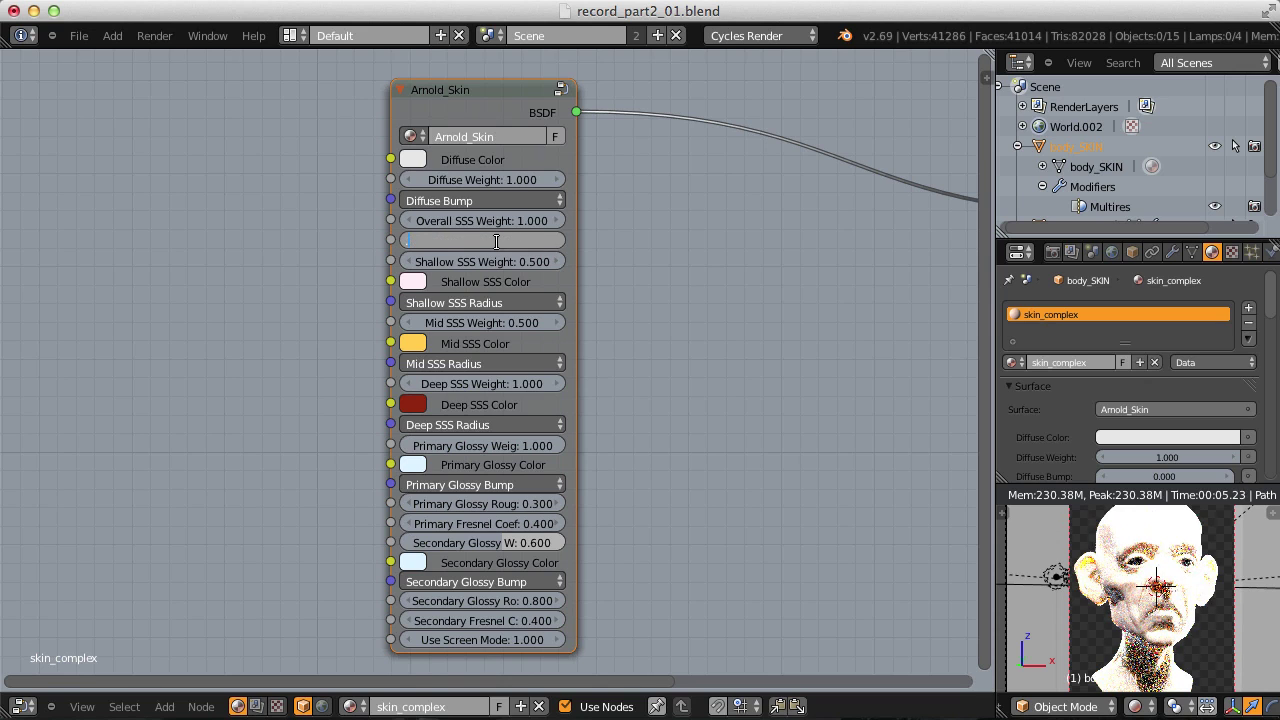
pyautogui.write('0.1')
pyautogui.press('Return')
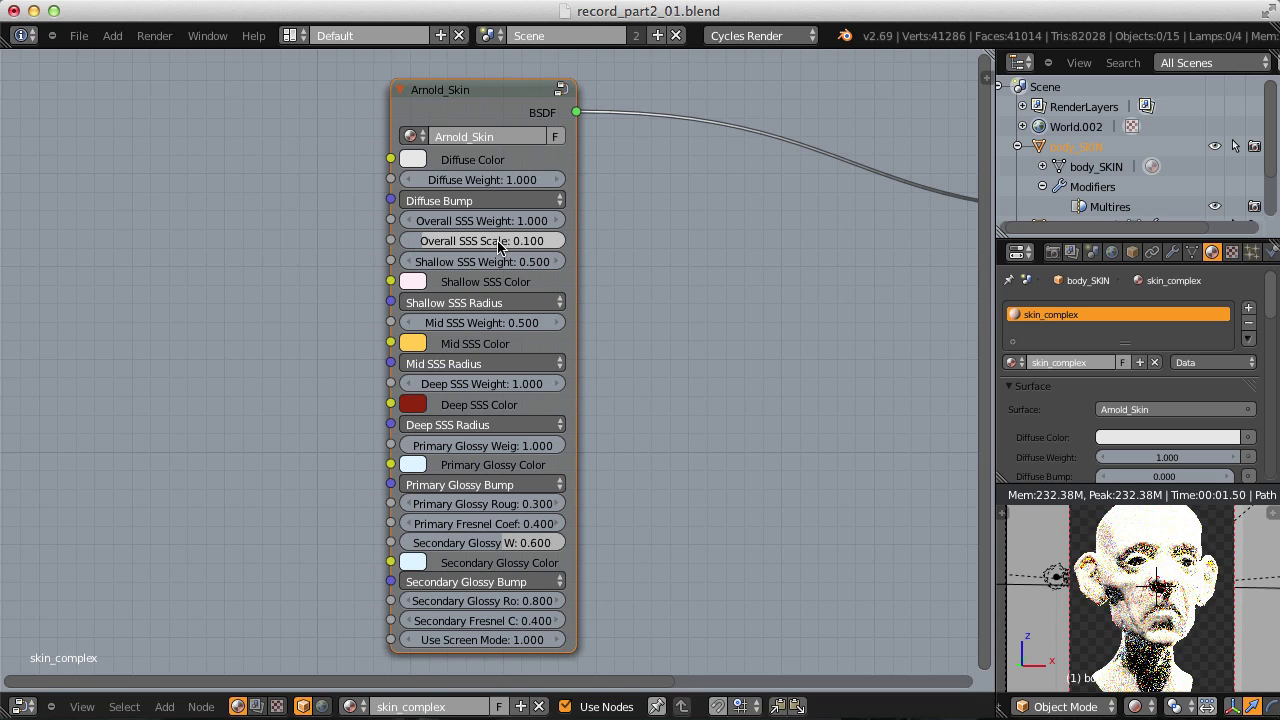
pyautogui.click(499, 243)
pyautogui.write('2')
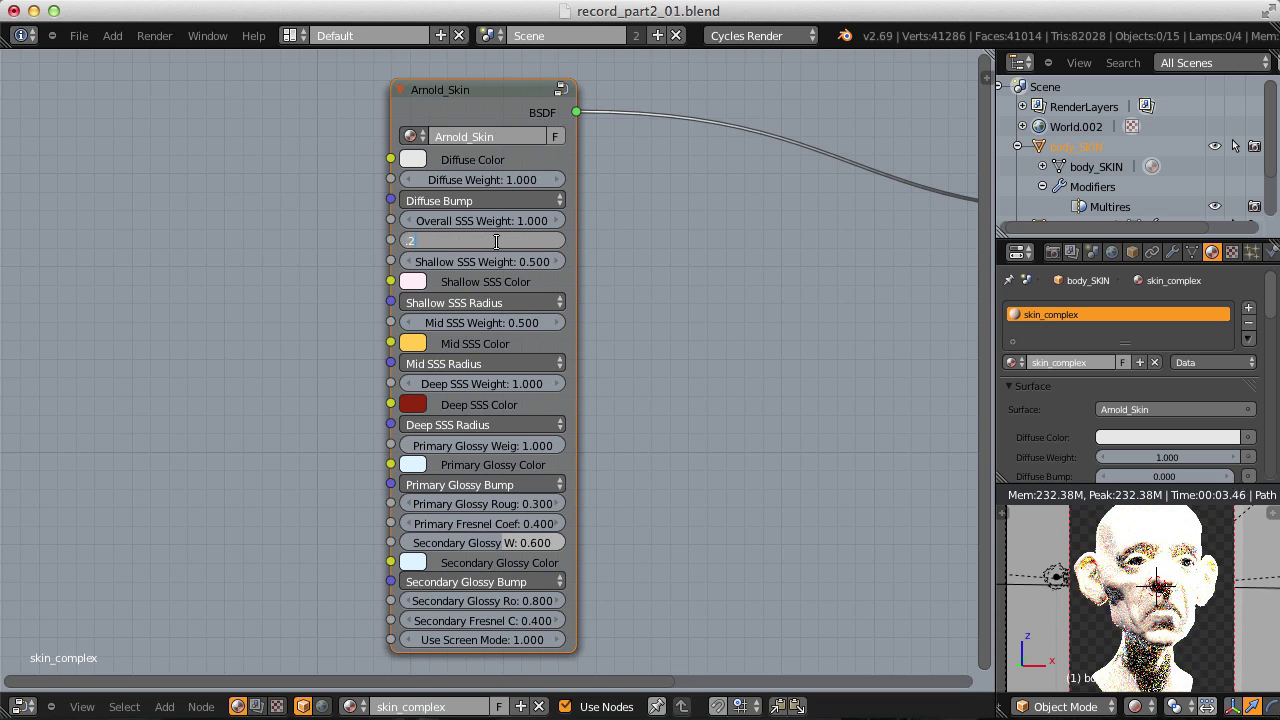
pyautogui.press('Return')
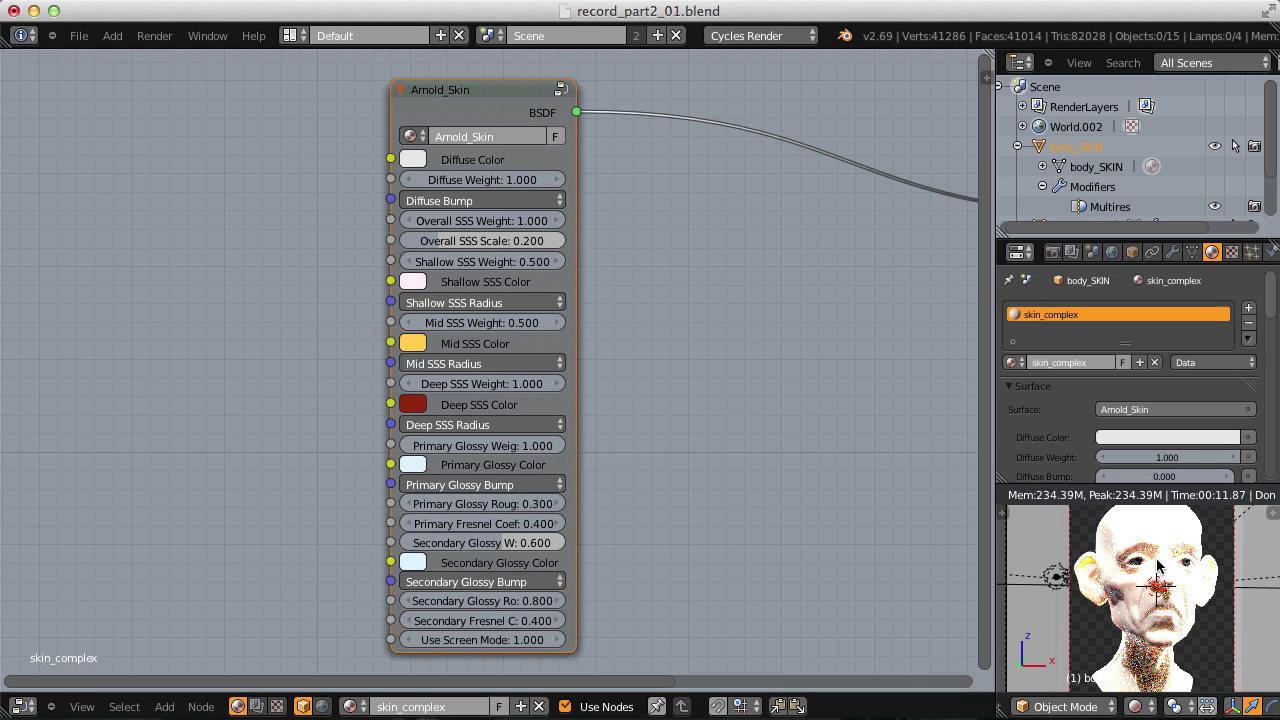
# Step: Examine the skin shading around the eyes and the whole face in the rendered preview
pyautogui.scroll(4, 1158, 567)
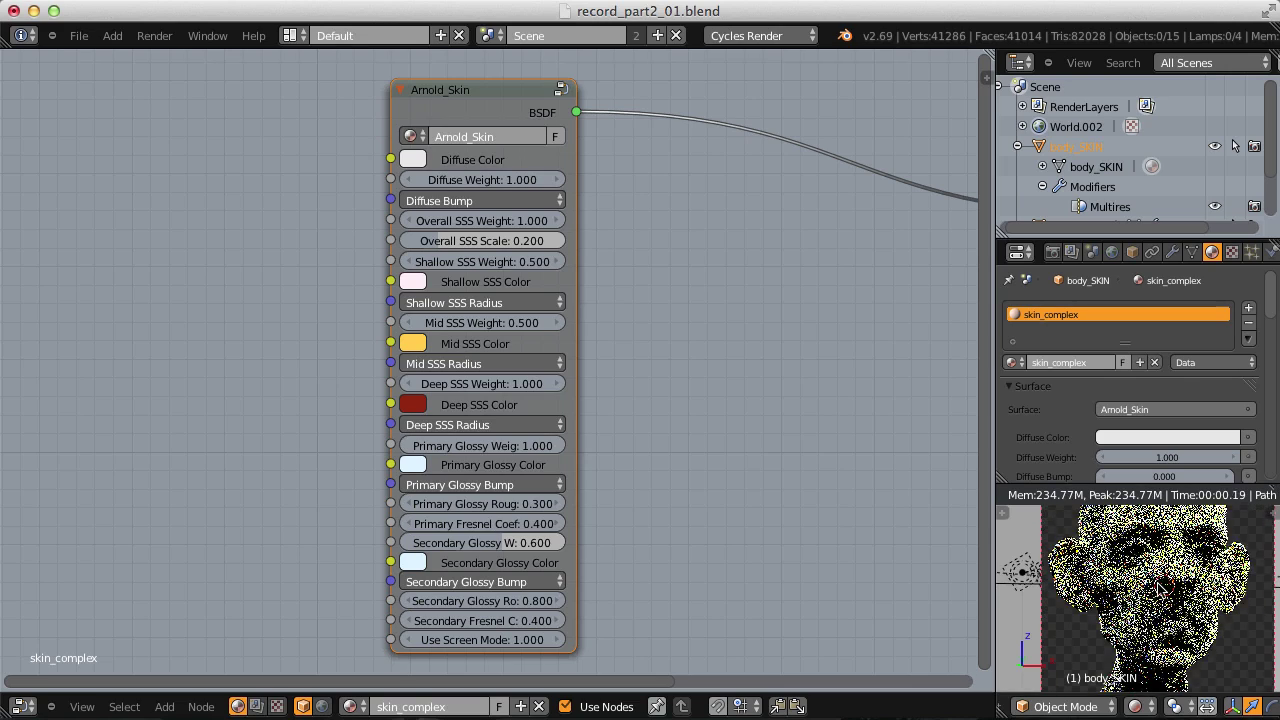
pyautogui.scroll(3, 1110, 648)
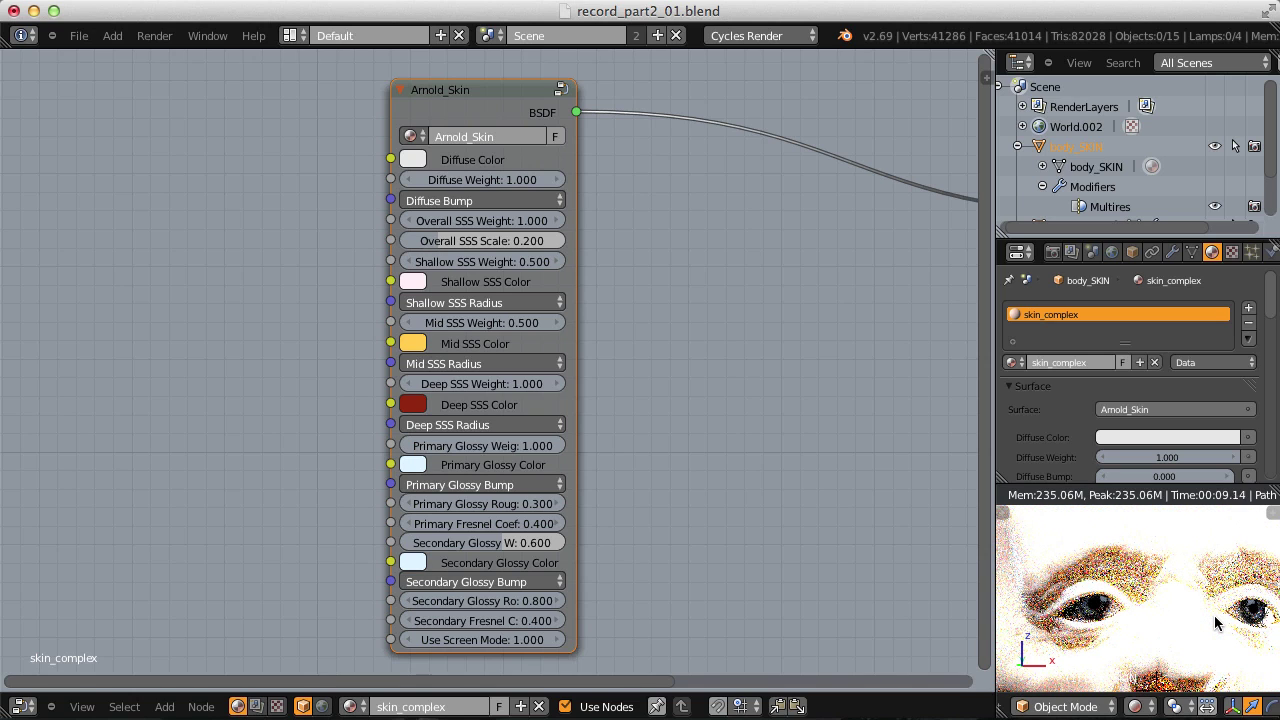
pyautogui.scroll(-5, 1187, 617)
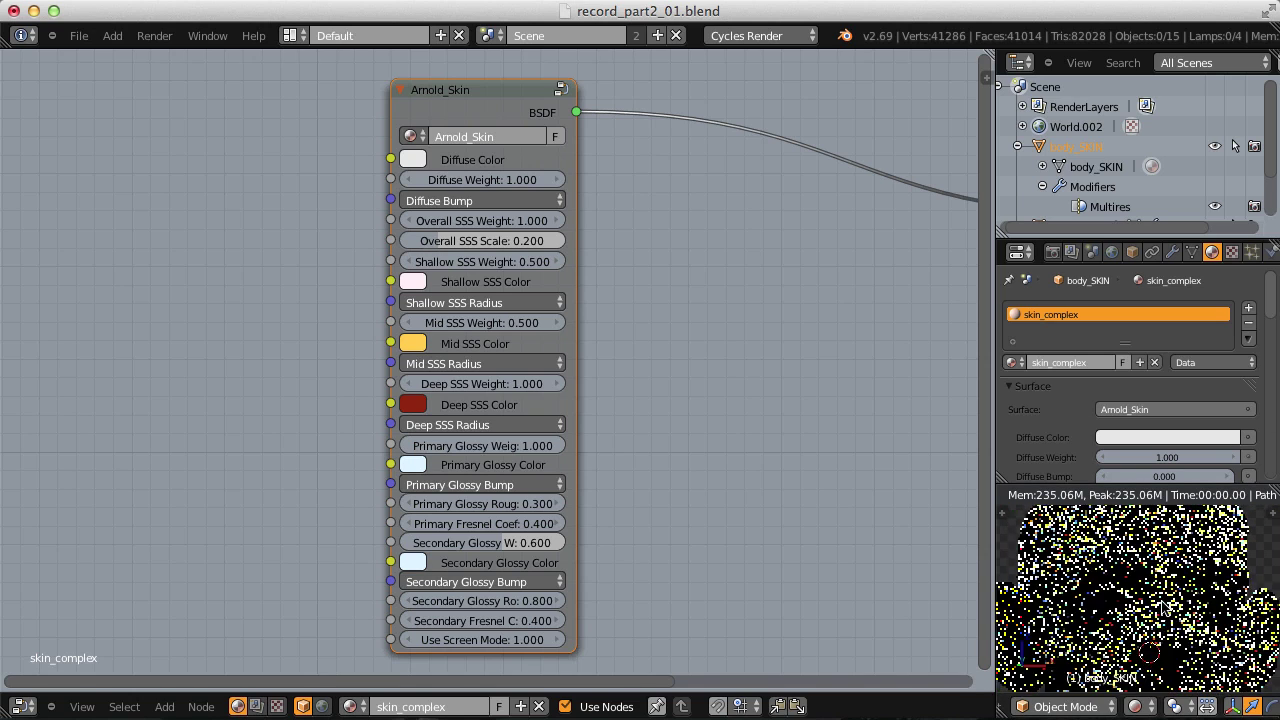
pyautogui.scroll(-2, 1183, 623)
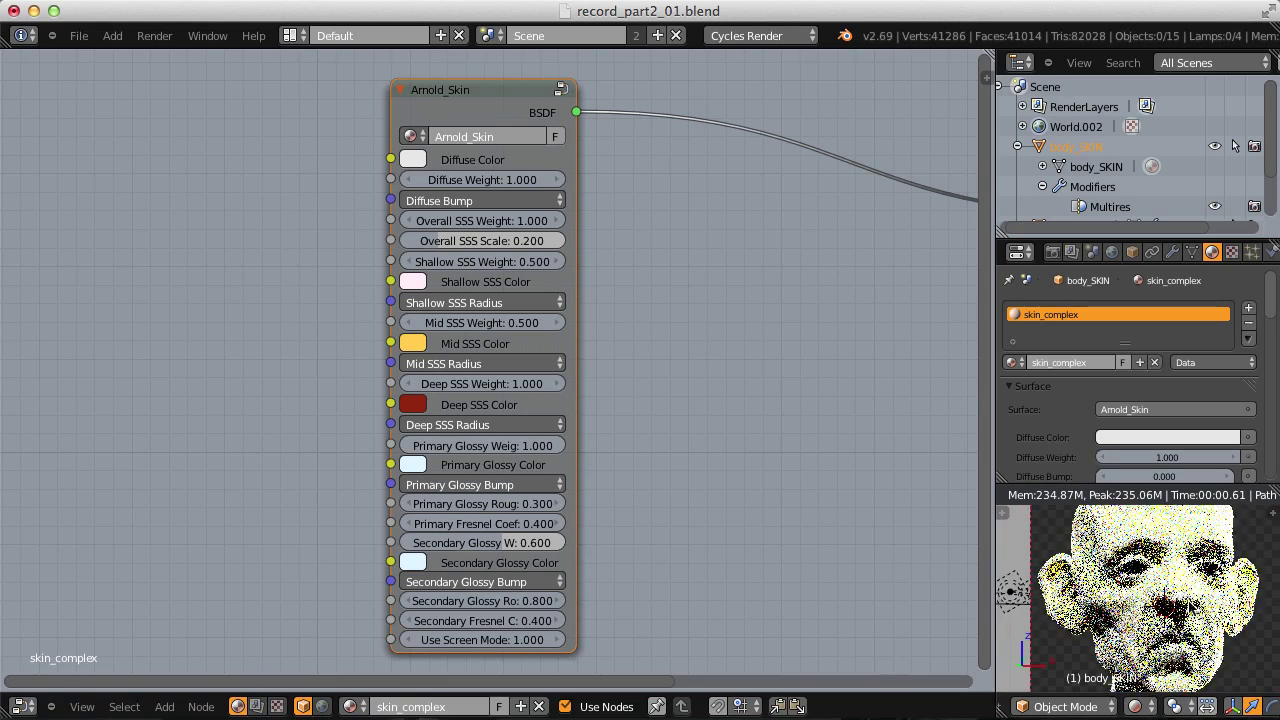
pyautogui.scroll(-3, 1188, 612)
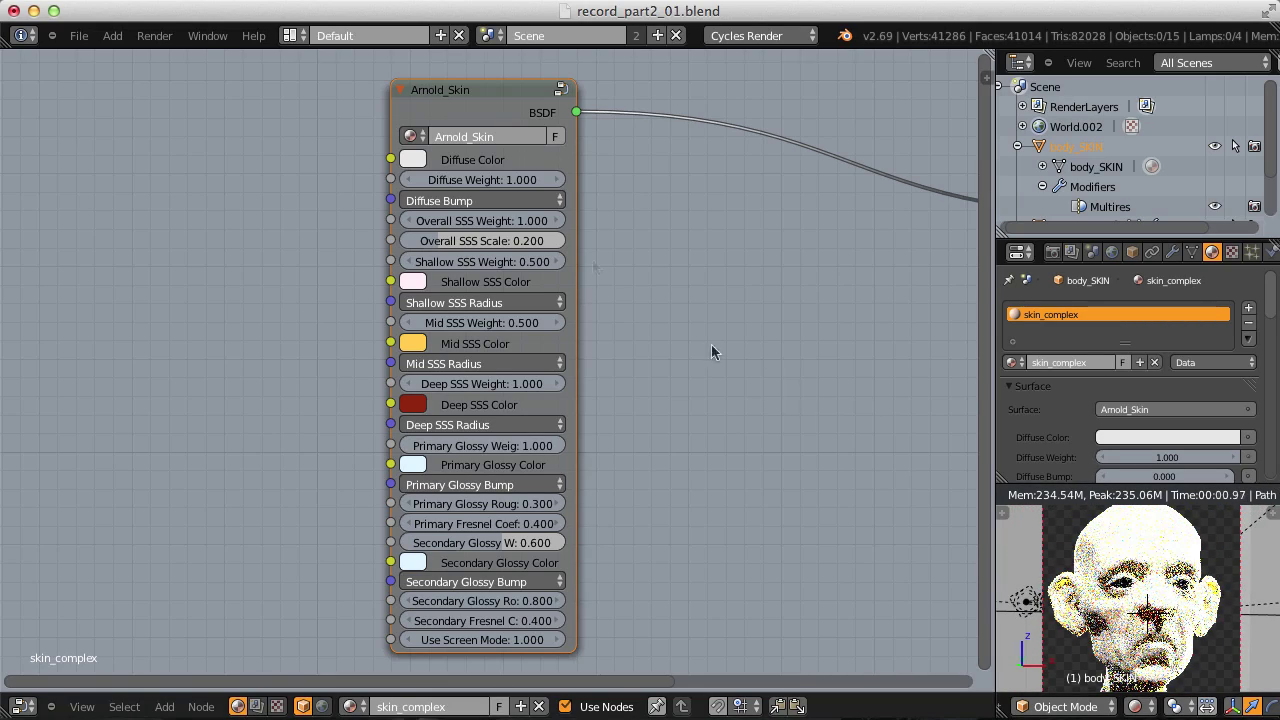
# Step: Review the Arnold_Skin node's inputs, checking the Deep, Mid and Shallow SSS Radius values
pyautogui.moveTo(635, 234); pyautogui.dragTo(708, 320, button='middle')
pyautogui.scroll(2, 708, 320)
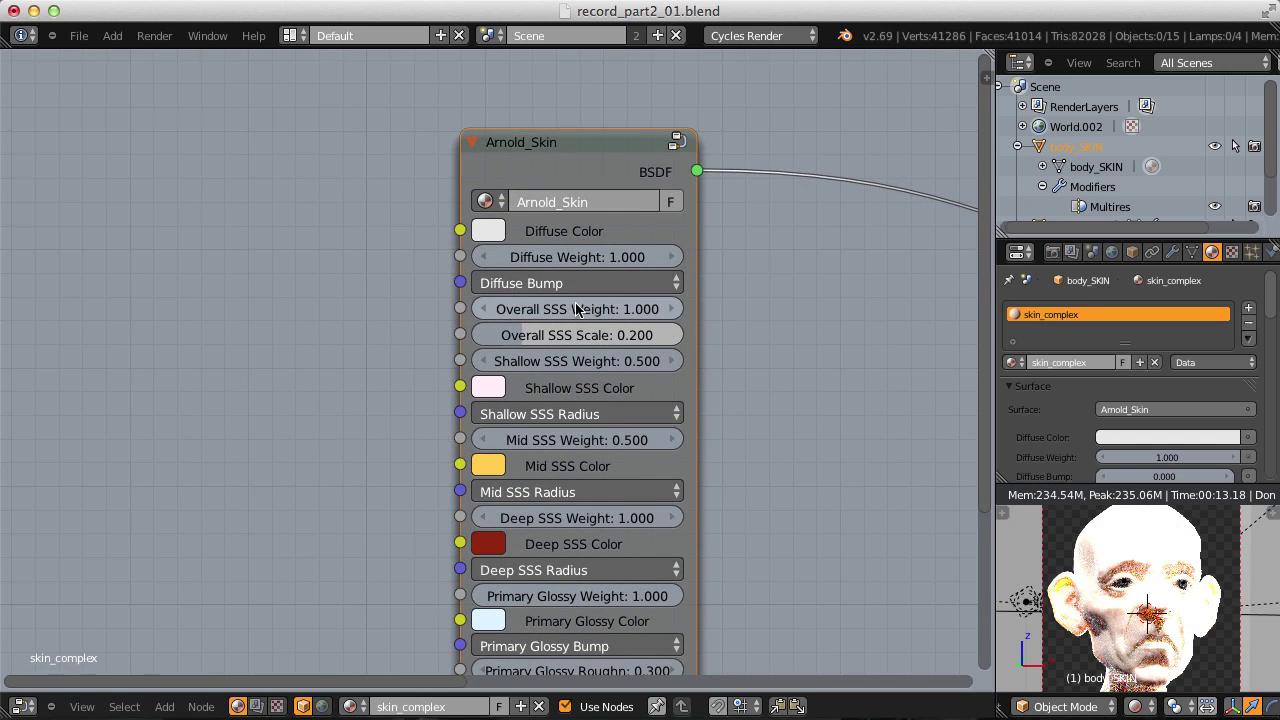
pyautogui.scroll(3, 580, 300)
pyautogui.hscroll(3, 580, 300)
pyautogui.scroll(-2, 634, 368)
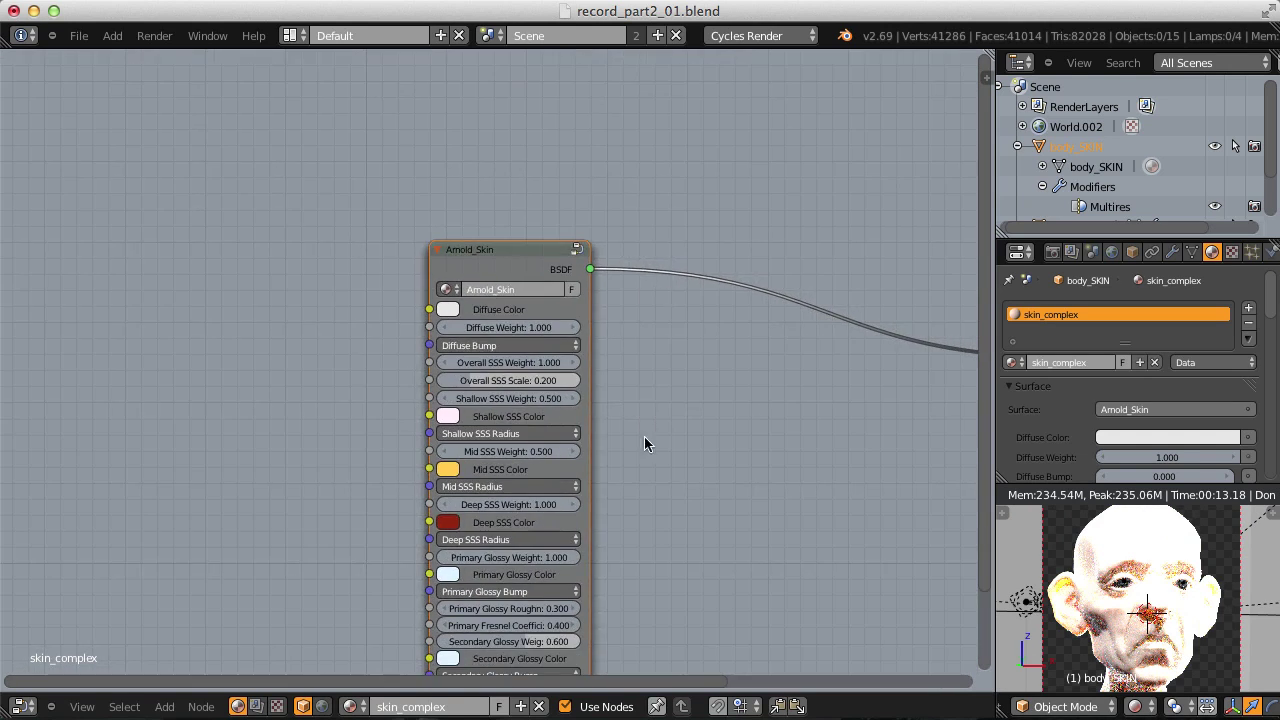
pyautogui.moveTo(644, 436); pyautogui.dragTo(615, 335, button='middle')
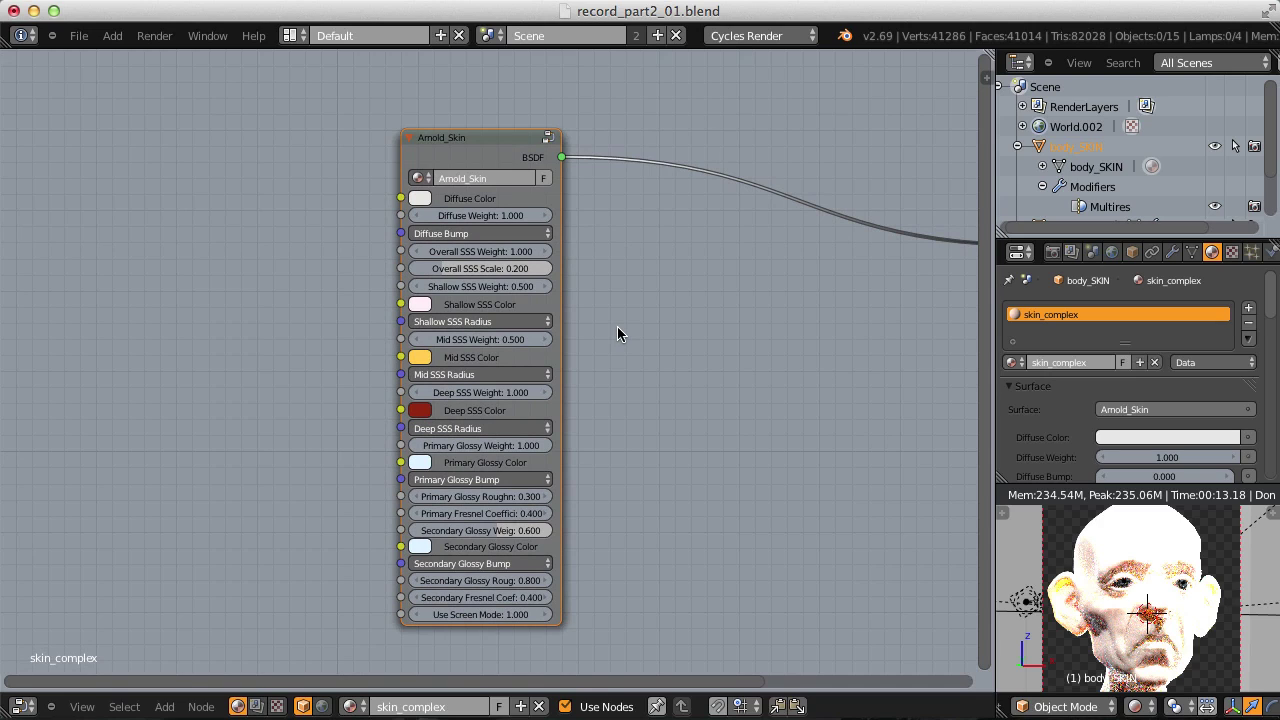
pyautogui.click(474, 428)
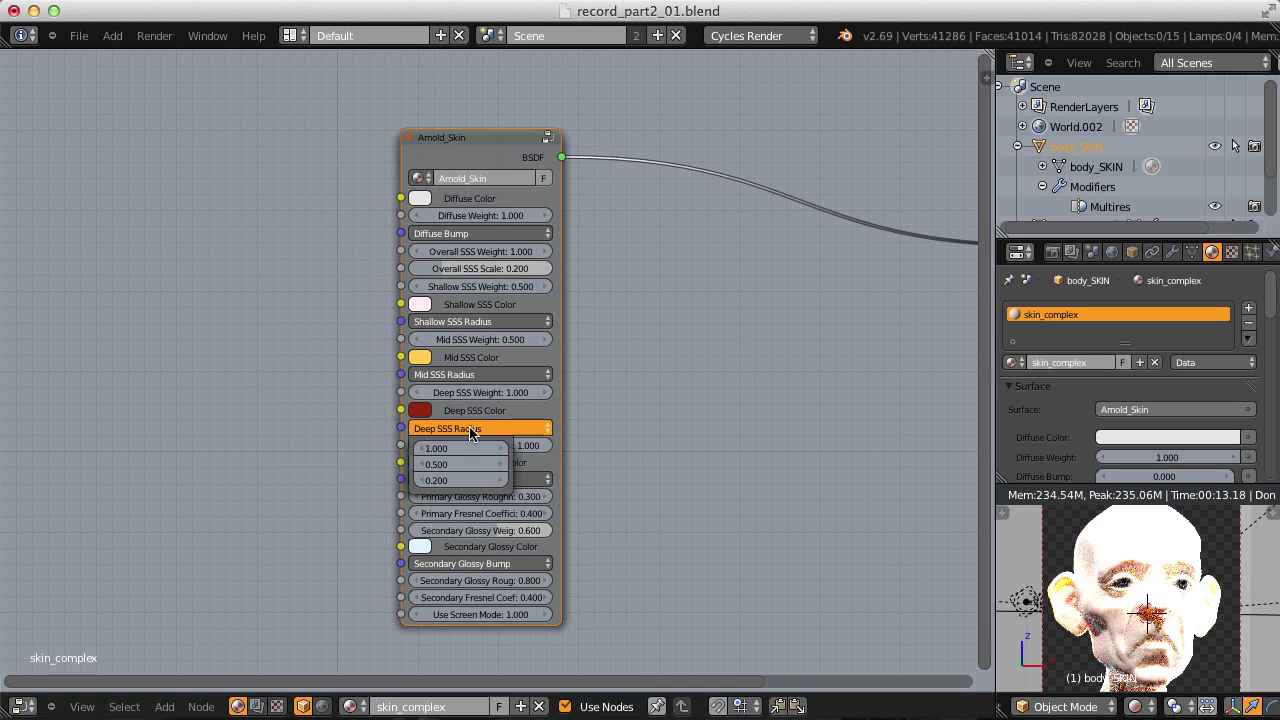
pyautogui.click(468, 378)
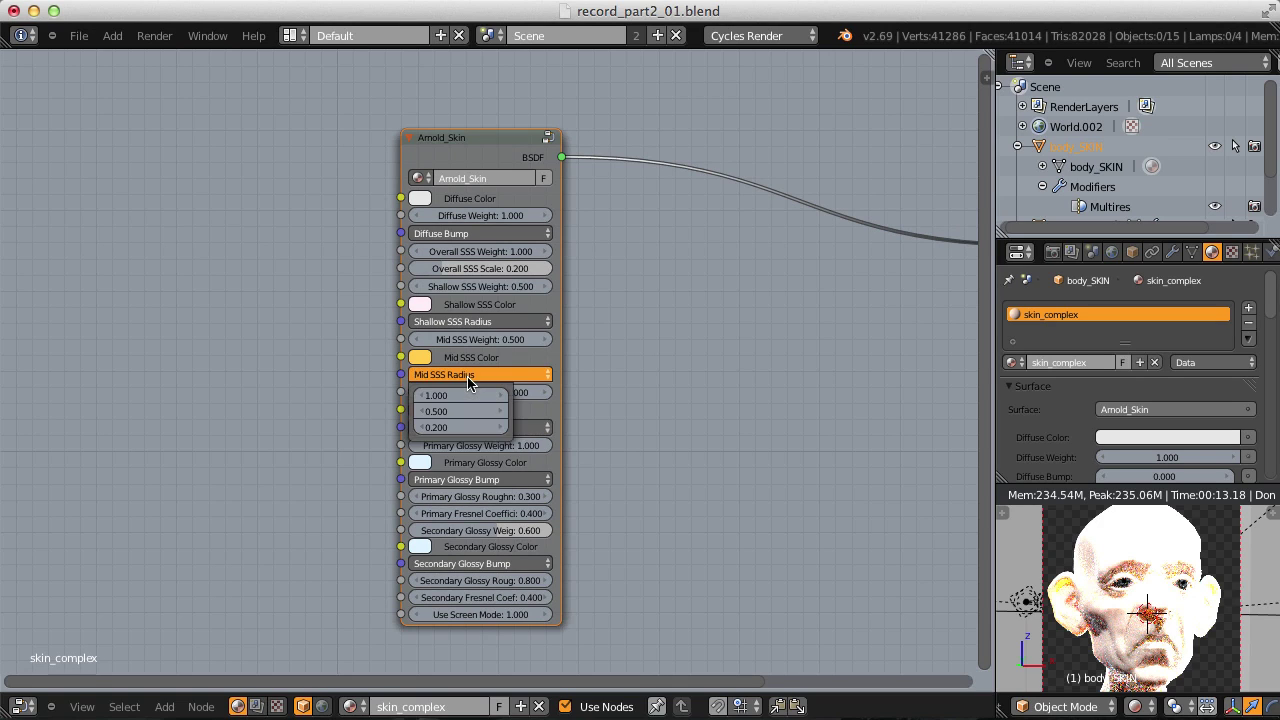
pyautogui.click(463, 321)
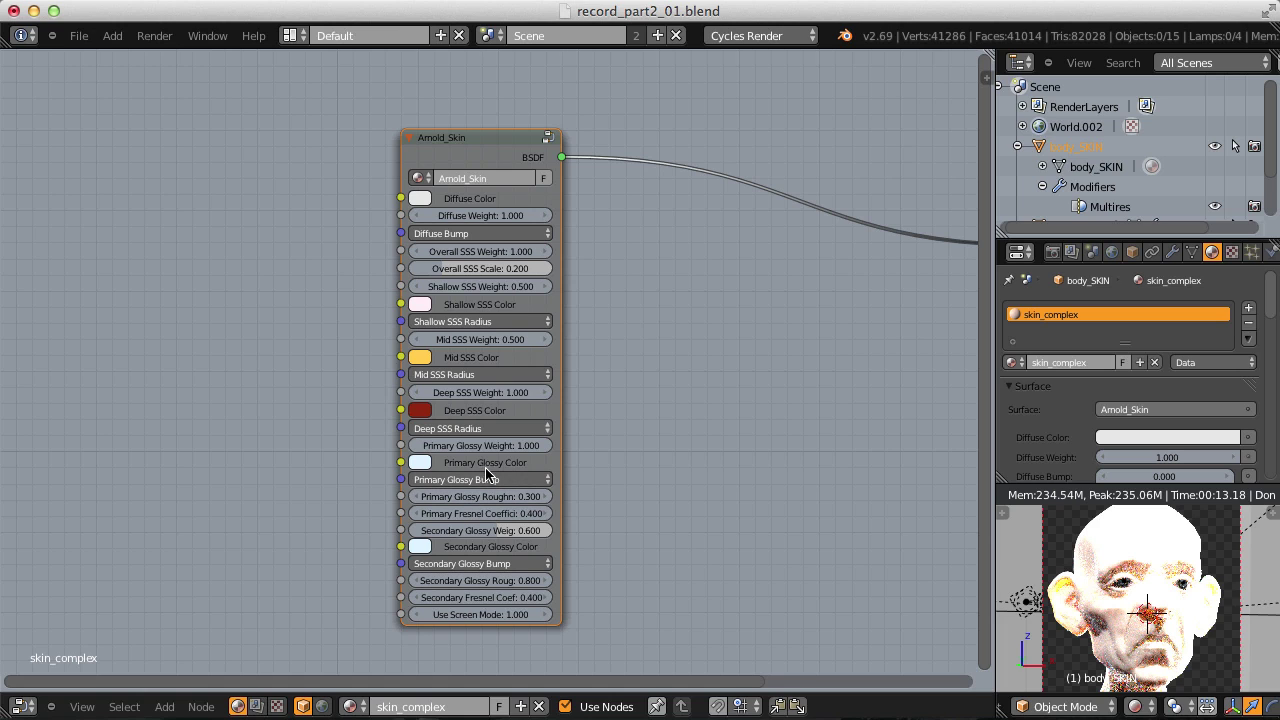
# Step: Set both the Primary Glossy Weight and the Secondary Glossy Weight of the Arnold_Skin node to 0
pyautogui.click(491, 445)
pyautogui.write('0')
pyautogui.press('Return')
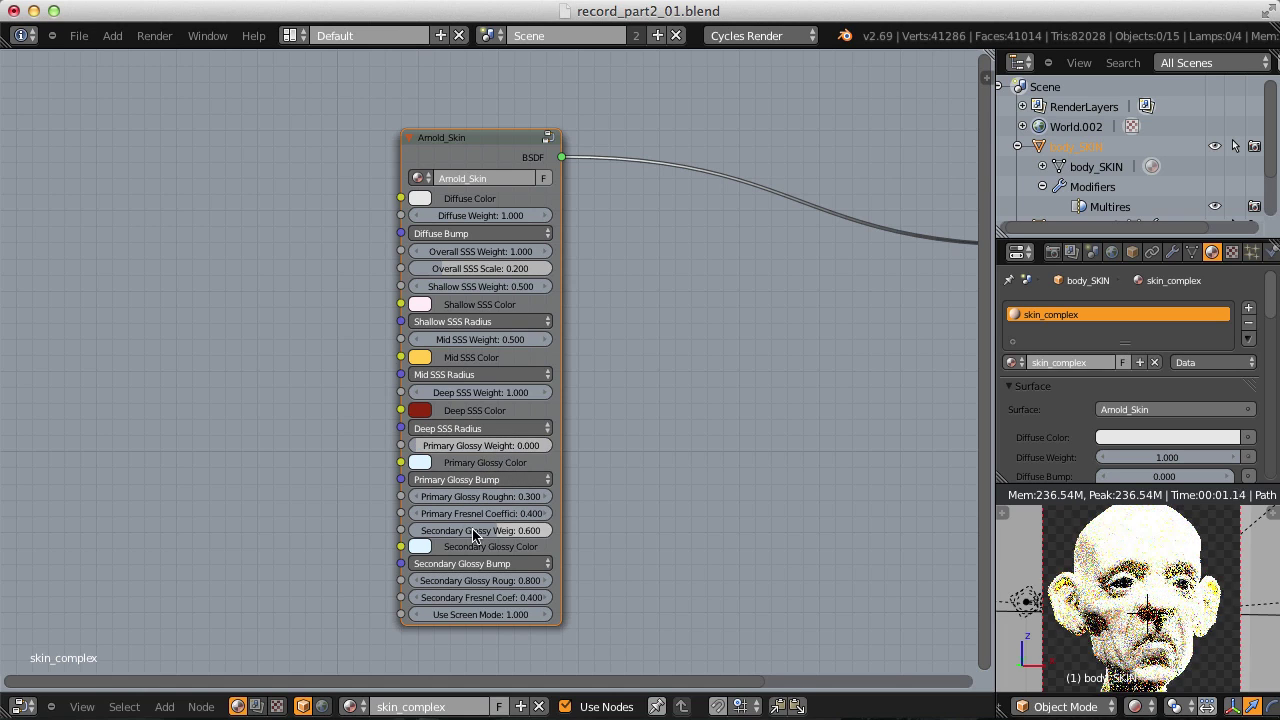
pyautogui.click(485, 530)
pyautogui.write('0')
pyautogui.press('Return')
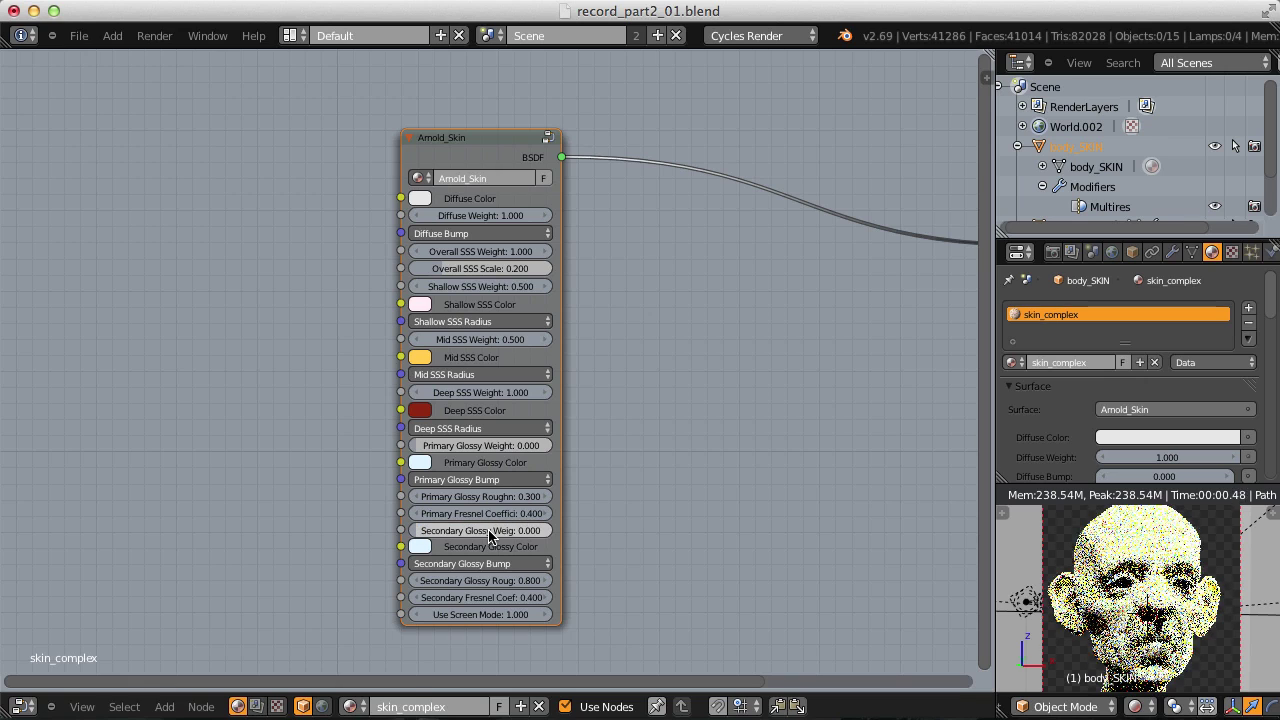
# Step: Set the Overall SSS Weight of the Arnold_Skin node to 0
pyautogui.keyDown('shift'); pyautogui.scroll(3, 500, 470); pyautogui.keyUp('shift')
pyautogui.scroll(4, 503, 465)
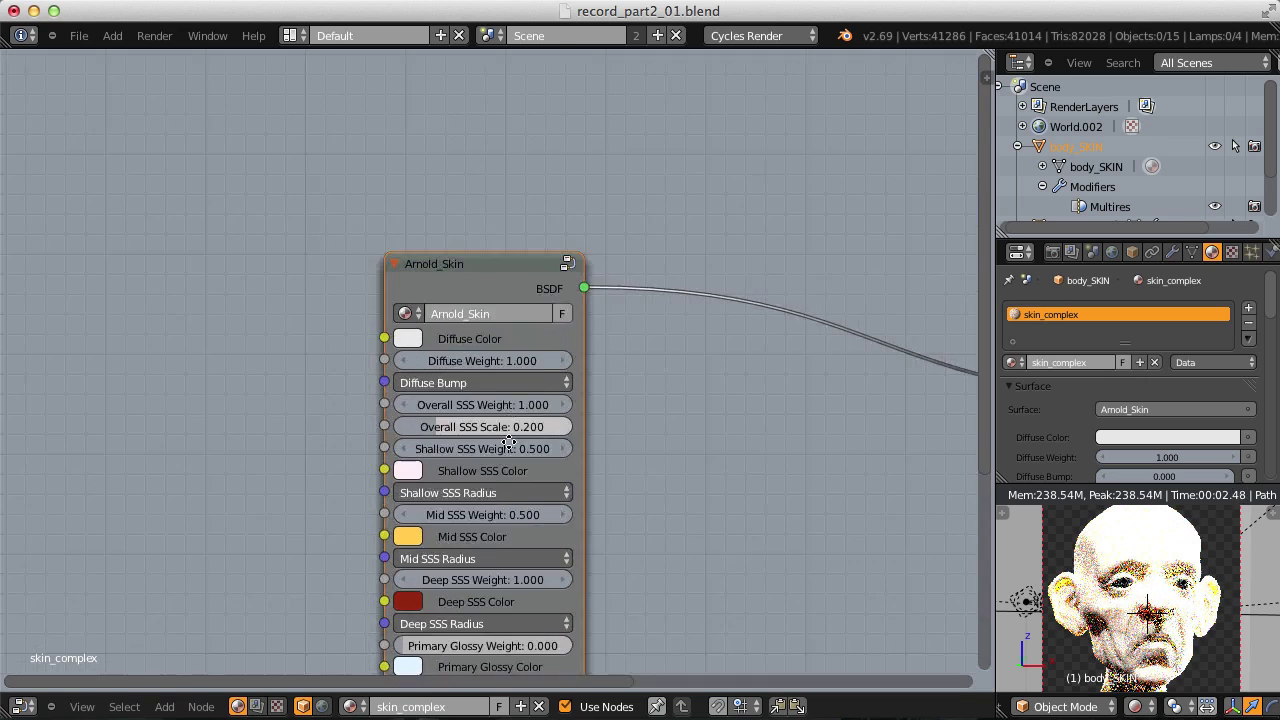
pyautogui.moveTo(500, 450); pyautogui.dragTo(504, 436, button='middle')
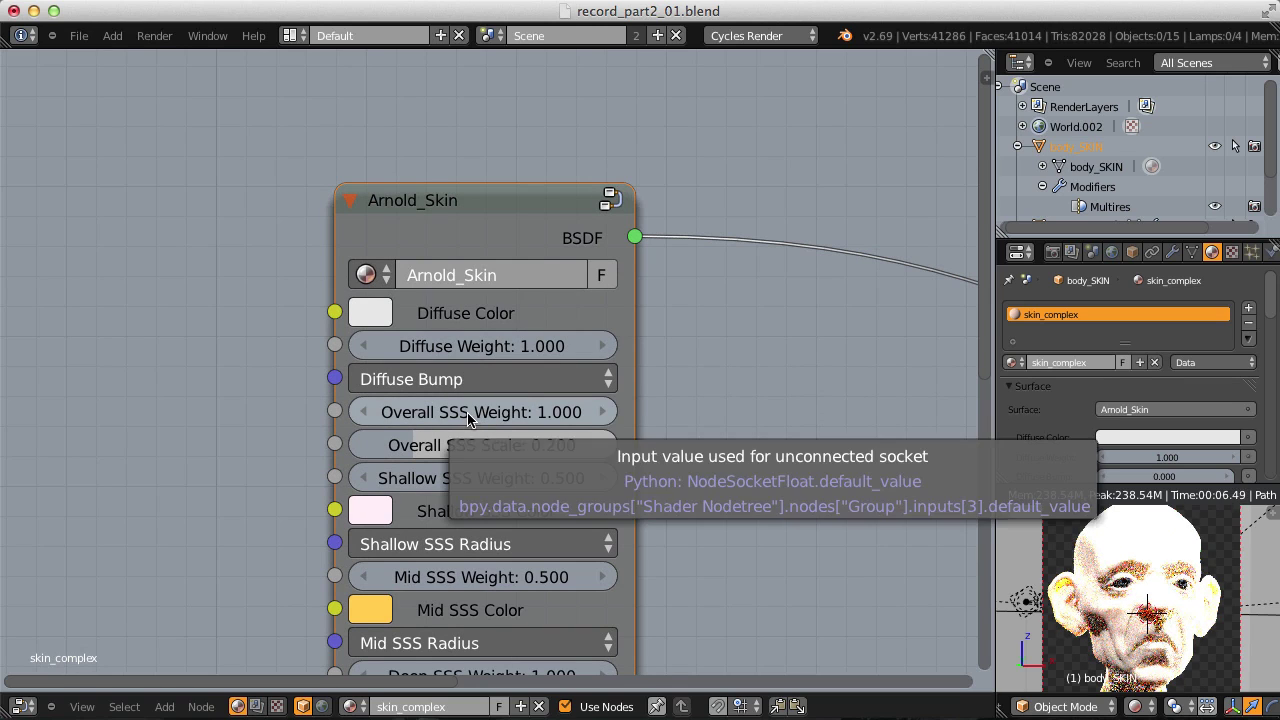
pyautogui.click(466, 413)
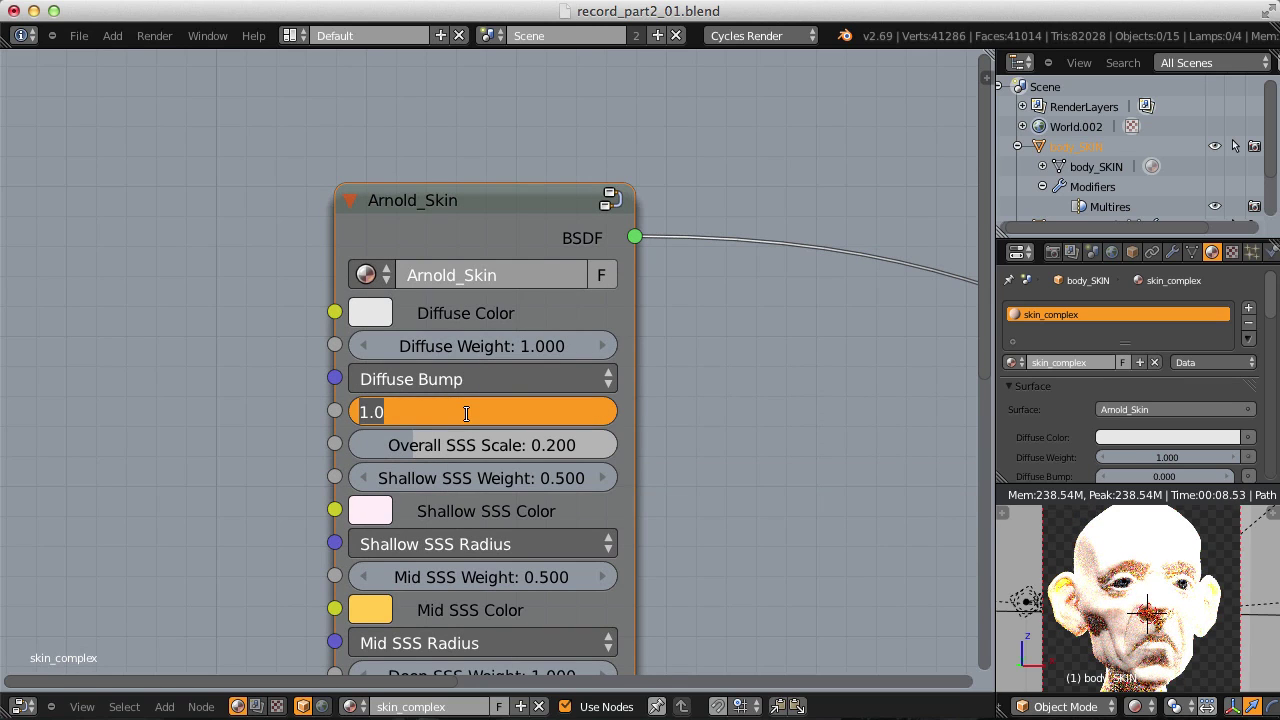
pyautogui.write('0')
pyautogui.press('Return')
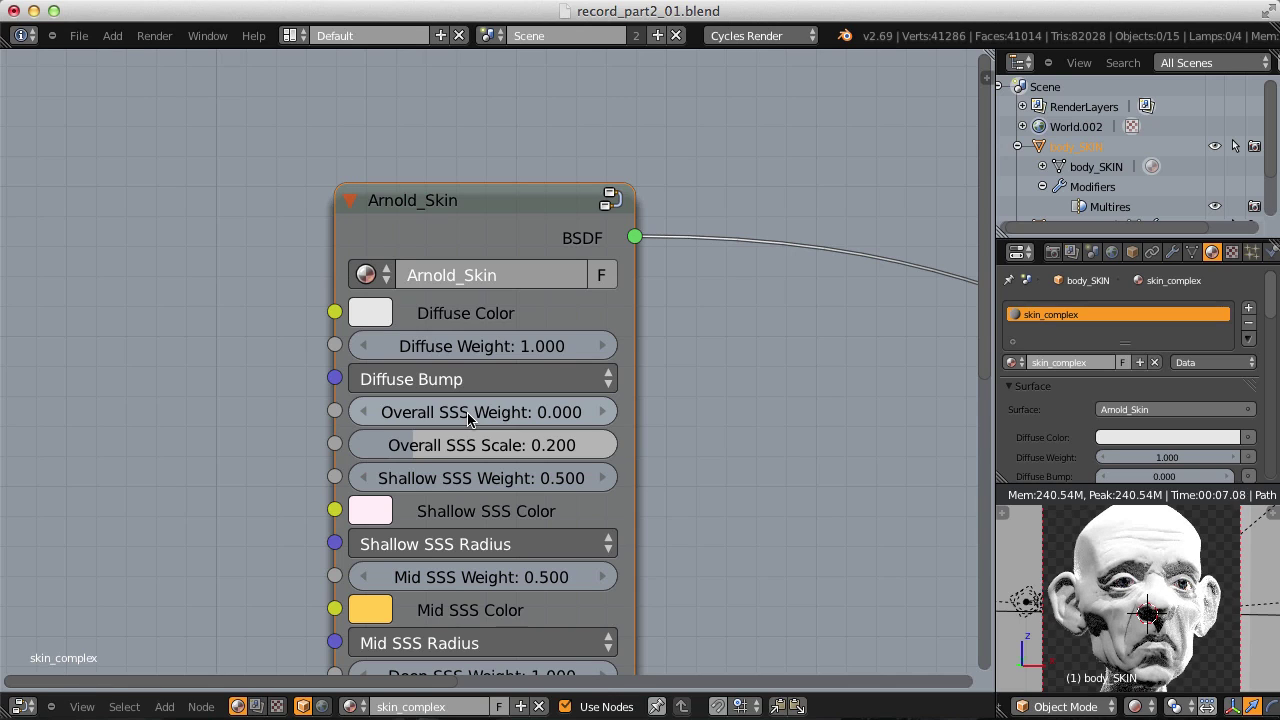
# Step: Set the Diffuse Weight of the Arnold_Skin node to 0 and its Overall SSS Weight to 1
pyautogui.click(503, 346)
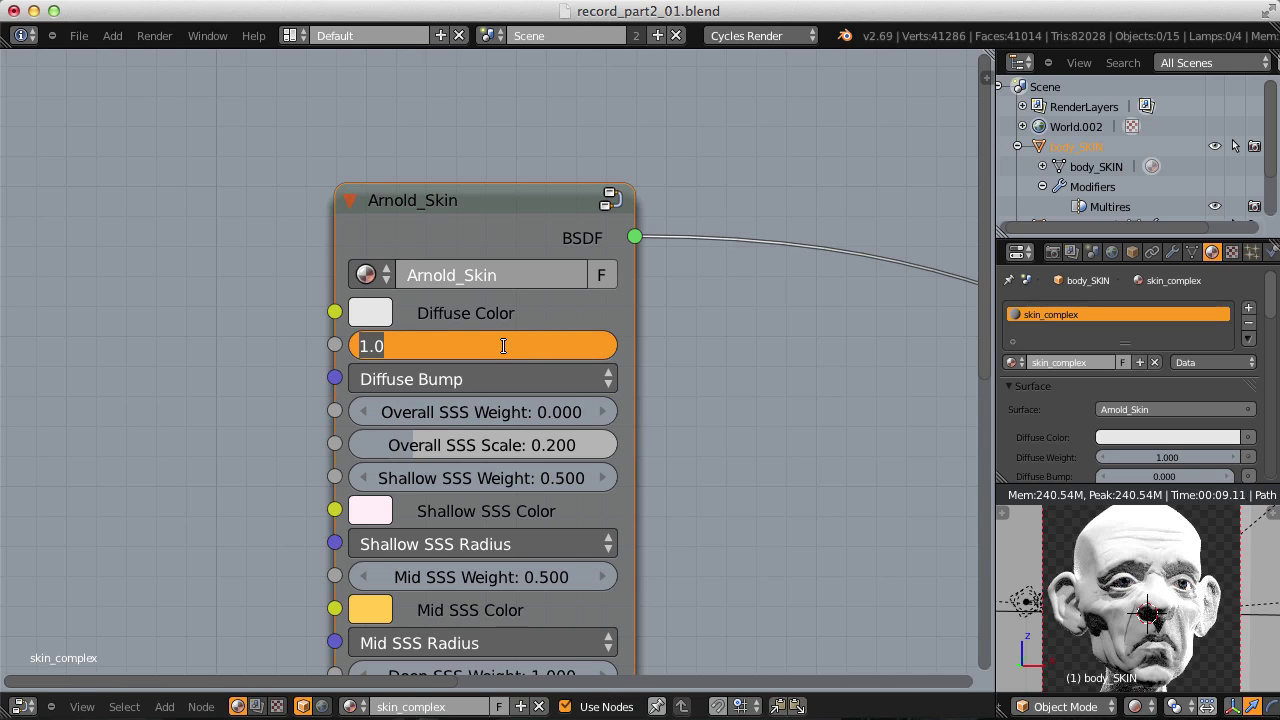
pyautogui.write('0')
pyautogui.press('Return')
pyautogui.click(497, 411)
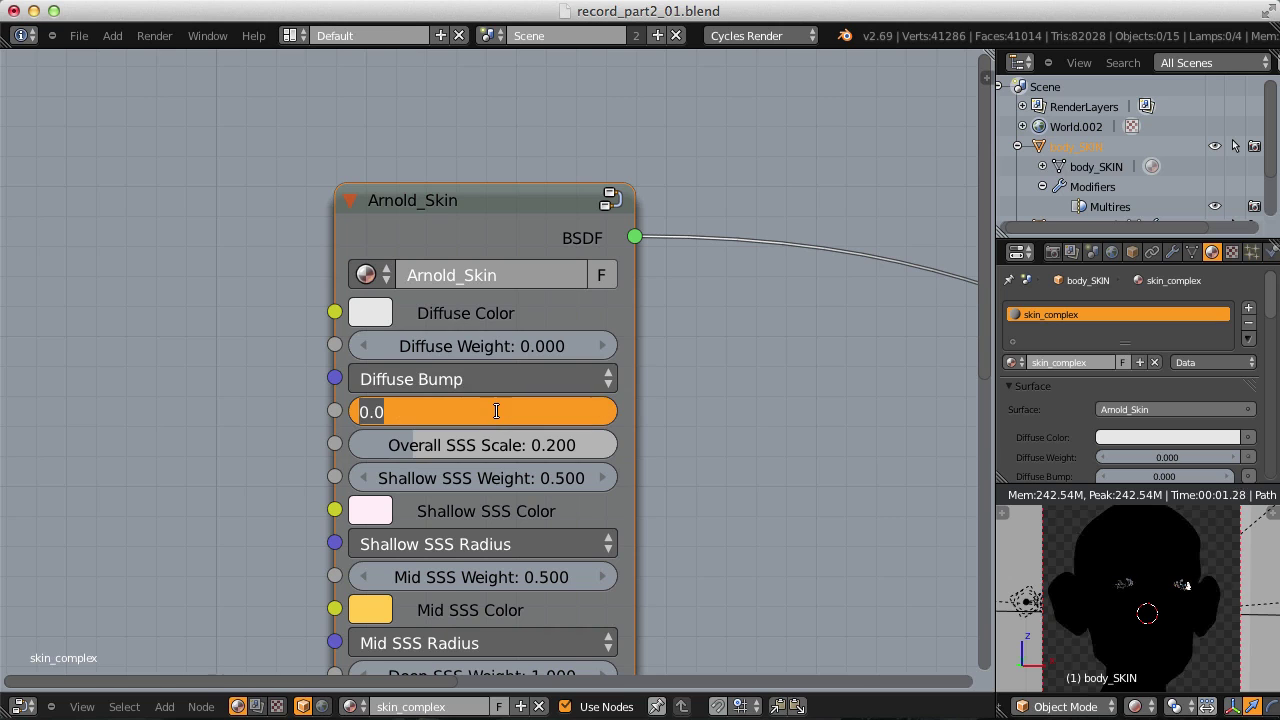
pyautogui.write('1')
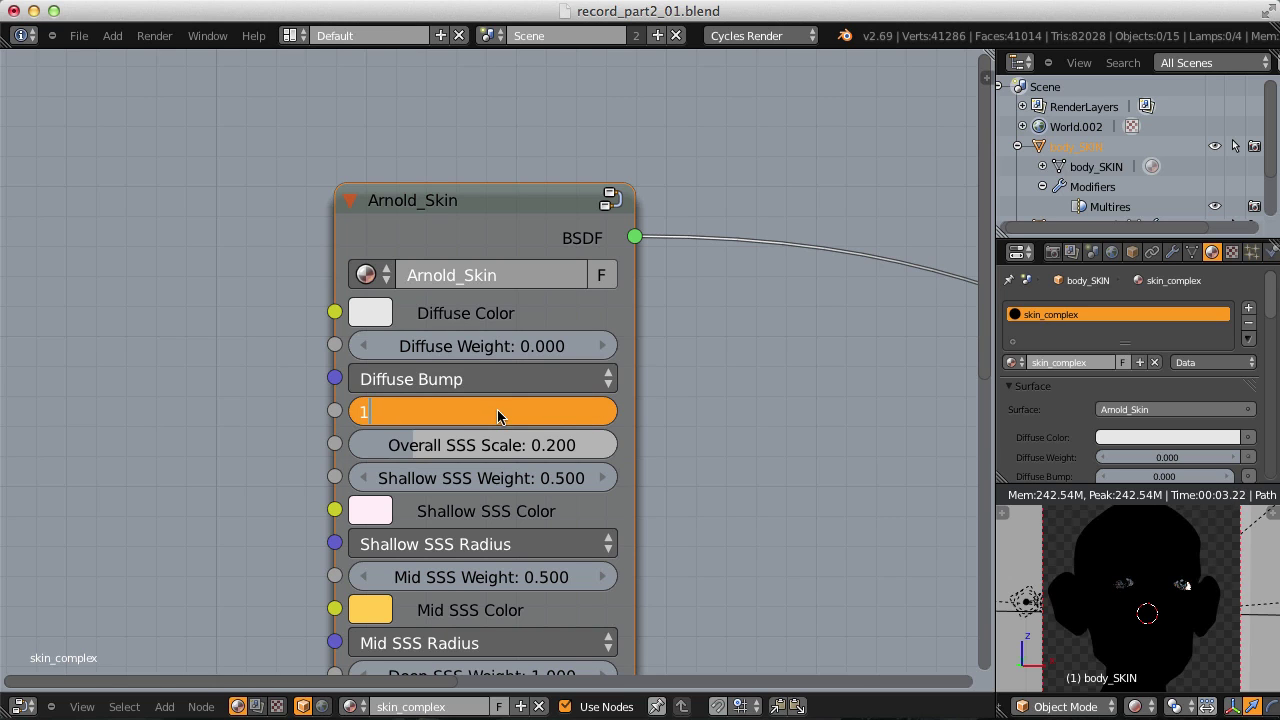
pyautogui.press('Return')
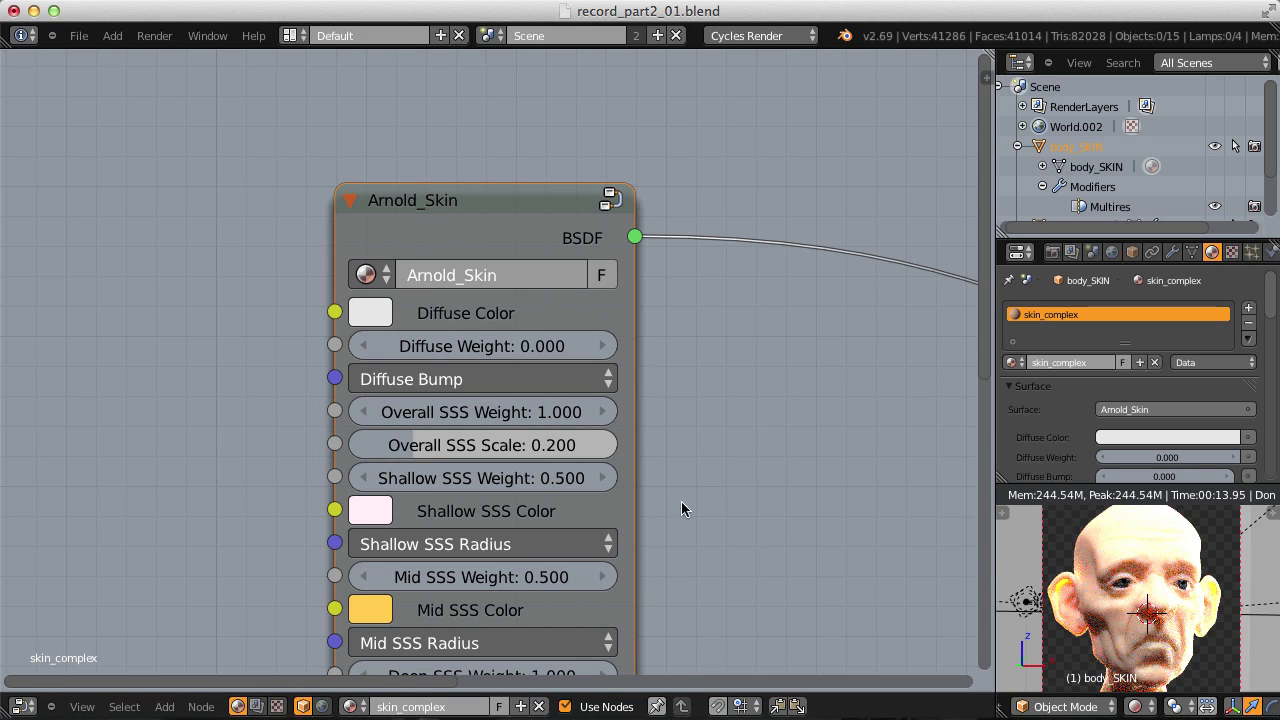
# Step: Set both the Diffuse Weight and the Overall SSS Weight of the Arnold_Skin node to 0.5
pyautogui.click(491, 351)
pyautogui.write('.5')
pyautogui.press('Return')
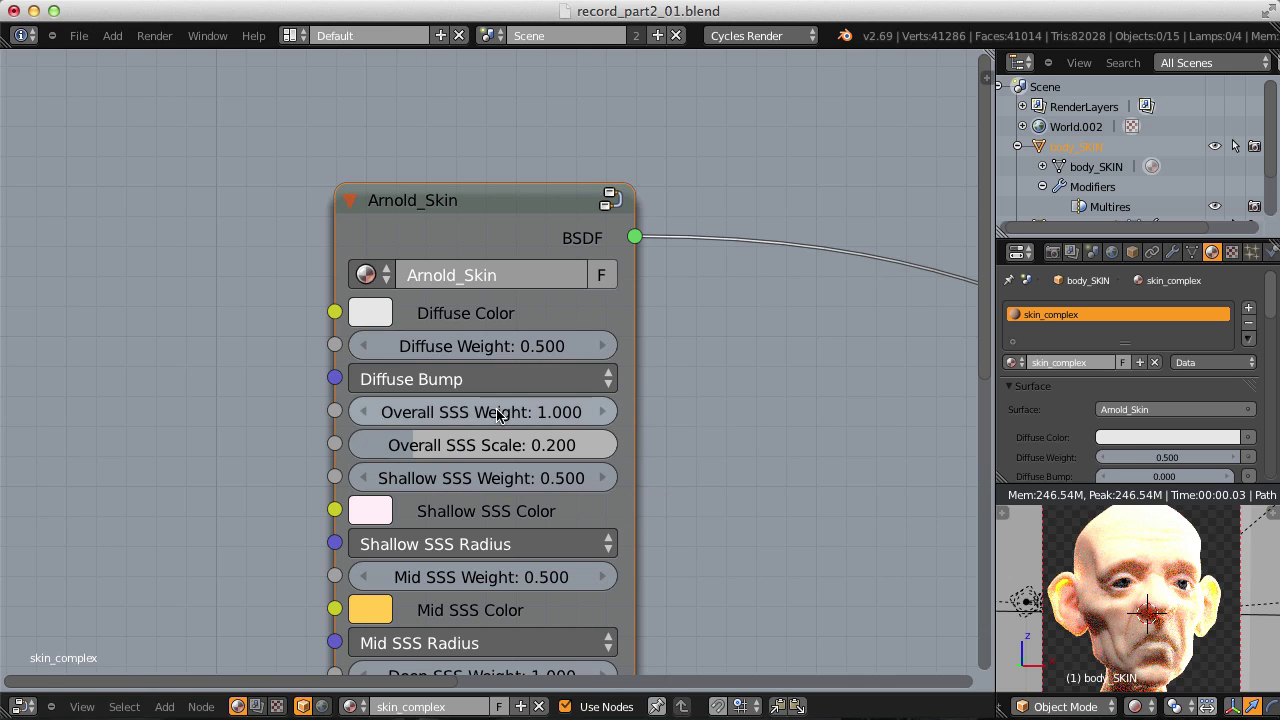
pyautogui.click(497, 412)
pyautogui.press('BackSpace')
pyautogui.write('.5')
pyautogui.press('Return')
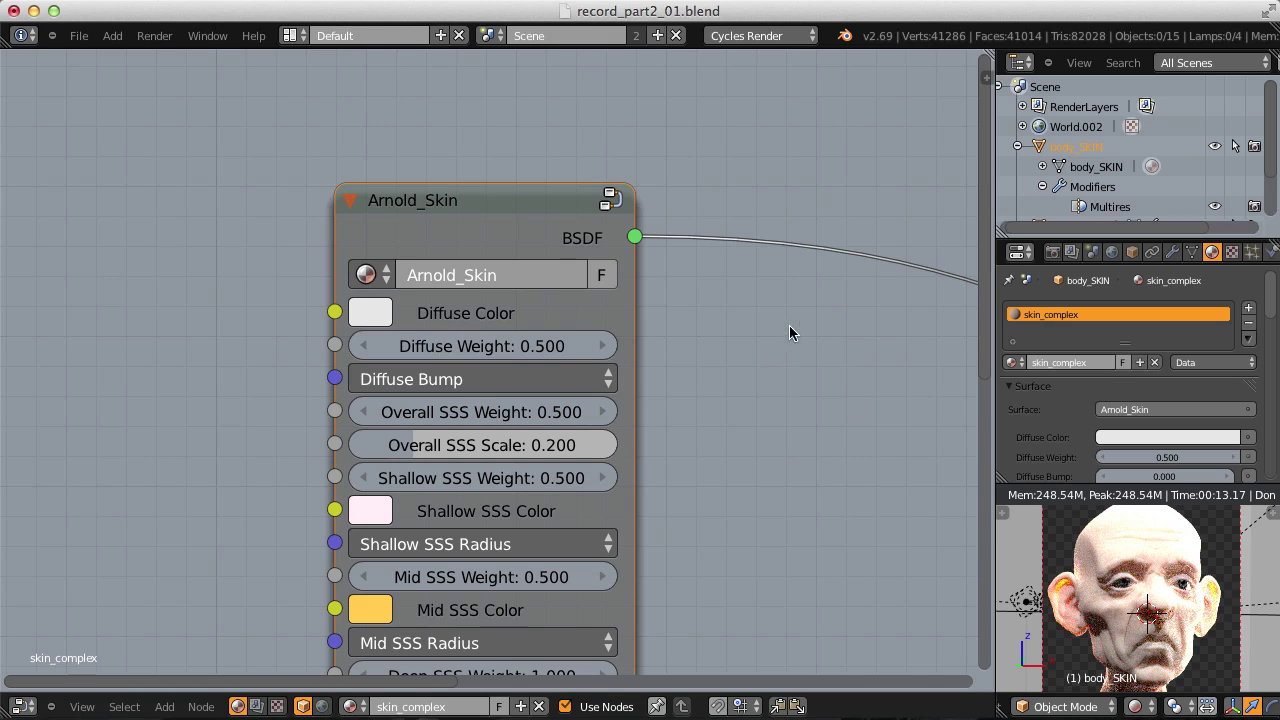
# Step: Darken the Diffuse Color of the Arnold_Skin node to a light-to-mid grey
pyautogui.click(369, 318)
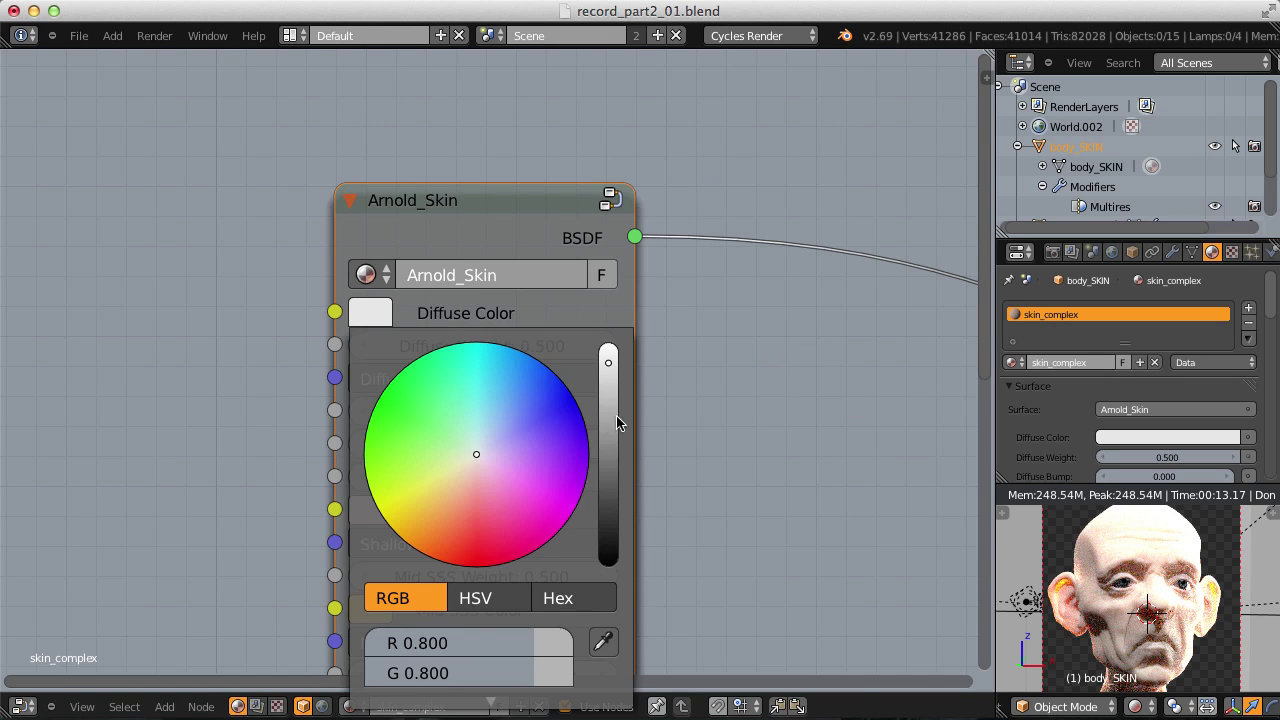
pyautogui.scroll(-6, 578, 437)
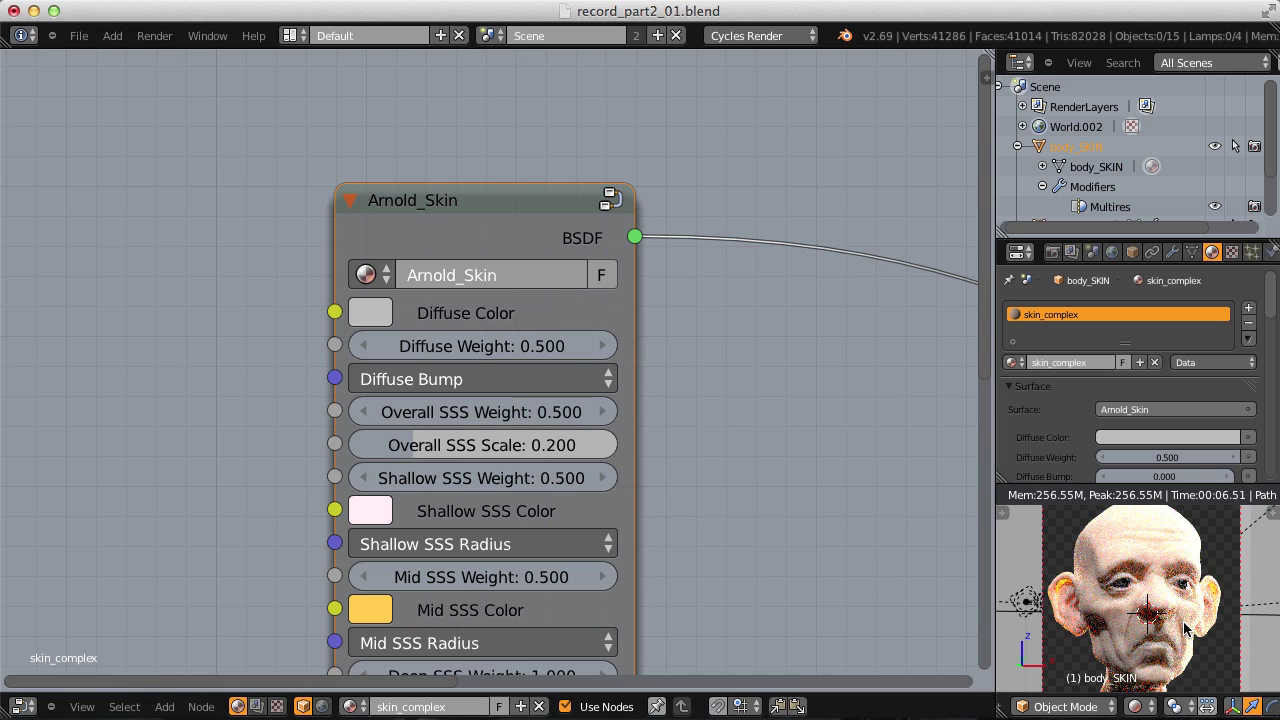
pyautogui.scroll(-2, 748, 428)
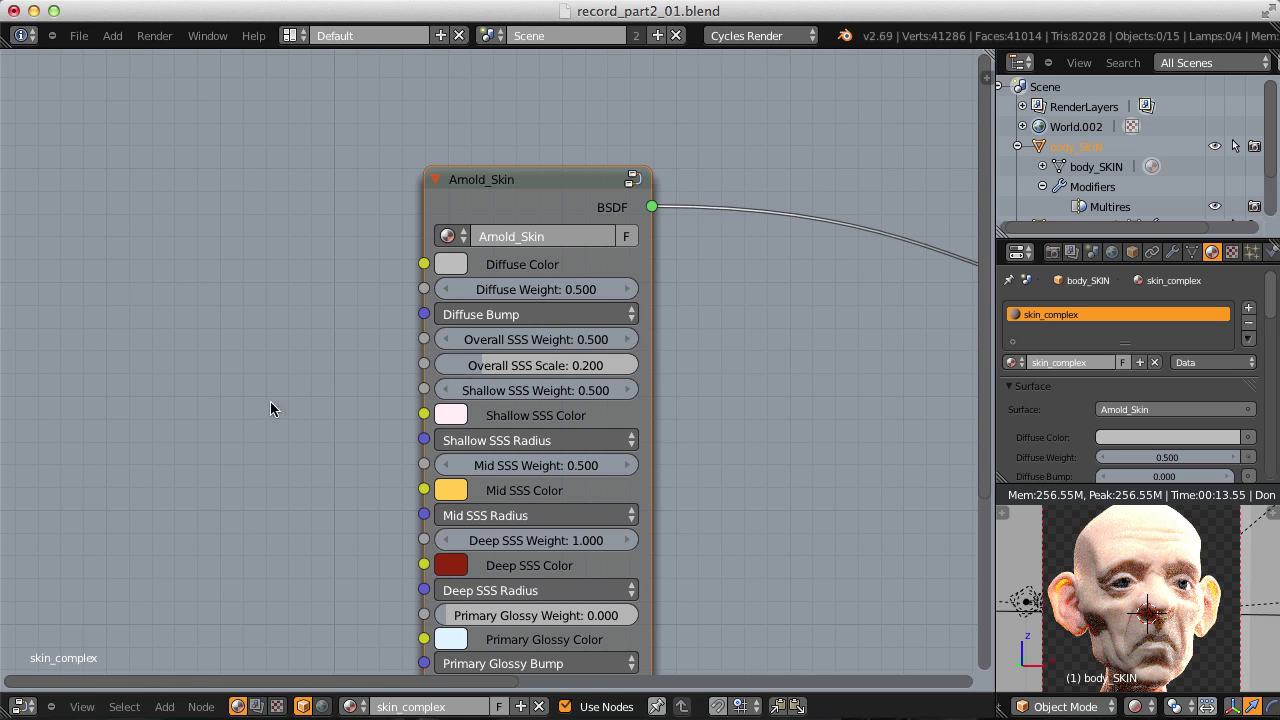
# Step: Add an Image Texture node in front of the Arnold_Skin node's inputs
pyautogui.scroll(-2, 268, 375)
pyautogui.moveTo(263, 340); pyautogui.dragTo(333, 303, button='middle')
pyautogui.hotkey('shift', 'a')
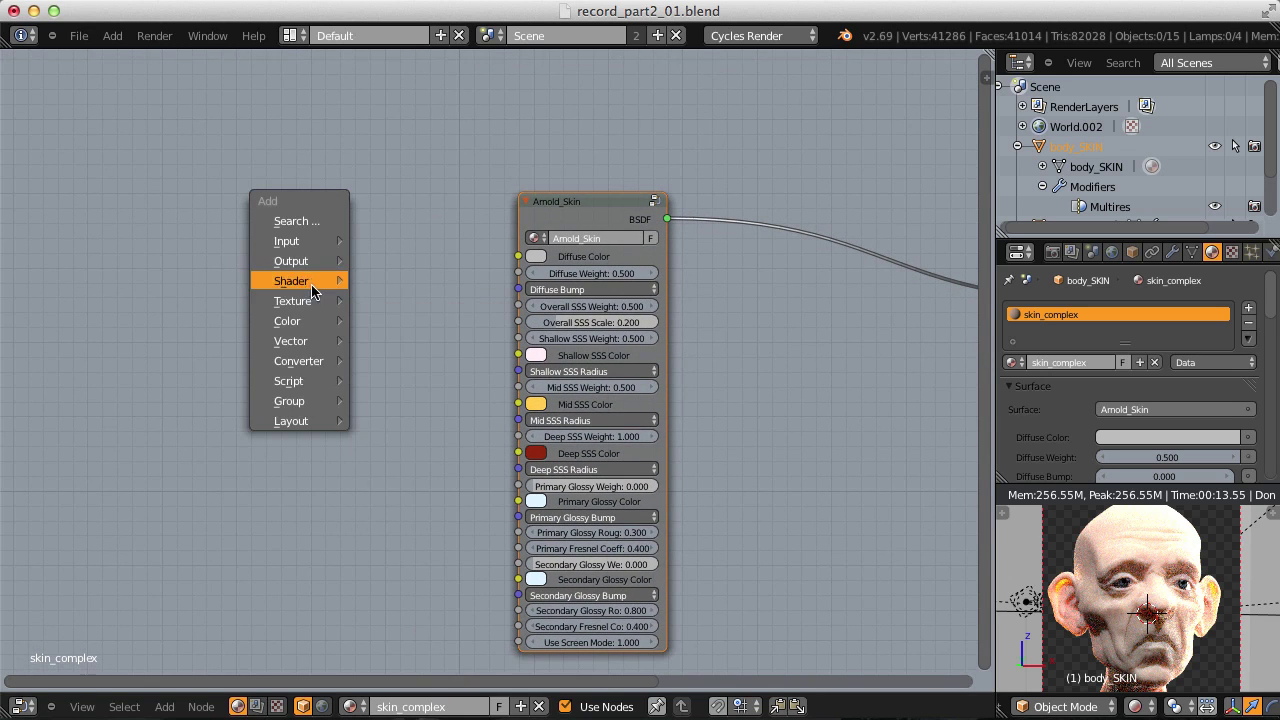
pyautogui.moveTo(298, 310)
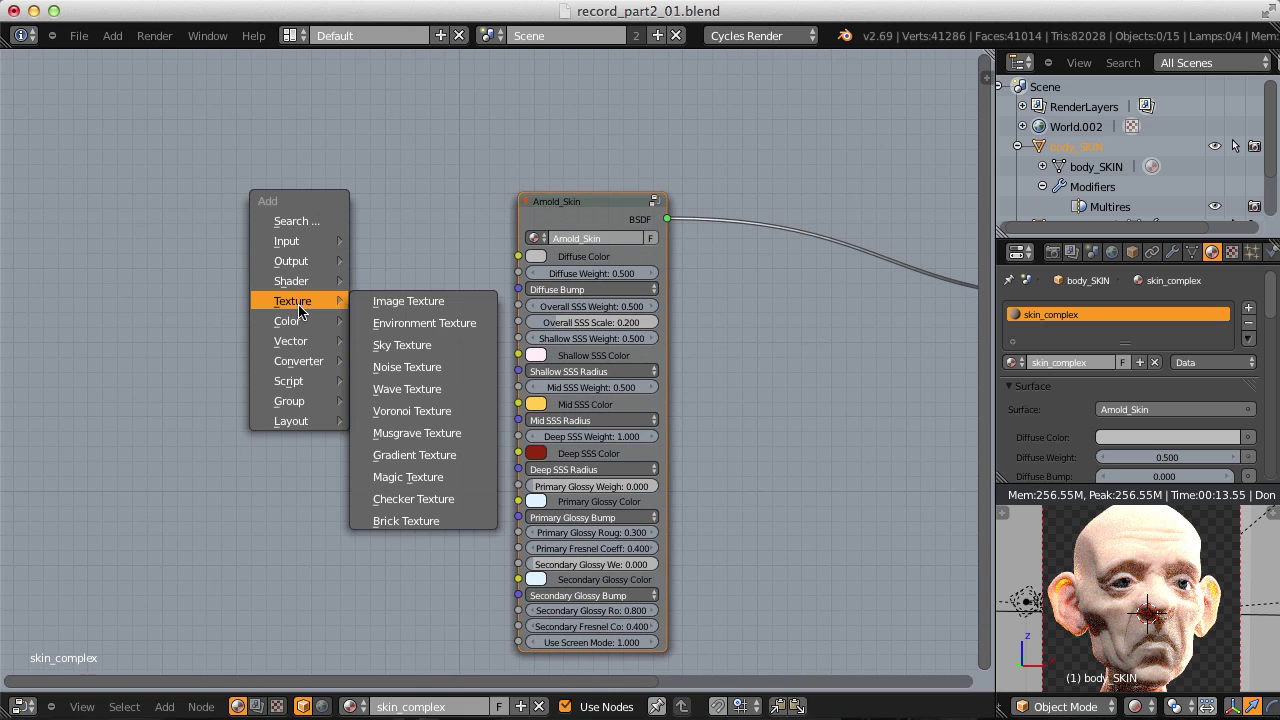
pyautogui.click(380, 301)
pyautogui.click(292, 318)
# Step: Add a Texture Coordinate node before the Image Texture node and connect its UV output to the Vector input
pyautogui.hotkey('shift', 'a')
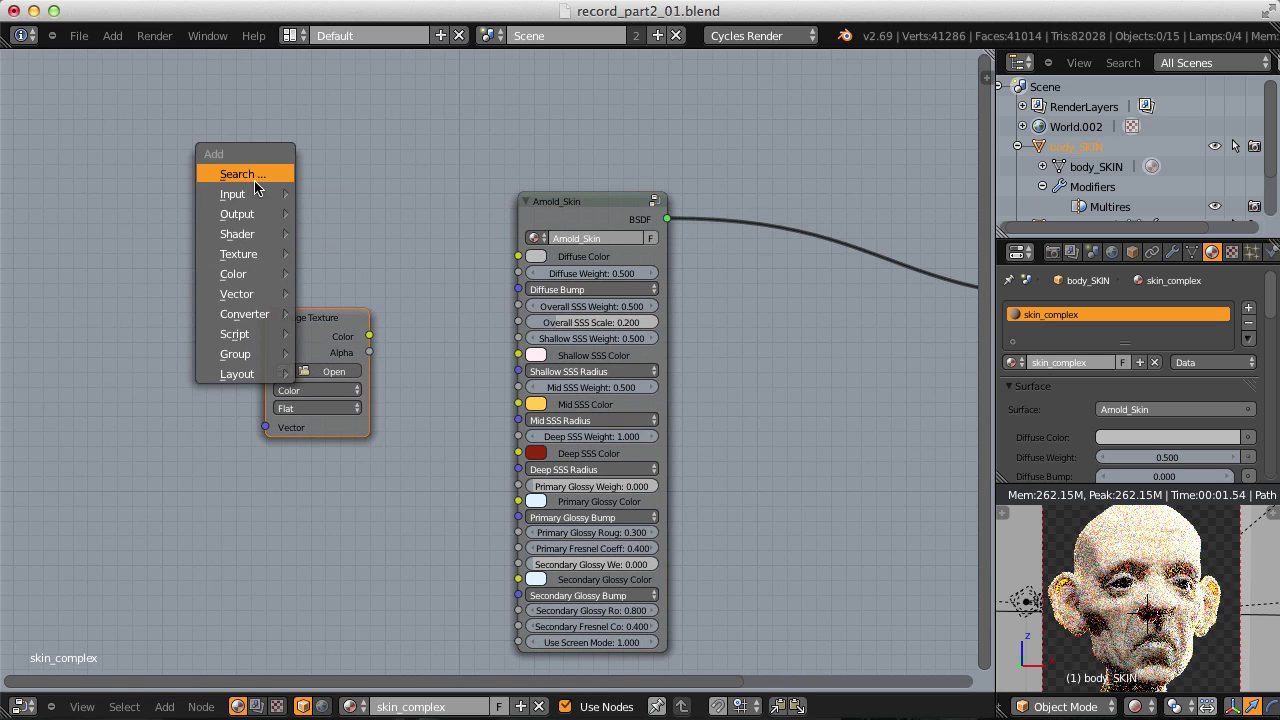
pyautogui.moveTo(252, 193)
pyautogui.click(323, 193)
pyautogui.moveTo(197, 208); pyautogui.dragTo(125, 285)
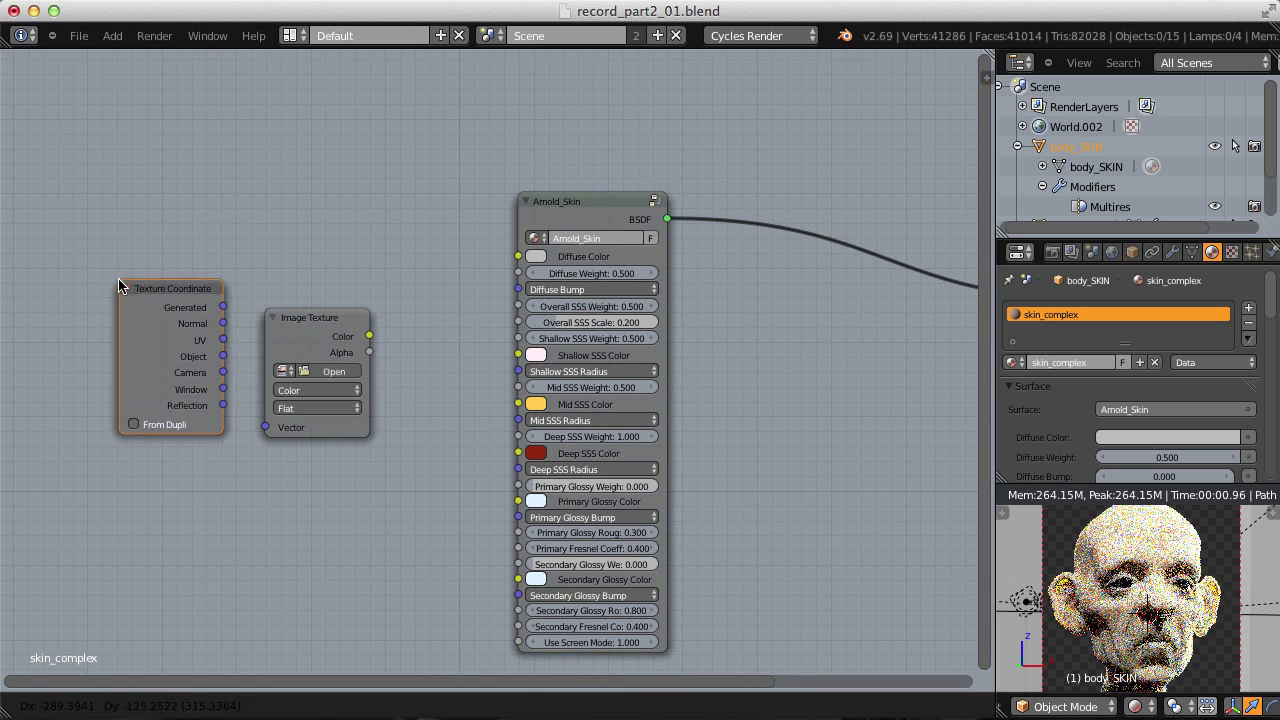
pyautogui.click(125, 290)
pyautogui.scroll(2, 322, 375)
pyautogui.moveTo(290, 347); pyautogui.dragTo(344, 462)
# Step: Load head_color.jpg into the Image Texture node and connect its Color output to the Diffuse Color of Arnold_Skin
pyautogui.click(420, 388)
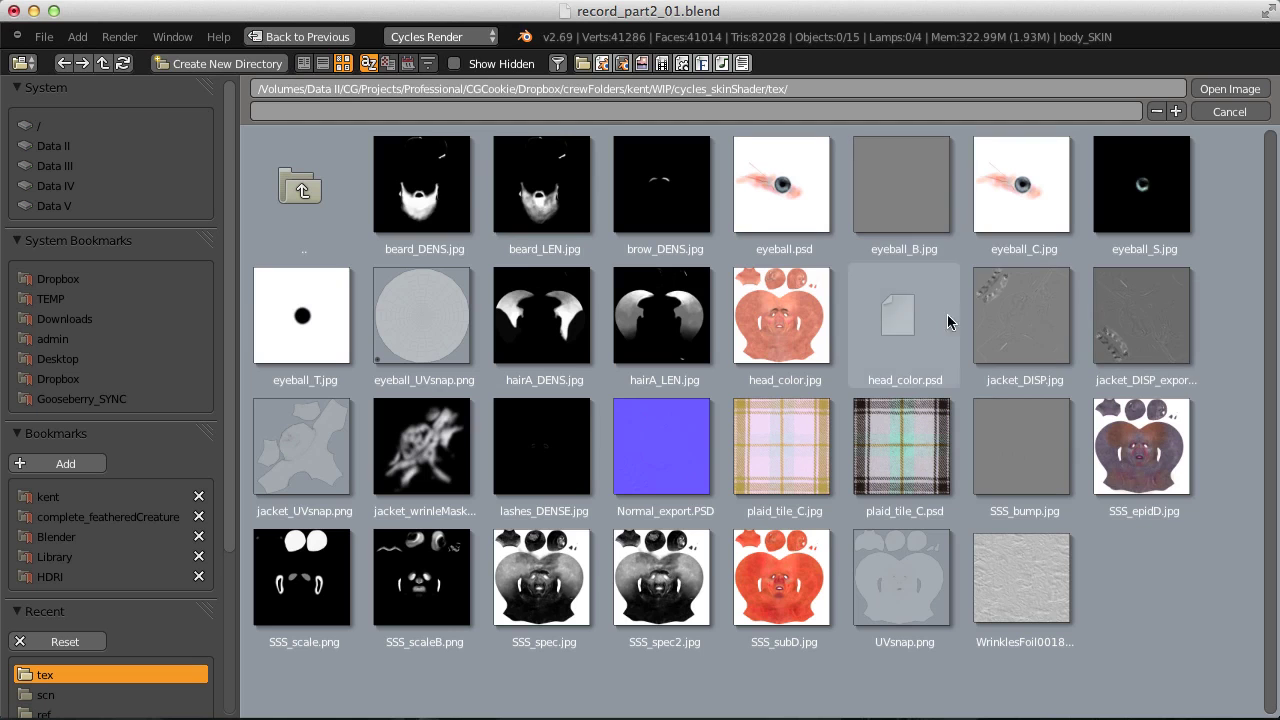
pyautogui.doubleClick(797, 311)
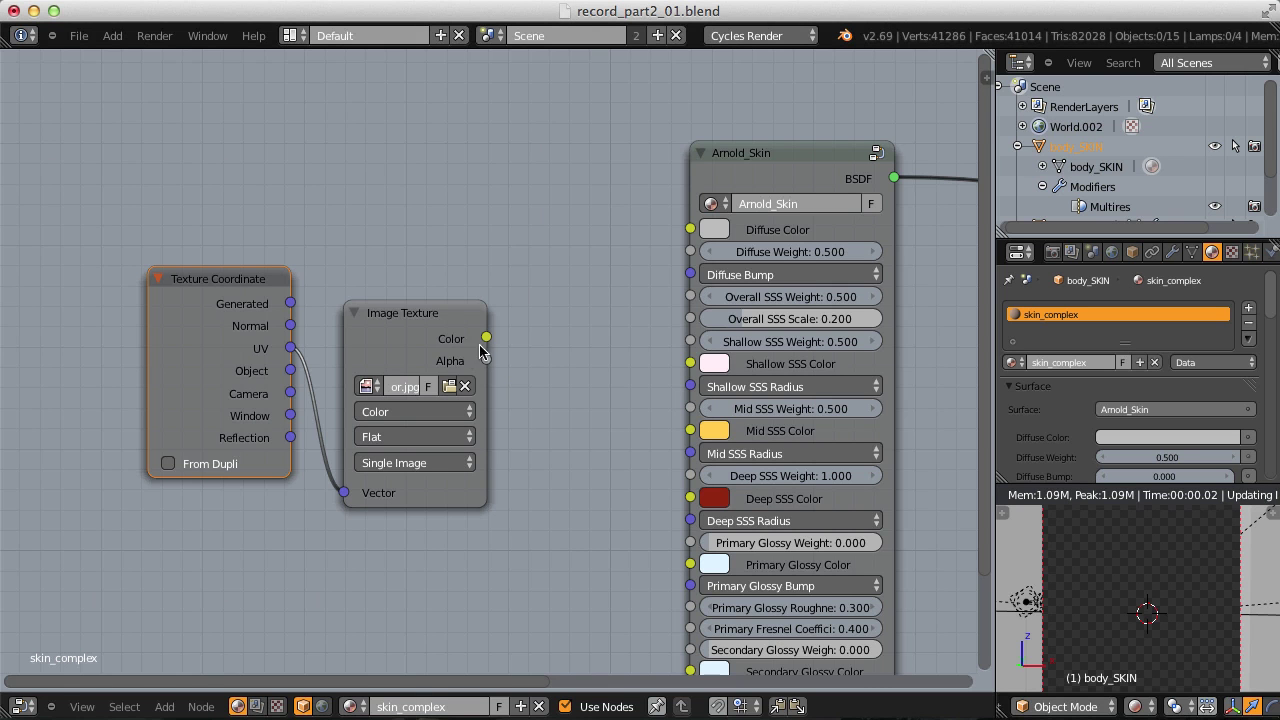
pyautogui.moveTo(300, 404); pyautogui.dragTo(503, 297)
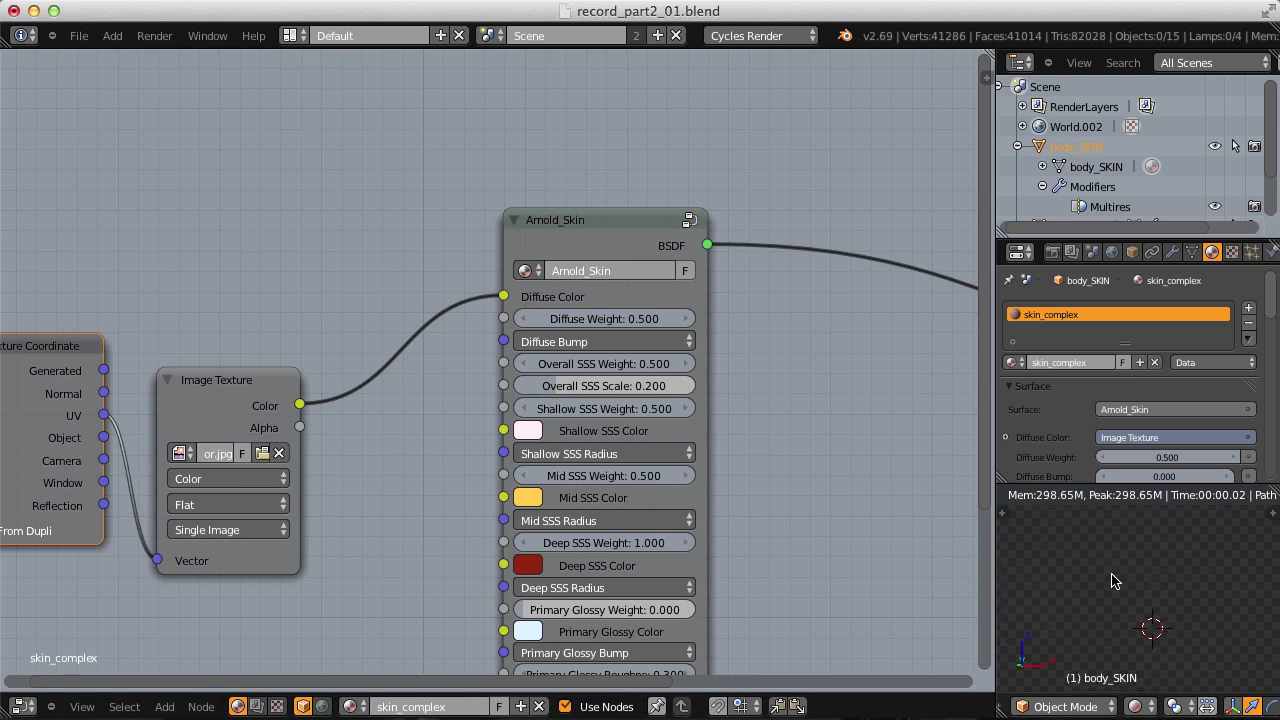
pyautogui.scroll(3, 1110, 590)
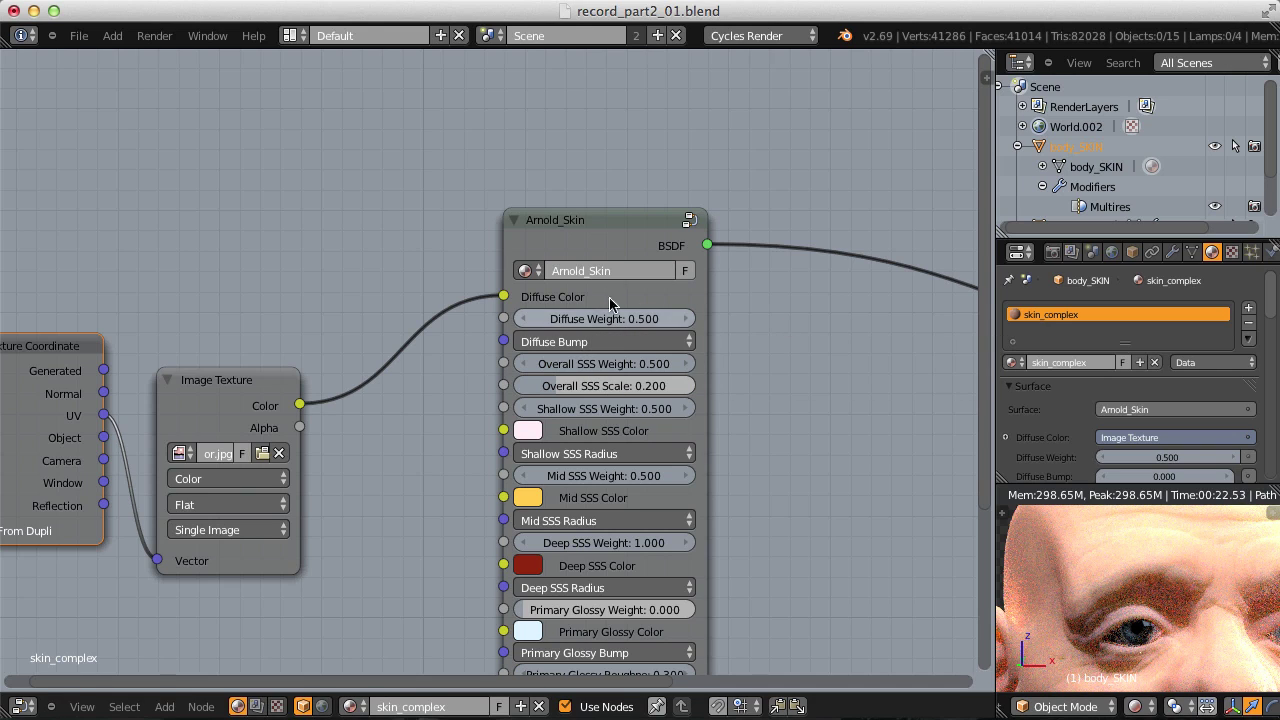
# Step: Set the Diffuse Weight of the Arnold_Skin node to 1
pyautogui.click(599, 320)
pyautogui.write('1')
pyautogui.press('Return')
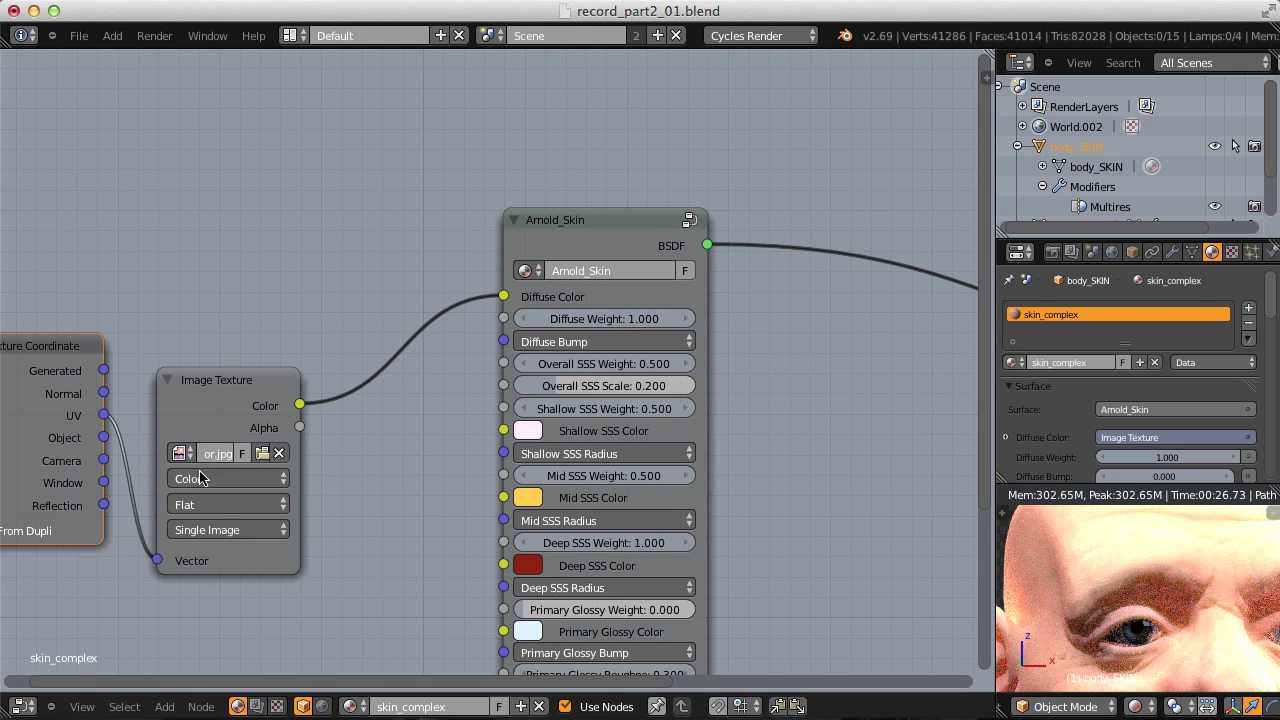
# Step: Move the Texture Coordinate node slightly lower and farther away from the Image Texture node
pyautogui.moveTo(200, 478); pyautogui.dragTo(357, 457, button='middle')
pyautogui.moveTo(207, 362); pyautogui.dragTo(157, 443)
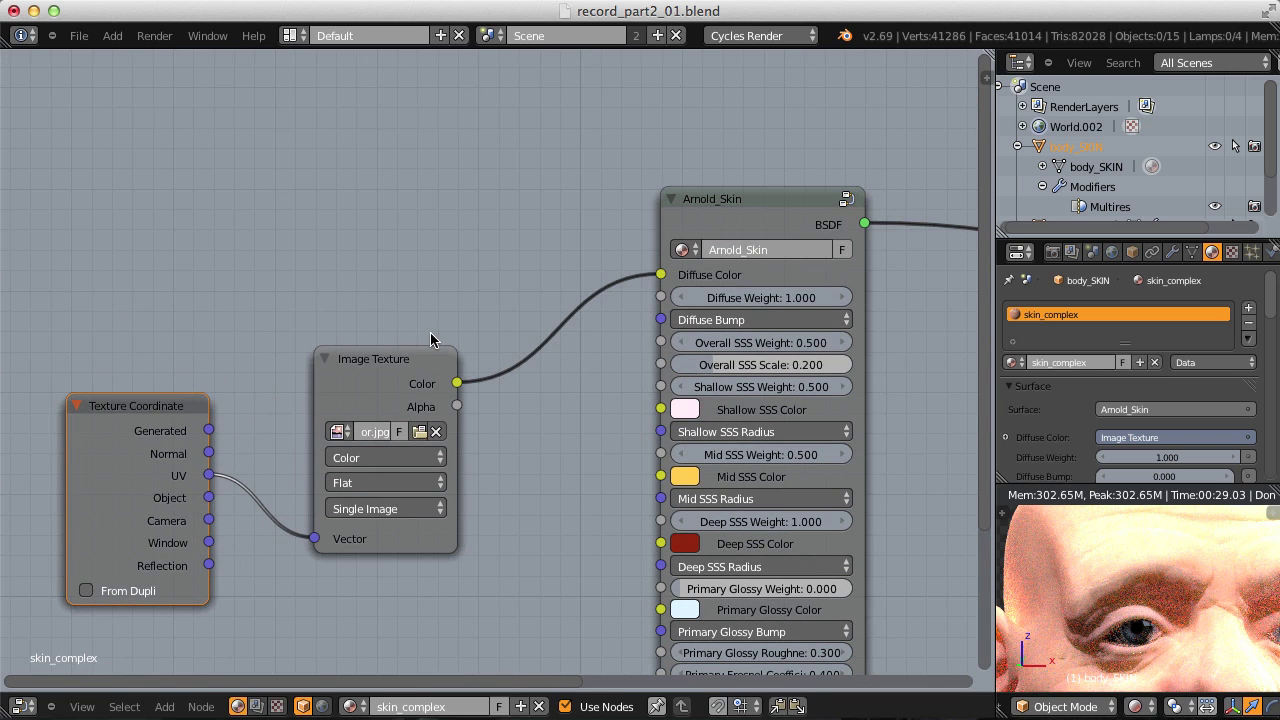
pyautogui.moveTo(586, 349); pyautogui.dragTo(382, 390, button='middle')
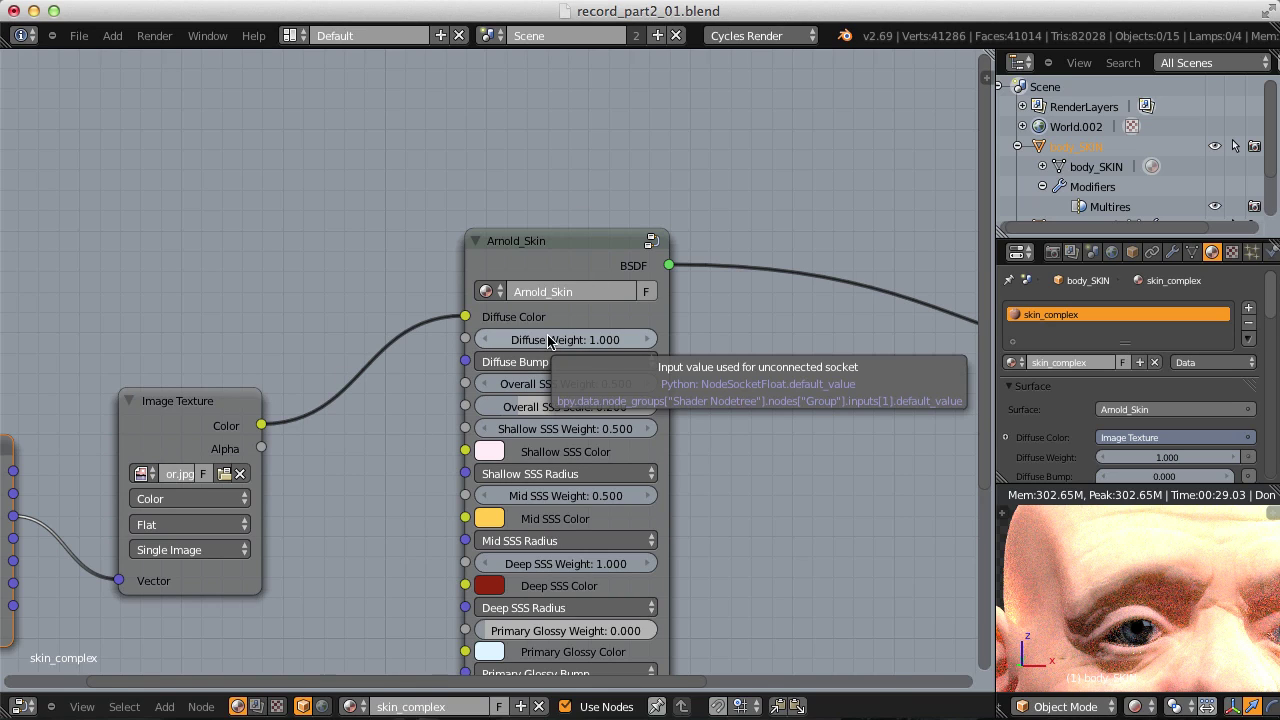
# Step: Disconnect the Image Texture node from the Diffuse Color input of Arnold_Skin
pyautogui.scroll(-3, 548, 342)
pyautogui.moveTo(330, 400); pyautogui.dragTo(494, 395, button='middle')
pyautogui.scroll(2, 494, 395)
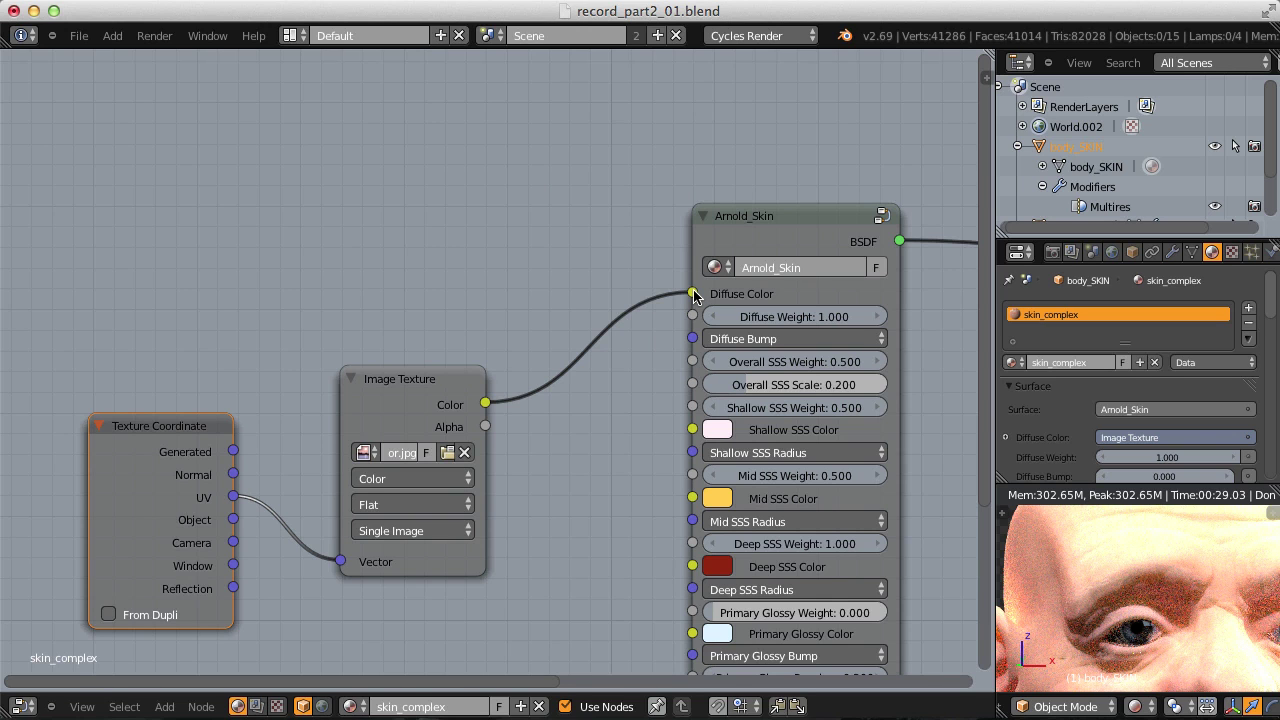
pyautogui.moveTo(694, 294); pyautogui.dragTo(646, 280)
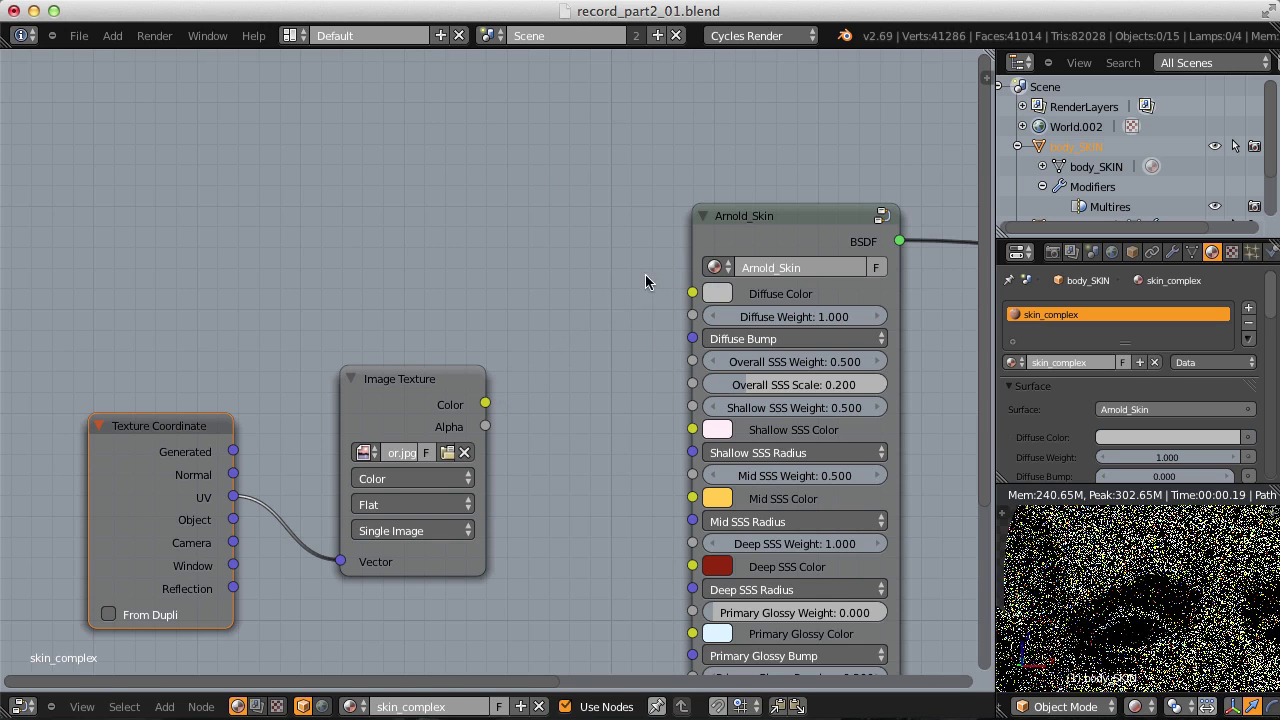
# Step: Turn off the diffuse component of Arnold_Skin with a Diffuse Weight of 0 and set the Overall SSS Weight to 1
pyautogui.click(773, 318)
pyautogui.write('0')
pyautogui.press('Return')
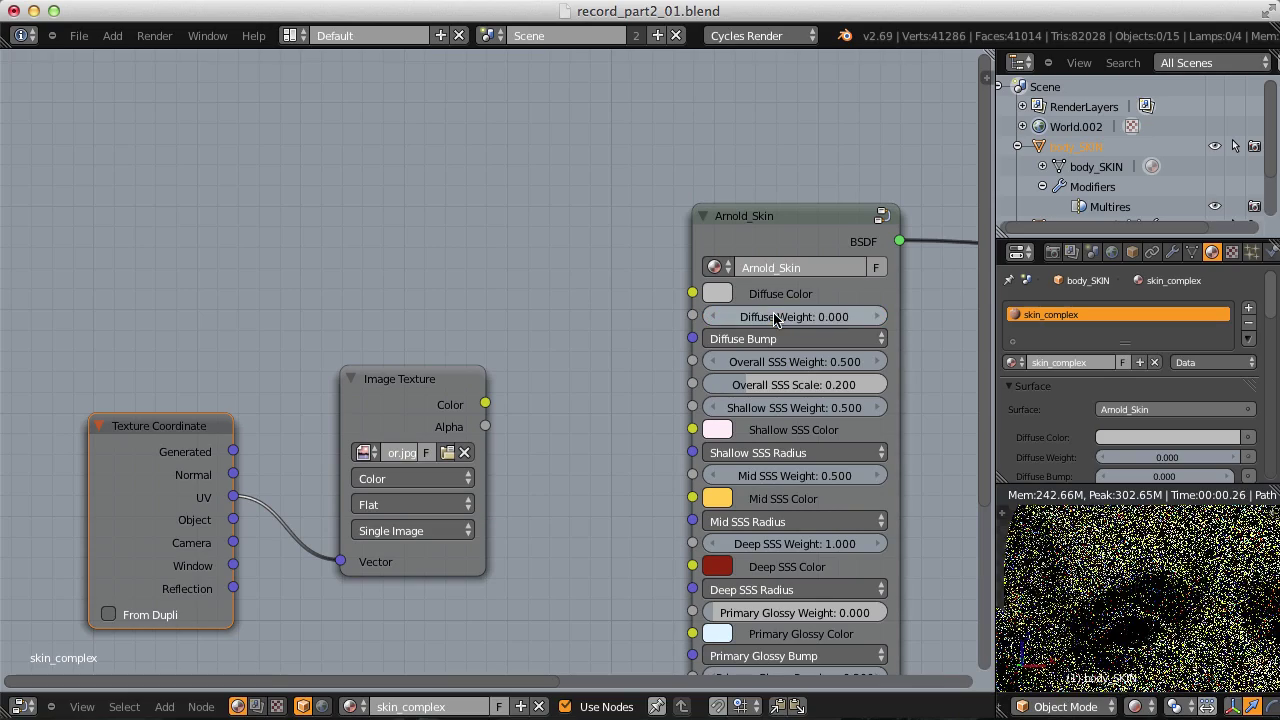
pyautogui.click(774, 361)
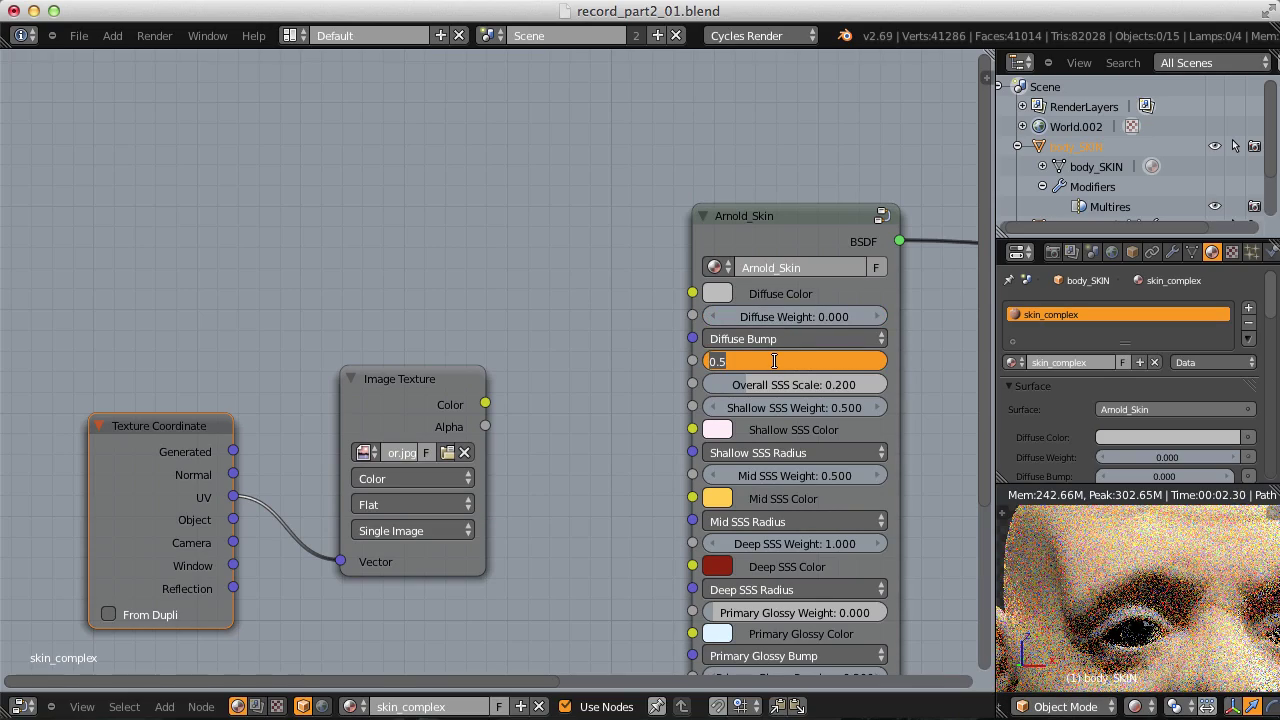
pyautogui.write('1')
pyautogui.press('Return')
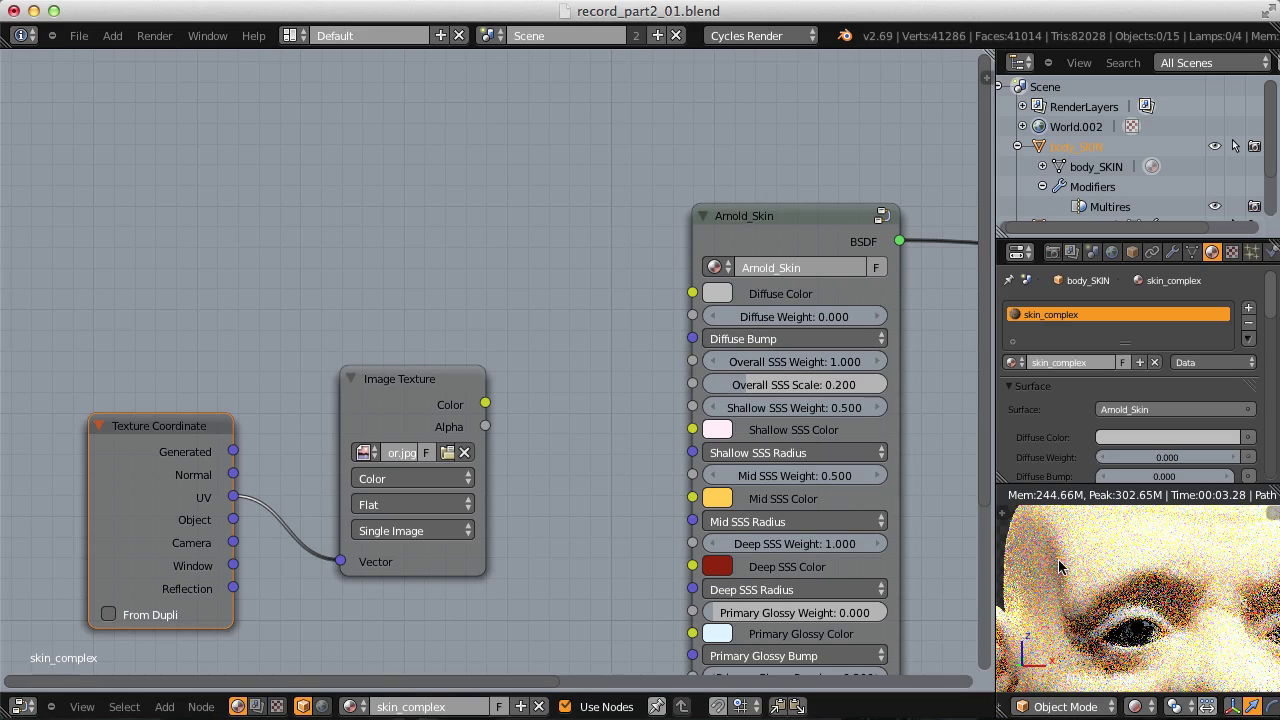
pyautogui.scroll(1, 1127, 607)
pyautogui.scroll(1, 1145, 575)
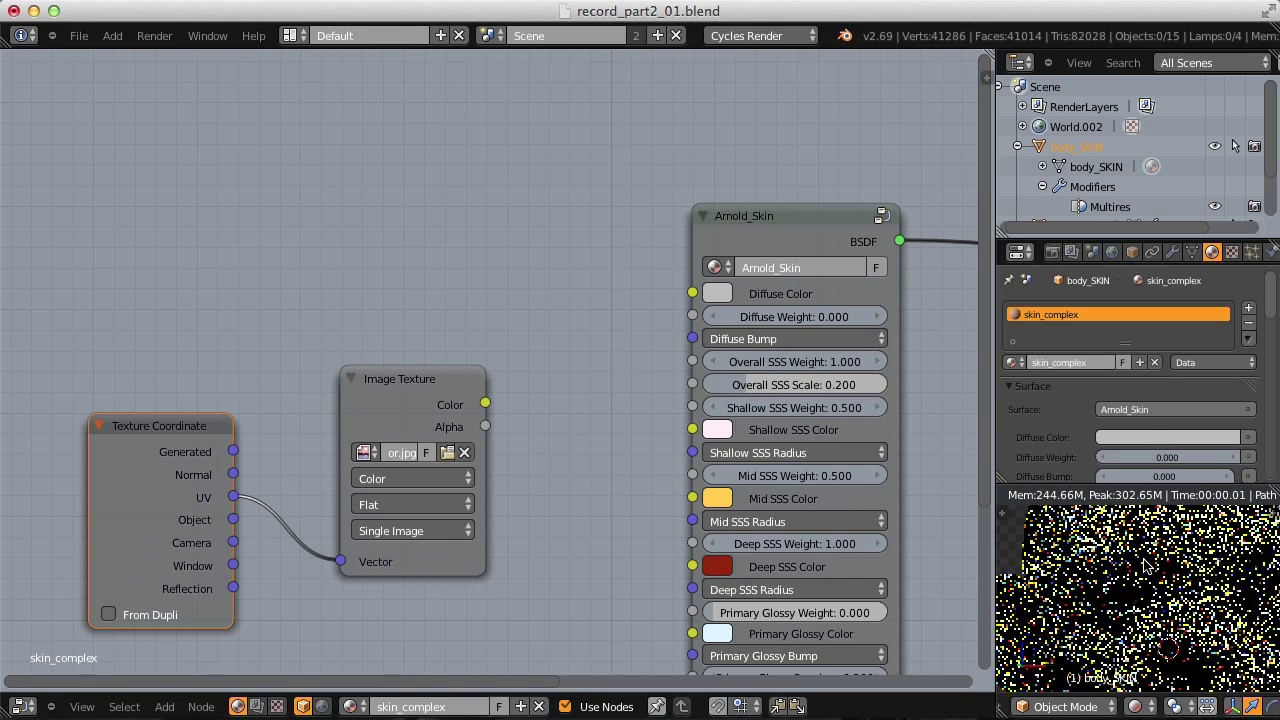
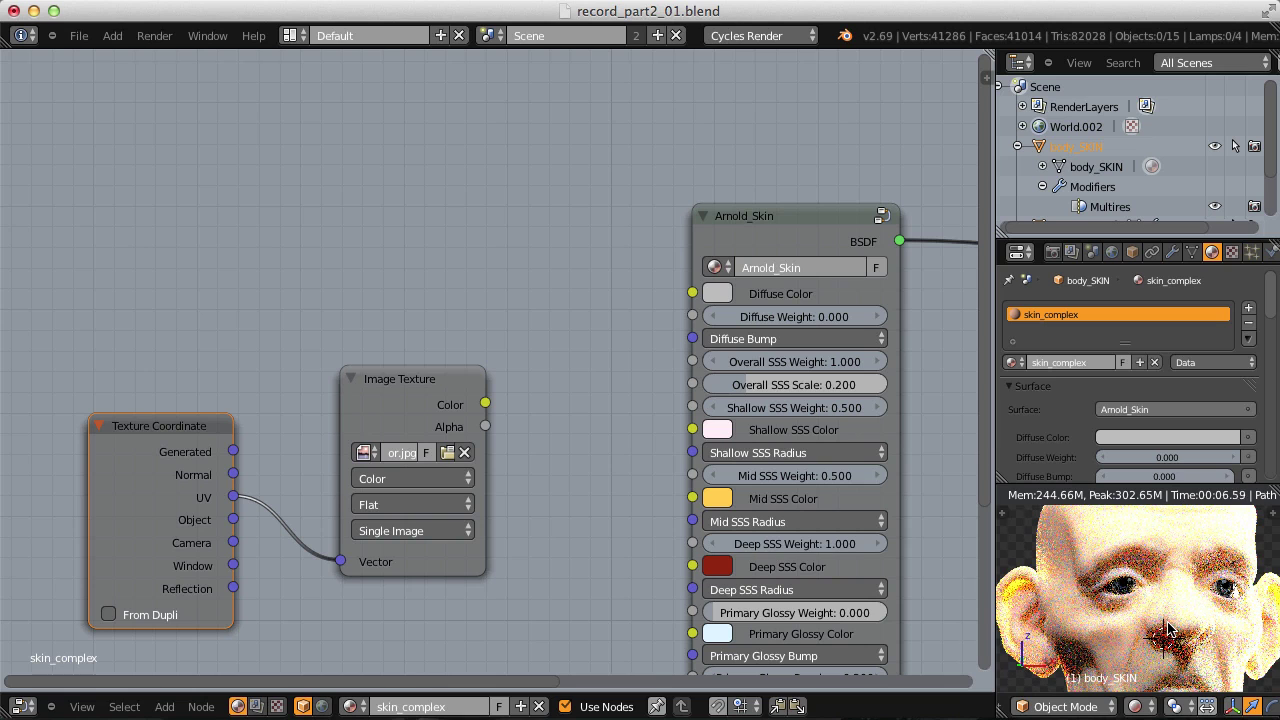
# Step: Set the Deep SSS Weight of the Arnold_Skin node to 0.2
pyautogui.moveTo(804, 506); pyautogui.dragTo(576, 332, button='middle')
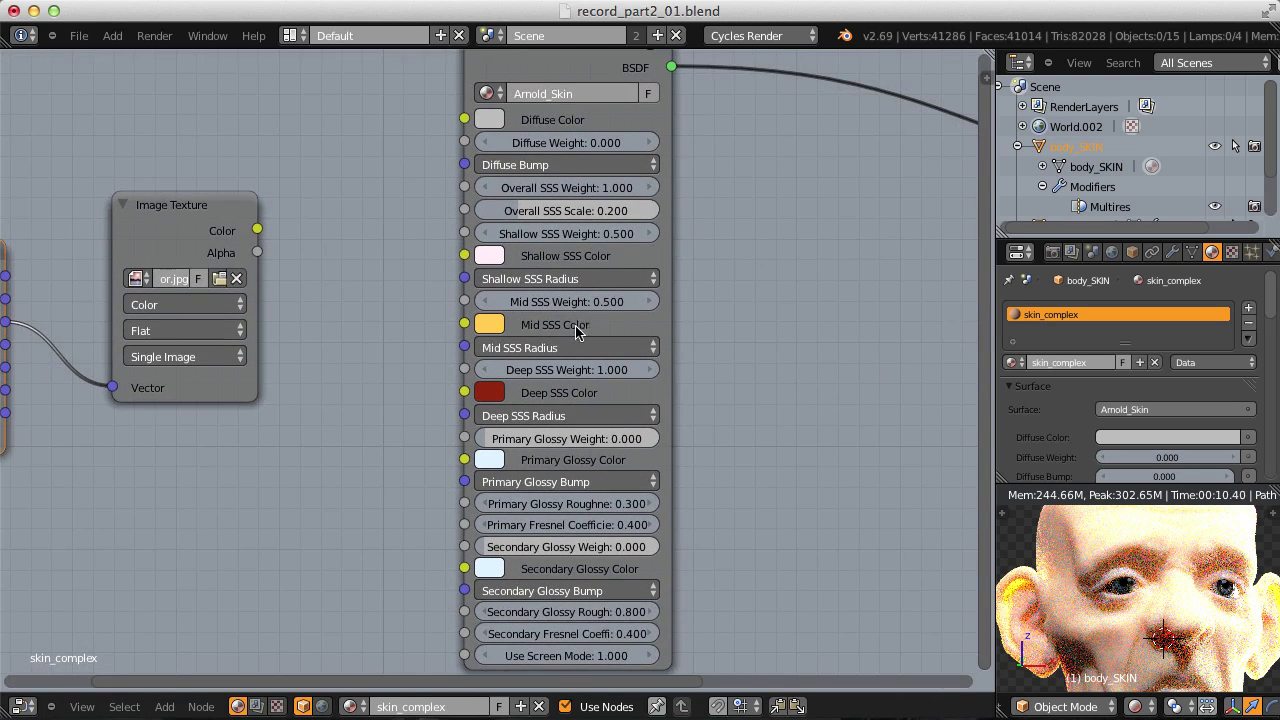
pyautogui.hscroll(3, 600, 330)
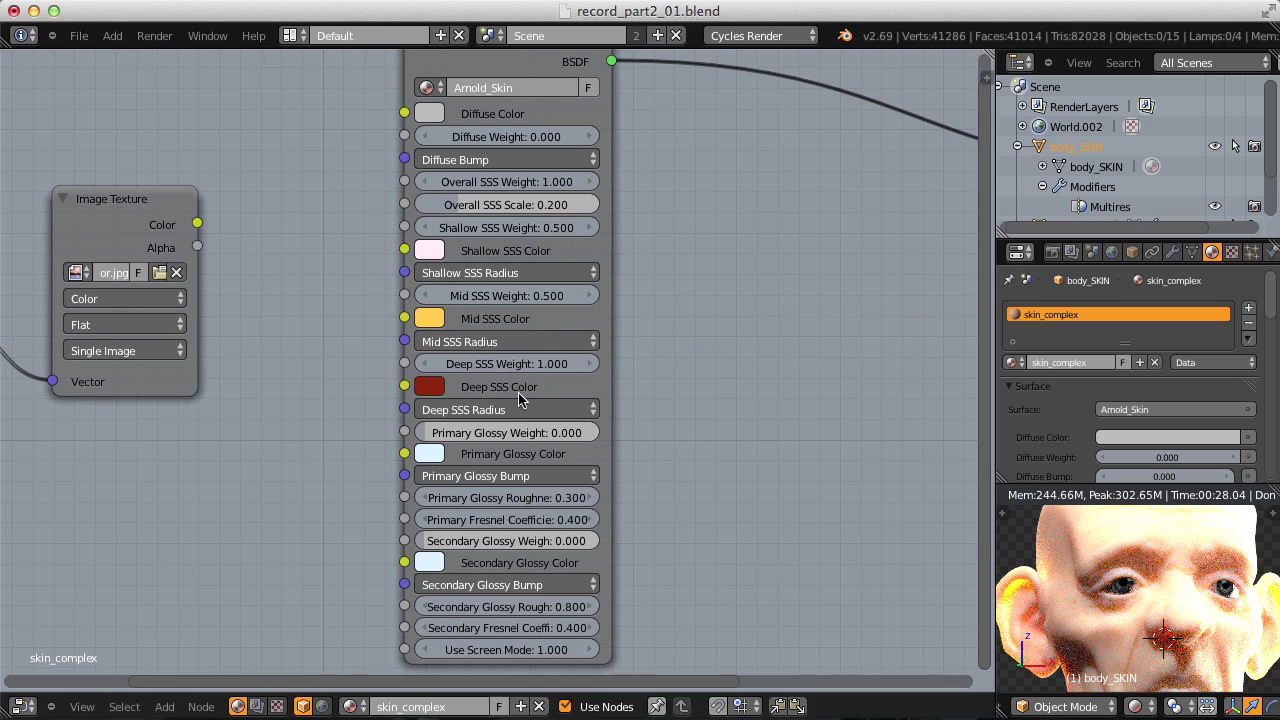
pyautogui.click(527, 366)
pyautogui.write('0.2')
pyautogui.press('Return')
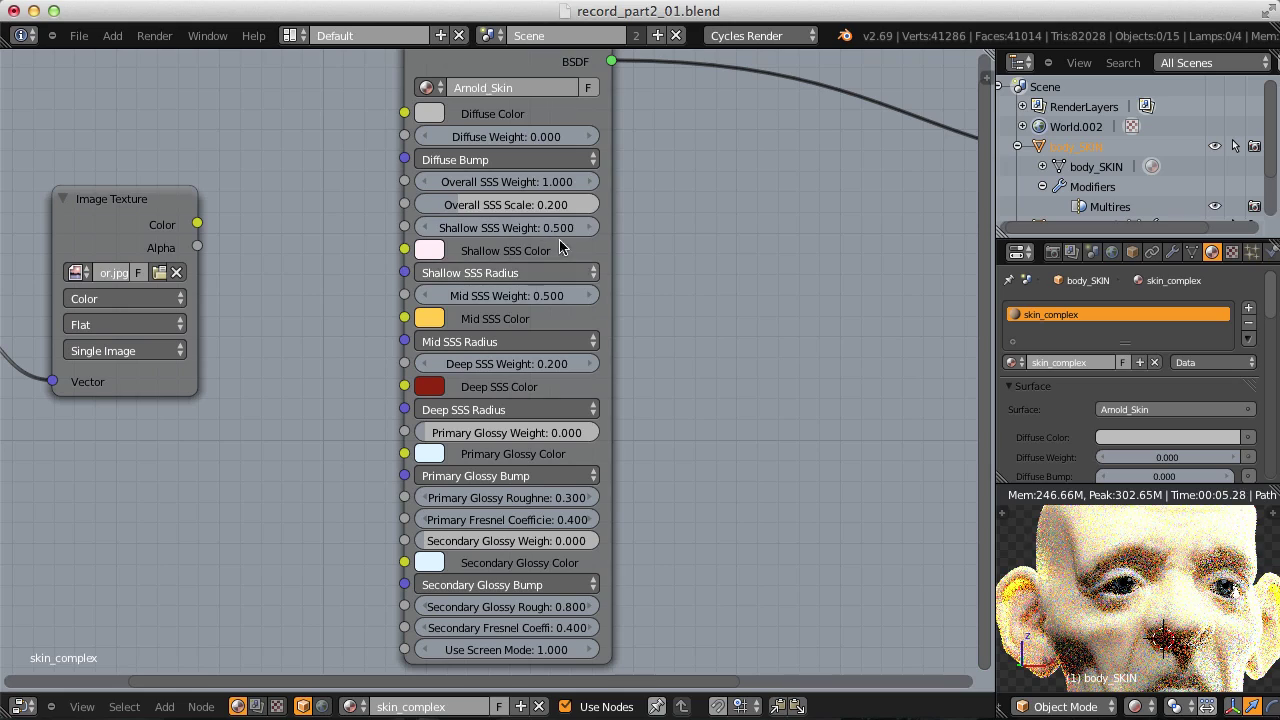
# Step: Set both the Mid SSS Weight and the Shallow SSS Weight of the Arnold_Skin node to 0.4
pyautogui.click(530, 295)
pyautogui.write('0.4')
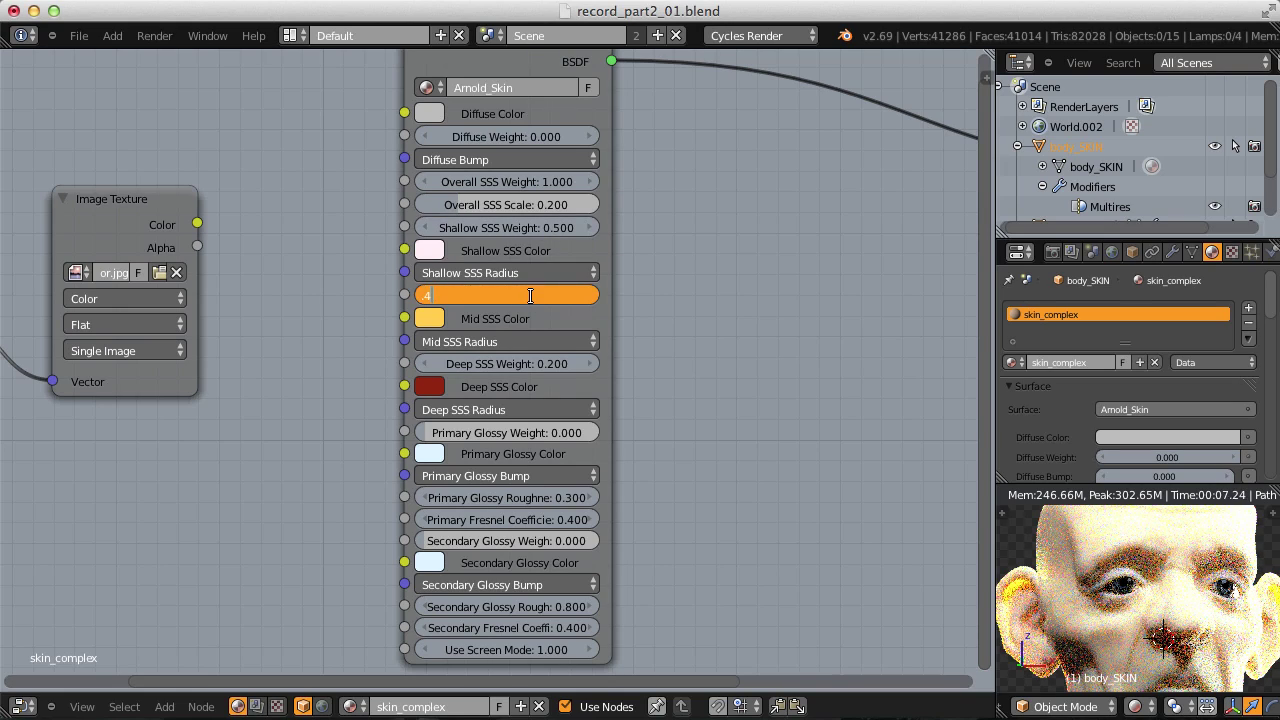
pyautogui.press('Return')
pyautogui.keyDown('ctrl'); pyautogui.scroll(1, 546, 232); pyautogui.keyUp('ctrl')
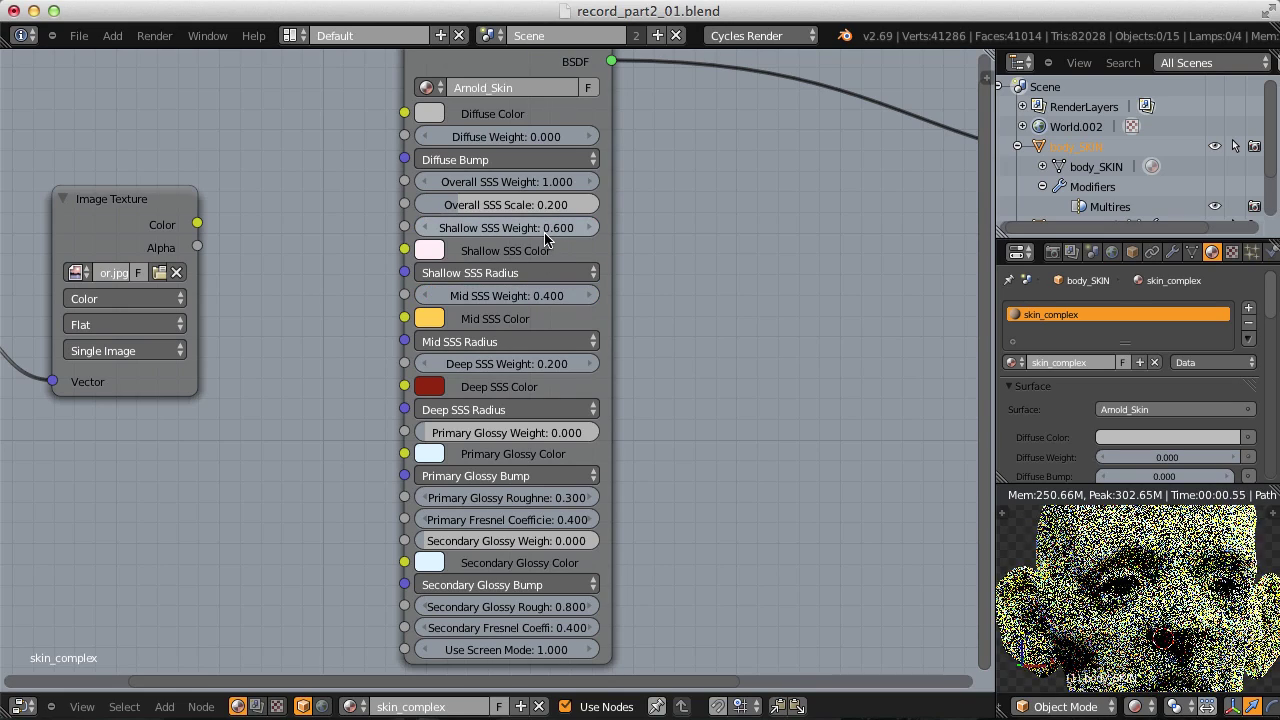
pyautogui.click(527, 228)
pyautogui.write('4')
pyautogui.press('Return')
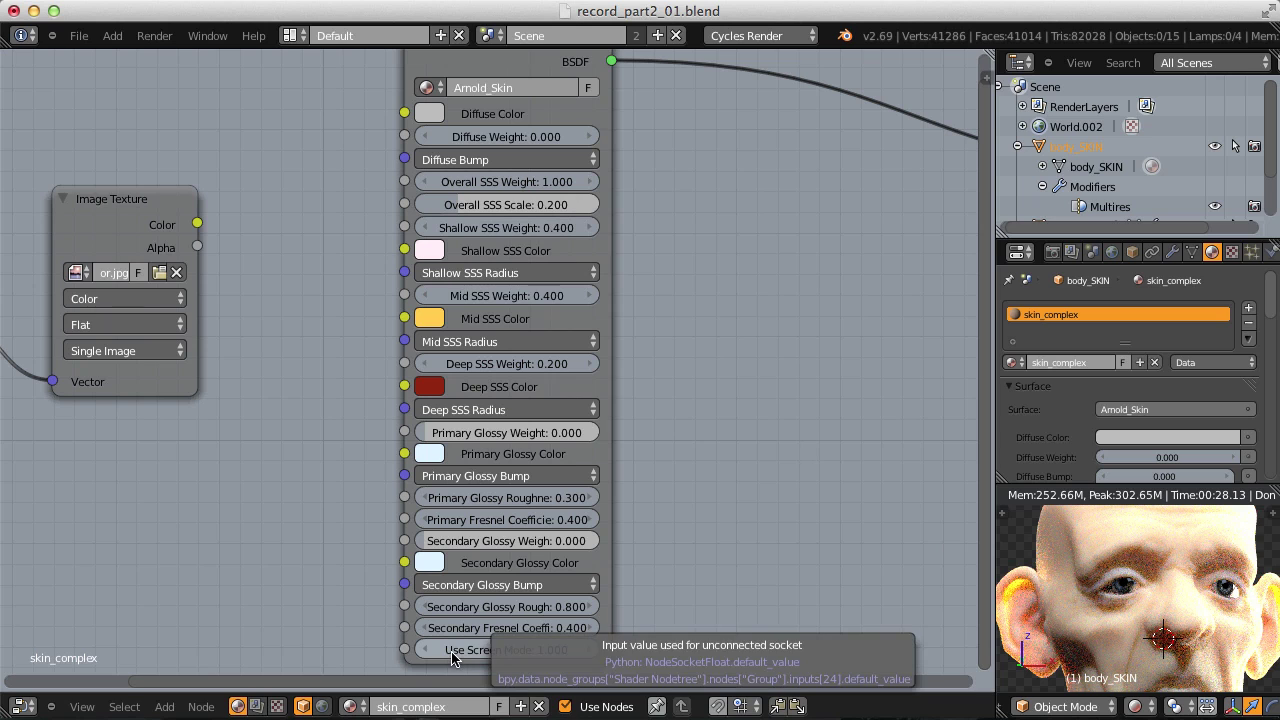
# Step: Set Use Screen Mode of the Arnold_Skin node to 0
pyautogui.click(519, 650)
pyautogui.write('0')
pyautogui.press('Return')
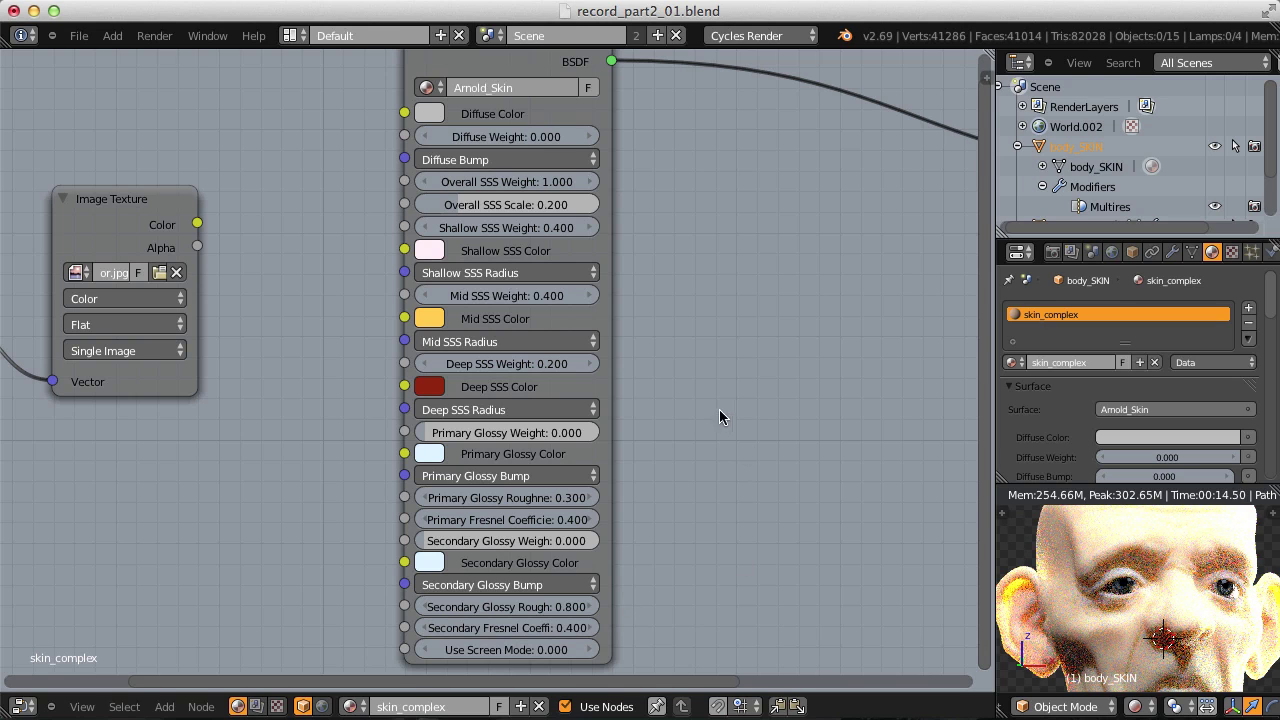
# Step: Add an Add Shader node and a Mix Shader node beside Arnold_Skin for comparison, and delete both
pyautogui.hotkey('shift', 'a')
pyautogui.moveTo(697, 449)
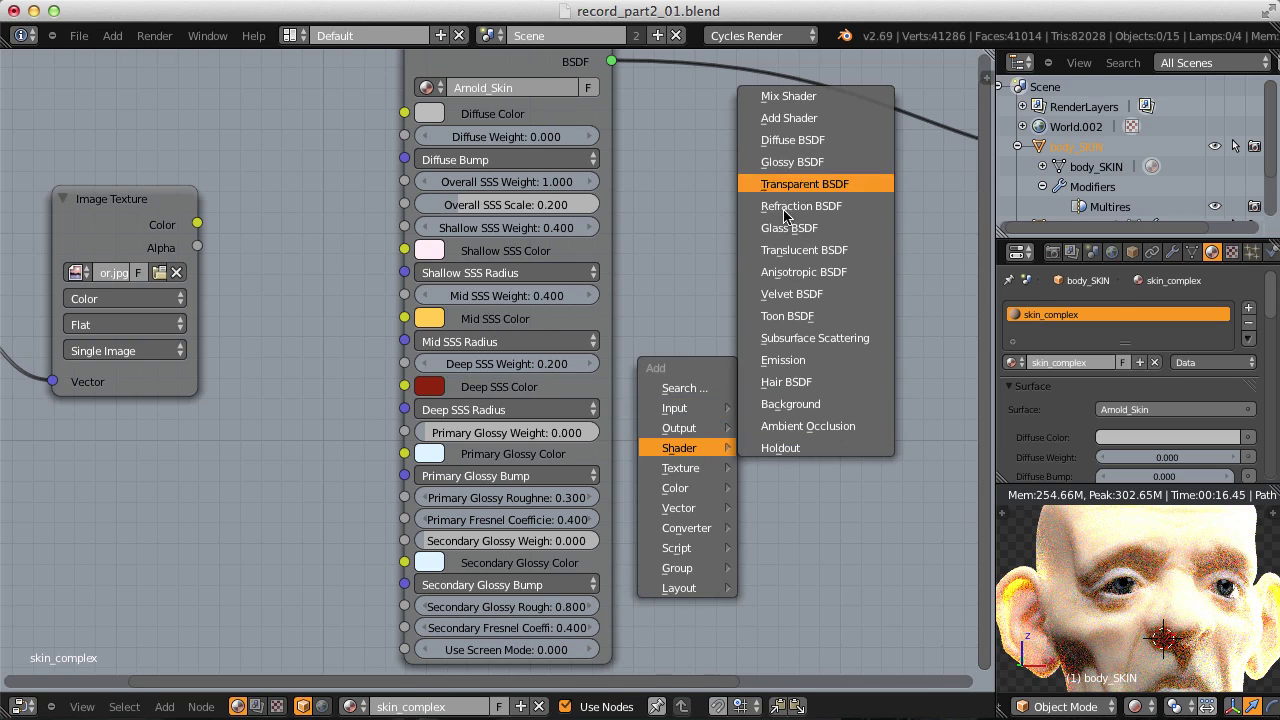
pyautogui.click(777, 125)
pyautogui.click(738, 243)
pyautogui.hotkey('shift', 'a')
pyautogui.moveTo(745, 288)
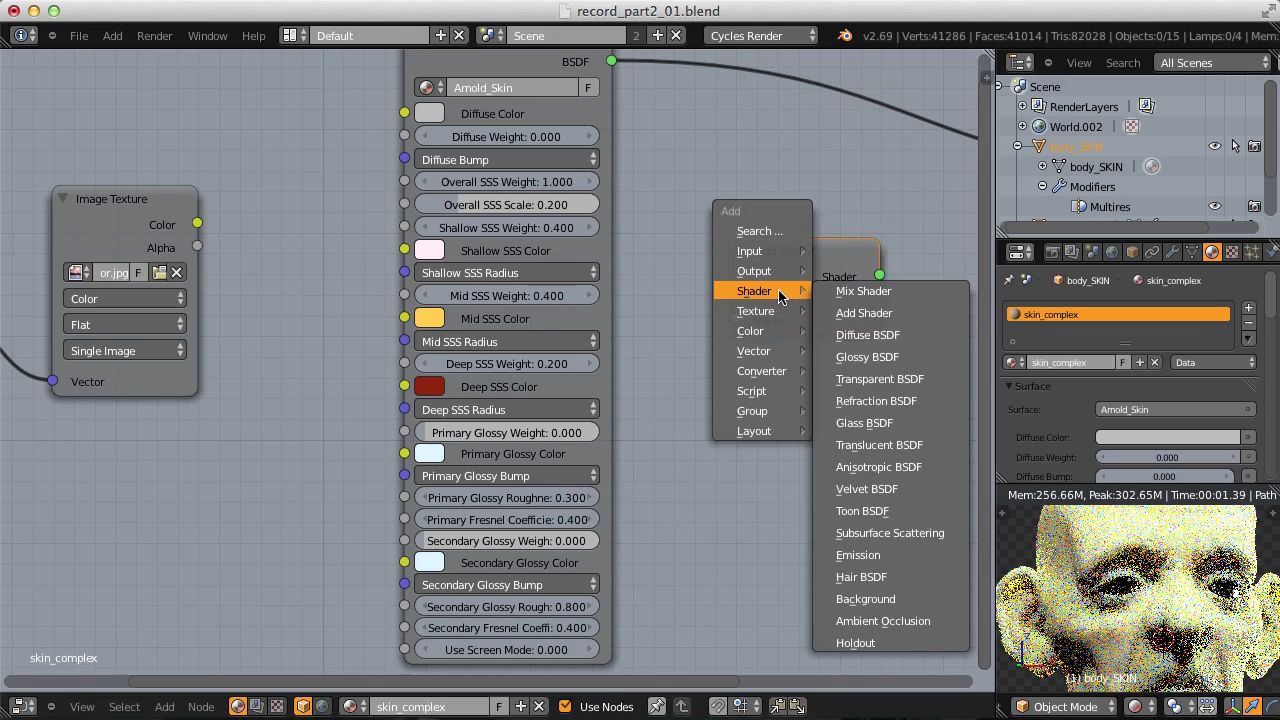
pyautogui.click(820, 289)
pyautogui.click(735, 401)
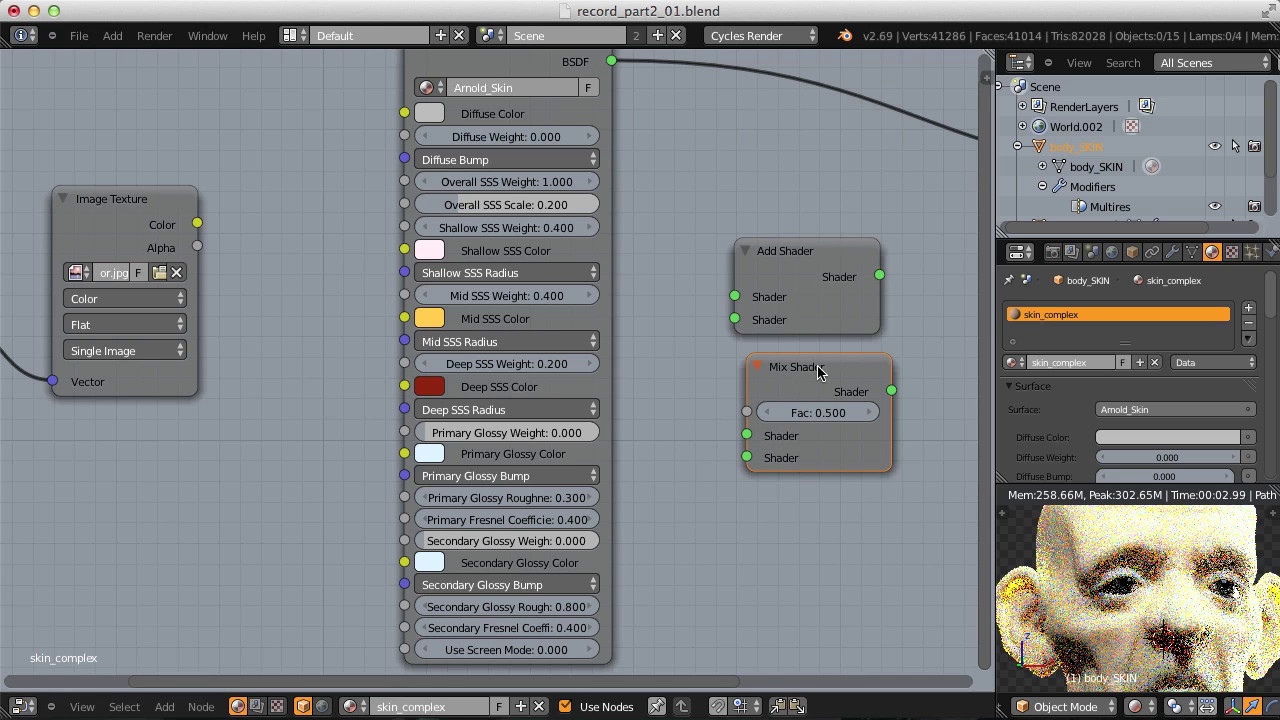
pyautogui.keyDown('shift'); pyautogui.click(820, 251); pyautogui.keyUp('shift')
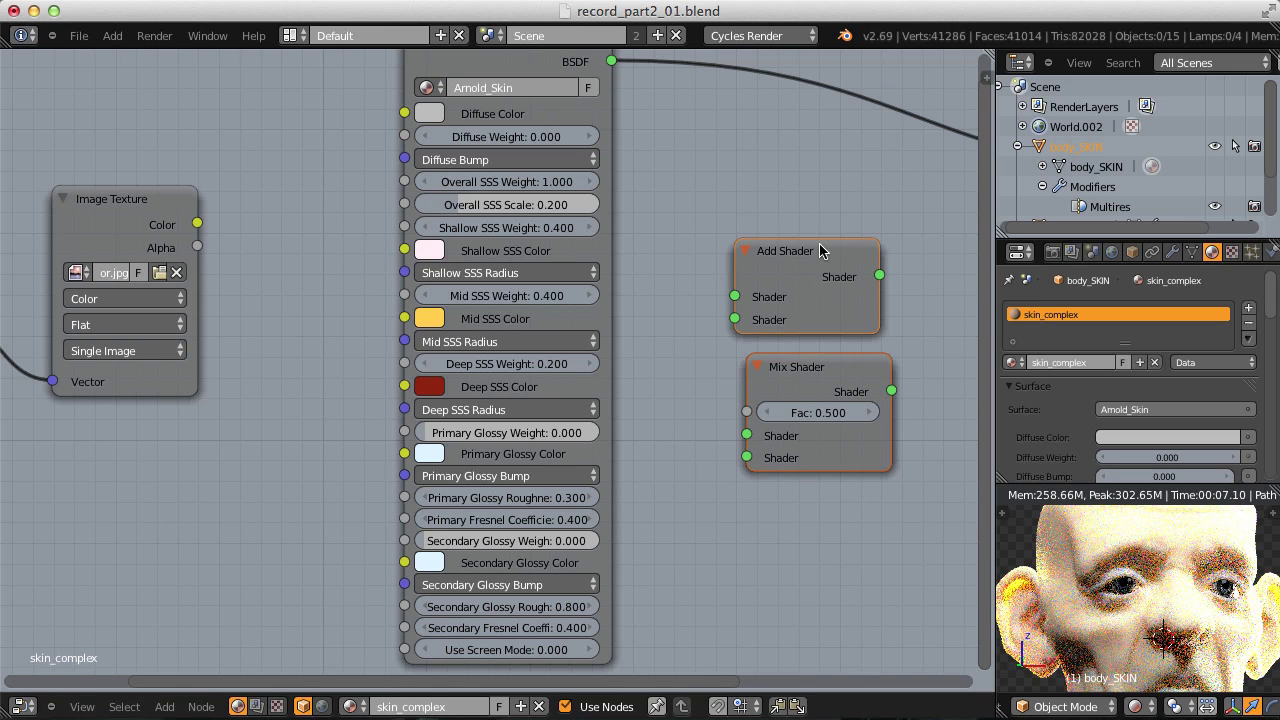
pyautogui.press('x')
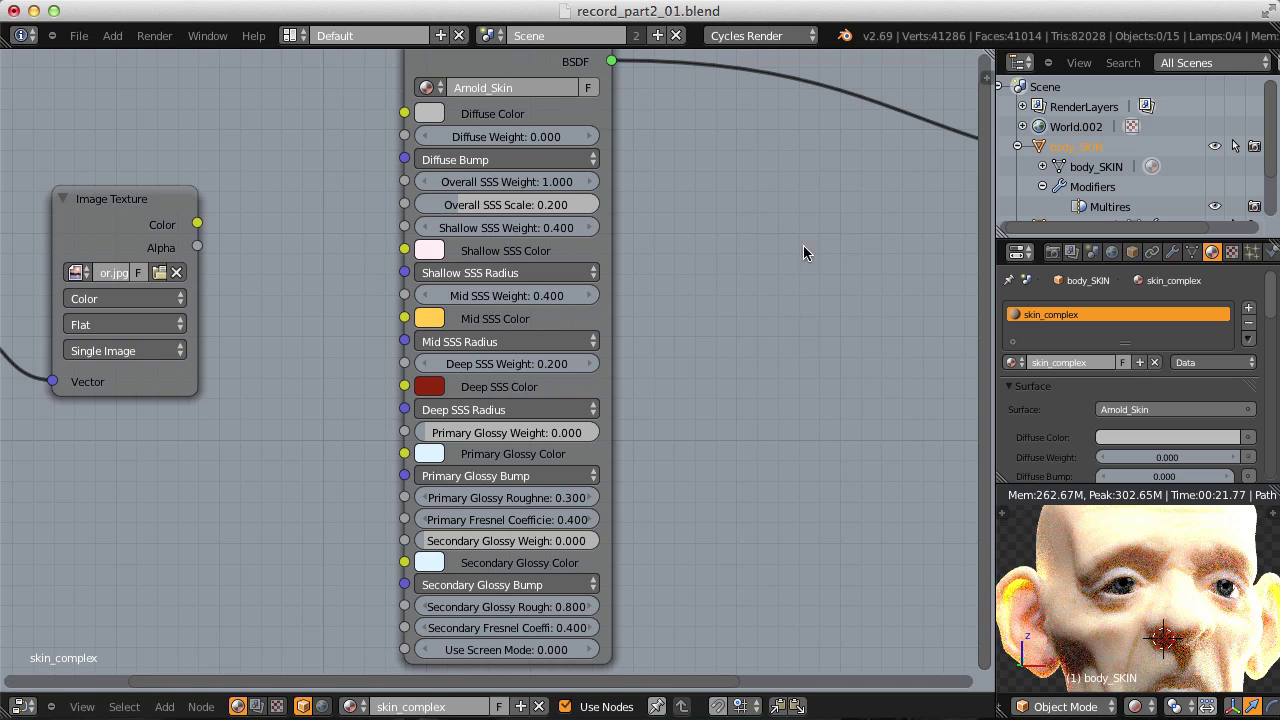
# Step: Set Use Screen Mode of the Arnold_Skin node to 1 and its Overall SSS Scale to 0.1
pyautogui.click(500, 657)
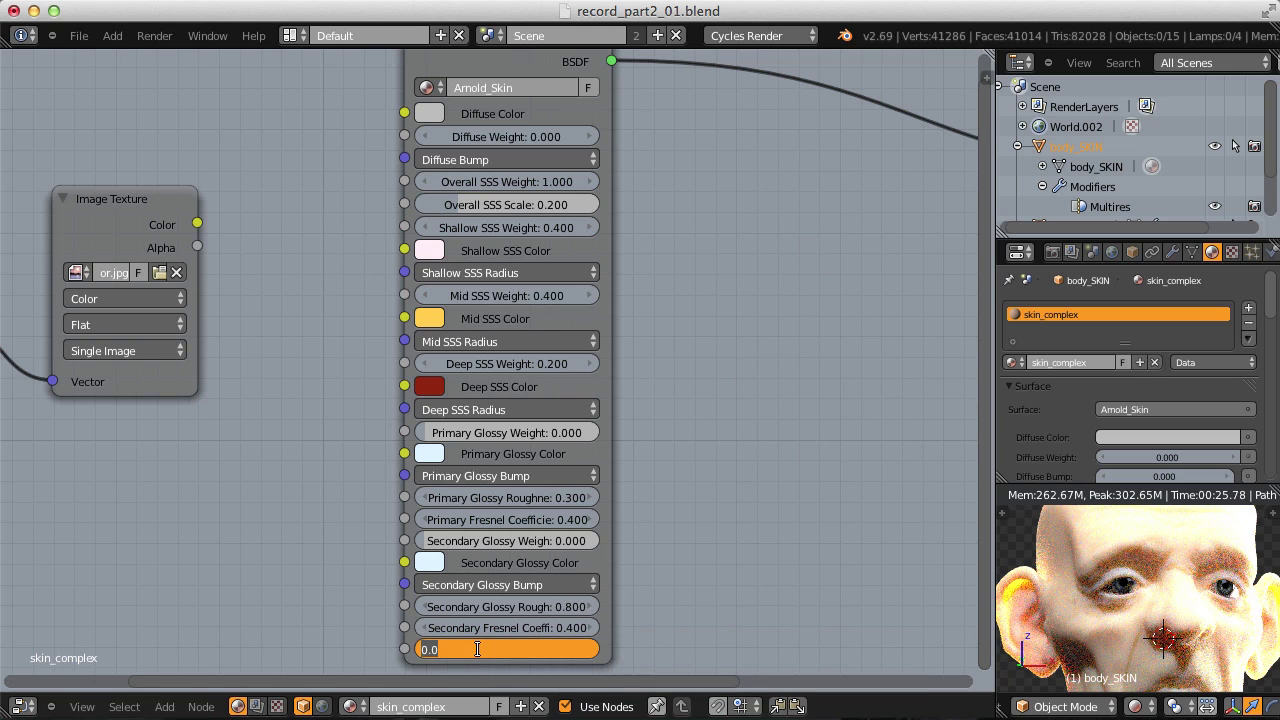
pyautogui.write('1')
pyautogui.press('Return')
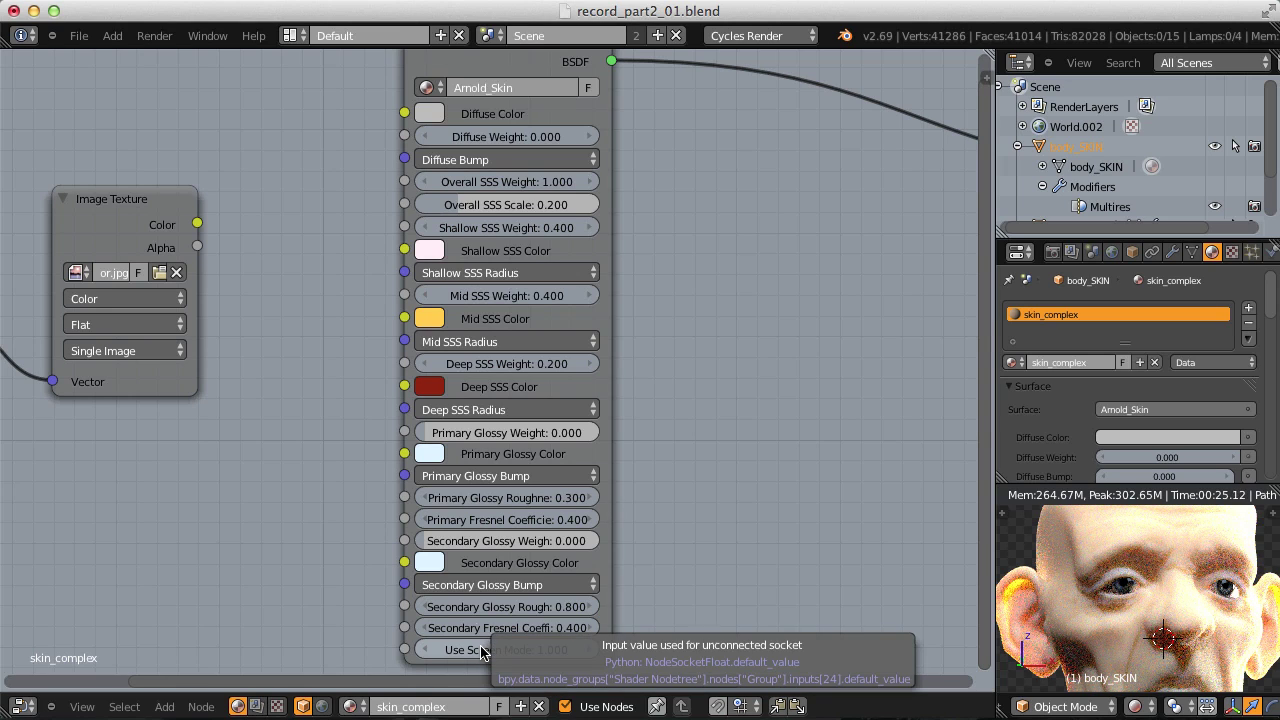
pyautogui.click(492, 205)
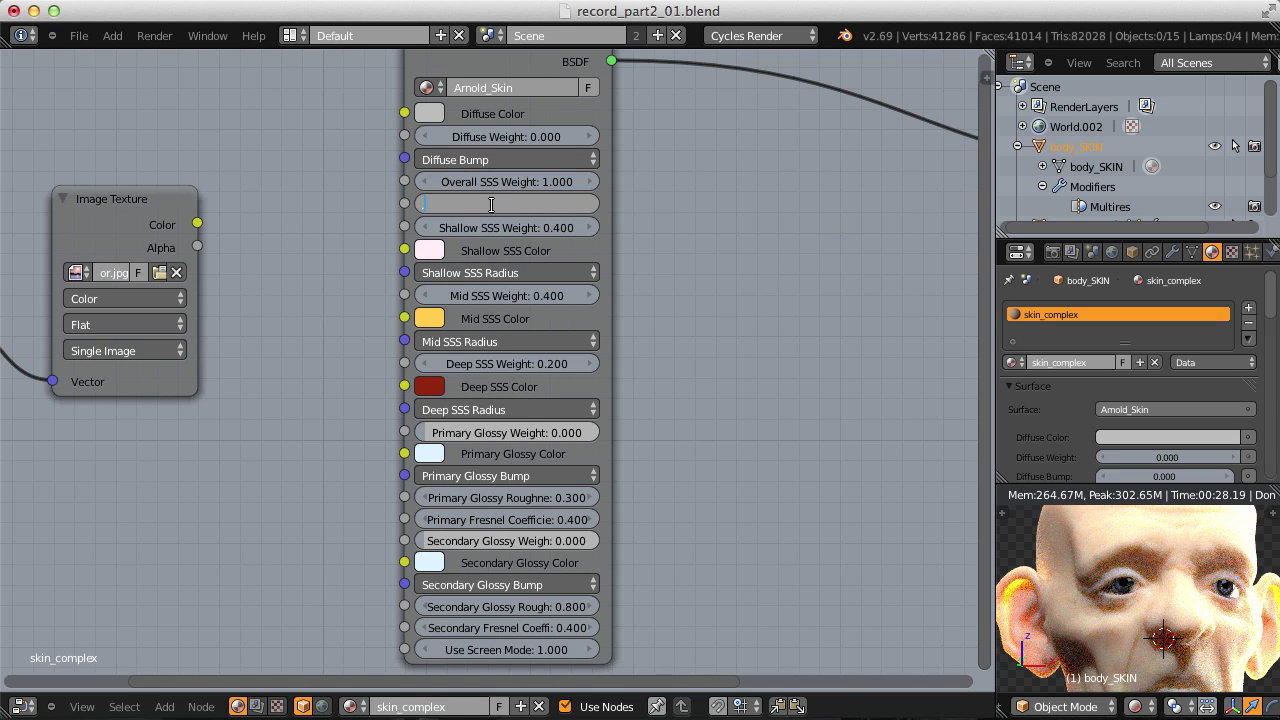
pyautogui.write('.1')
pyautogui.press('Return')
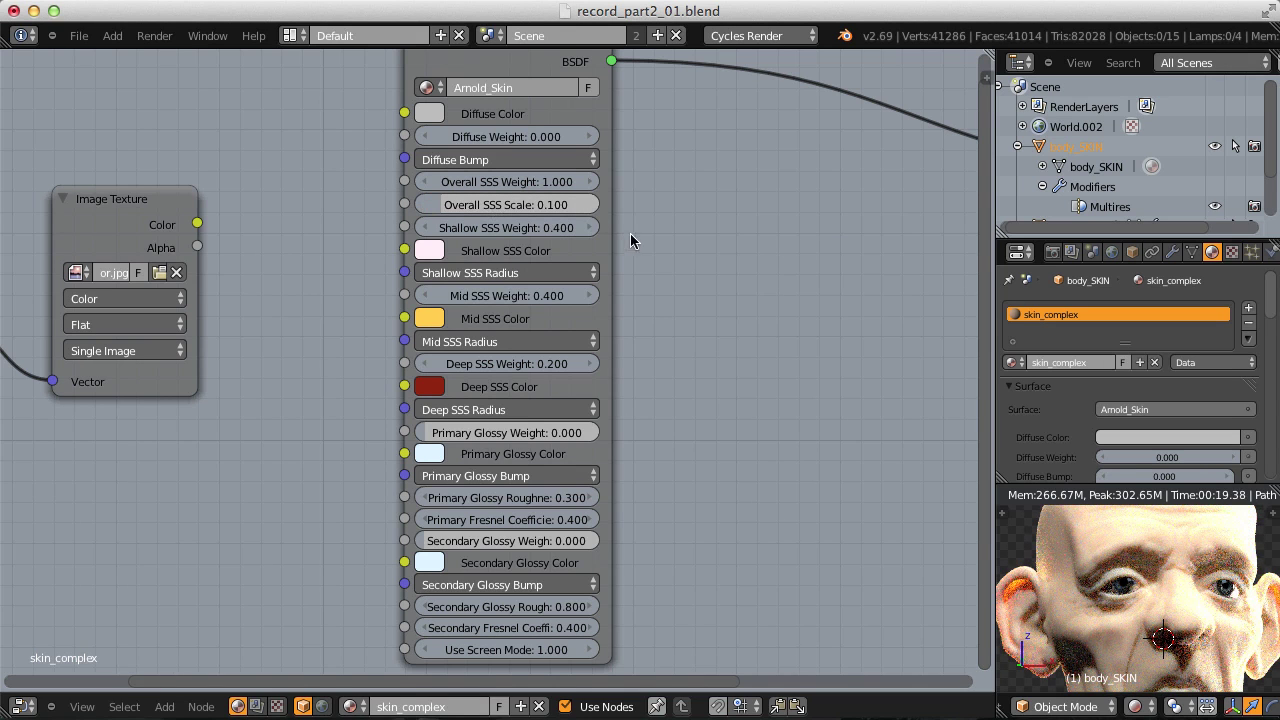
# Step: Move the Texture Coordinate and Image Texture nodes farther away from Arnold_Skin to free up space between them
pyautogui.scroll(-4, 628, 248)
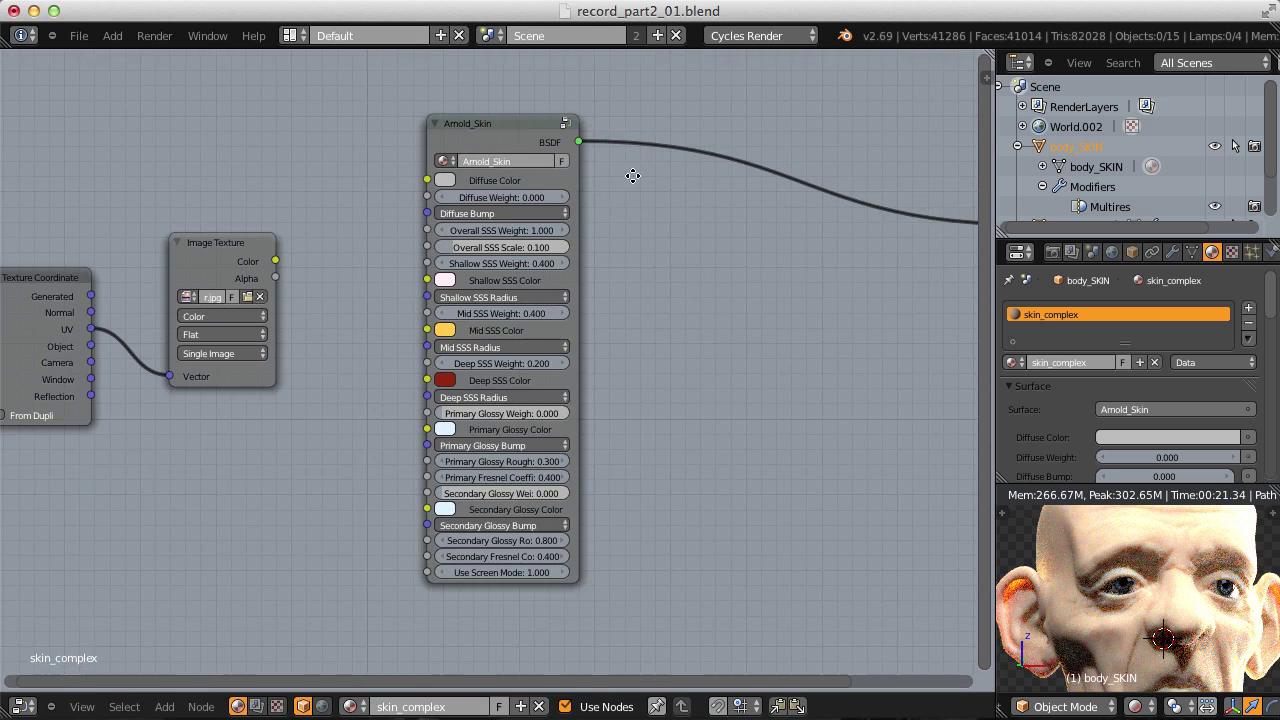
pyautogui.scroll(1, 782, 234)
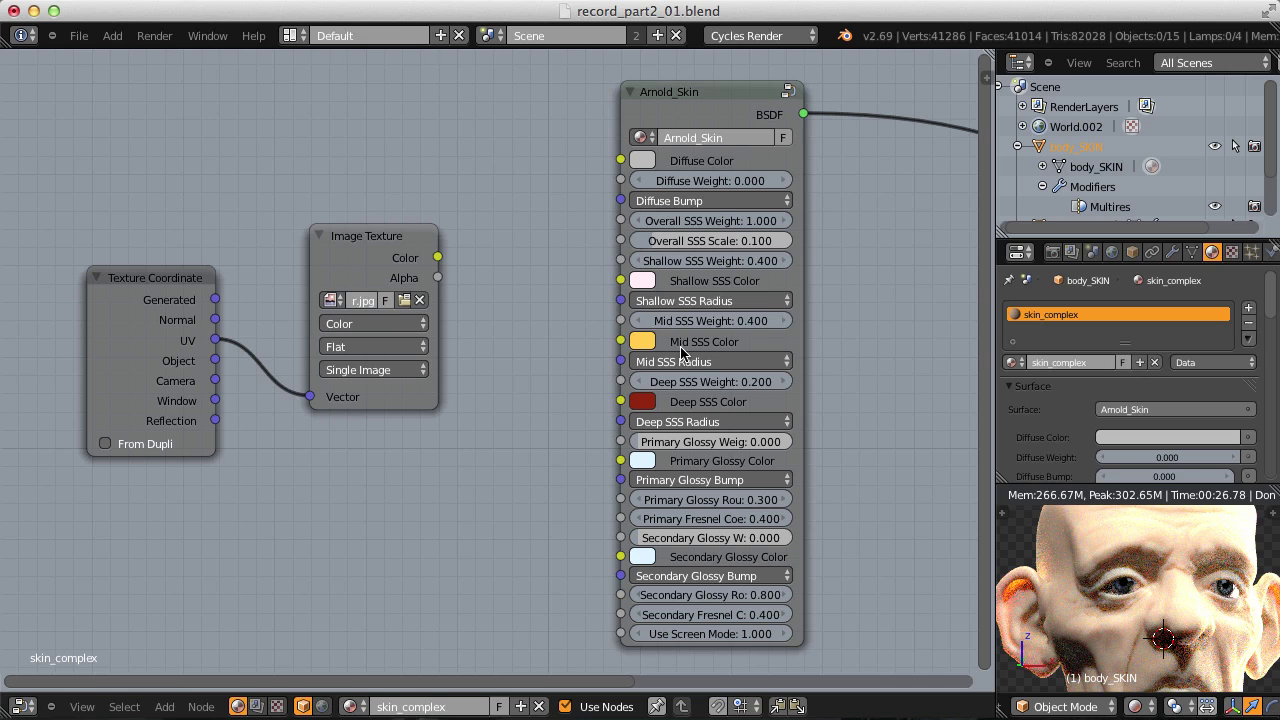
pyautogui.moveTo(136, 298); pyautogui.dragTo(83, 308)
pyautogui.moveTo(364, 249); pyautogui.dragTo(268, 252)
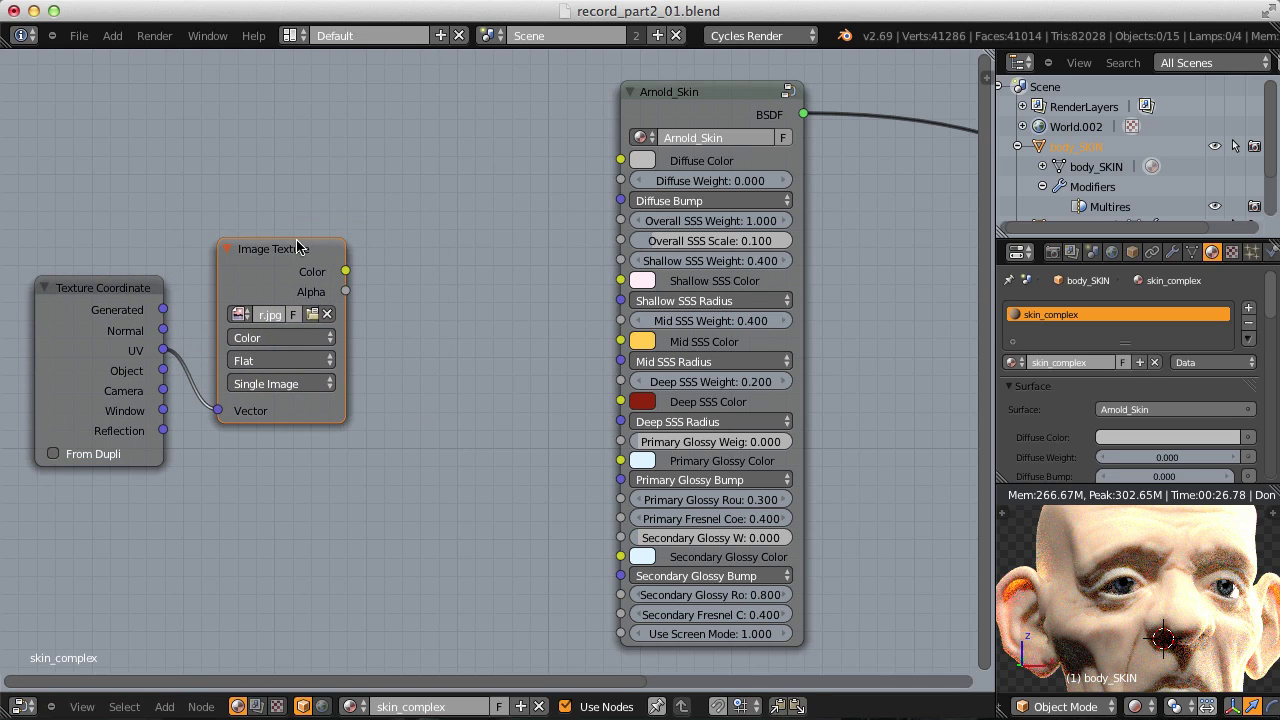
# Step: Replace the Image Texture node's image with SSS_epidD.jpg from the tex folder, browsing the files as thumbnails
pyautogui.click(313, 311)
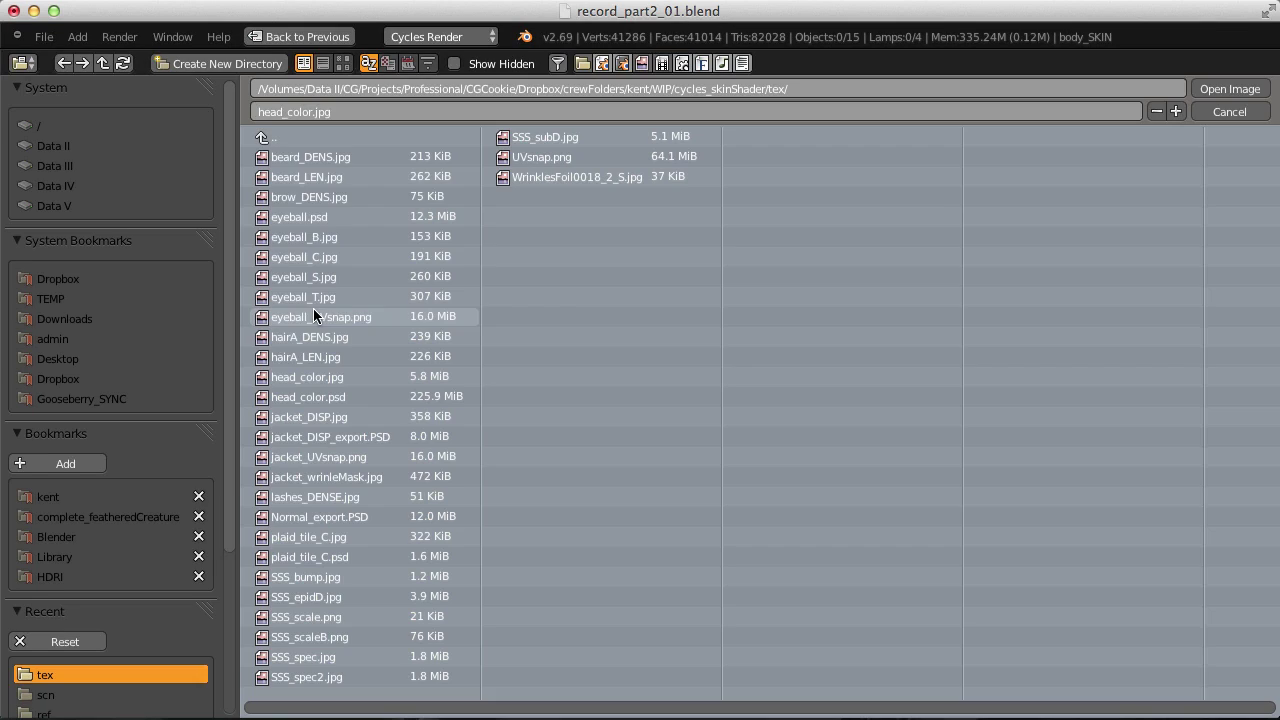
pyautogui.click(343, 63)
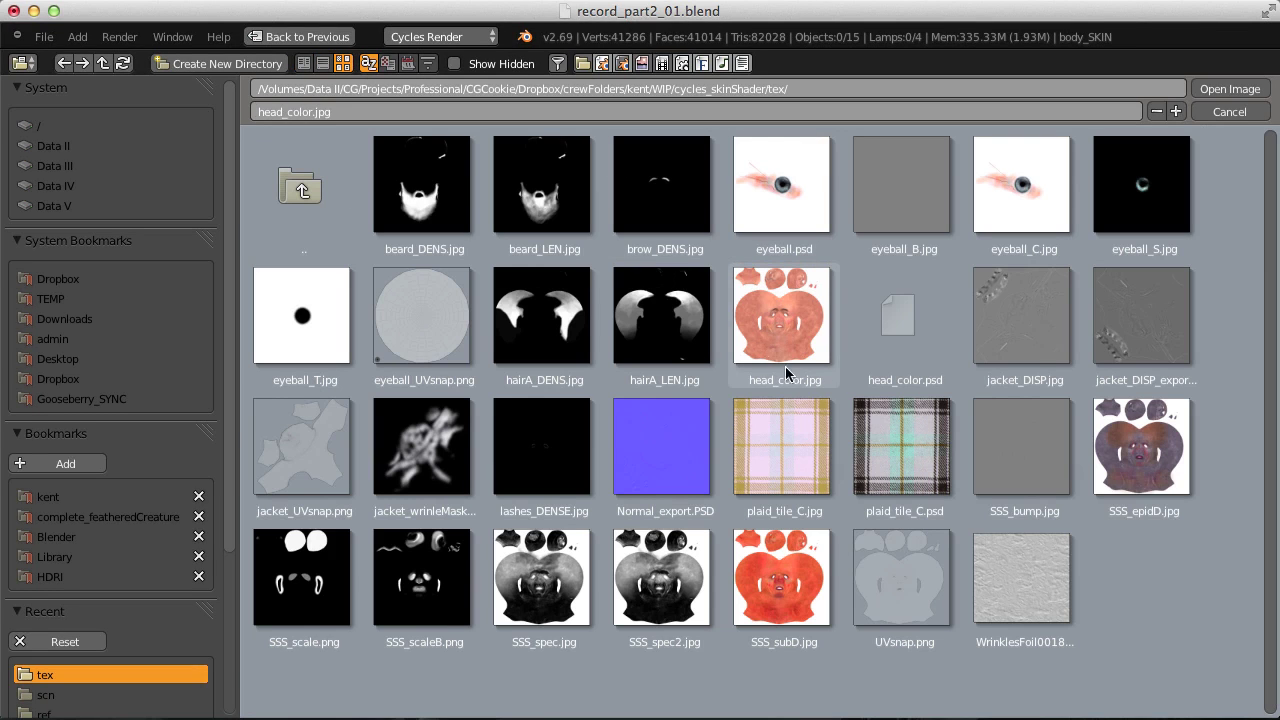
pyautogui.click(1150, 440)
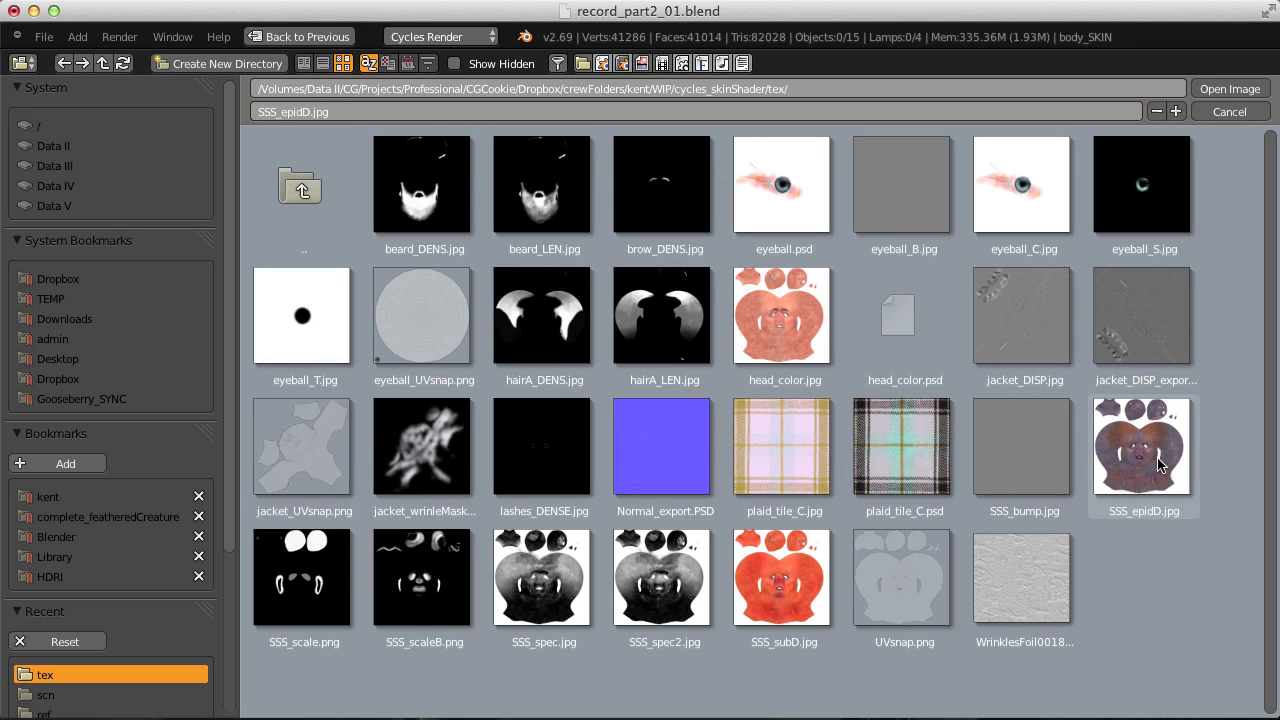
pyautogui.doubleClick(1160, 458)
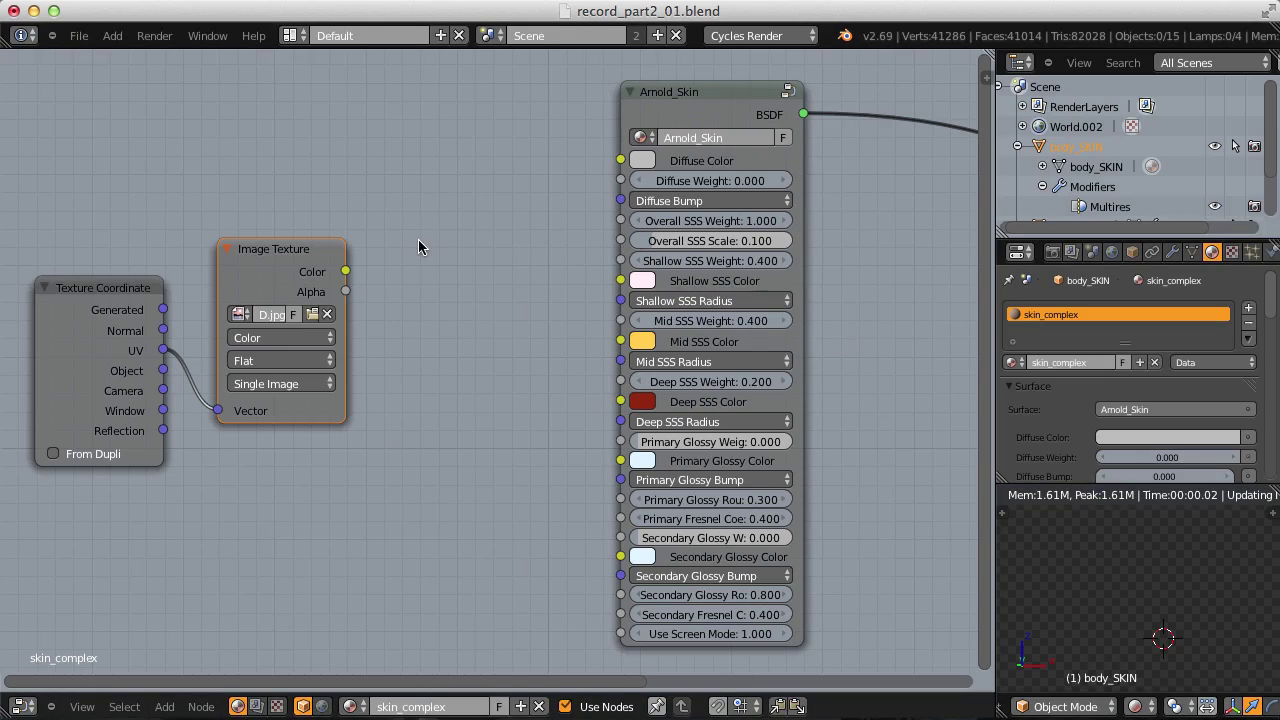
# Step: Add an Emission node beside Arnold_Skin and connect the Image Texture's Color output to its Color input
pyautogui.hscroll(5, 434, 237)
pyautogui.scroll(2, 434, 237)
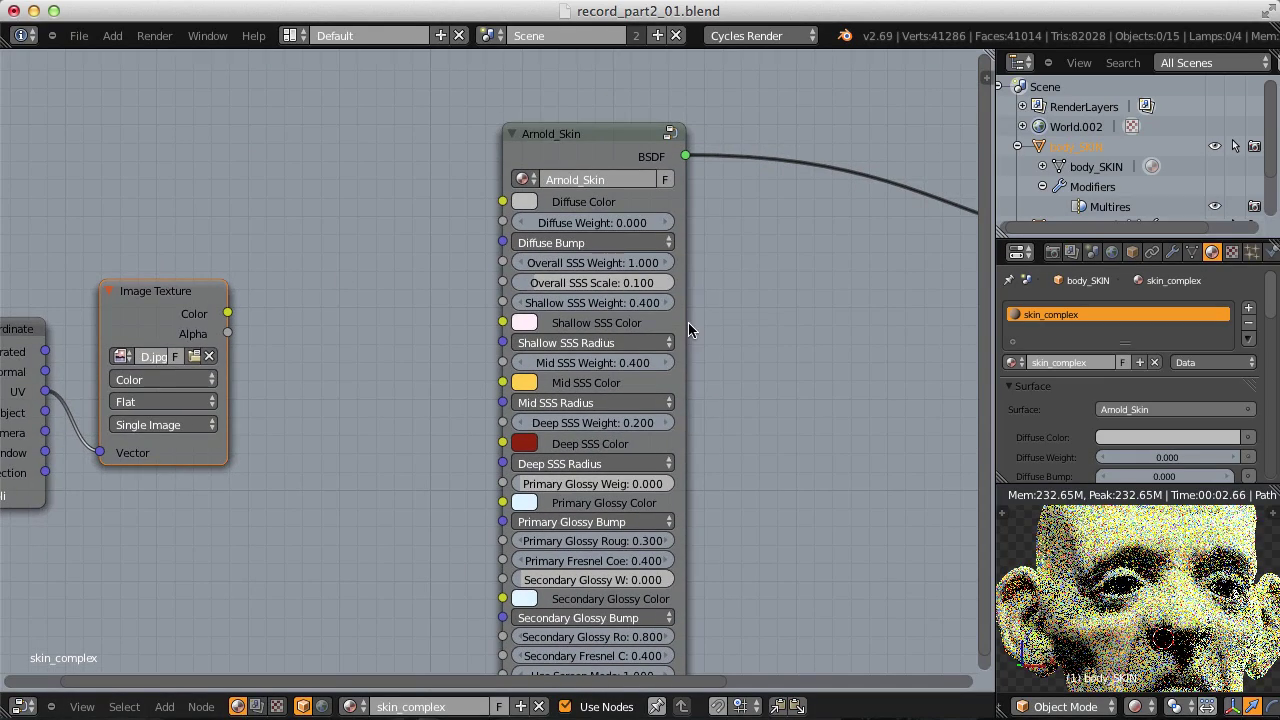
pyautogui.hotkey('shift', 'a')
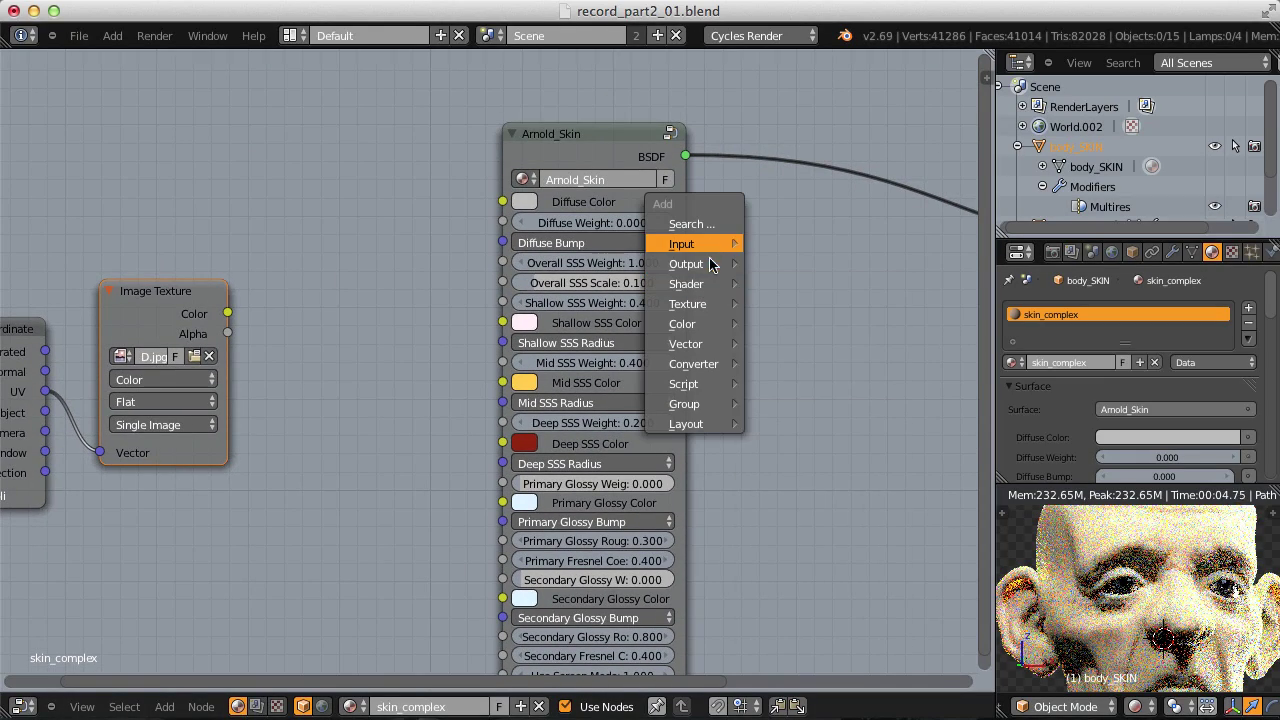
pyautogui.moveTo(736, 241)
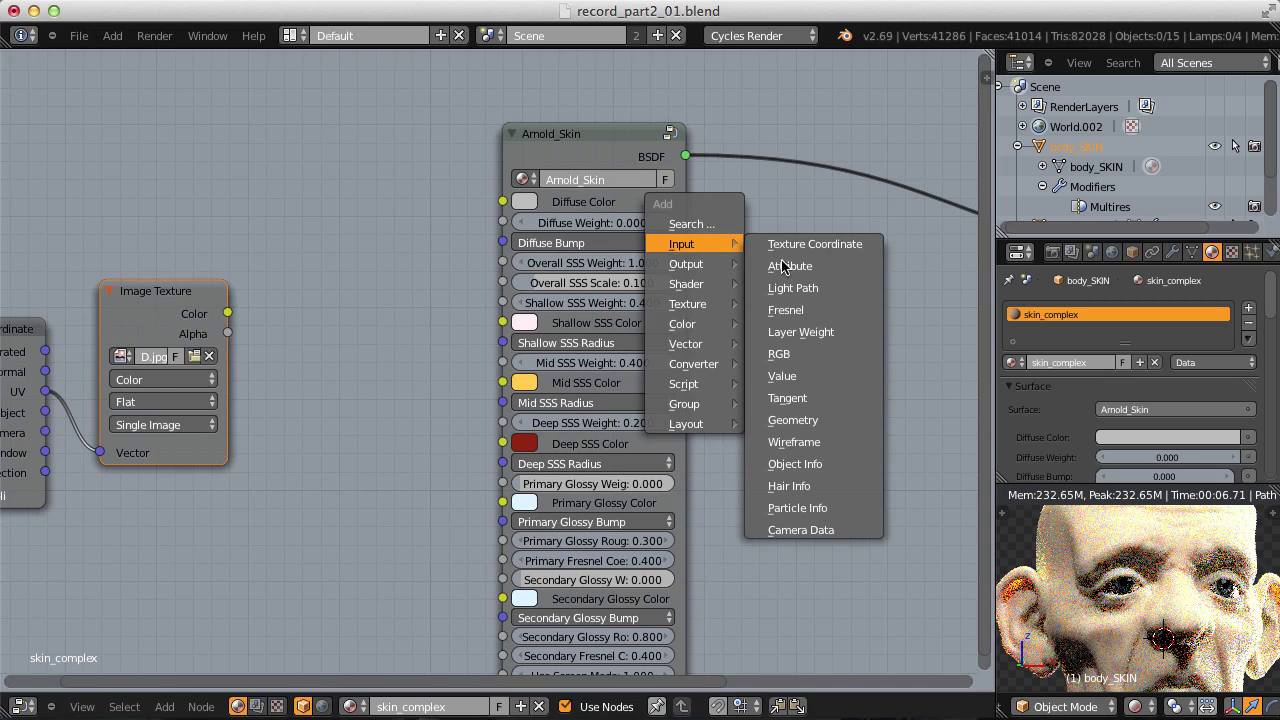
pyautogui.moveTo(700, 290)
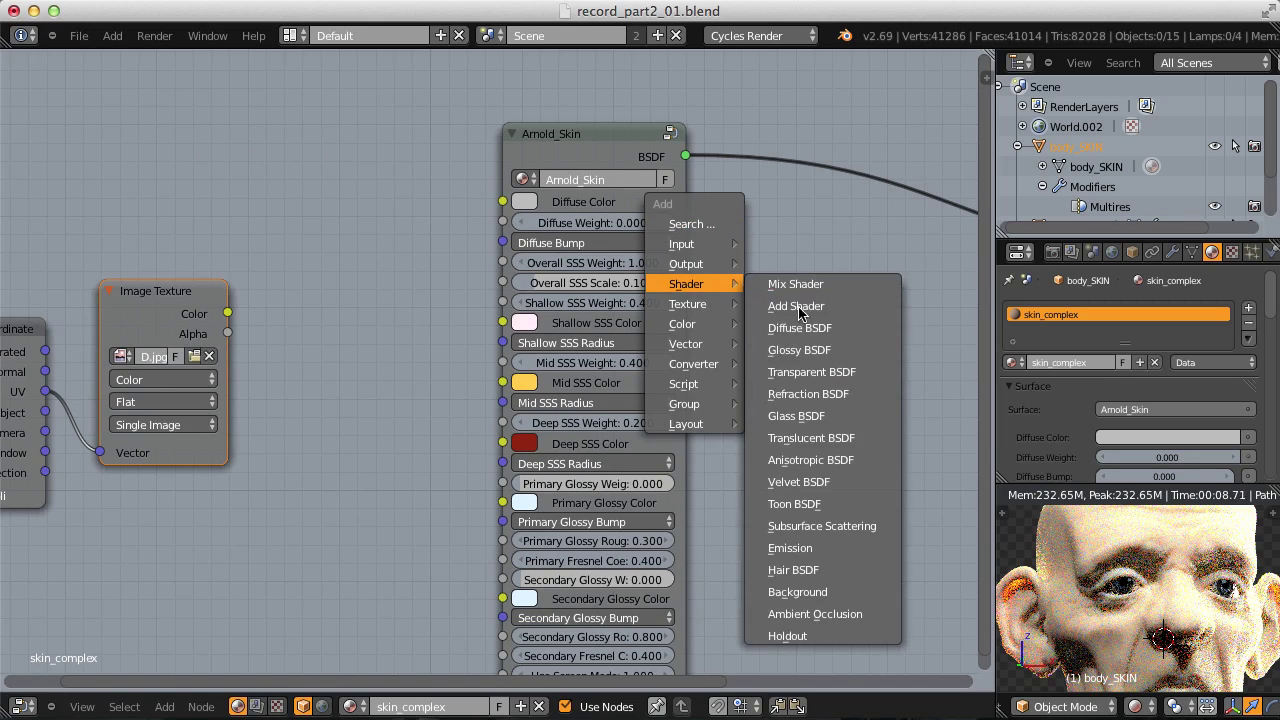
pyautogui.click(790, 548)
pyautogui.click(860, 515)
pyautogui.moveTo(228, 313); pyautogui.dragTo(818, 524)
# Step: Connect the Emission node to the Material Output's Surface input and inspect the raw texture on the head in the rendered preview
pyautogui.moveTo(818, 524); pyautogui.dragTo(513, 511, button='middle')
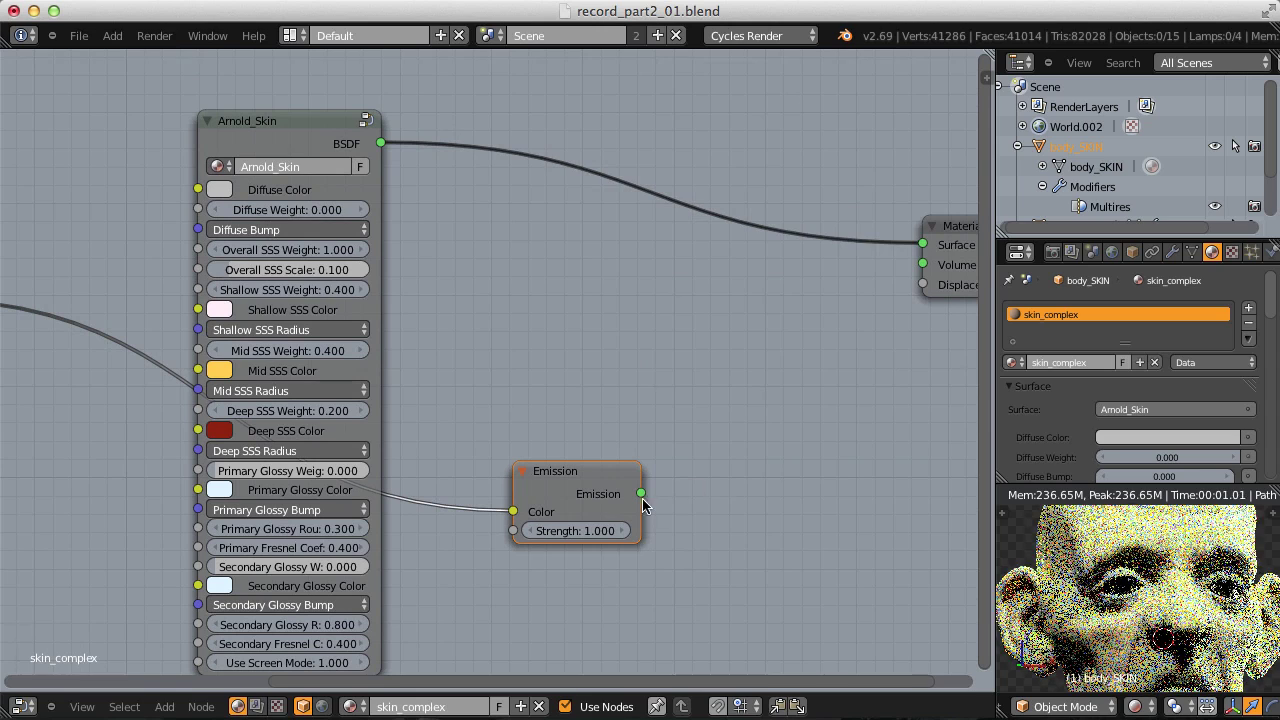
pyautogui.moveTo(642, 495); pyautogui.dragTo(922, 244)
pyautogui.moveTo(622, 188); pyautogui.dragTo(747, 148, button='middle')
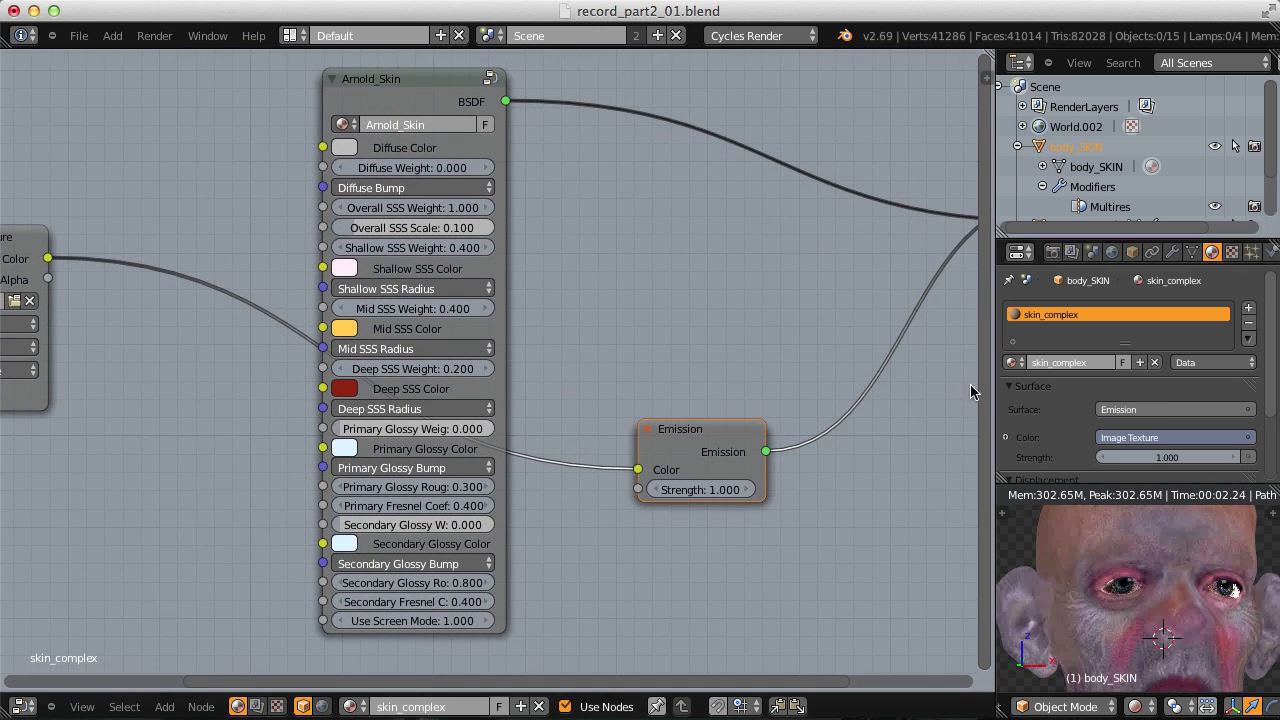
pyautogui.scroll(-2, 1145, 613)
pyautogui.keyDown('shift'); pyautogui.moveTo(1177, 599); pyautogui.dragTo(1192, 543, button='middle'); pyautogui.keyUp('shift')
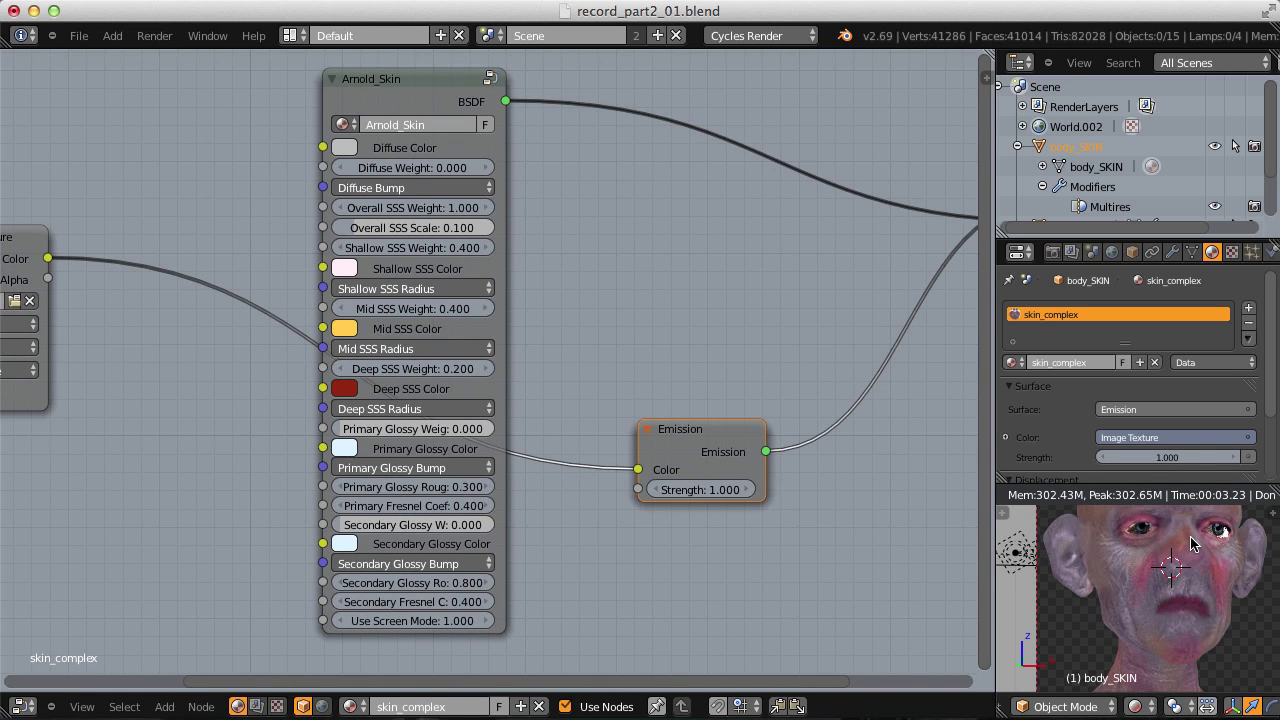
# Step: Connect the Image Texture's Color output to Shallow SSS Color and route Arnold_Skin back into the Material Output's Surface in place of Emission
pyautogui.scroll(3, 660, 251)
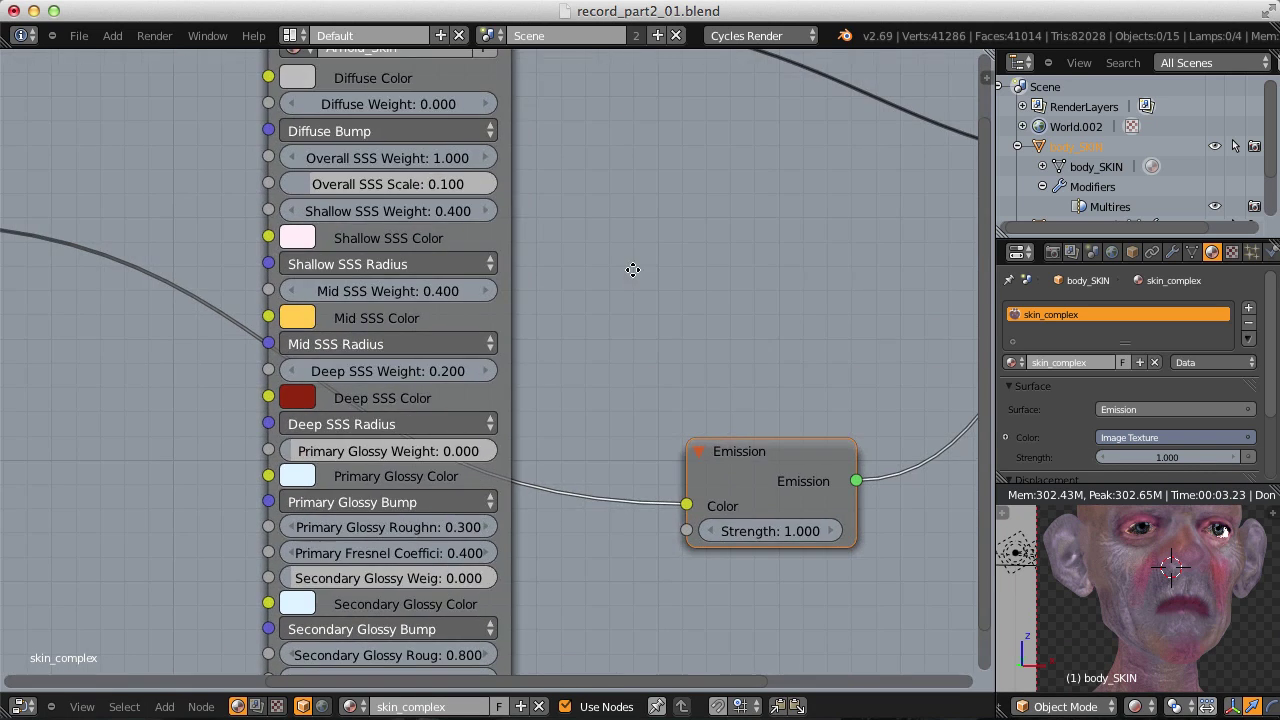
pyautogui.moveTo(544, 241); pyautogui.dragTo(628, 318, button='middle')
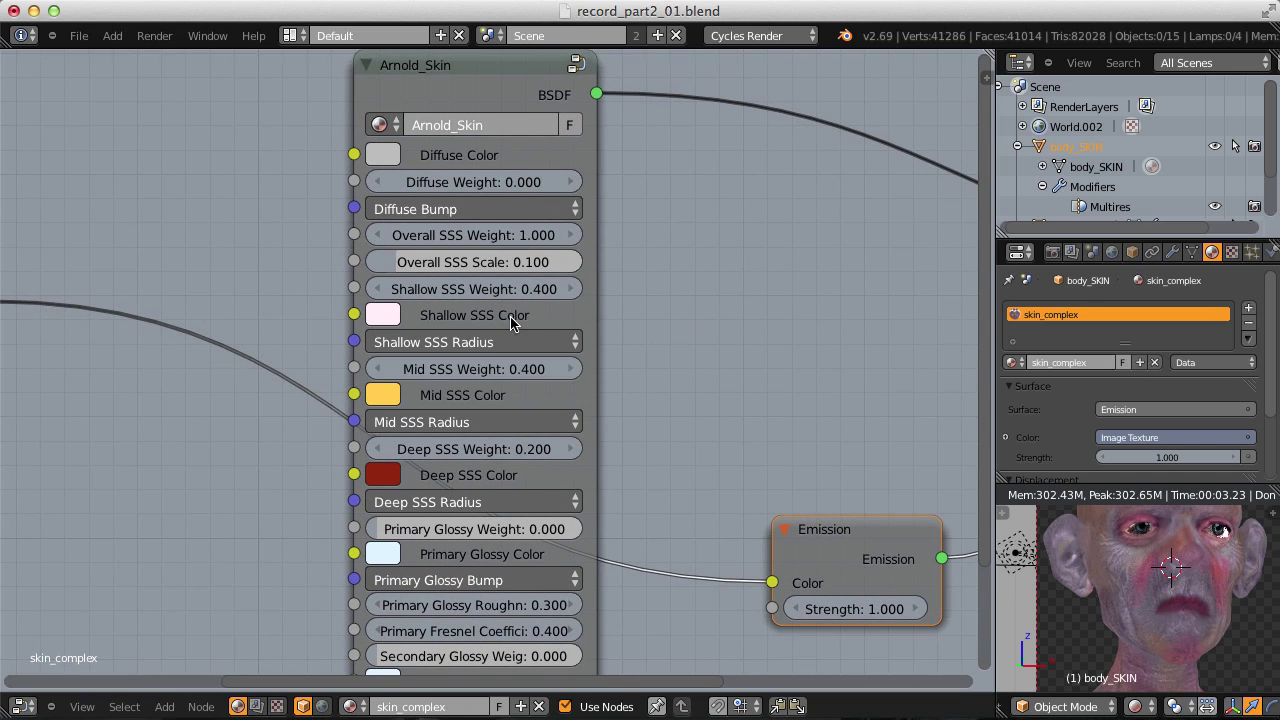
pyautogui.click(387, 316)
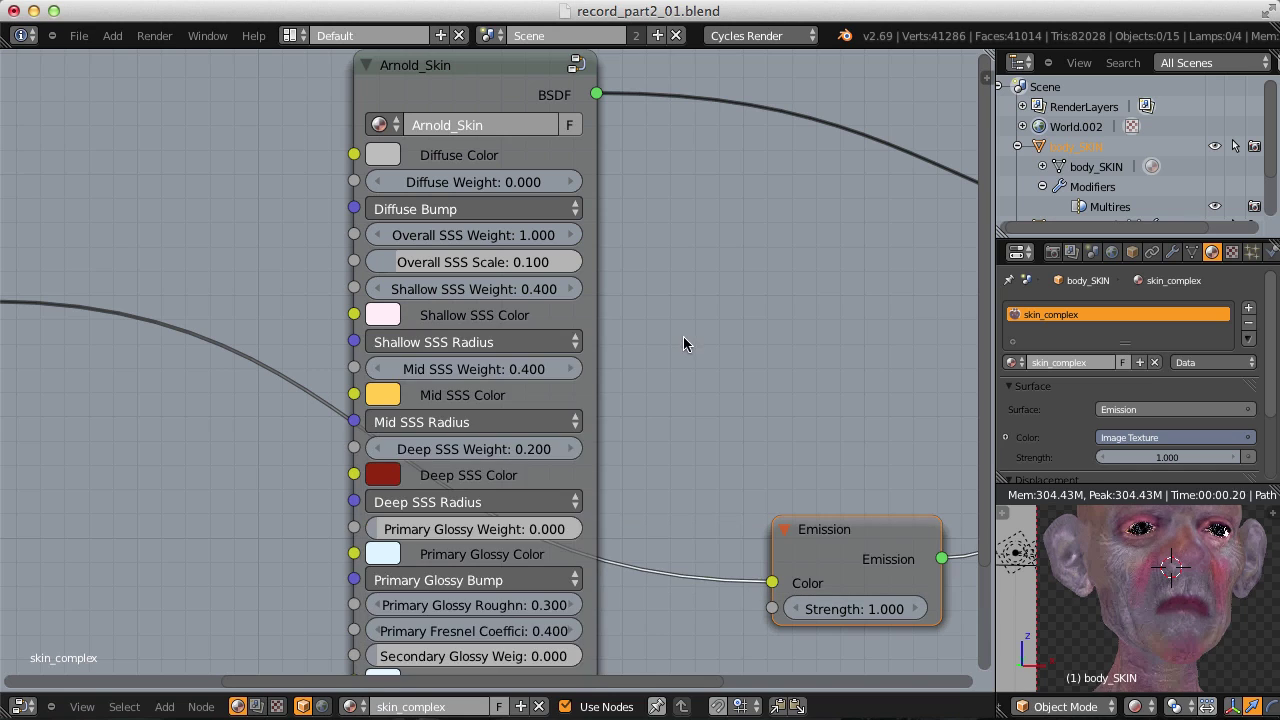
pyautogui.scroll(-2, 750, 395)
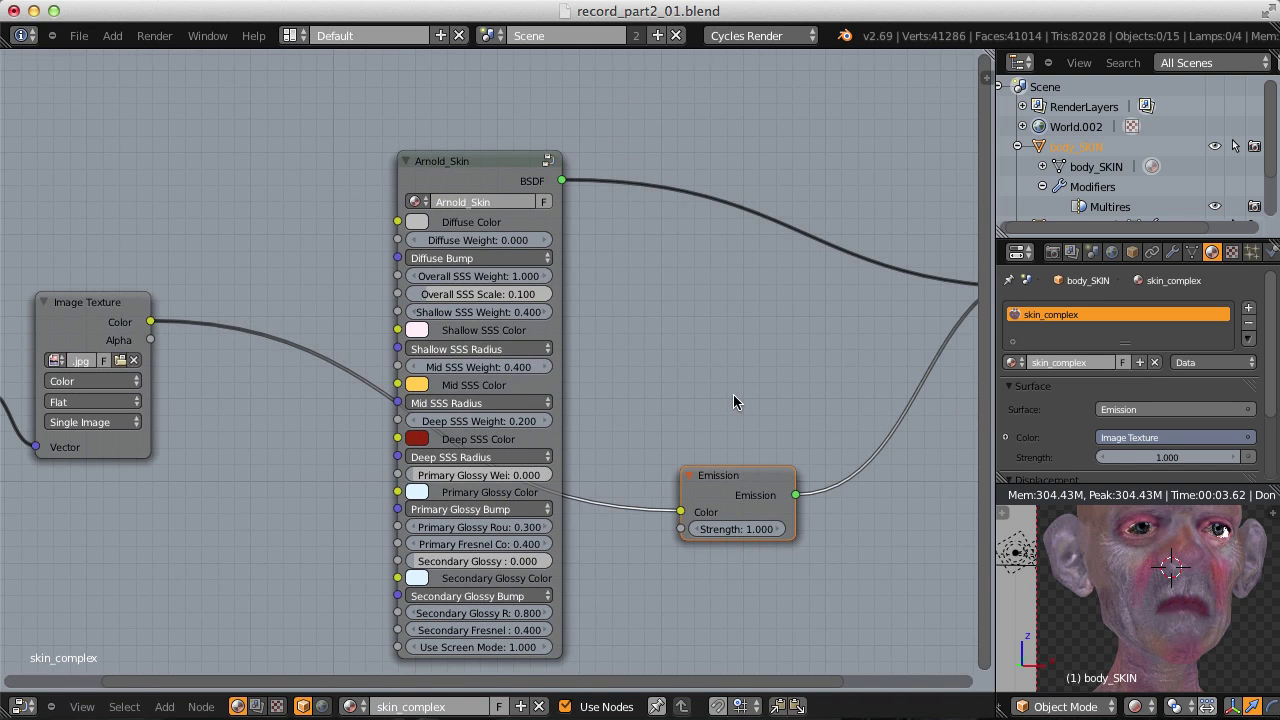
pyautogui.moveTo(150, 321); pyautogui.dragTo(398, 330)
pyautogui.moveTo(886, 261); pyautogui.dragTo(646, 269, button='middle')
pyautogui.moveTo(810, 280); pyautogui.dragTo(810, 299)
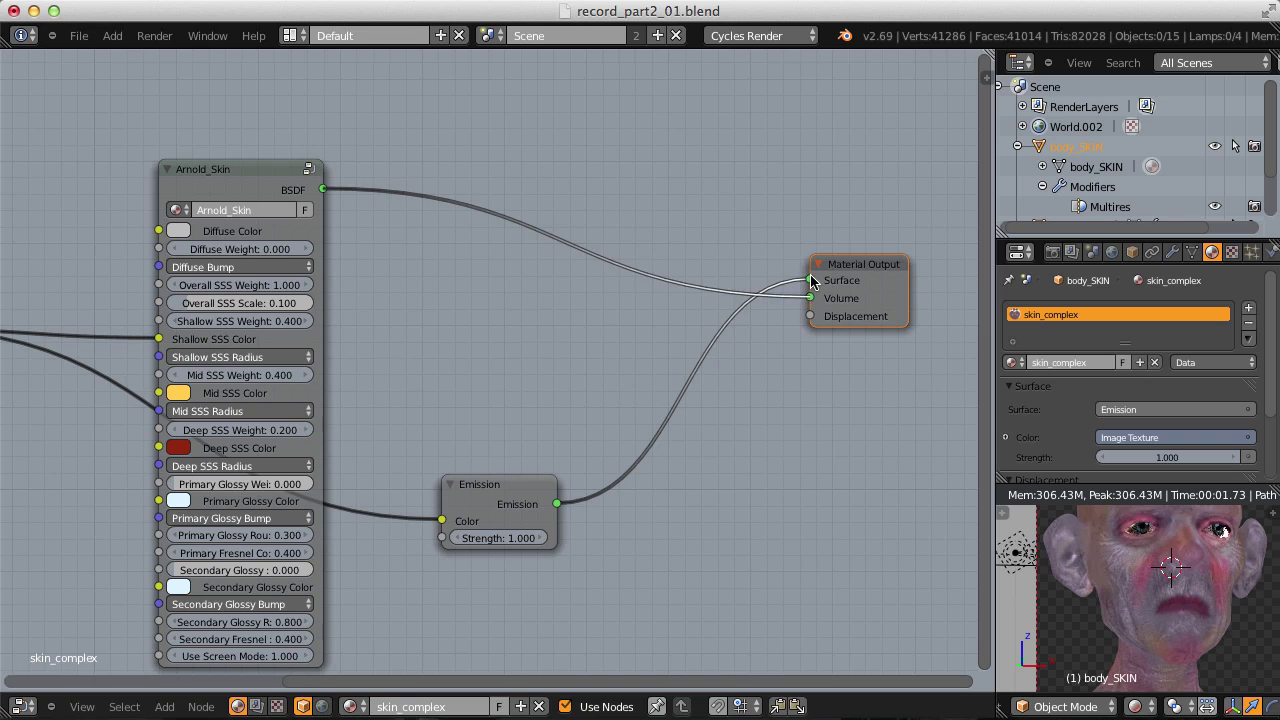
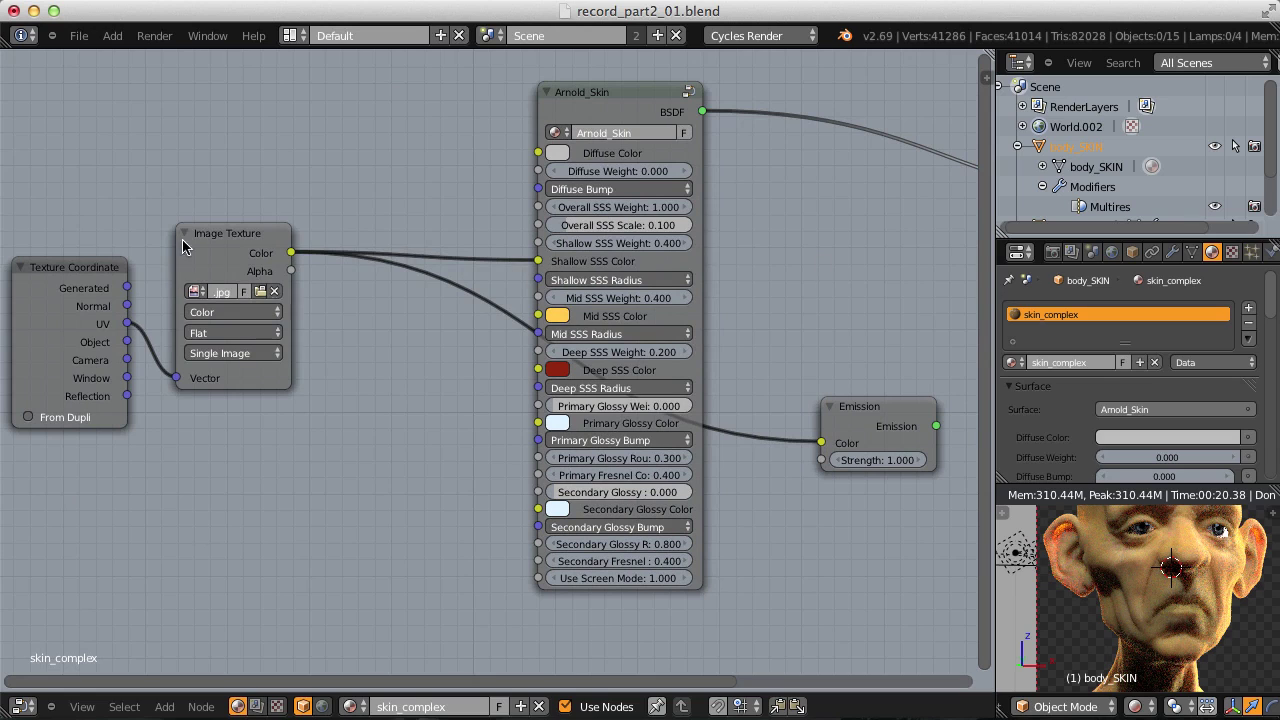
# Step: Move the Image Texture node up and place a duplicate directly below it, keeping the UV link on the copy
pyautogui.moveTo(182, 246); pyautogui.dragTo(218, 144)
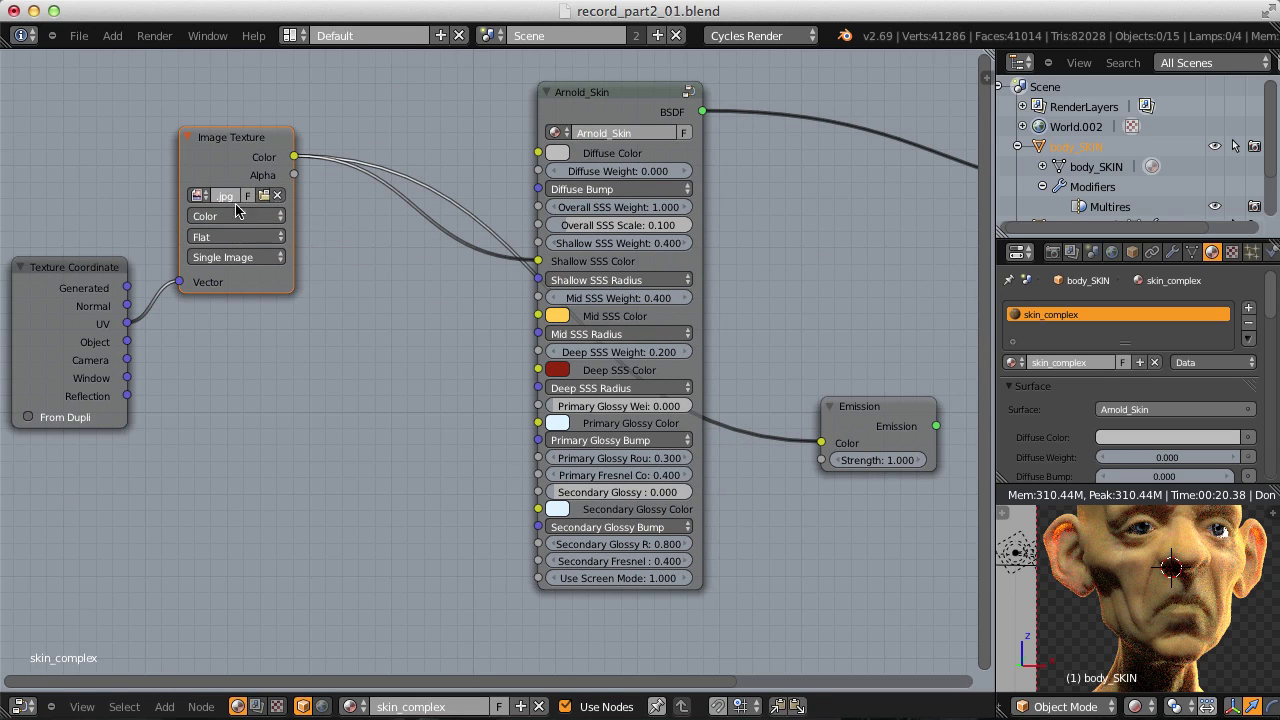
pyautogui.click(253, 158)
pyautogui.hotkey('shift', 'd')
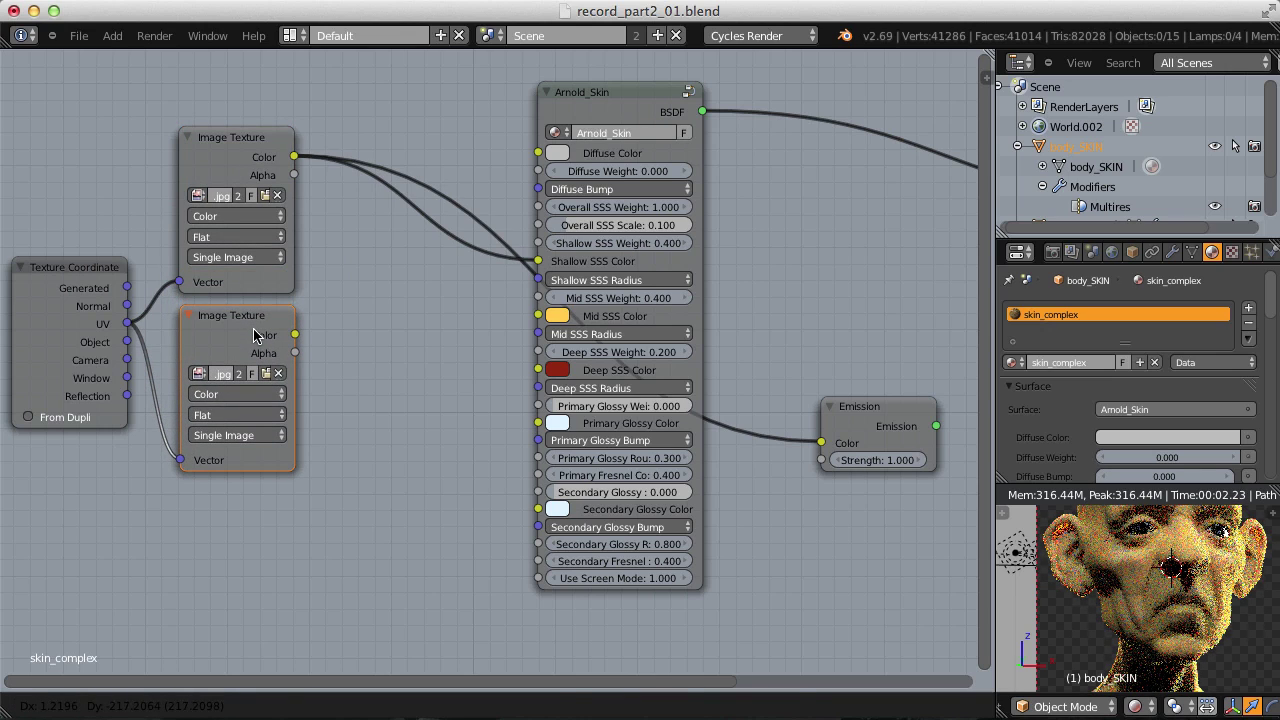
pyautogui.click(253, 335)
# Step: Load SSS_subD.jpg from the tex folder into the duplicated Image Texture node
pyautogui.moveTo(138, 355); pyautogui.dragTo(270, 386, button='middle')
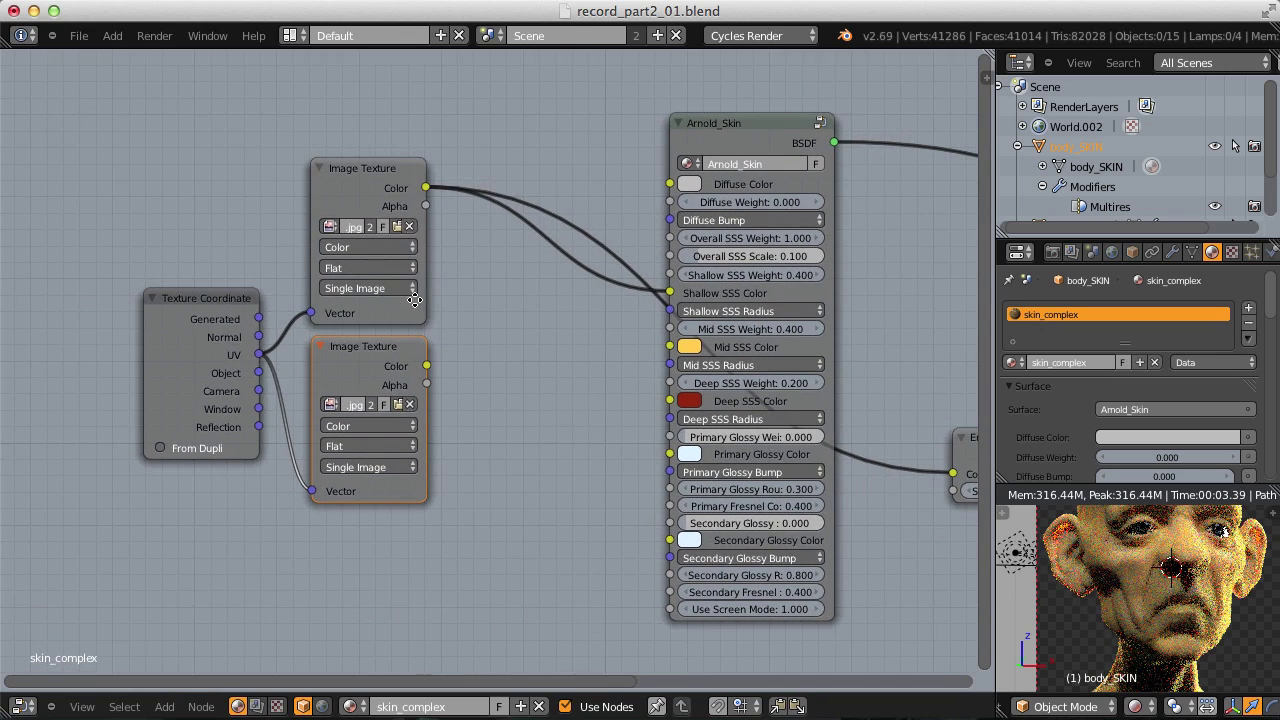
pyautogui.click(398, 413)
pyautogui.click(343, 63)
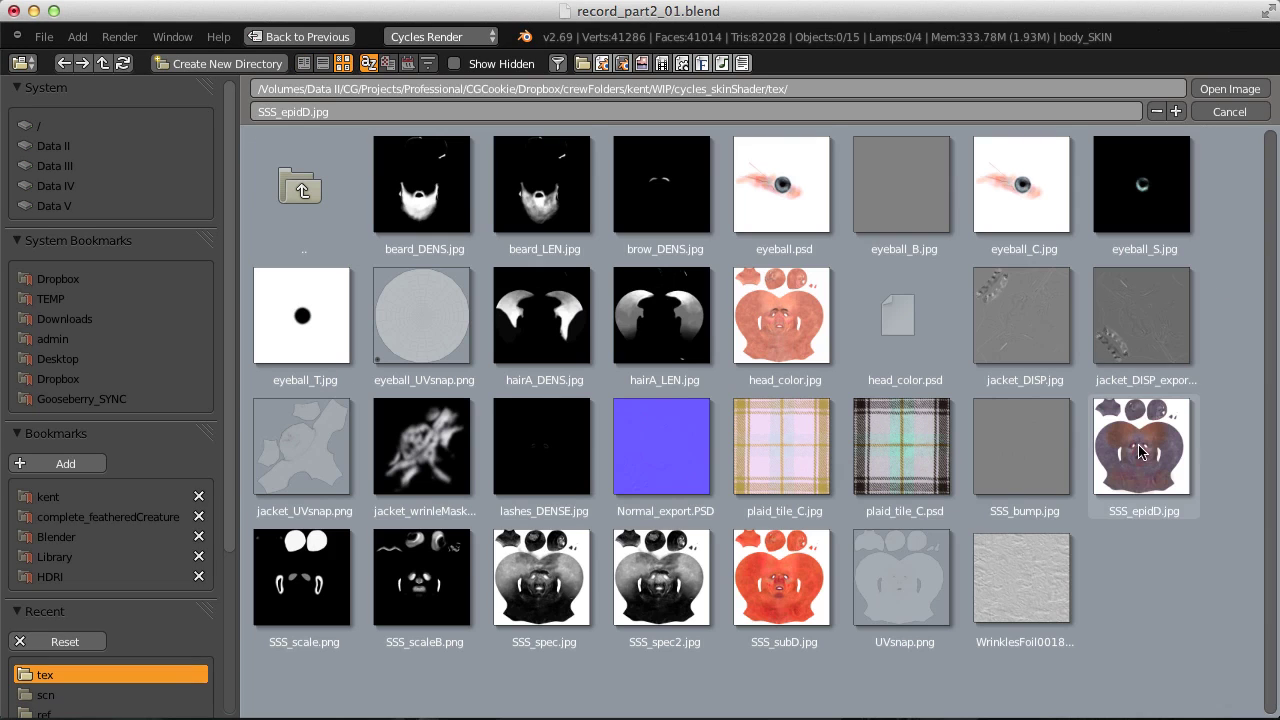
pyautogui.doubleClick(782, 572)
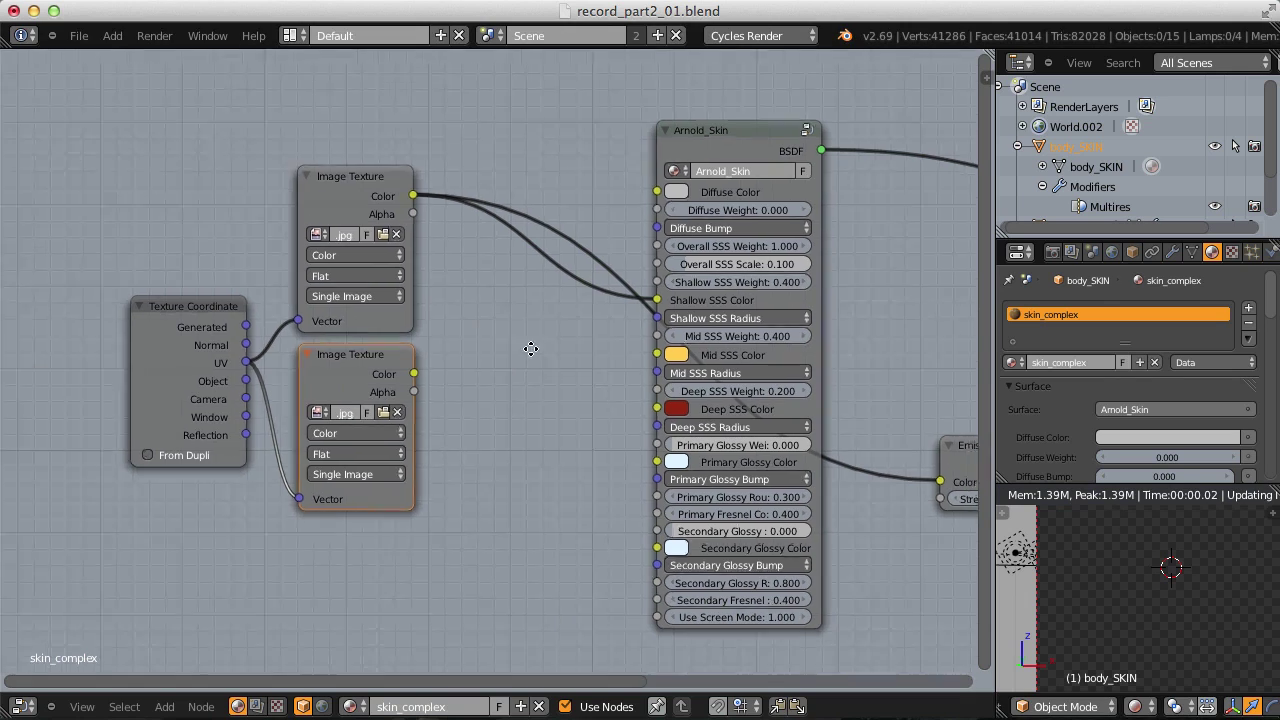
pyautogui.moveTo(531, 348); pyautogui.dragTo(231, 439, button='middle')
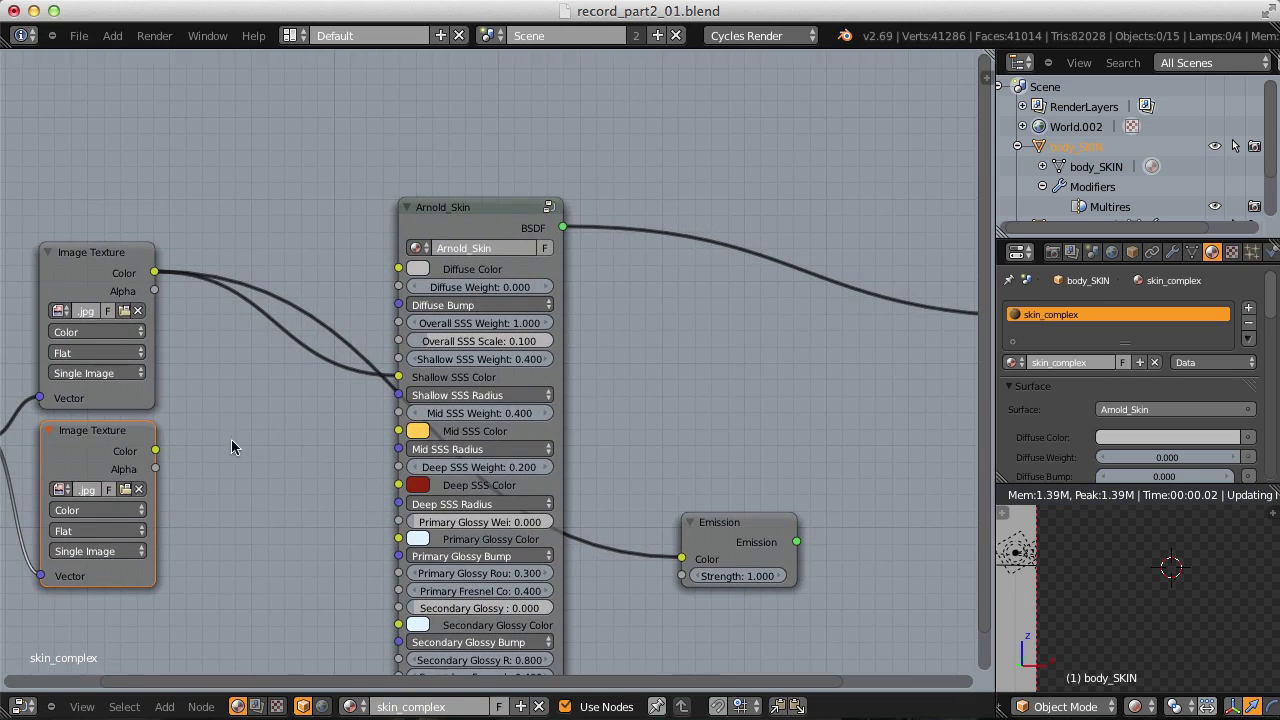
# Step: Feed the lower Image Texture's Color through the Emission node into the Material Output's Surface and inspect the raw map on the head
pyautogui.moveTo(155, 450); pyautogui.dragTo(695, 560)
pyautogui.moveTo(867, 436); pyautogui.dragTo(634, 466, button='middle')
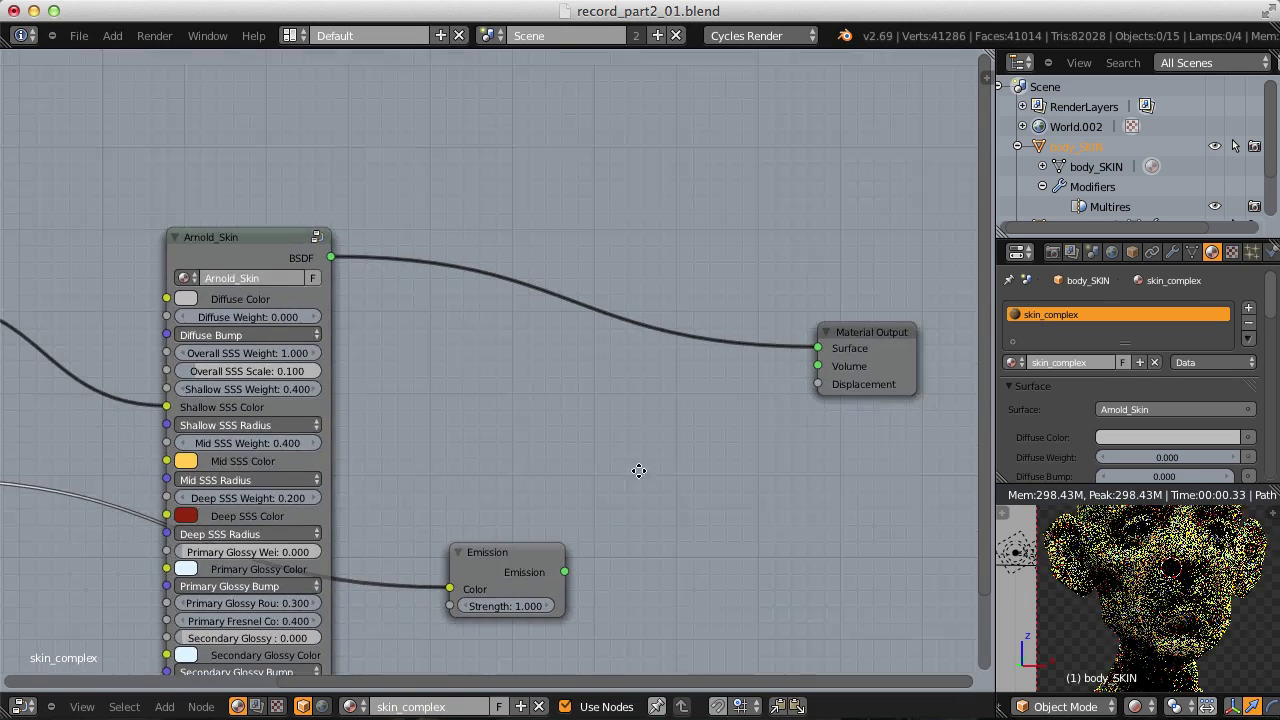
pyautogui.moveTo(563, 571); pyautogui.dragTo(816, 349)
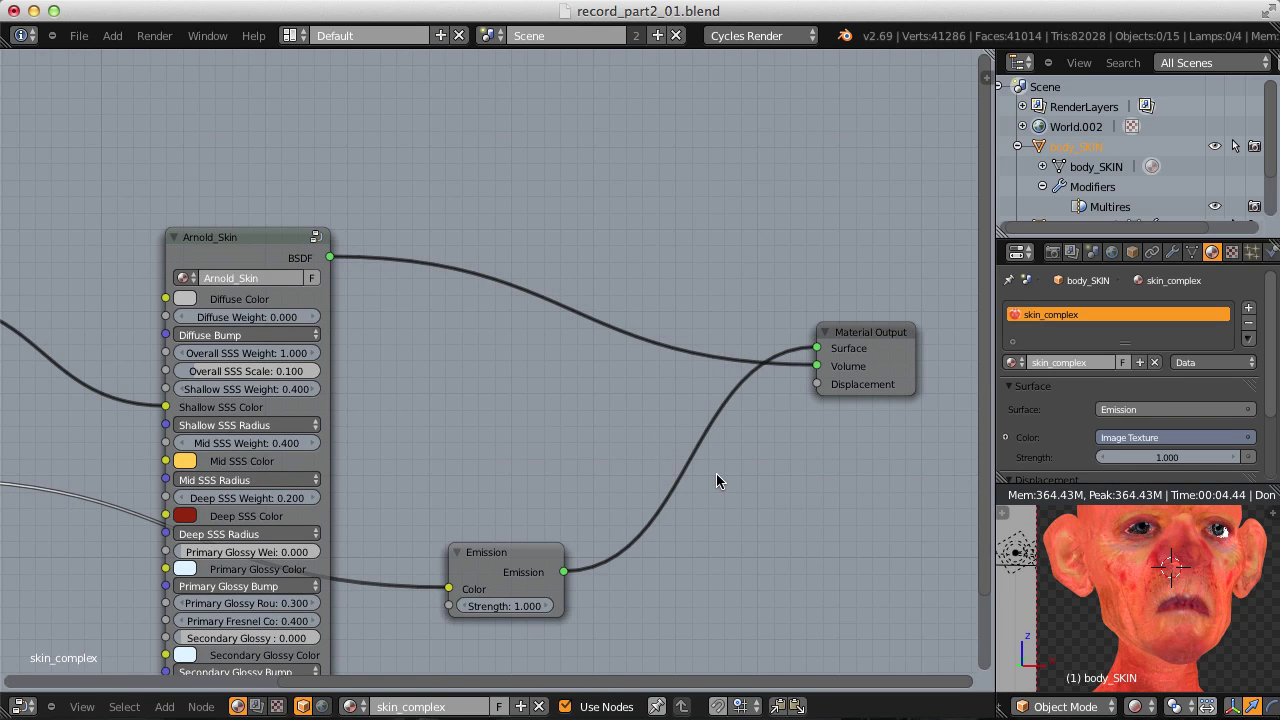
pyautogui.hscroll(-5, 535, 408)
pyautogui.scroll(4, 470, 410)
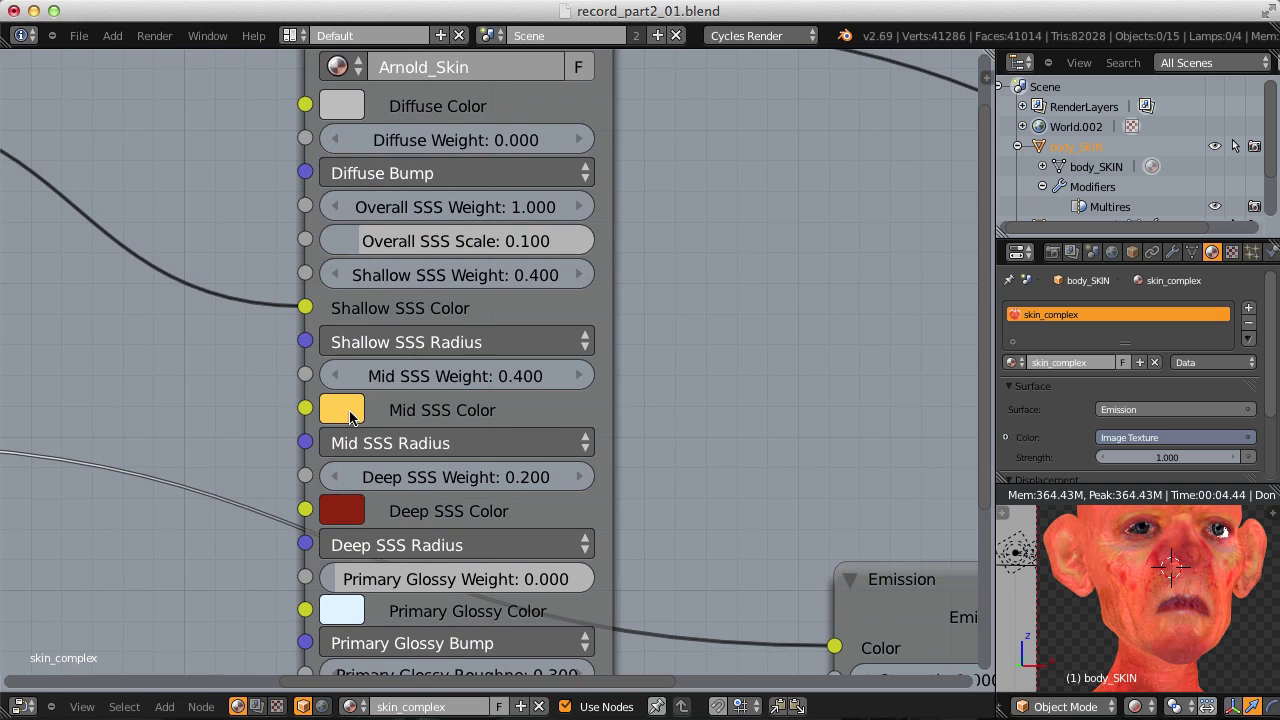
pyautogui.scroll(-4, 350, 418)
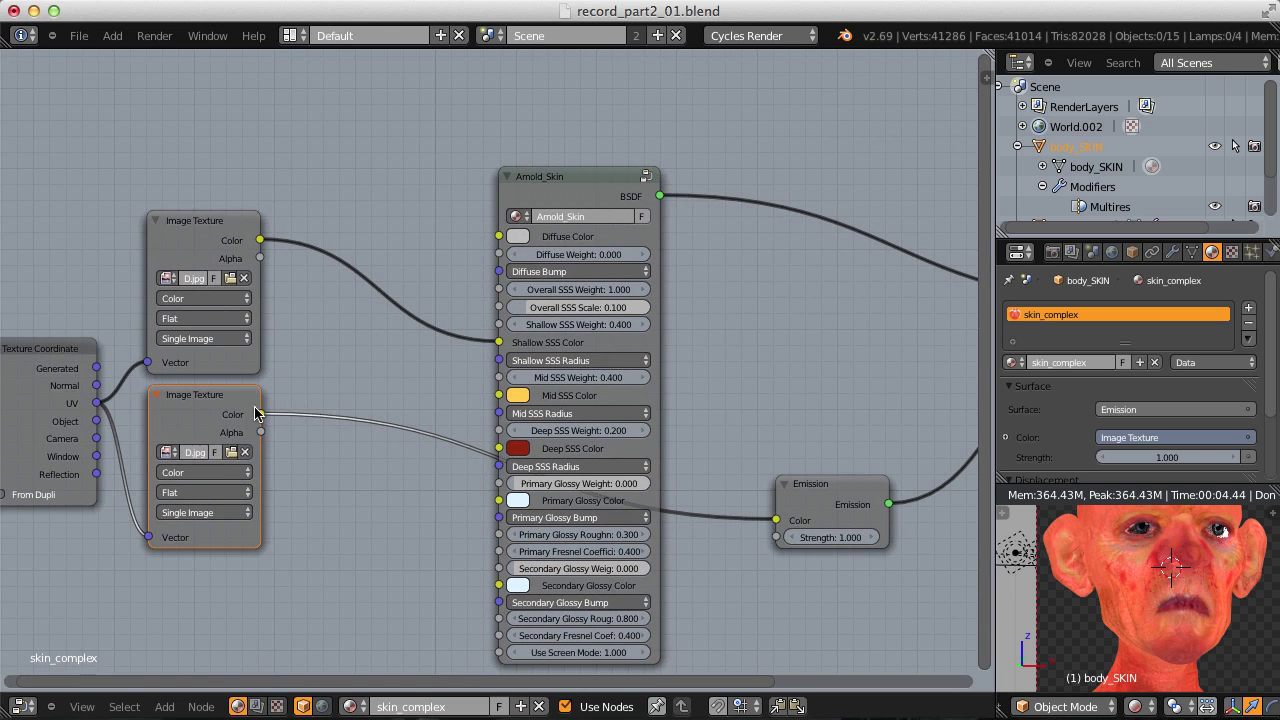
# Step: Connect the lower Image Texture's Color to Mid SSS Color and route Arnold_Skin back into the Material Output's Surface in place of Emission
pyautogui.moveTo(258, 414); pyautogui.dragTo(498, 395)
pyautogui.hscroll(5, 540, 313)
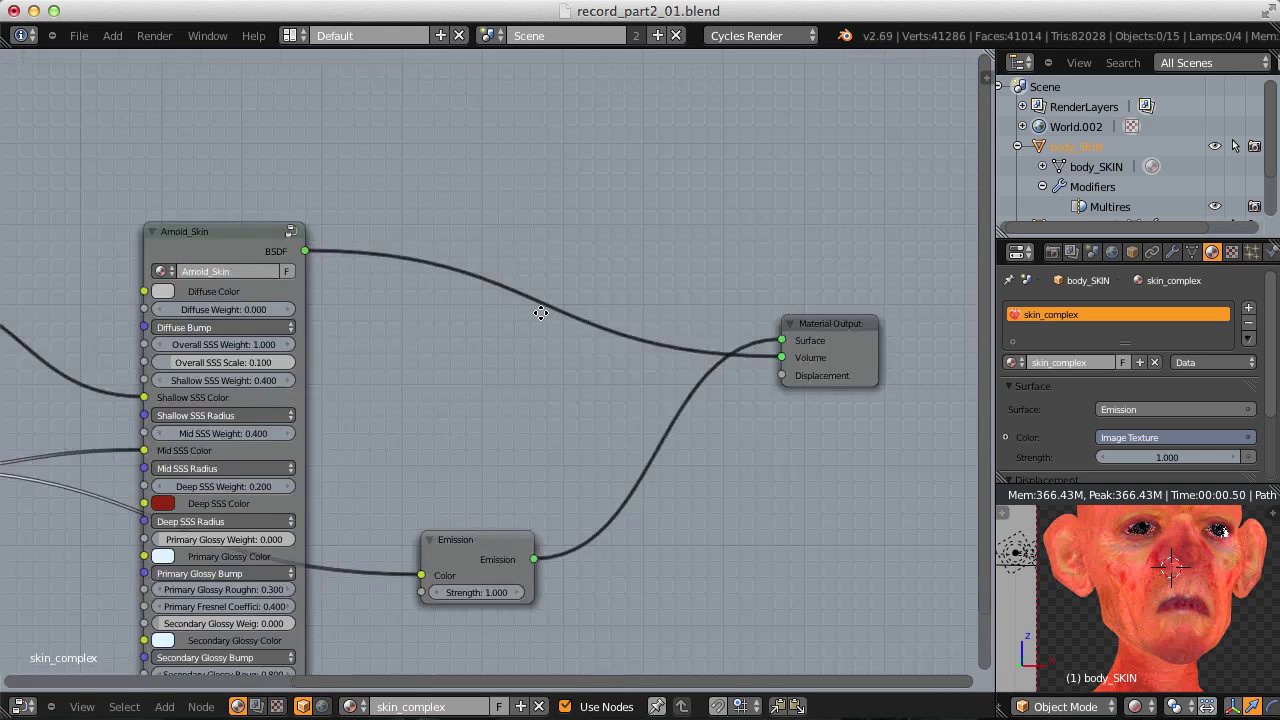
pyautogui.moveTo(540, 313); pyautogui.dragTo(463, 400, button='middle')
pyautogui.moveTo(622, 409); pyautogui.dragTo(542, 426)
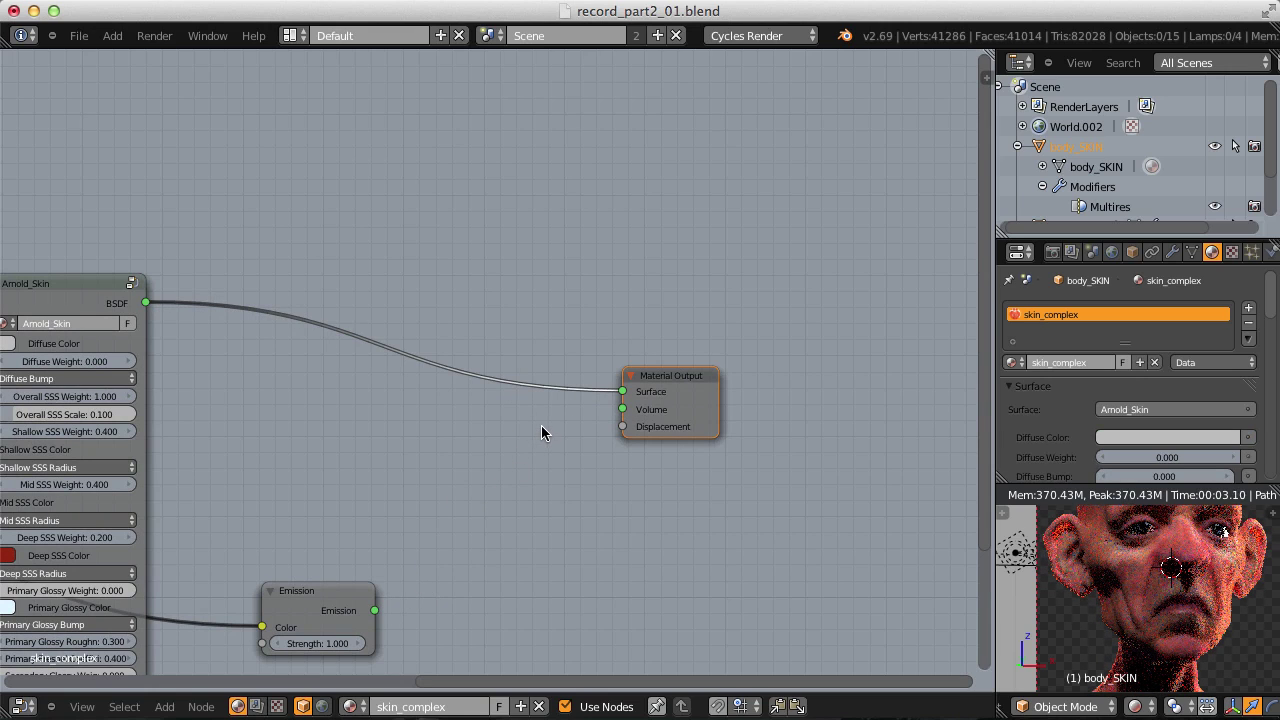
# Step: Set the Arnold_Skin node's Shallow SSS Weight to 0.6 and its Mid SSS Weight to 0.2
pyautogui.moveTo(435, 455); pyautogui.dragTo(691, 394, button='middle')
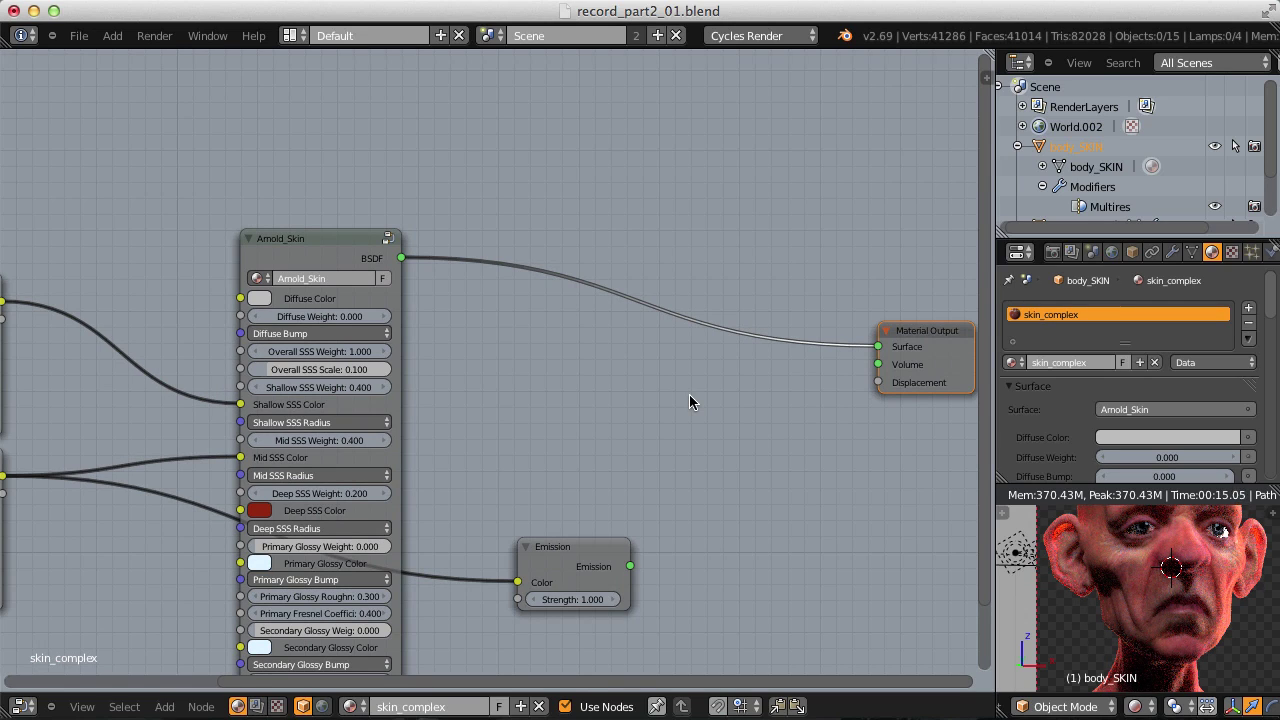
pyautogui.hscroll(-5, 689, 400)
pyautogui.scroll(-2, 689, 400)
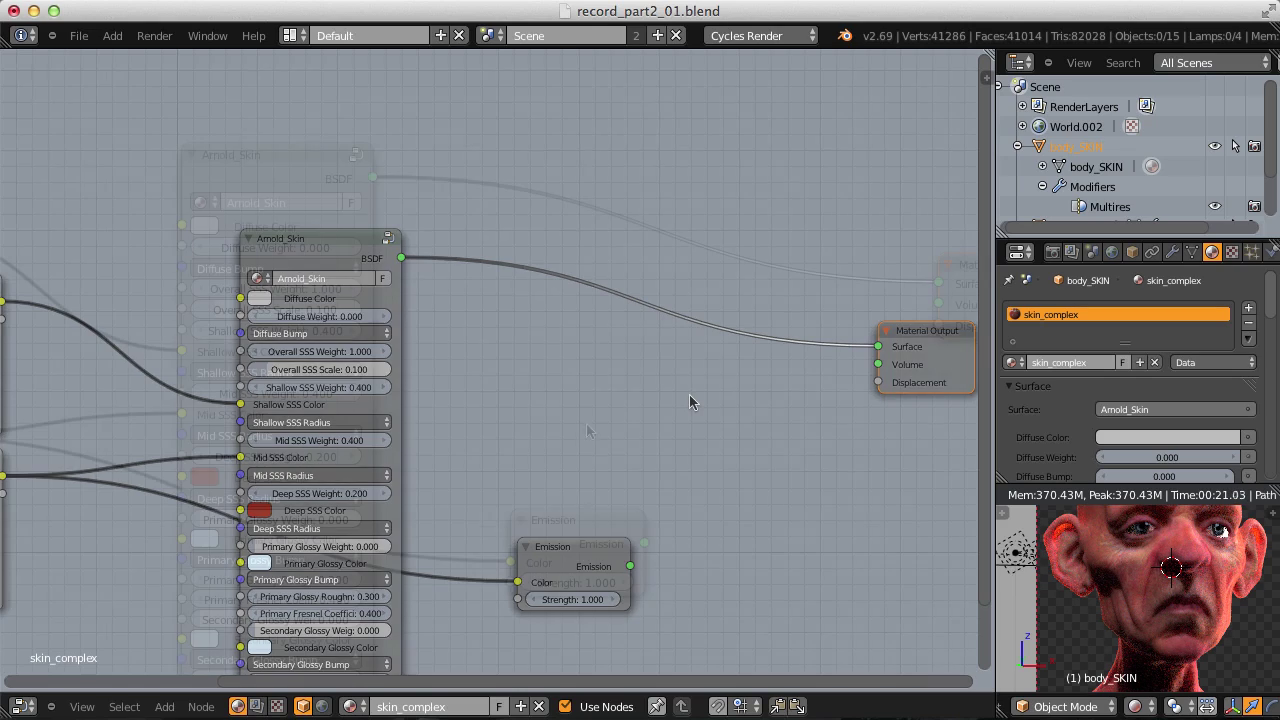
pyautogui.keyDown('ctrl'); pyautogui.hscroll(-5, 753, 377); pyautogui.keyUp('ctrl')
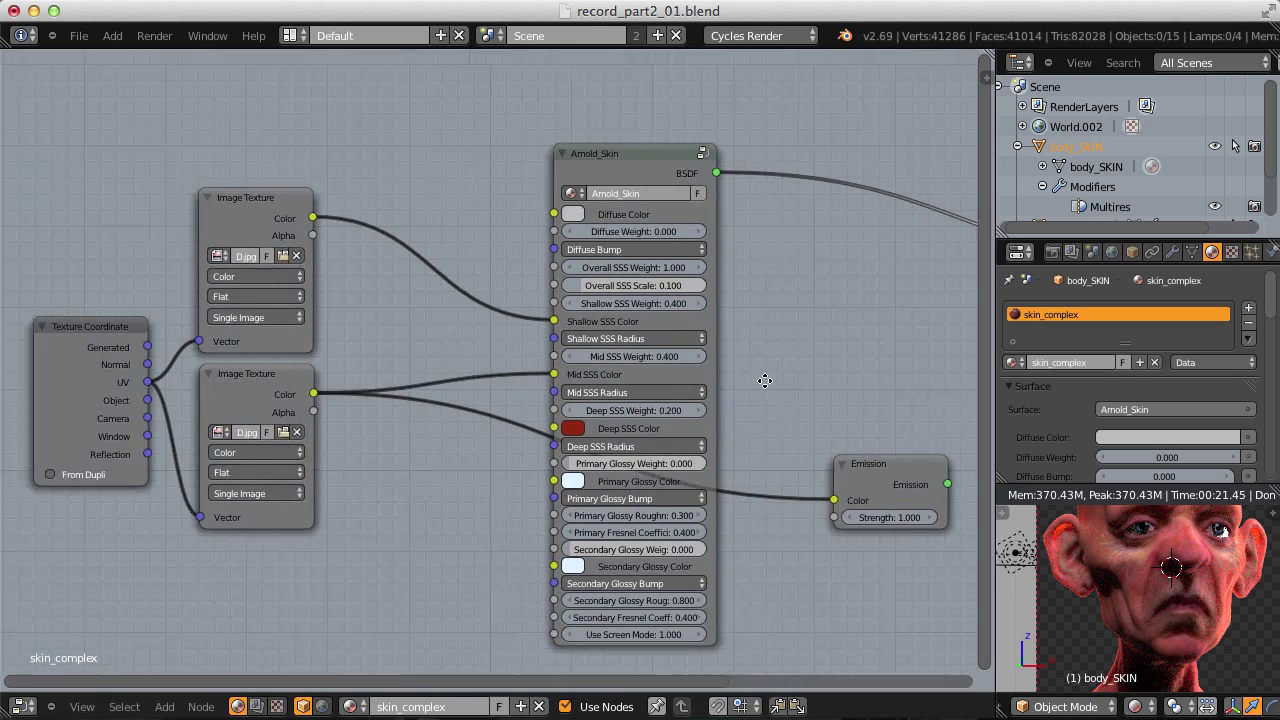
pyautogui.moveTo(594, 353); pyautogui.dragTo(557, 420, button='middle')
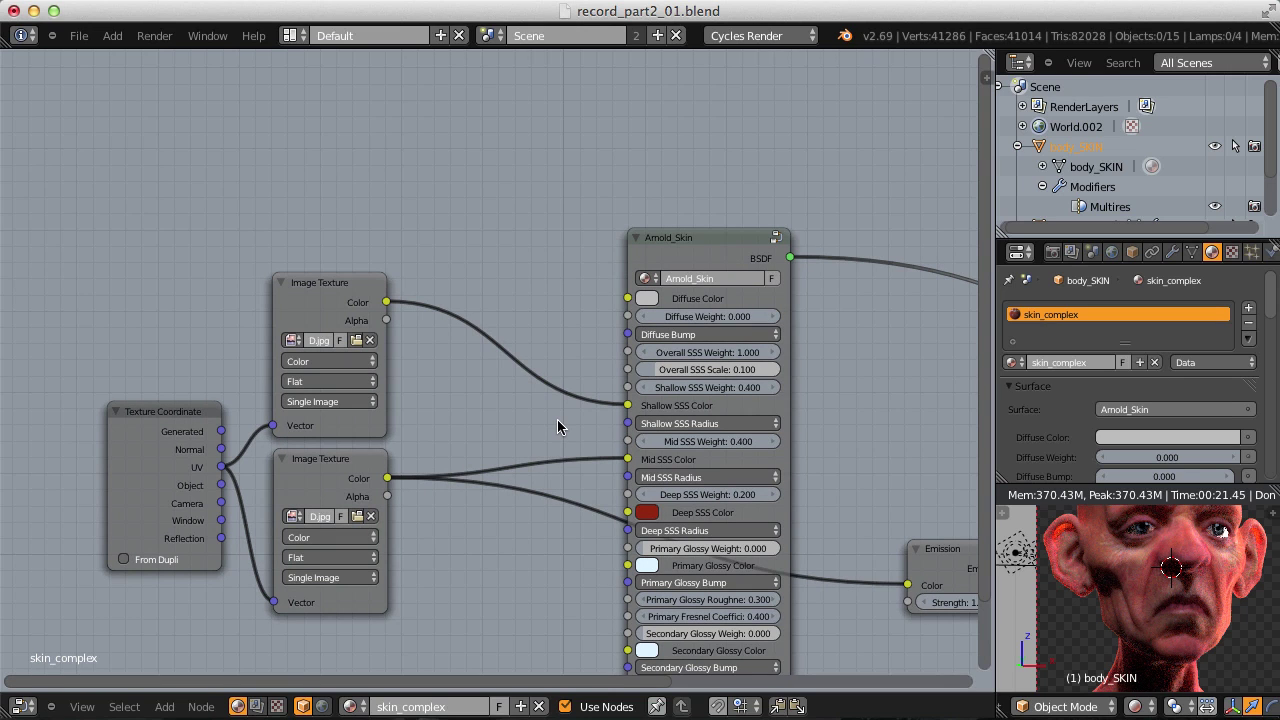
pyautogui.moveTo(551, 412); pyautogui.dragTo(438, 459, button='middle')
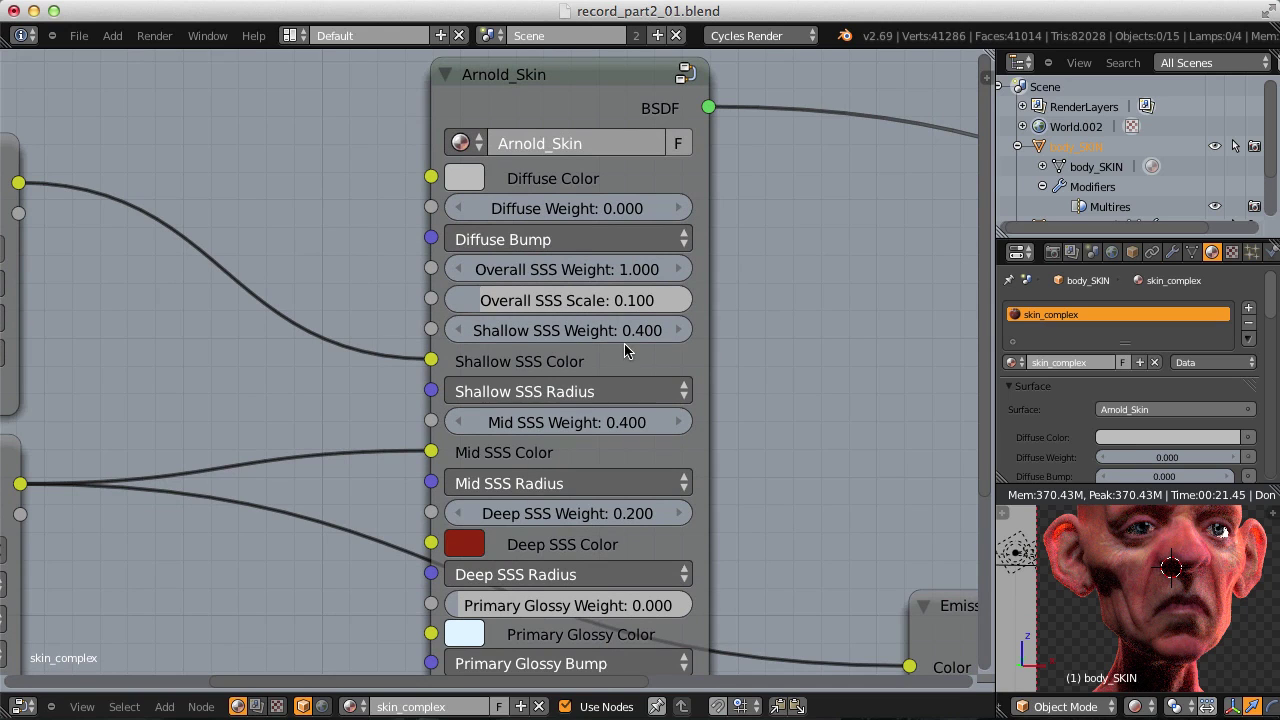
pyautogui.moveTo(625, 350); pyautogui.dragTo(586, 357, button='middle')
pyautogui.click(538, 343)
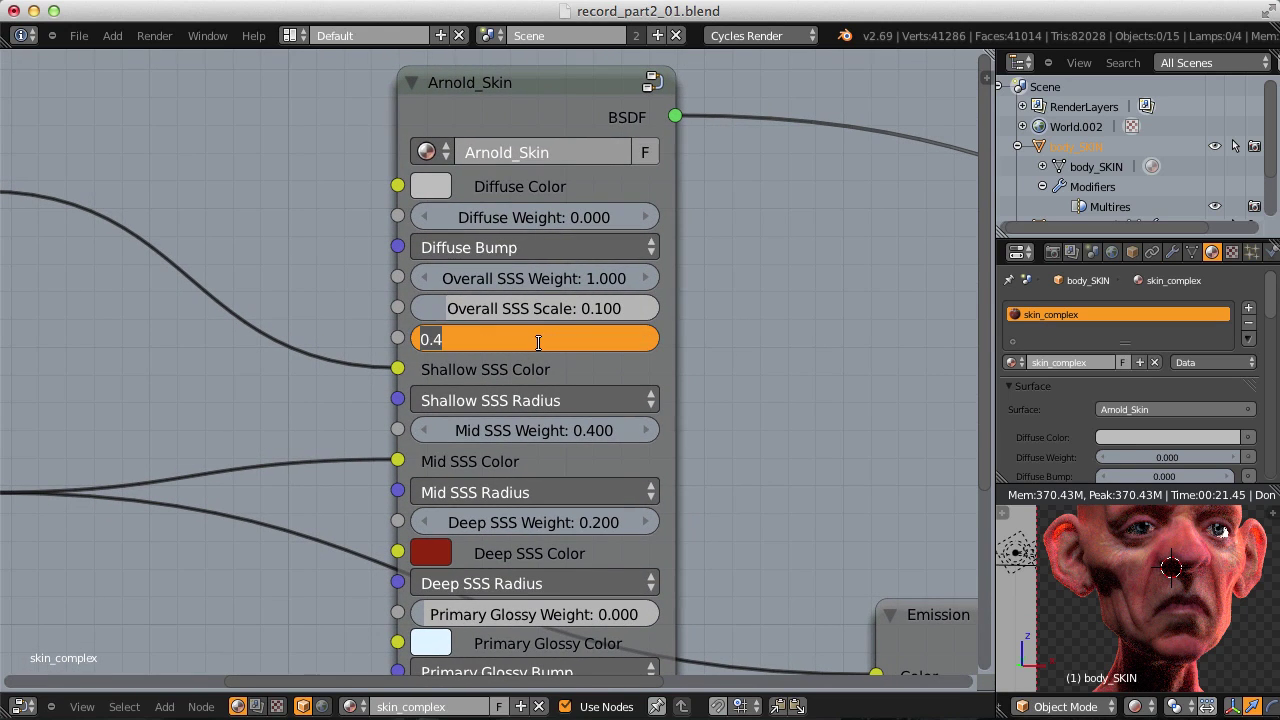
pyautogui.write('.6')
pyautogui.press('Return')
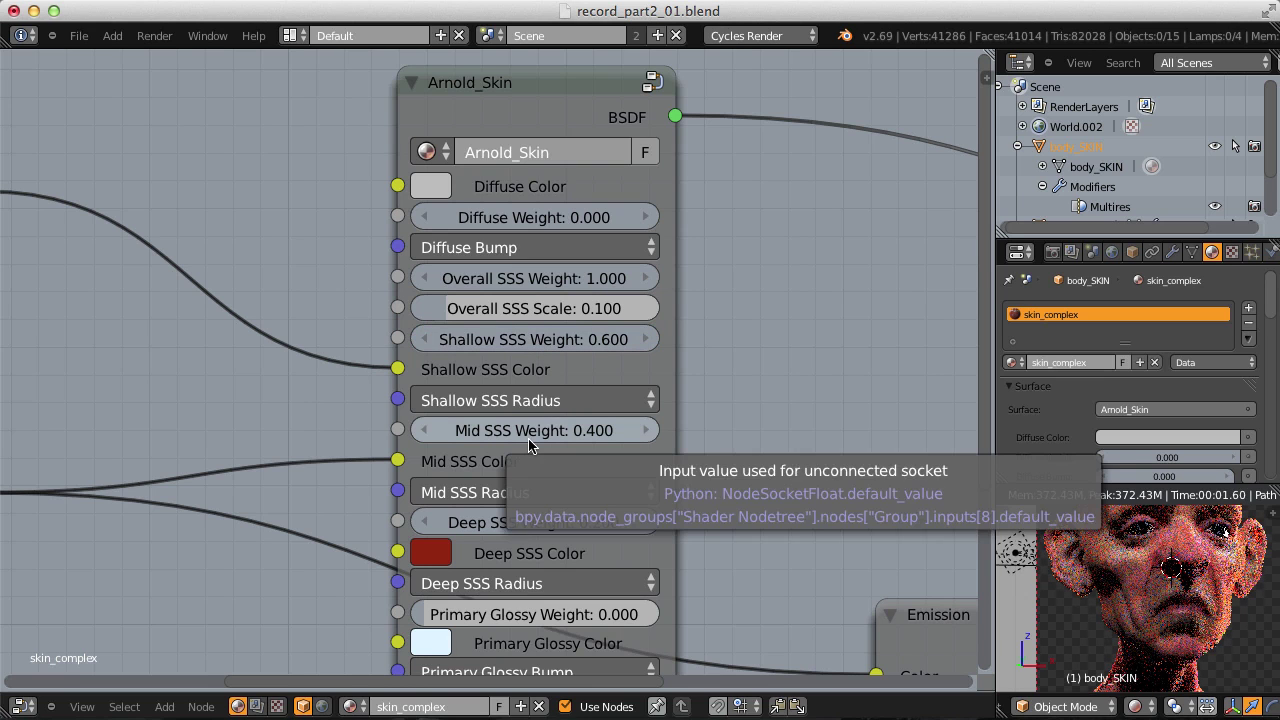
pyautogui.click(529, 438)
pyautogui.press('BackSpace')
pyautogui.write('.2')
pyautogui.press('Return')
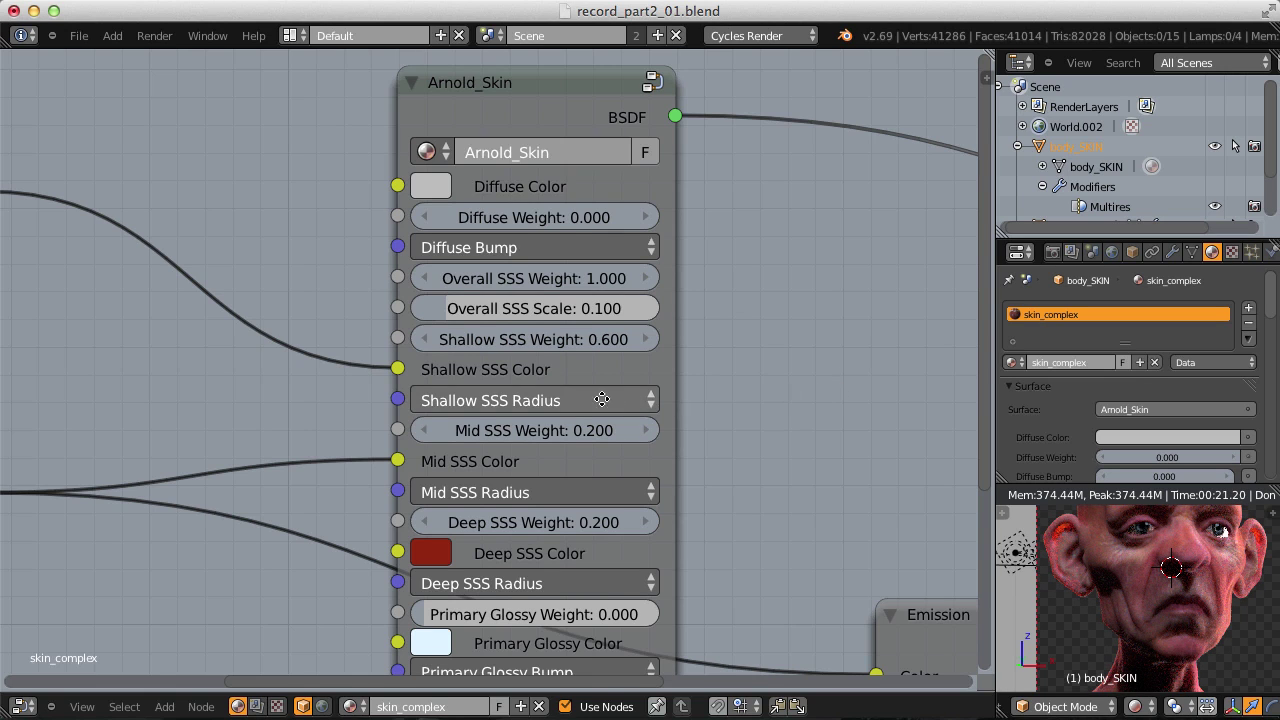
# Step: Insert a Hue/Saturation node into the link between the upper Image Texture and Shallow SSS Color
pyautogui.scroll(-3, 602, 399)
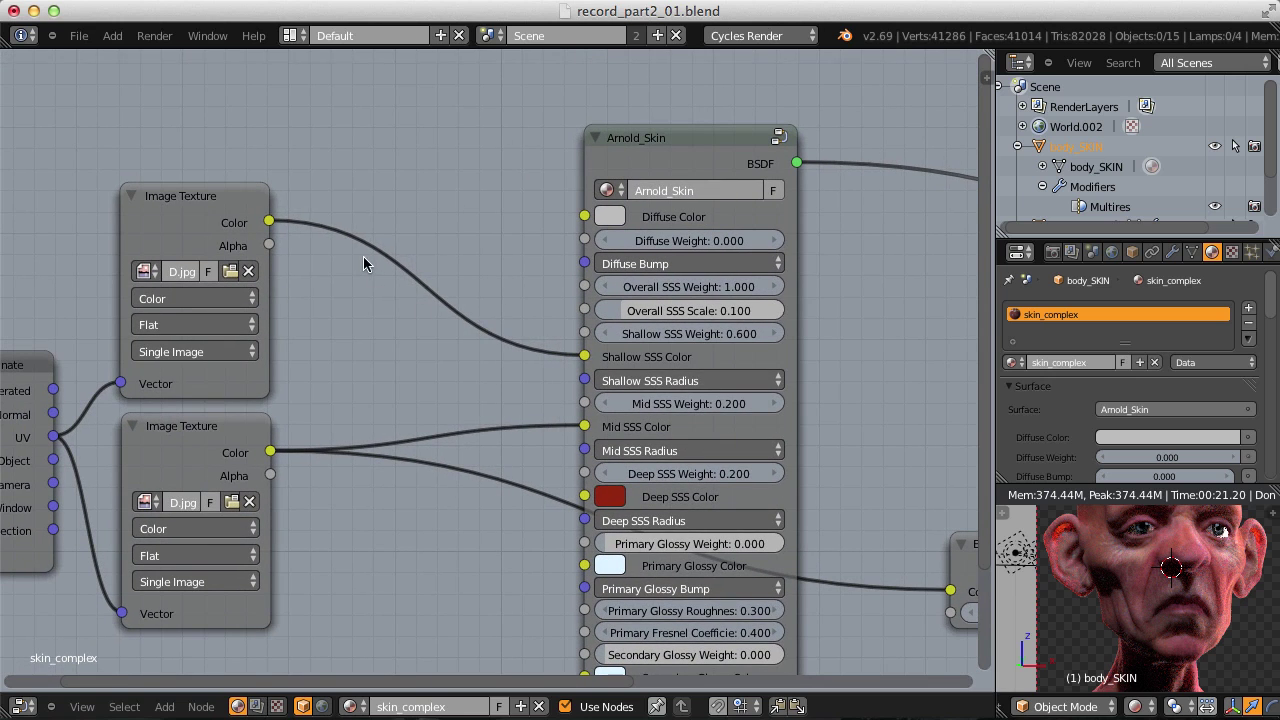
pyautogui.hotkey('shift', 'a')
pyautogui.moveTo(343, 302)
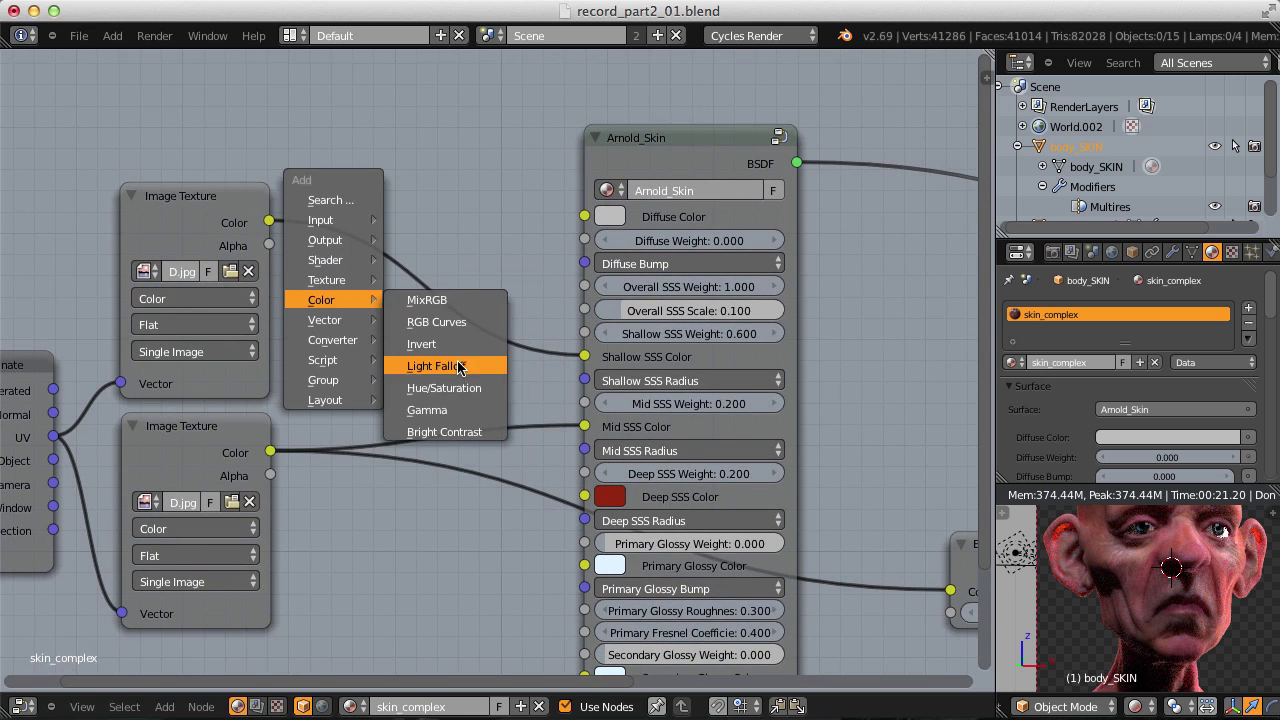
pyautogui.click(444, 388)
pyautogui.click(381, 208)
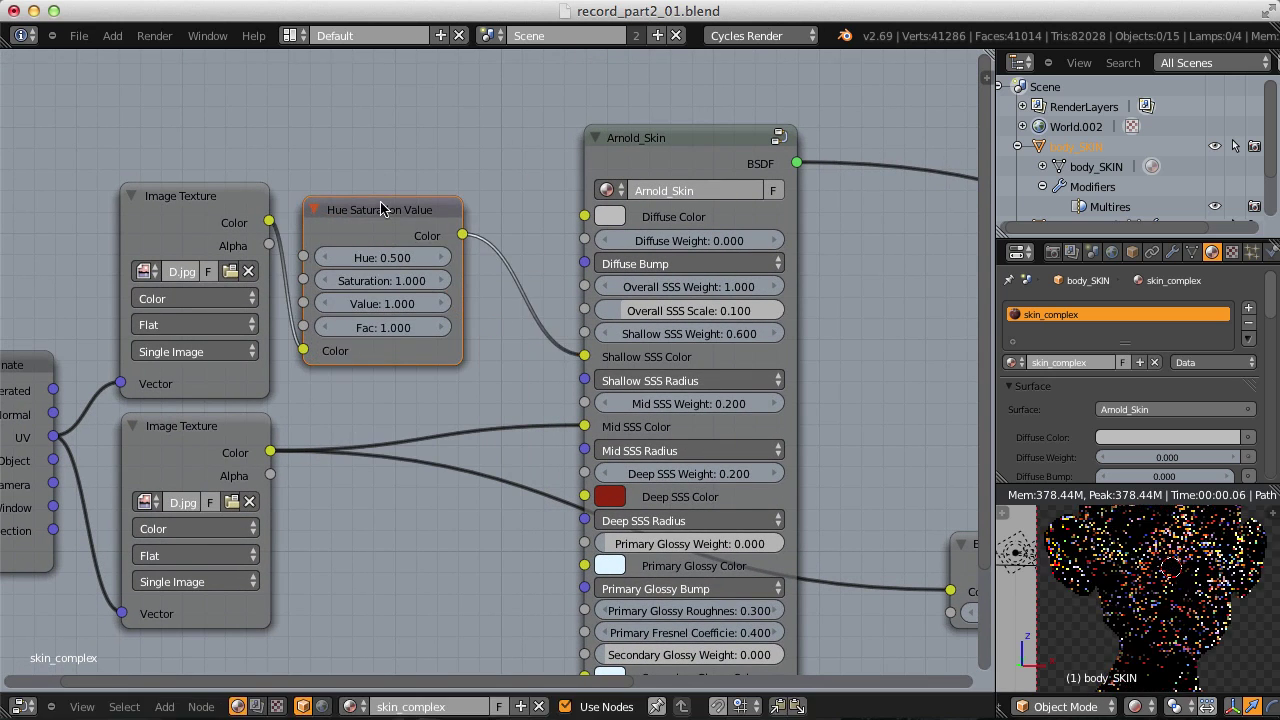
# Step: Set the new Hue Saturation Value node's Saturation to 0.6 and Value to 1.5
pyautogui.scroll(2, 380, 208)
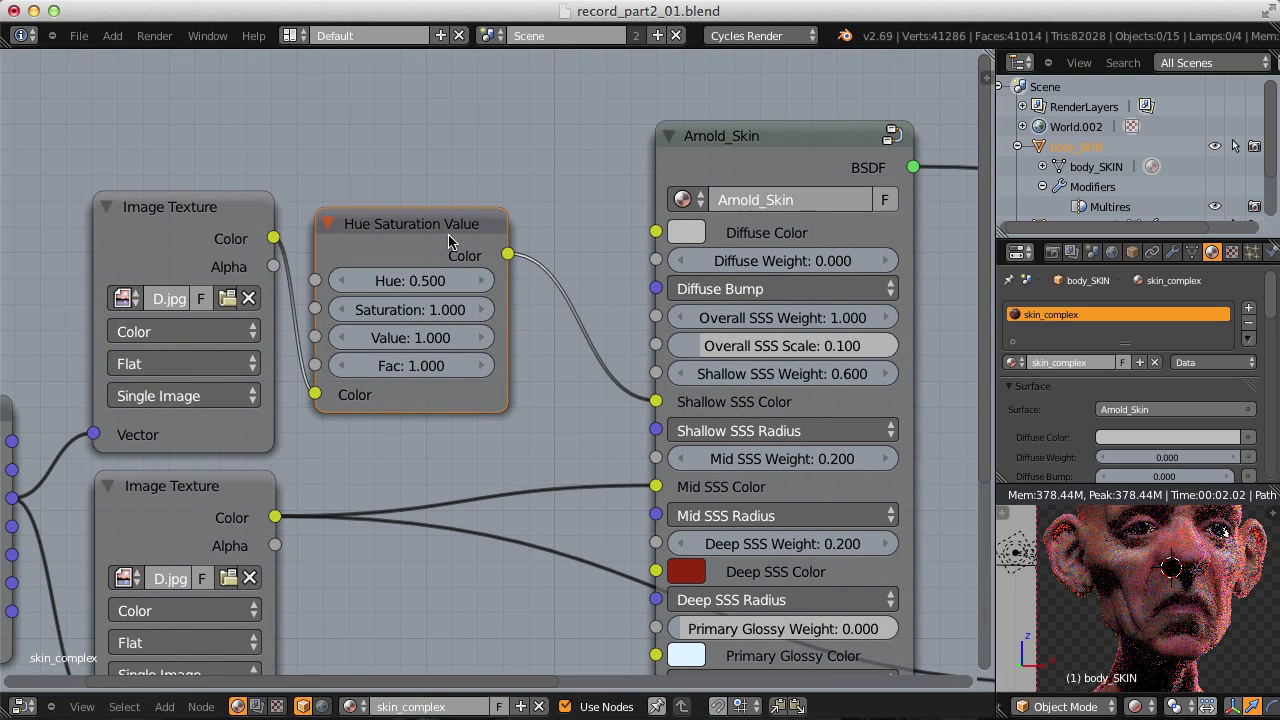
pyautogui.click(408, 312)
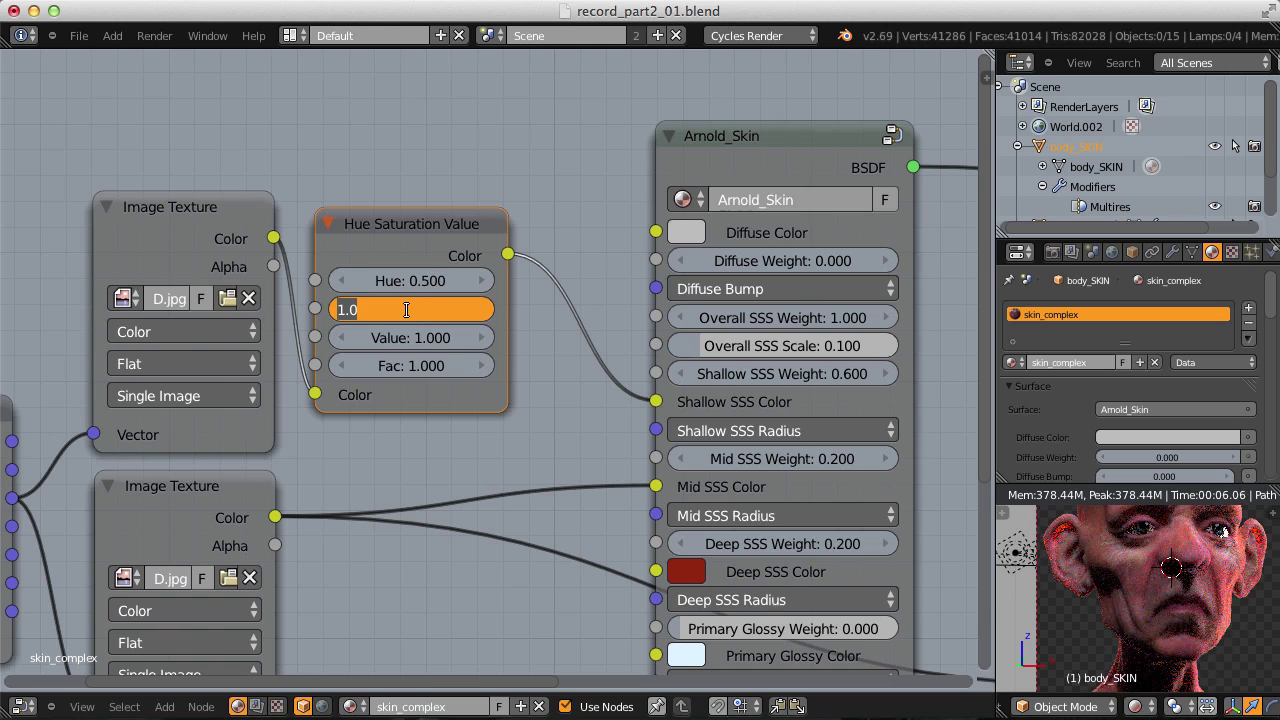
pyautogui.write('0.6')
pyautogui.press('Return')
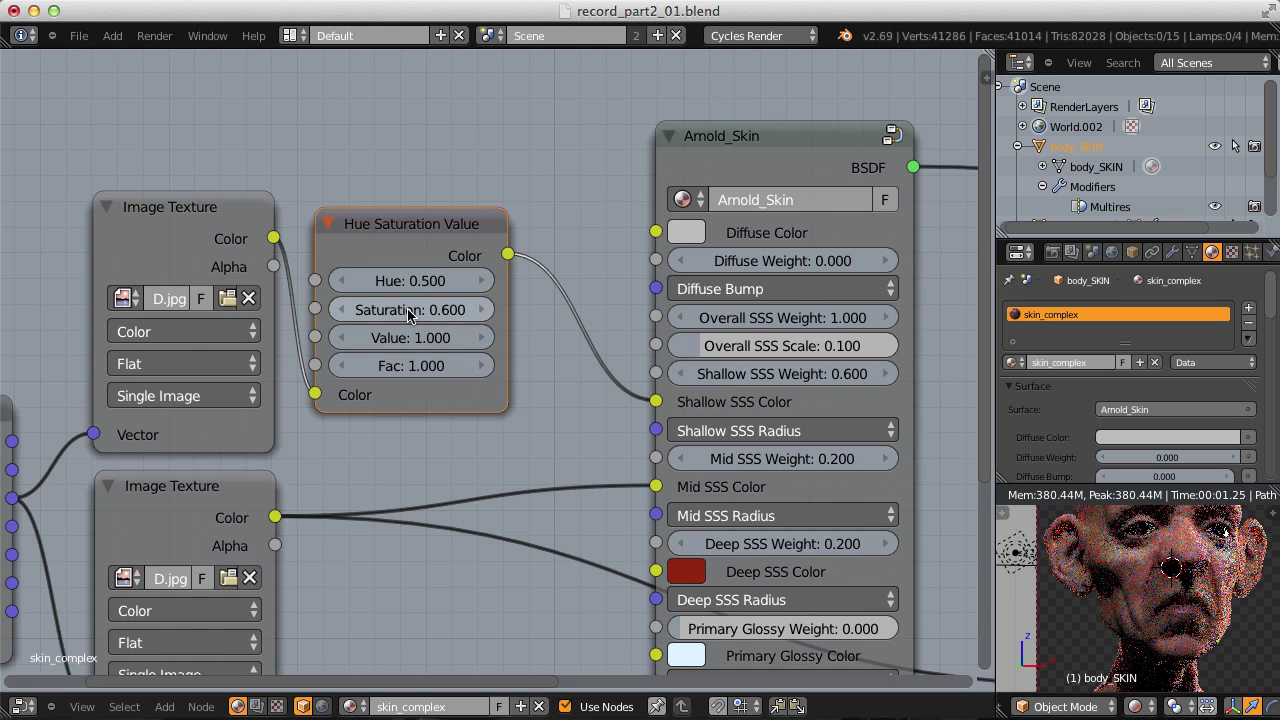
pyautogui.click(395, 340)
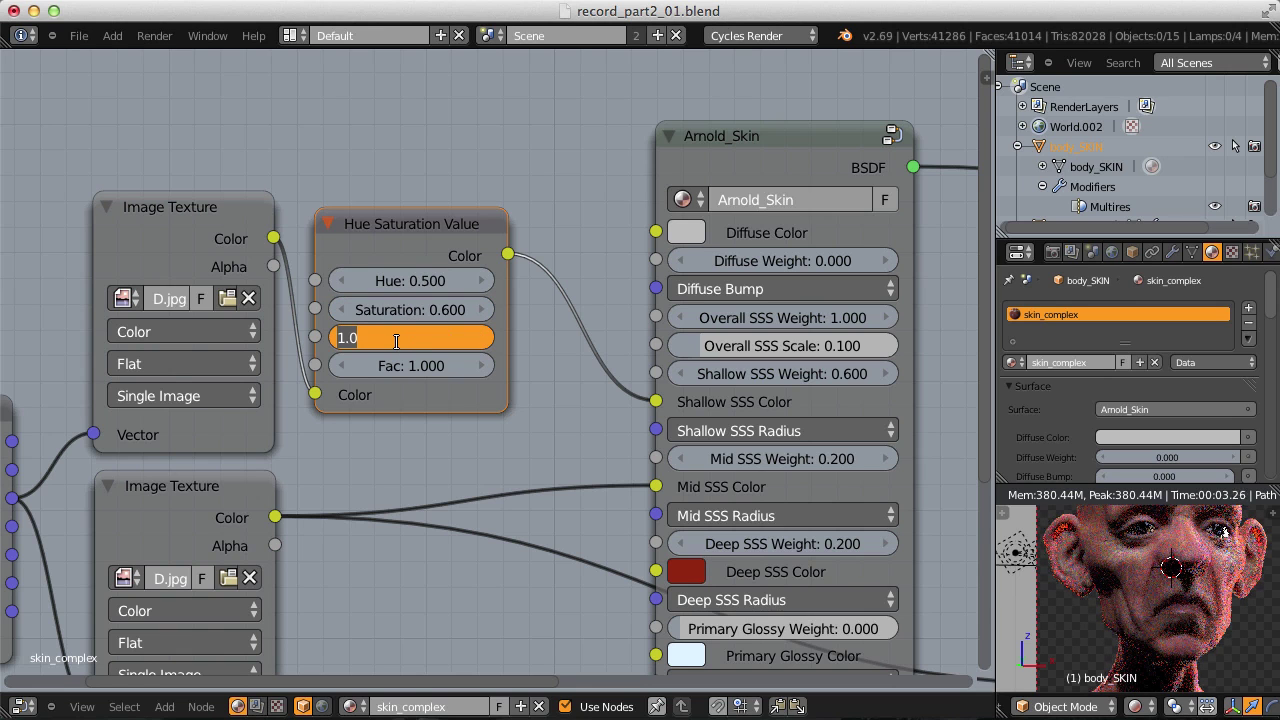
pyautogui.write('1.5')
pyautogui.press('Return')
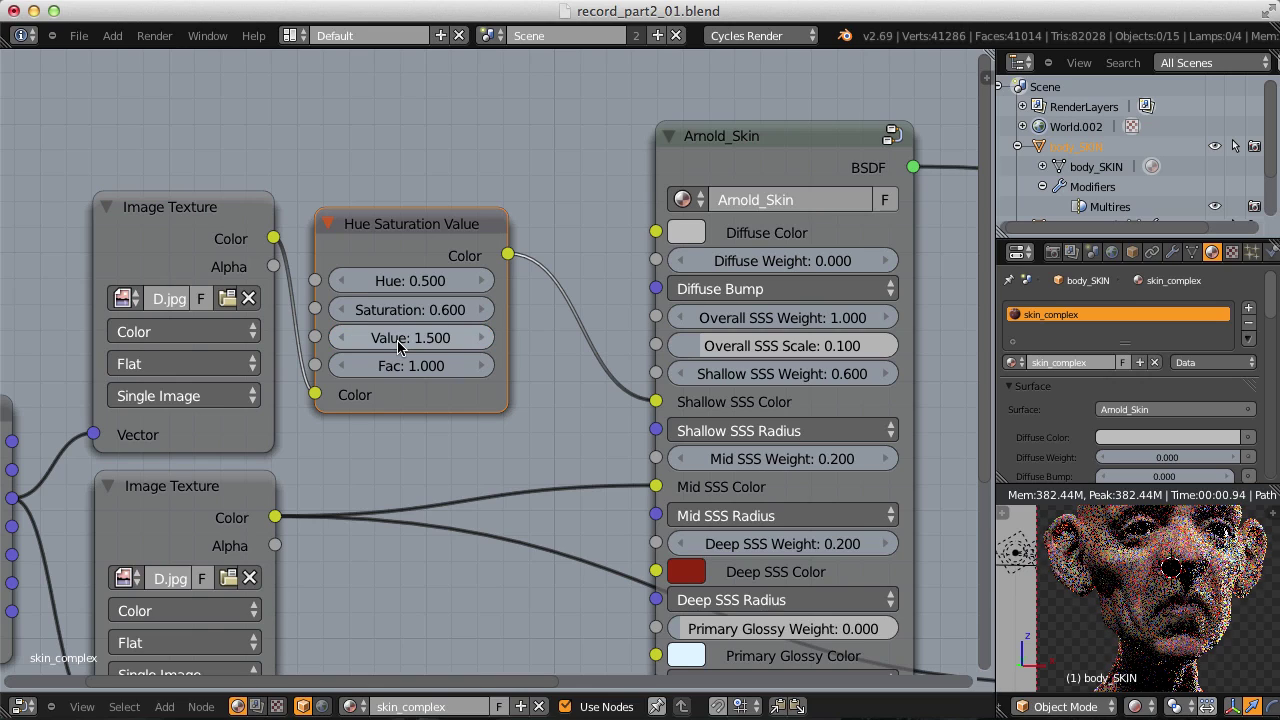
# Step: Duplicate the Hue Saturation Value node and wire the copy between the lower Image Texture's Color and Mid SSS Color
pyautogui.scroll(-2, 398, 345)
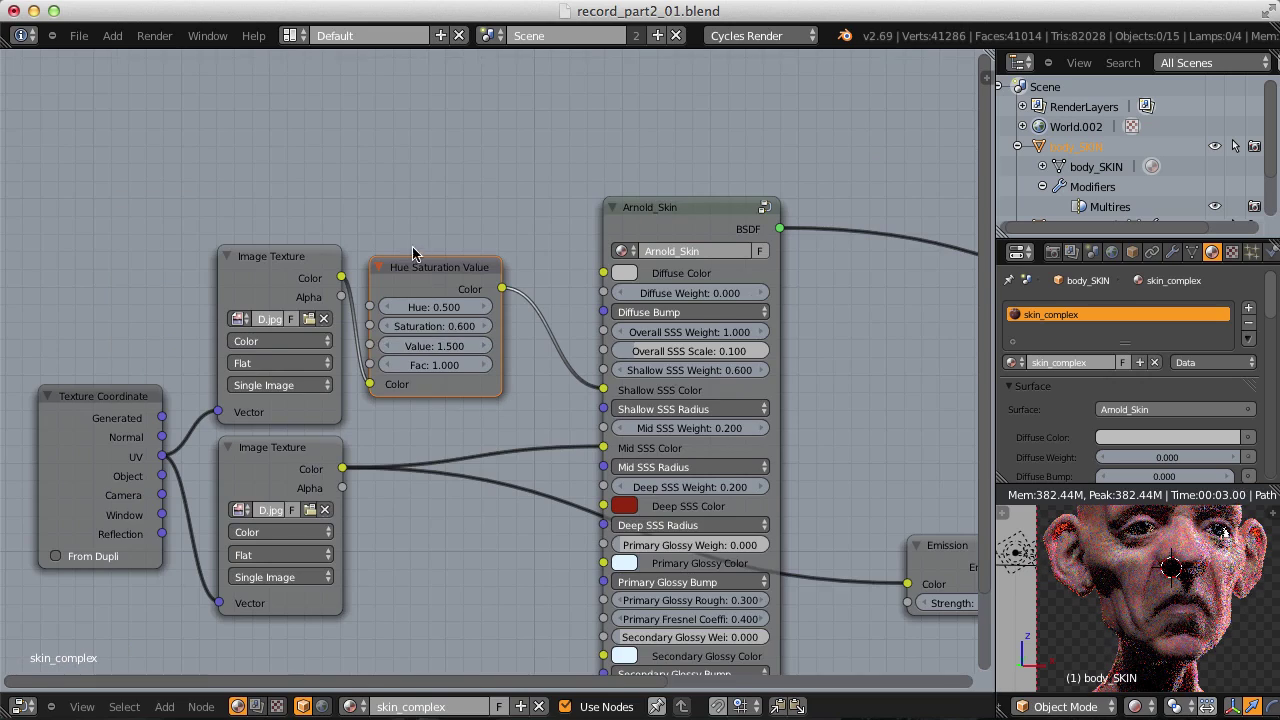
pyautogui.scroll(1, 421, 279)
pyautogui.hotkey('shift', 'd')
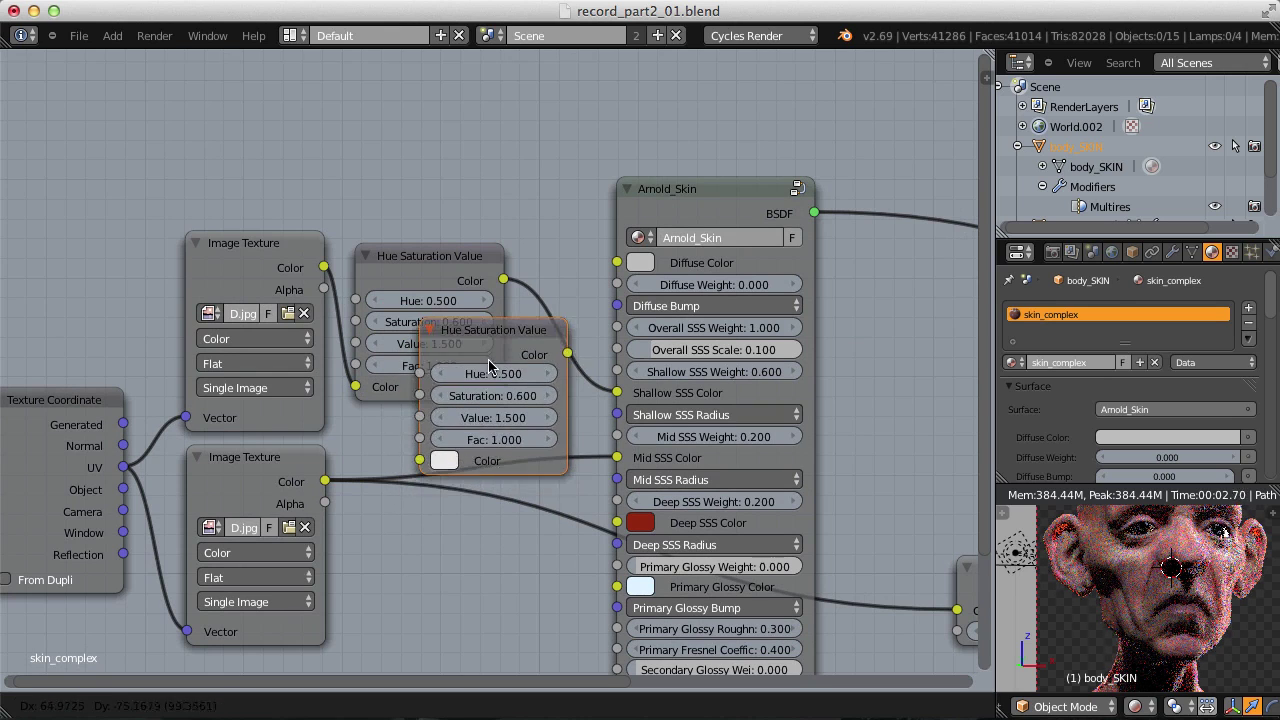
pyautogui.click(493, 424)
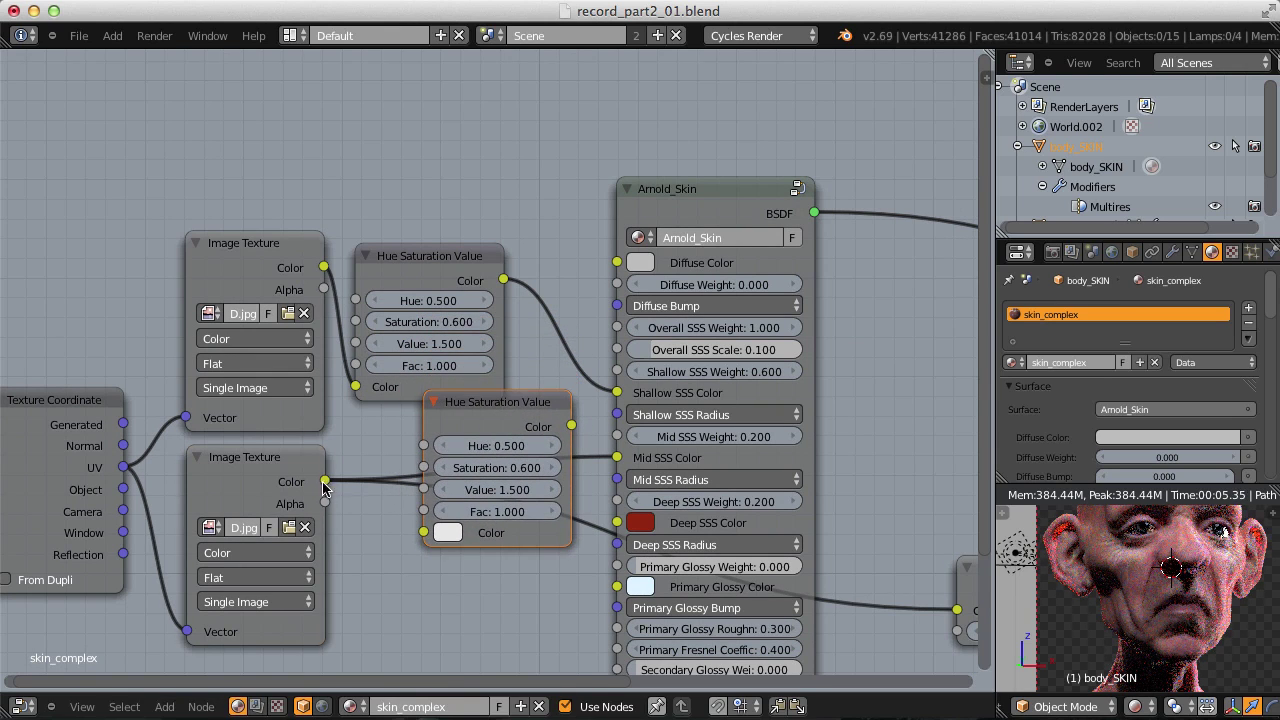
pyautogui.moveTo(325, 481); pyautogui.dragTo(424, 532)
pyautogui.moveTo(571, 426); pyautogui.dragTo(617, 457)
pyautogui.moveTo(325, 481); pyautogui.dragTo(473, 156)
# Step: Set the Saturation of the Hue Saturation Value node feeding Mid SSS Color to 1
pyautogui.scroll(2, 473, 149)
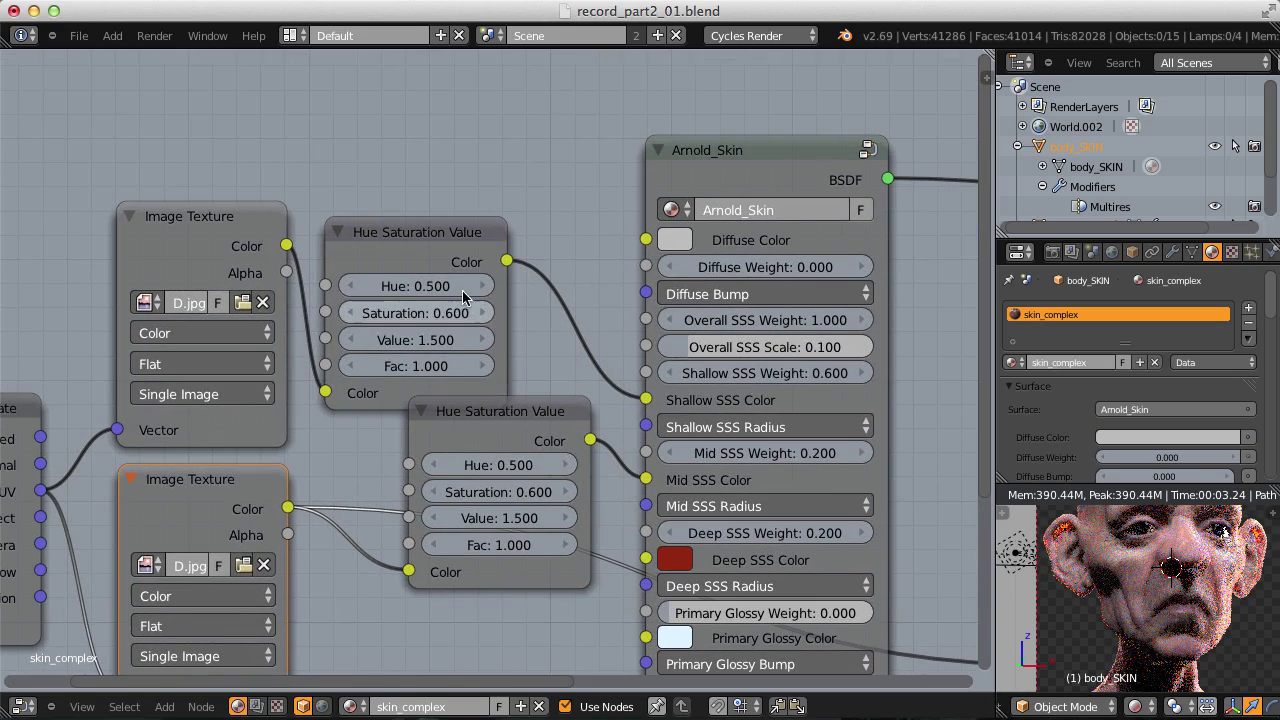
pyautogui.click(495, 491)
pyautogui.write('1')
pyautogui.press('Return')
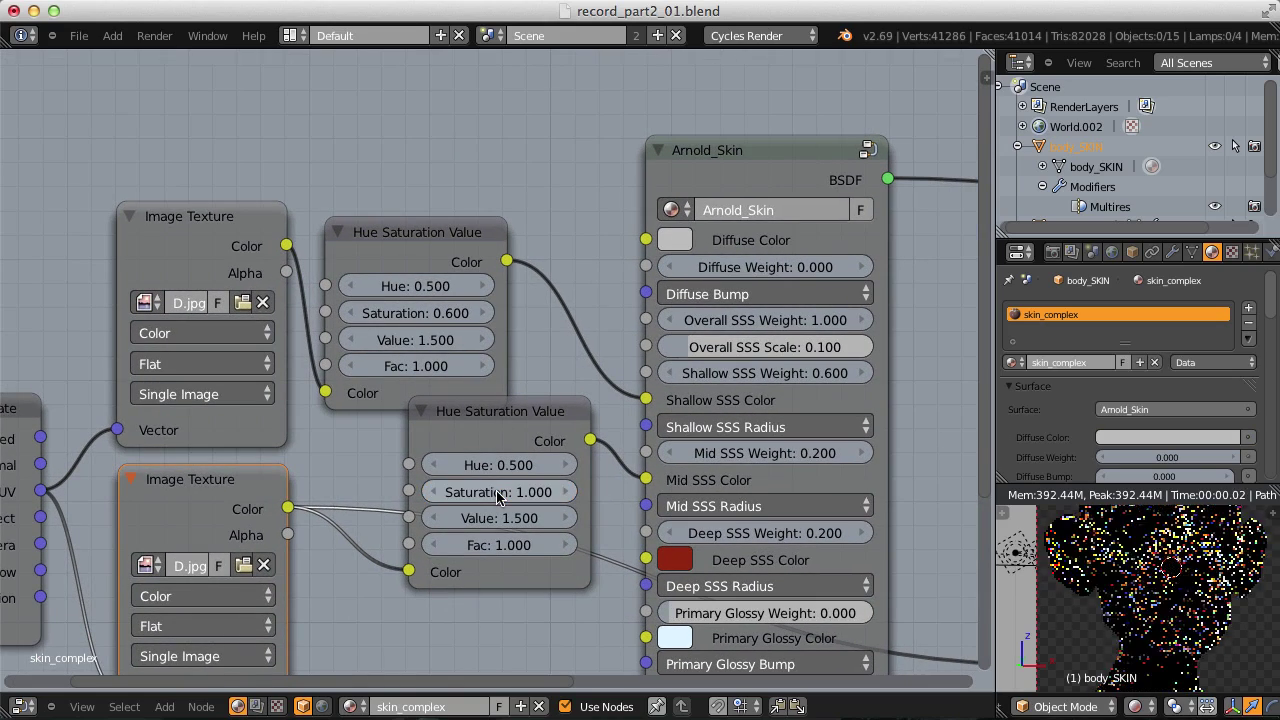
pyautogui.click(490, 515)
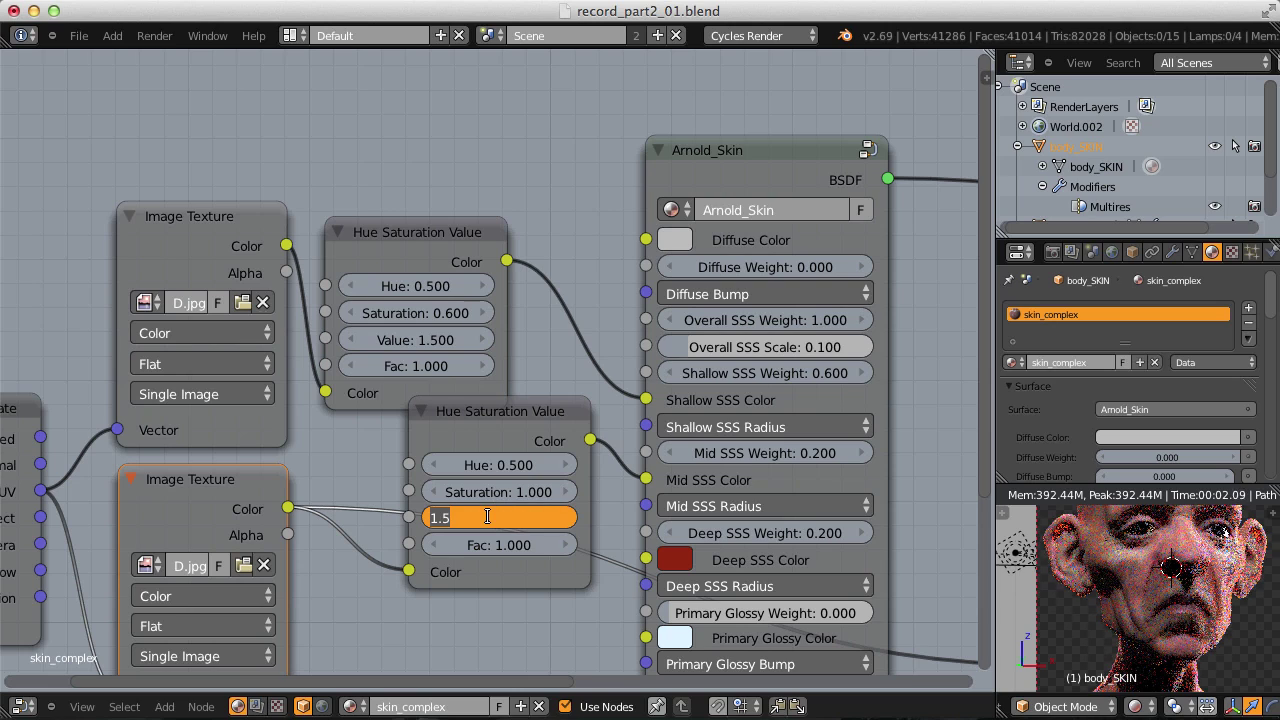
pyautogui.press('Return')
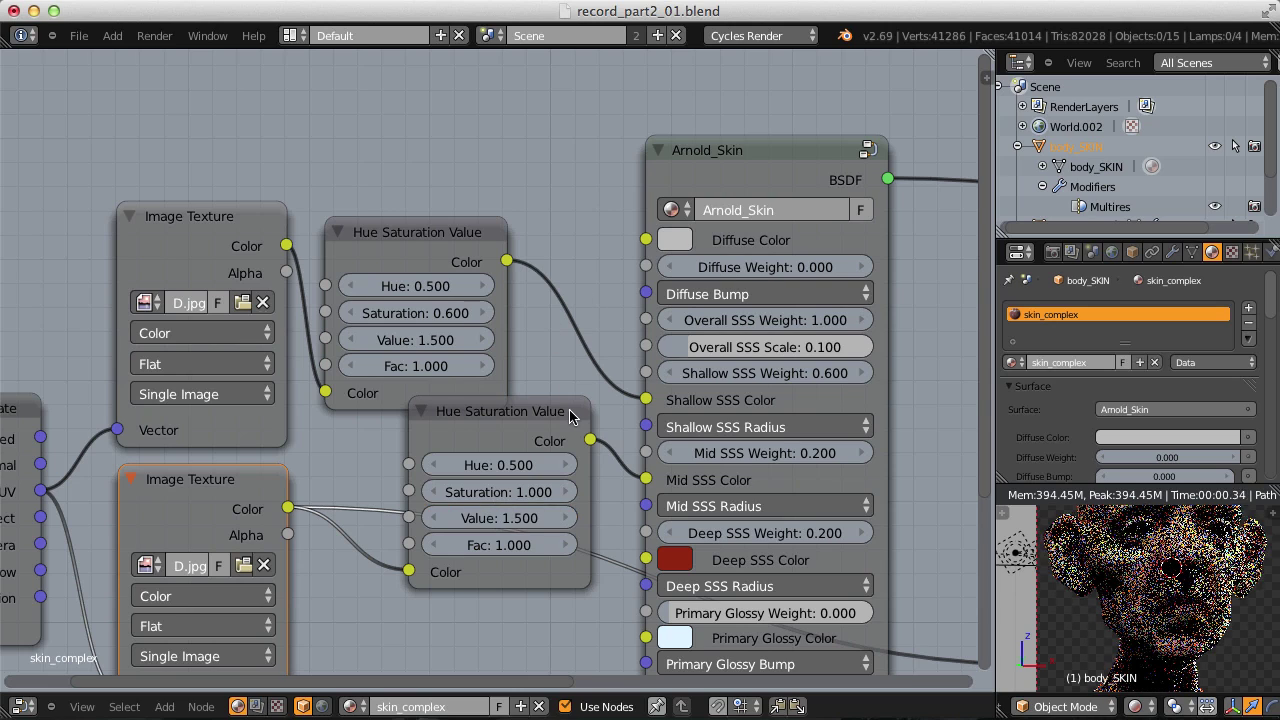
# Step: Set Saturation to 0.4 on the upper Hue Saturation Value node and to 0.8 on the lower one
pyautogui.scroll(-3, 545, 329)
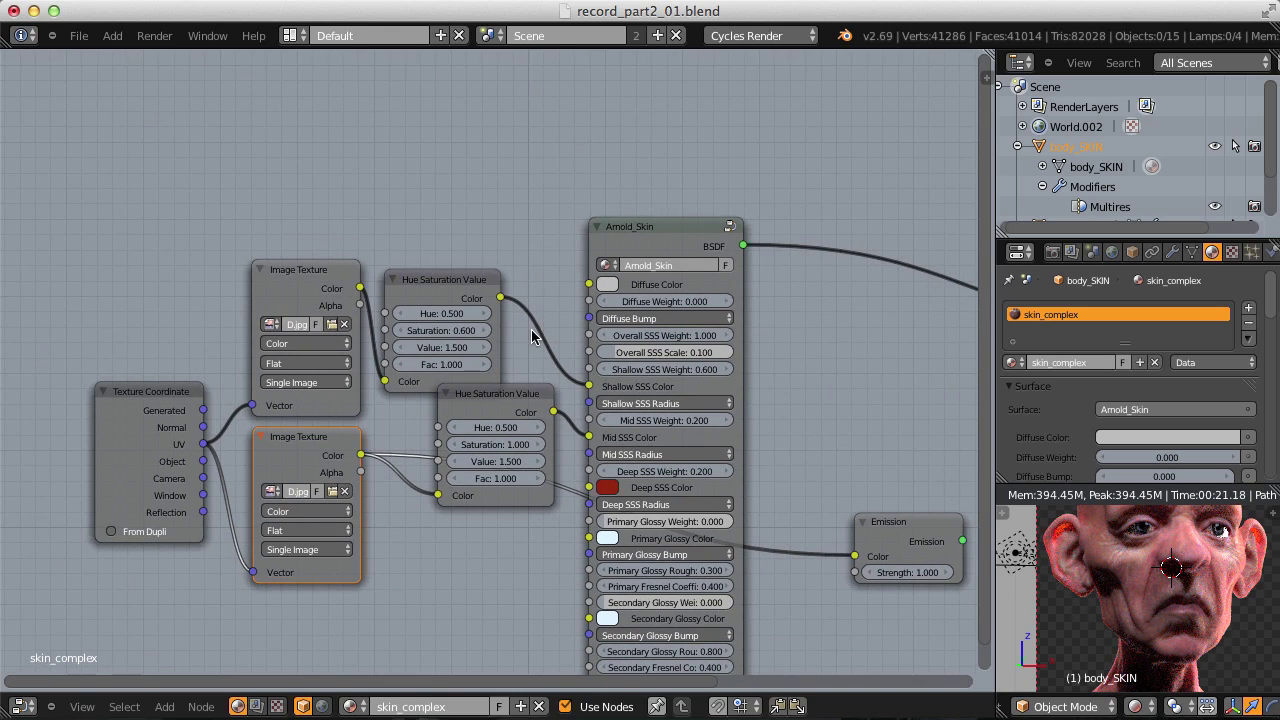
pyautogui.scroll(3, 530, 328)
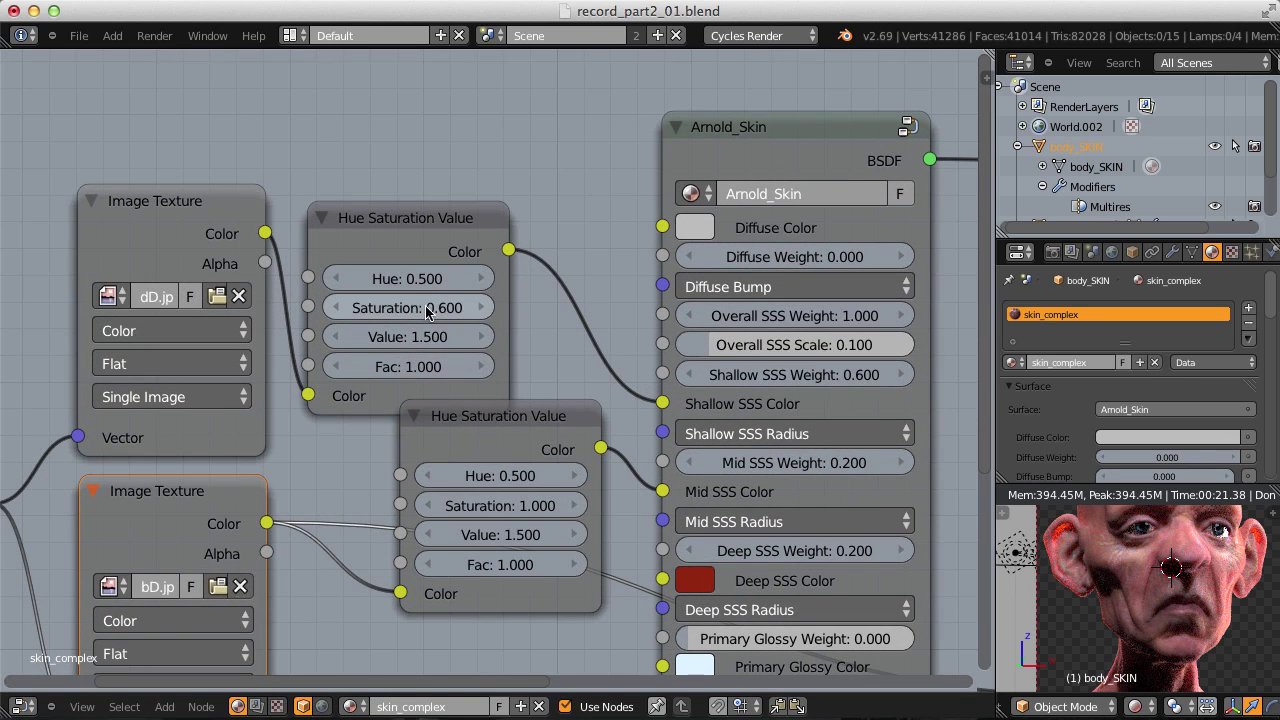
pyautogui.click(425, 308)
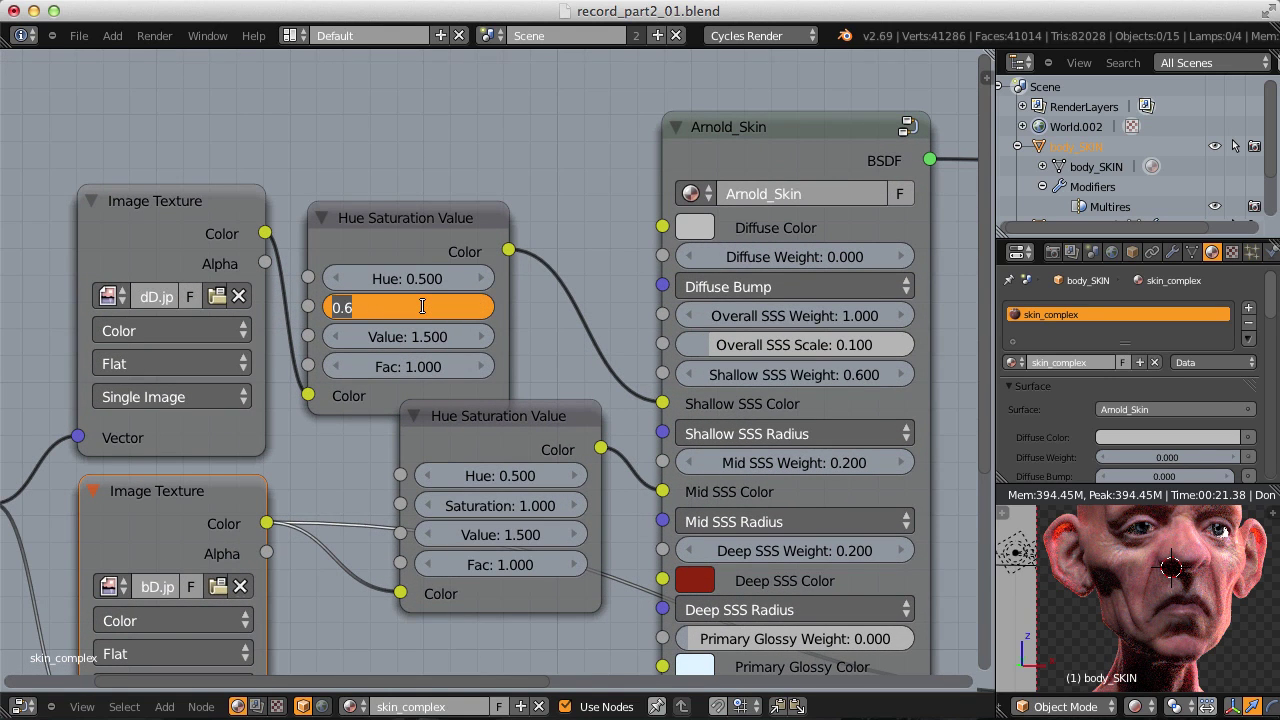
pyautogui.press('BackSpace')
pyautogui.press('Return')
pyautogui.moveTo(548, 339); pyautogui.dragTo(491, 304, button='middle')
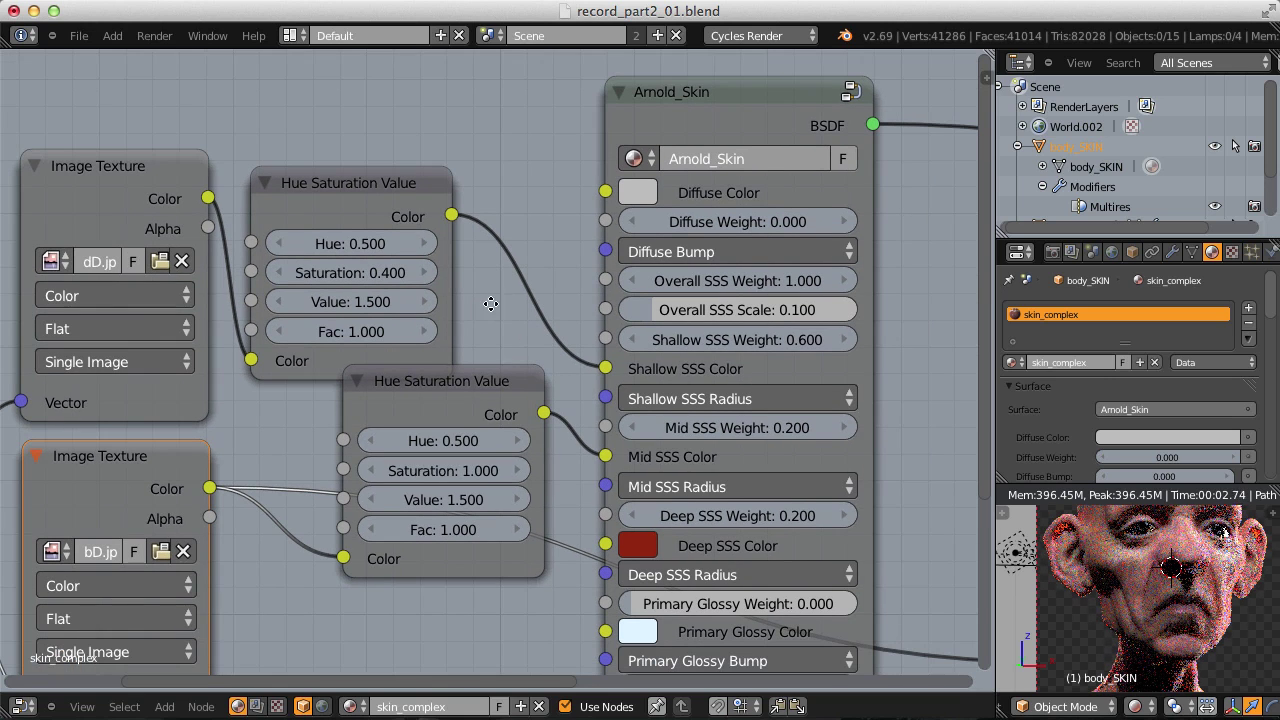
pyautogui.click(452, 470)
pyautogui.write('.8')
pyautogui.press('Return')
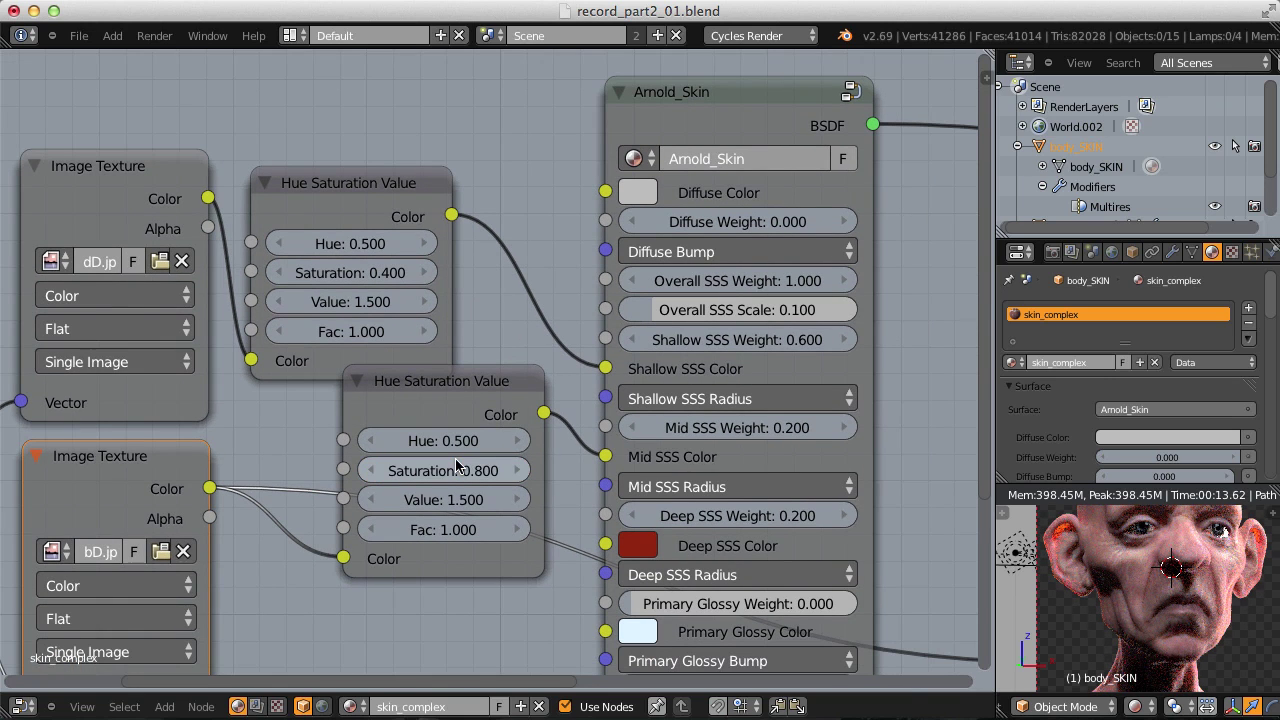
pyautogui.moveTo(456, 466); pyautogui.dragTo(404, 506, button='middle')
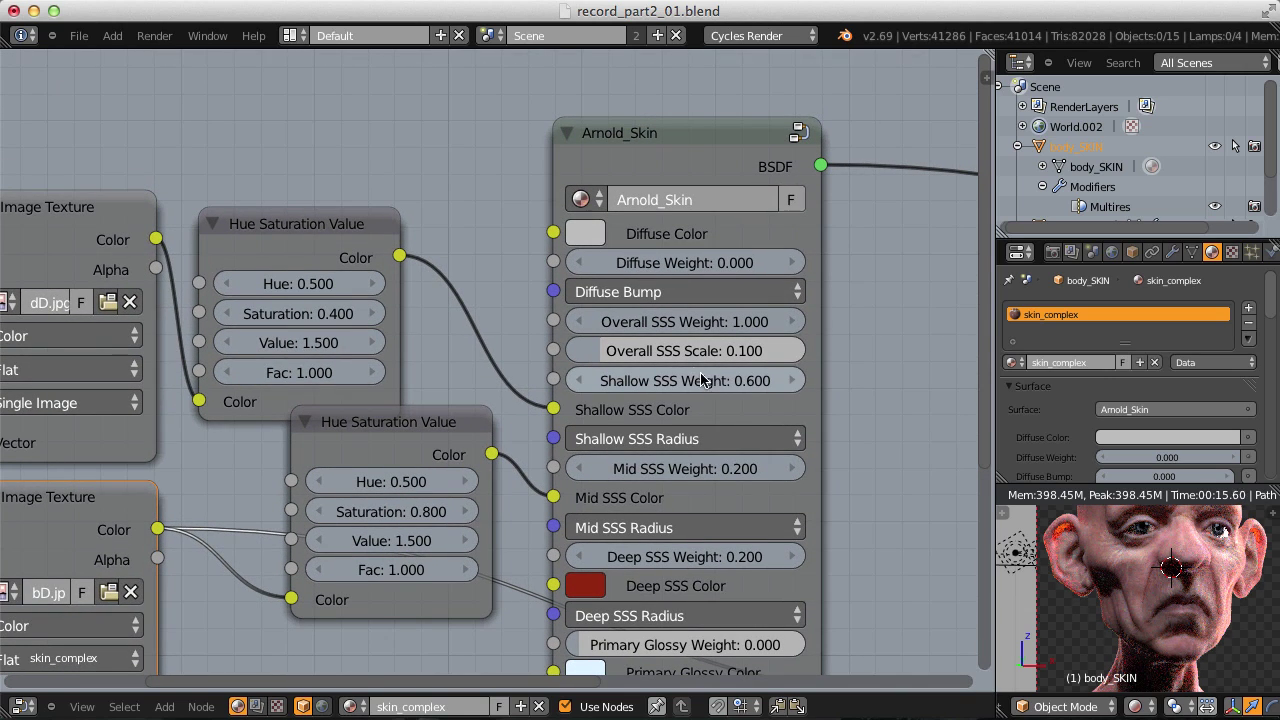
# Step: Set the Arnold_Skin node's Shallow SSS Weight to 0.5 and its Mid SSS Weight to 0.3
pyautogui.moveTo(716, 388); pyautogui.dragTo(703, 334, button='middle')
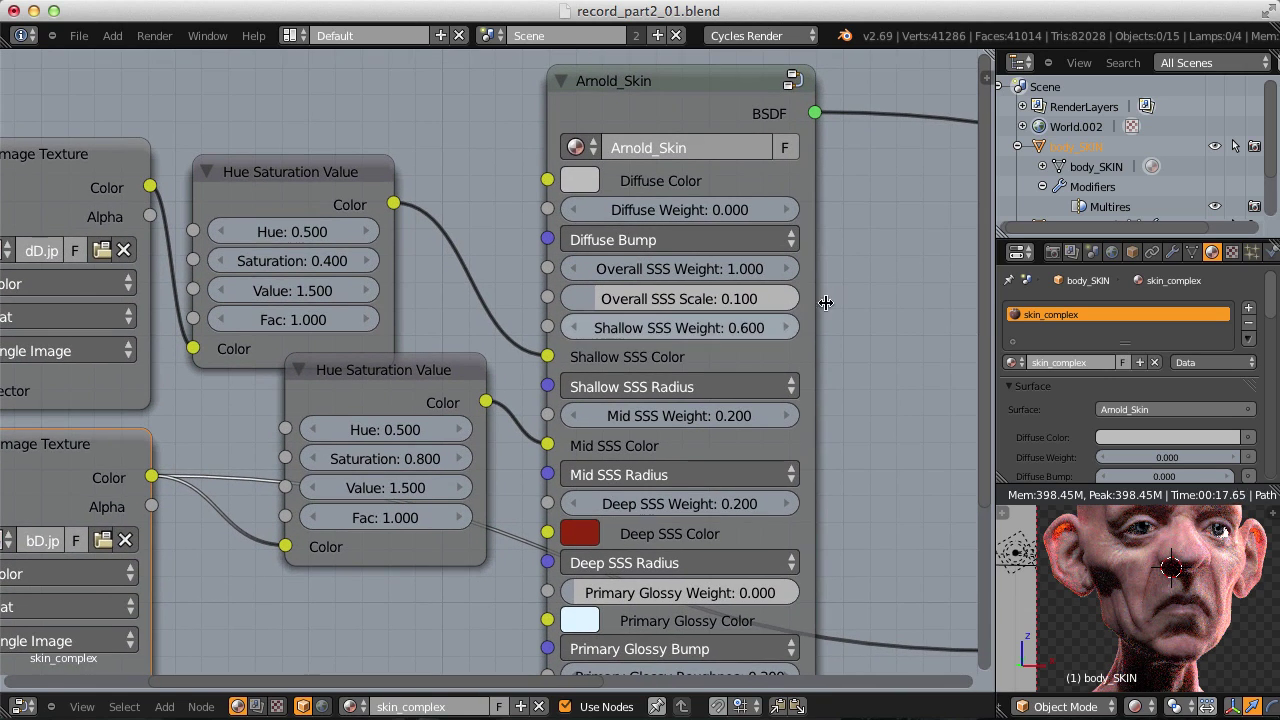
pyautogui.click(702, 330)
pyautogui.press('BackSpace')
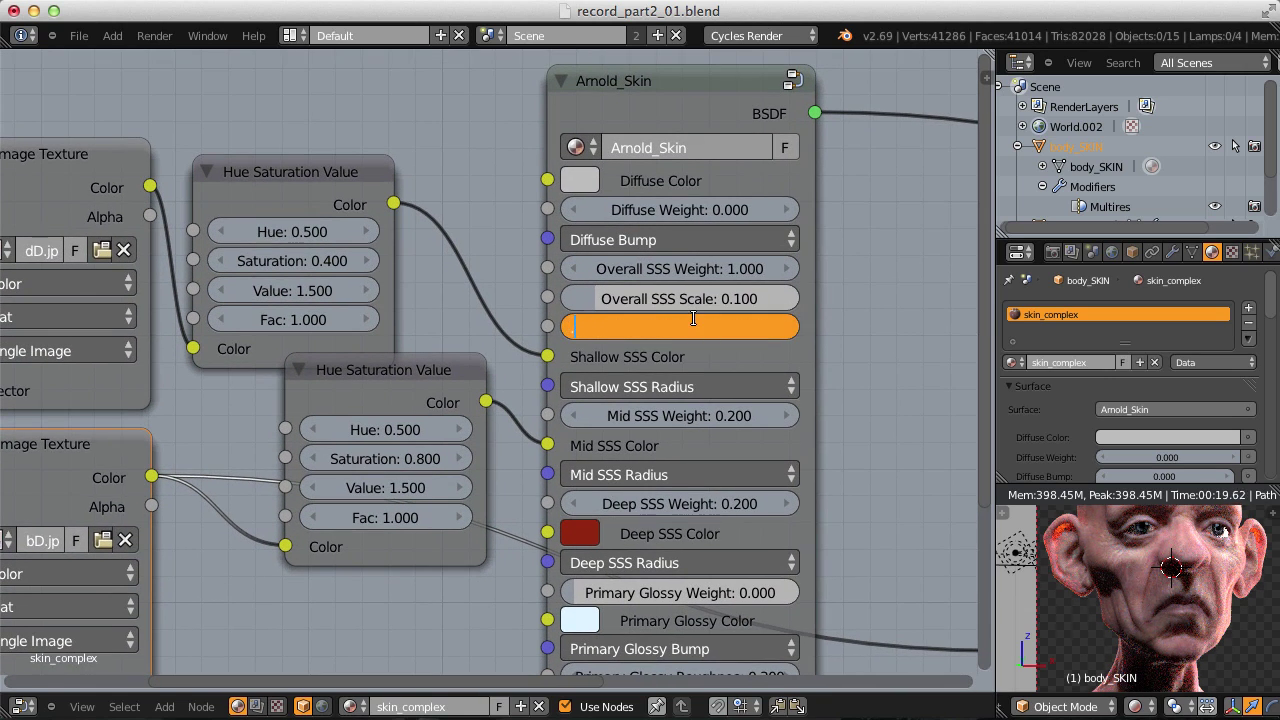
pyautogui.press('Return')
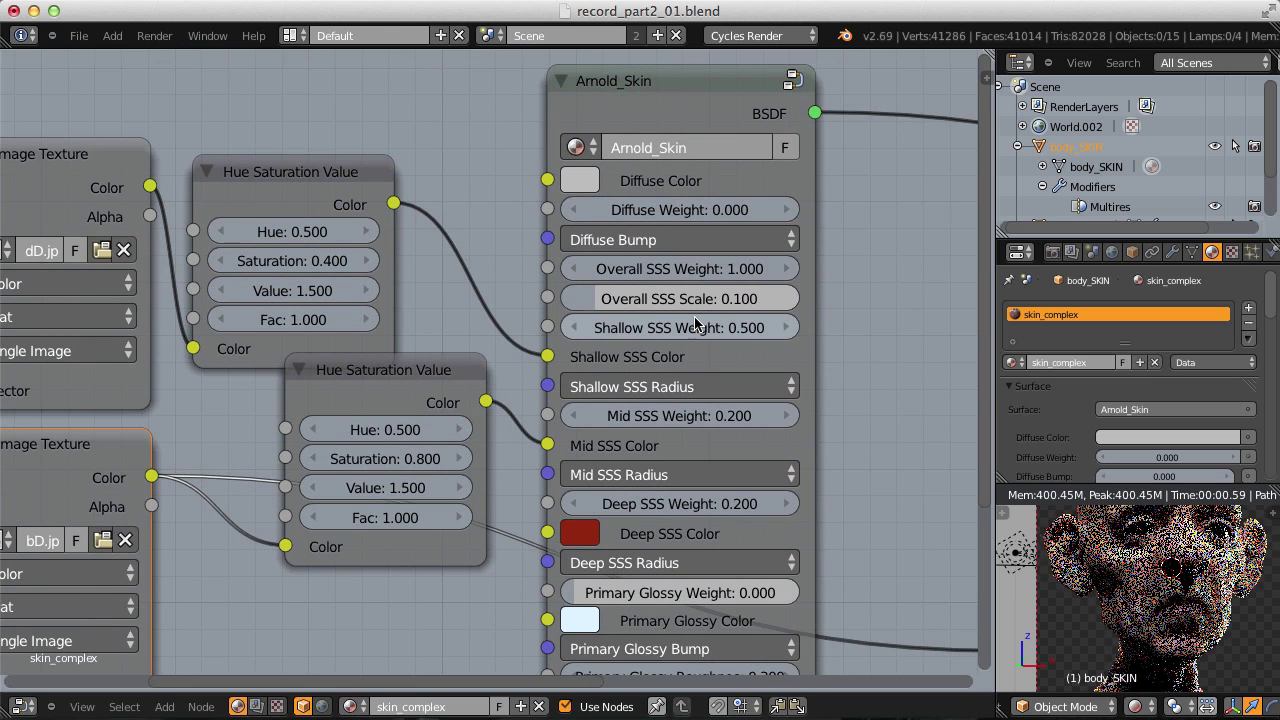
pyautogui.click(699, 418)
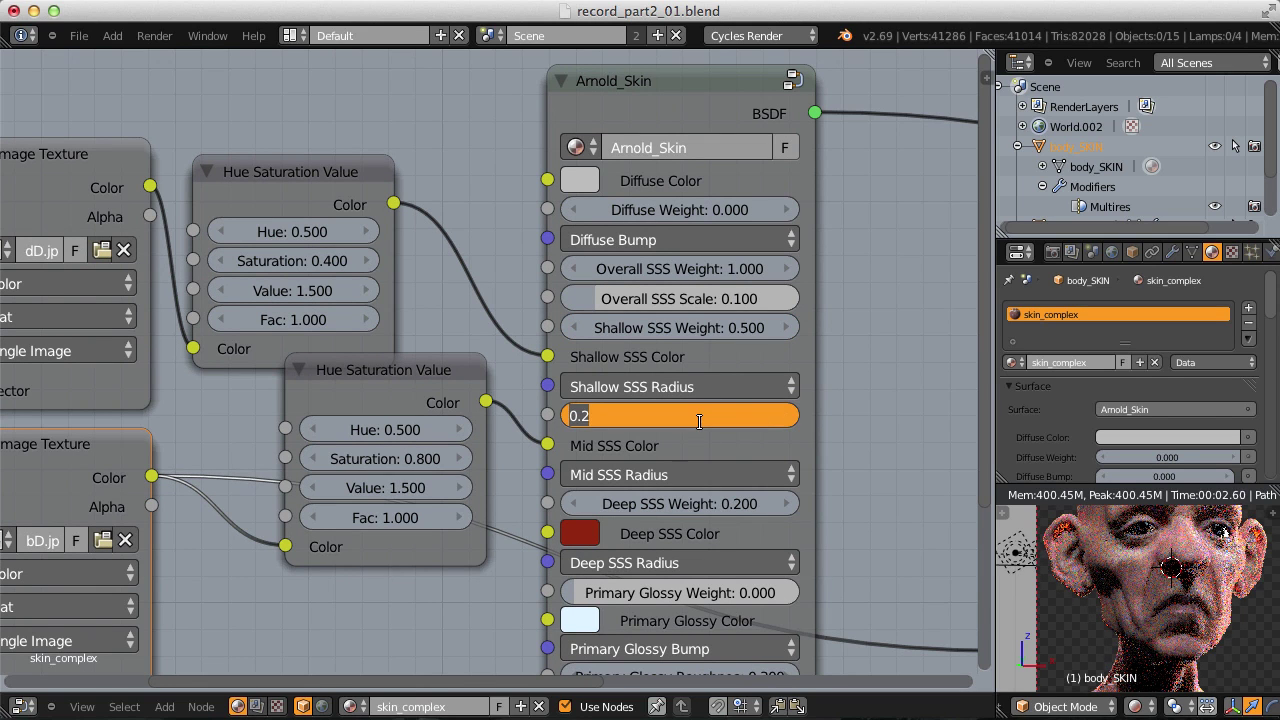
pyautogui.press('BackSpace')
pyautogui.write('.3')
pyautogui.press('Return')
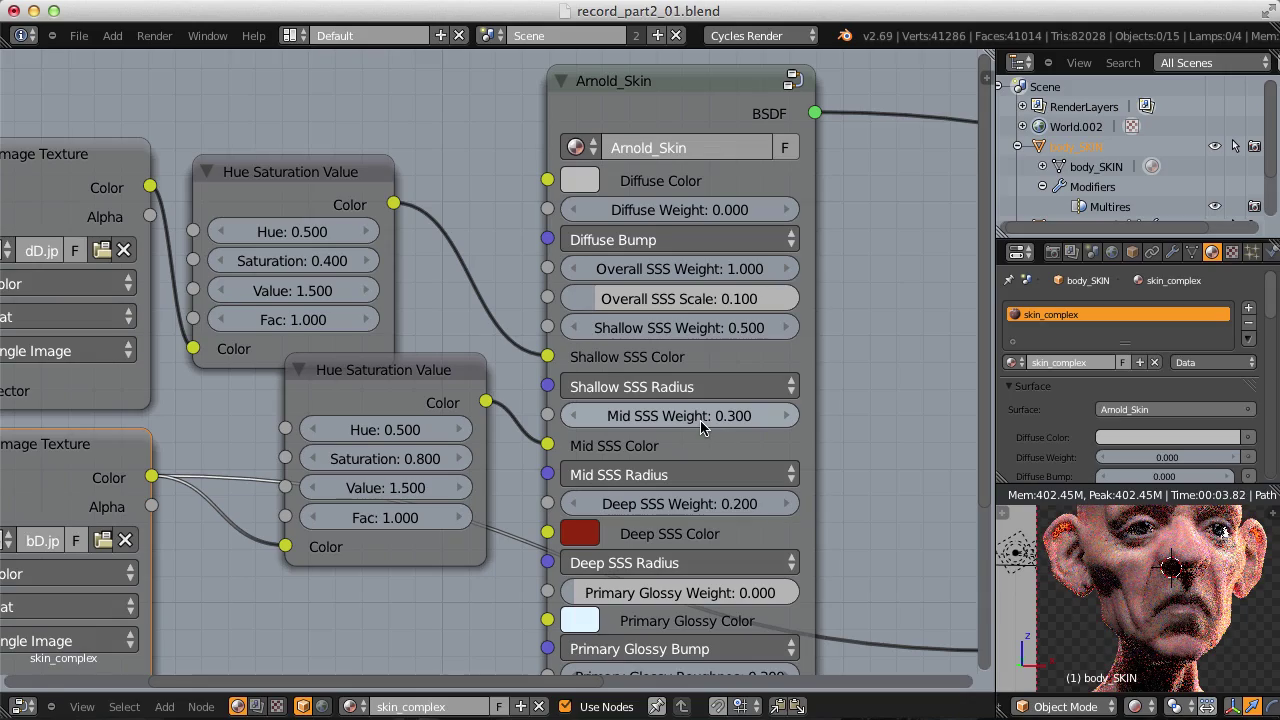
# Step: Examine the Arnold_Skin node's Shallow SSS Radius values and the rest of its SSS layer settings
pyautogui.keyDown('ctrl'); pyautogui.moveTo(400, 440); pyautogui.dragTo(500, 243, button='middle'); pyautogui.keyUp('ctrl')
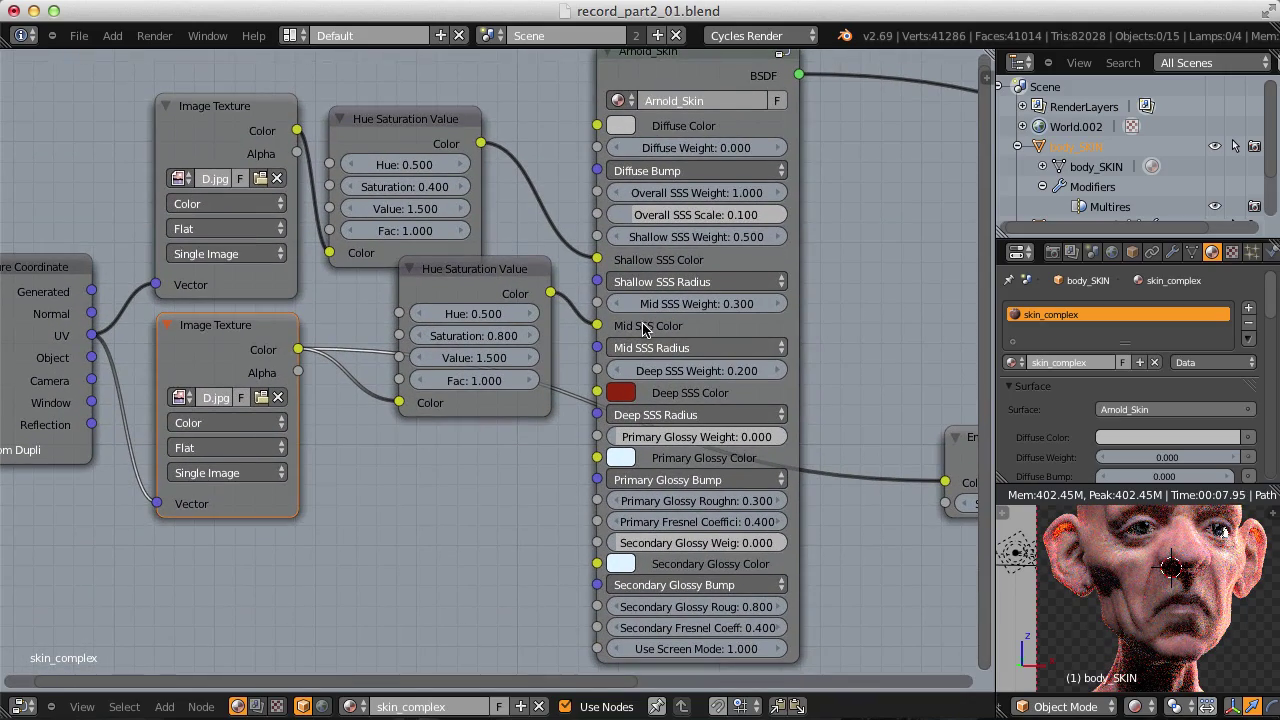
pyautogui.moveTo(366, 370); pyautogui.dragTo(425, 317, button='middle')
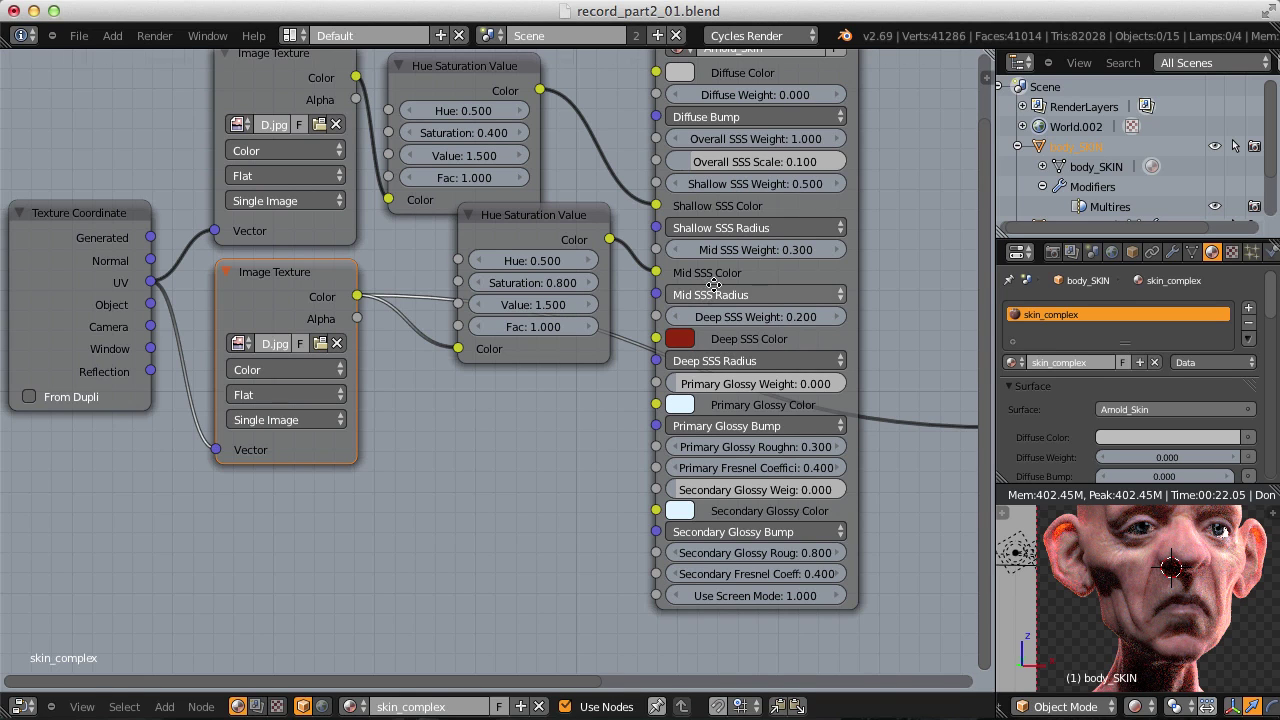
pyautogui.scroll(2, 713, 285)
pyautogui.moveTo(730, 350); pyautogui.dragTo(568, 341, button='middle')
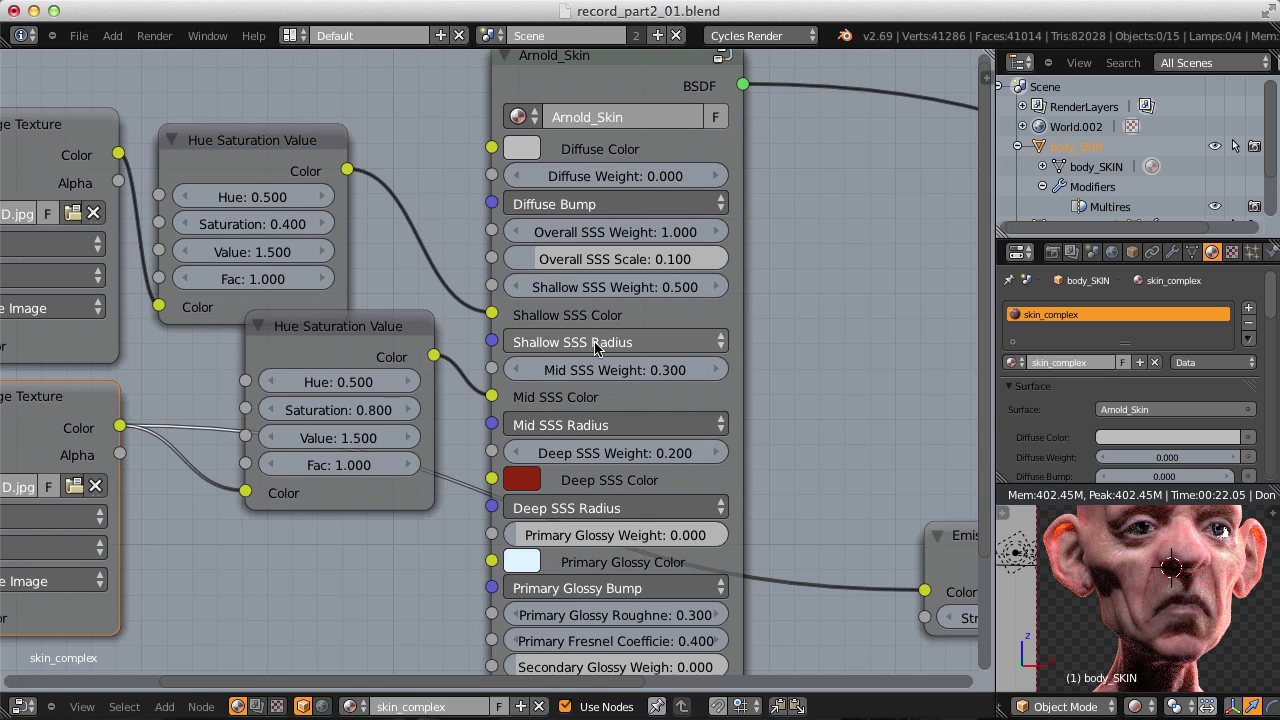
pyautogui.click(596, 345)
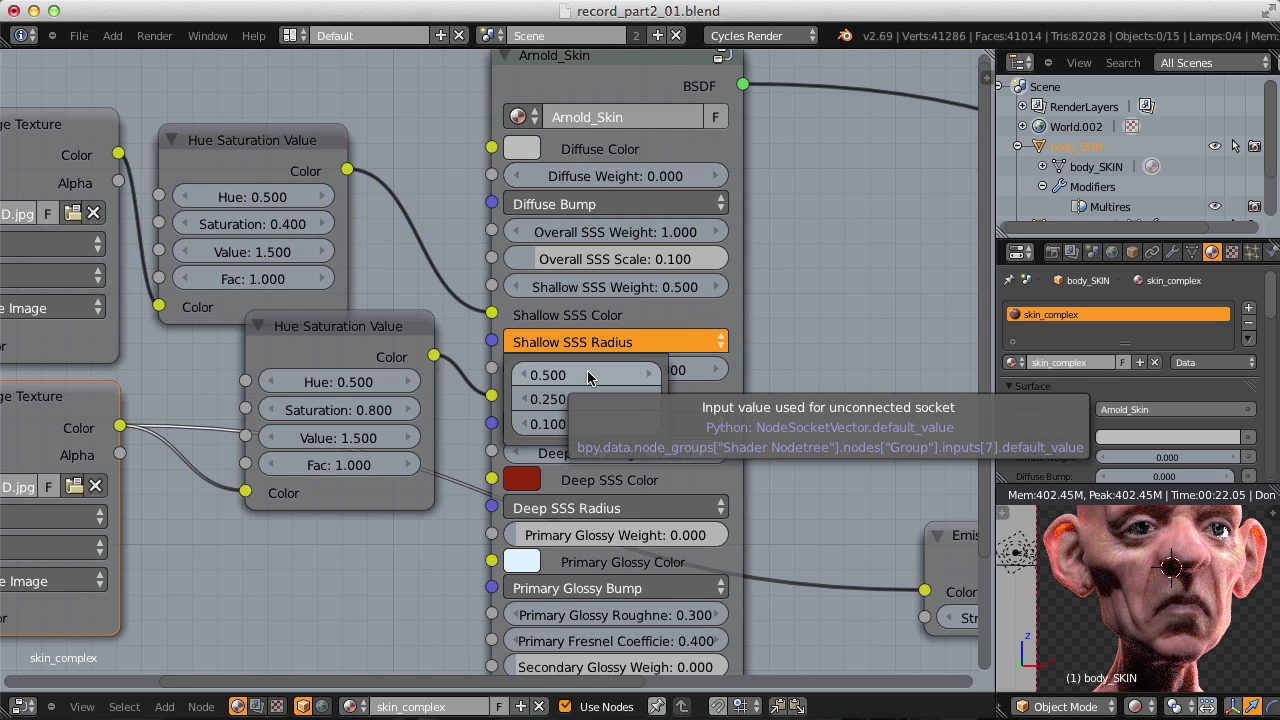
pyautogui.scroll(-5, 749, 400)
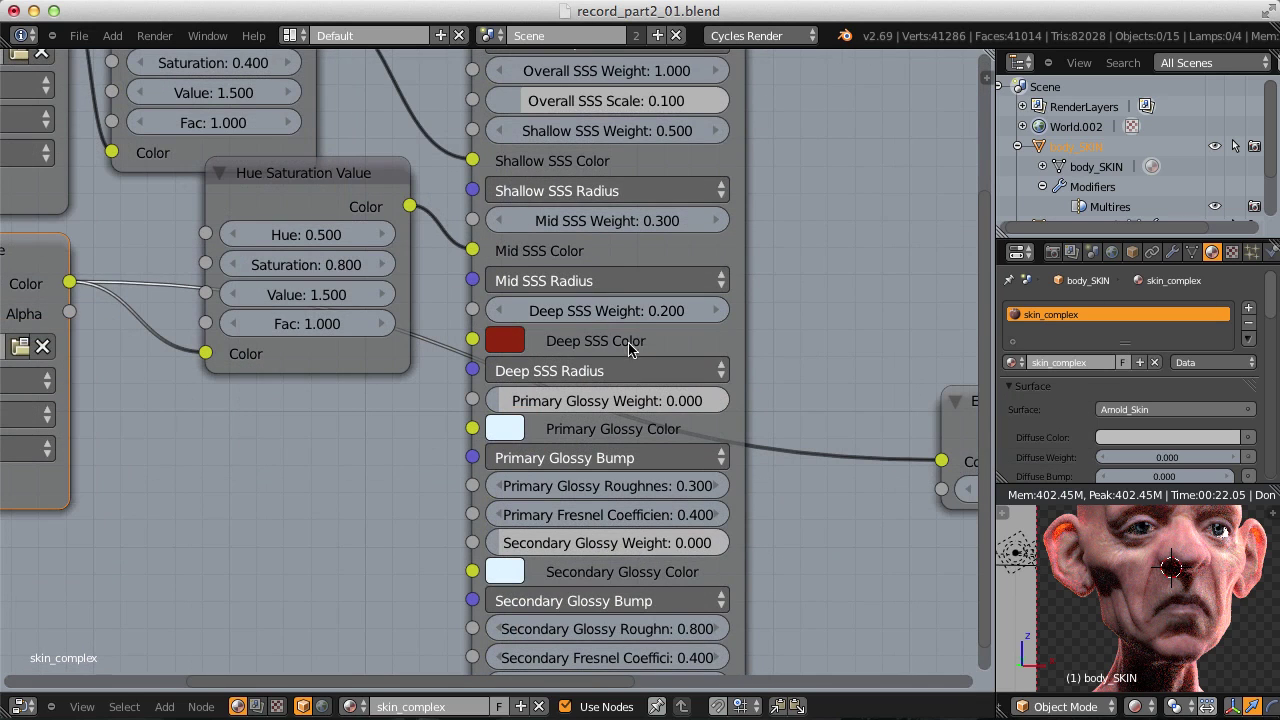
pyautogui.scroll(-2, 636, 333)
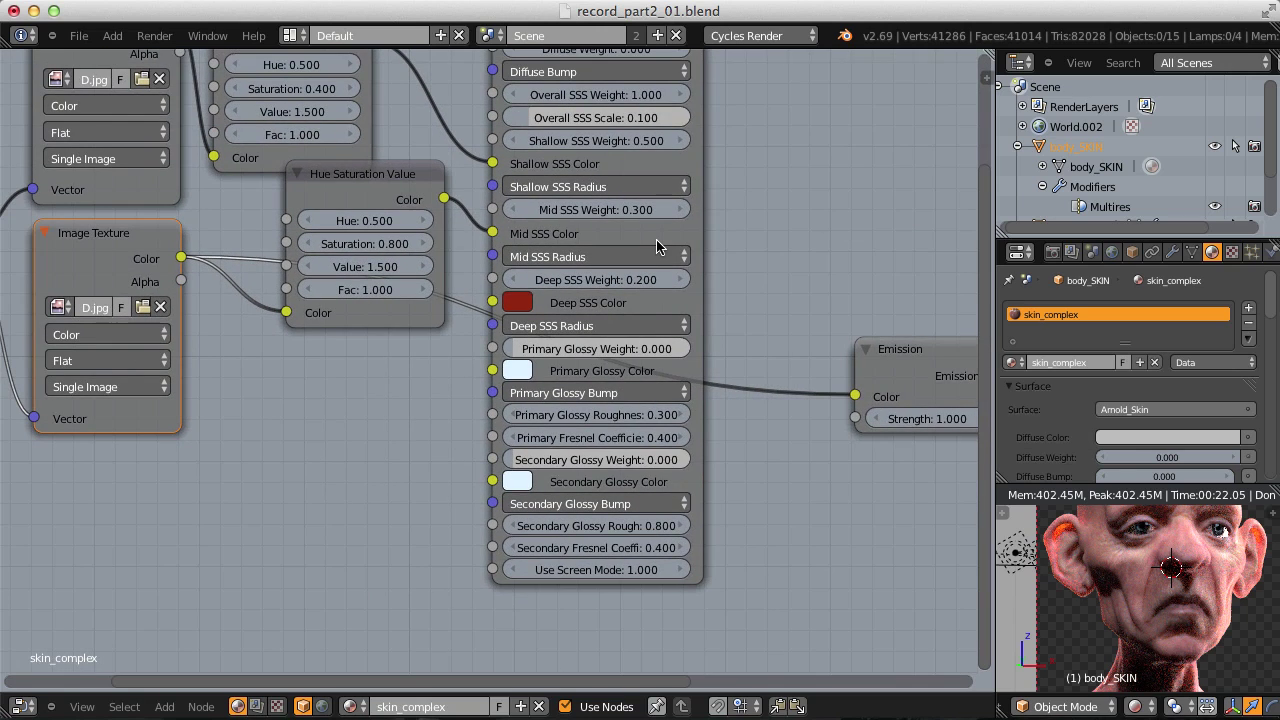
pyautogui.hscroll(-5, 657, 246)
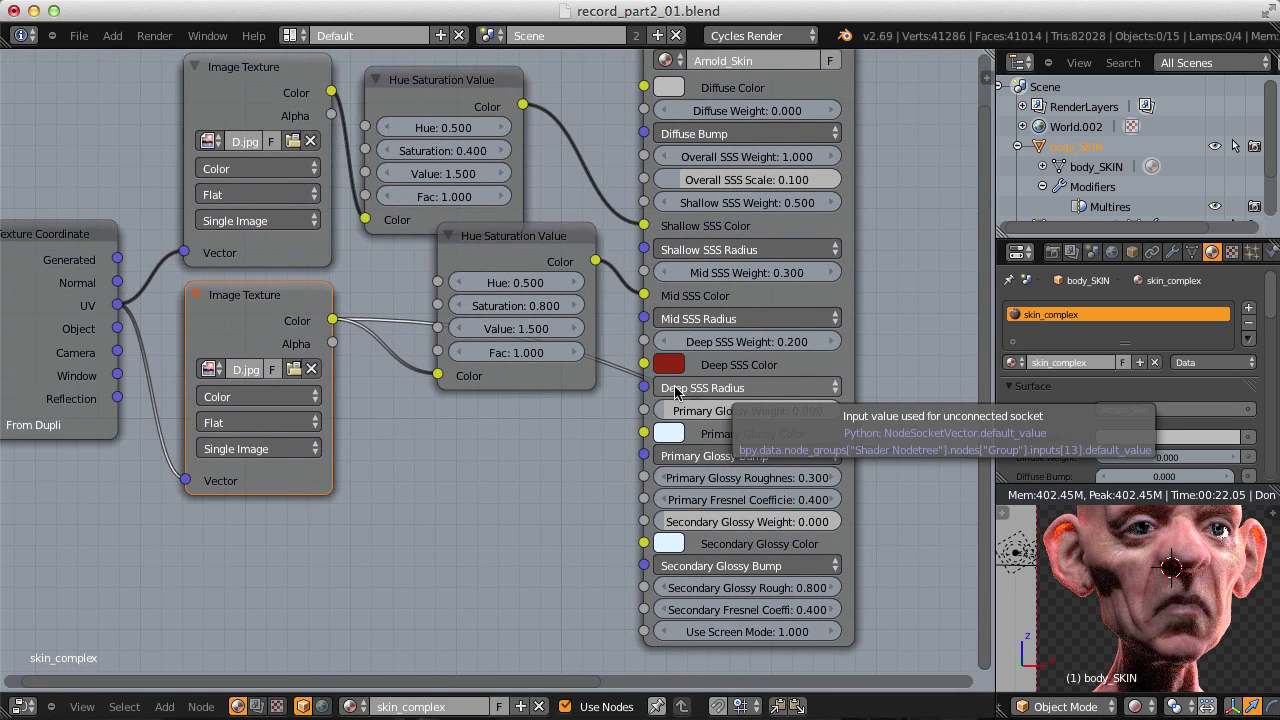
pyautogui.scroll(5, 675, 390)
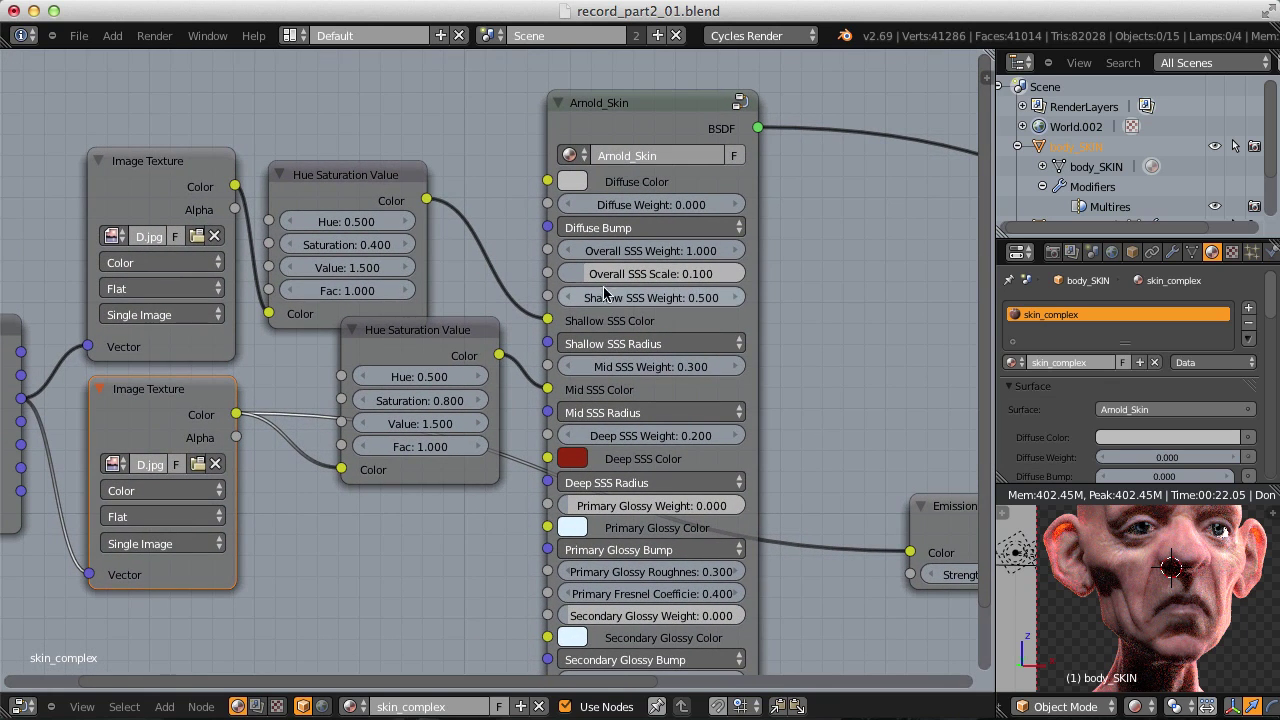
# Step: Set the Overall SSS Weight of the Arnold_Skin node to 0
pyautogui.click(645, 251)
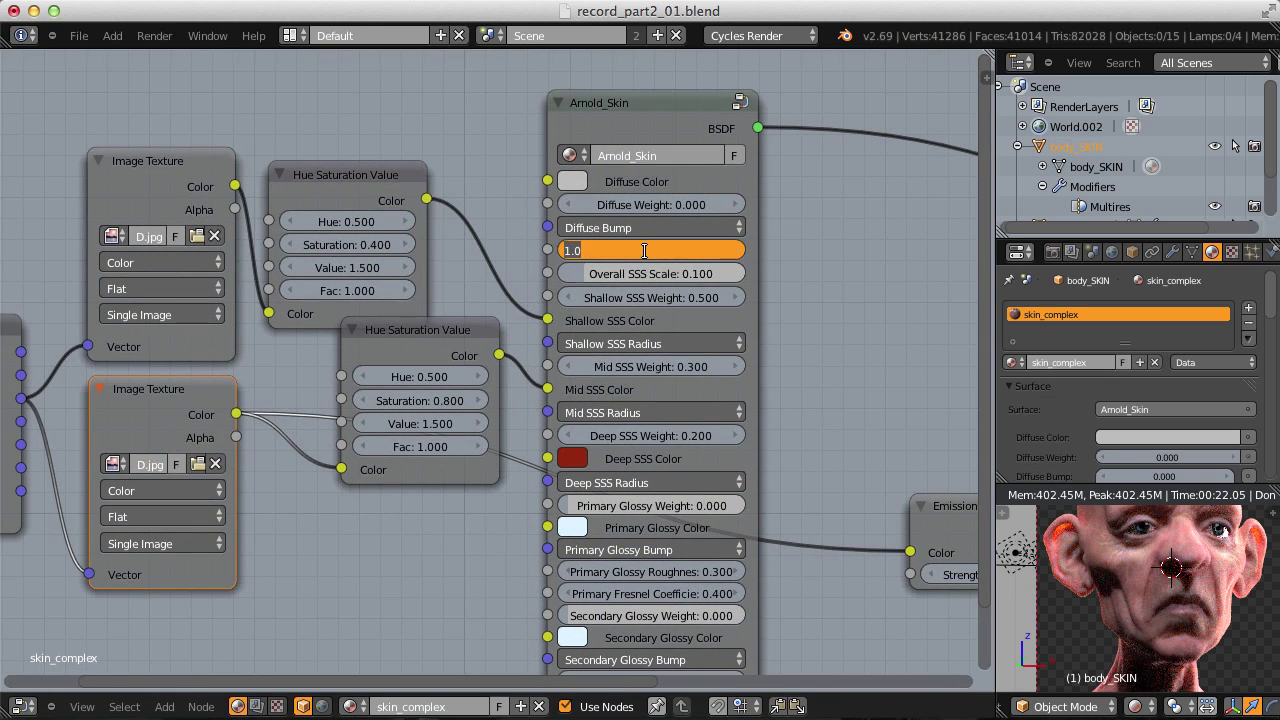
pyautogui.write('0')
pyautogui.press('Return')
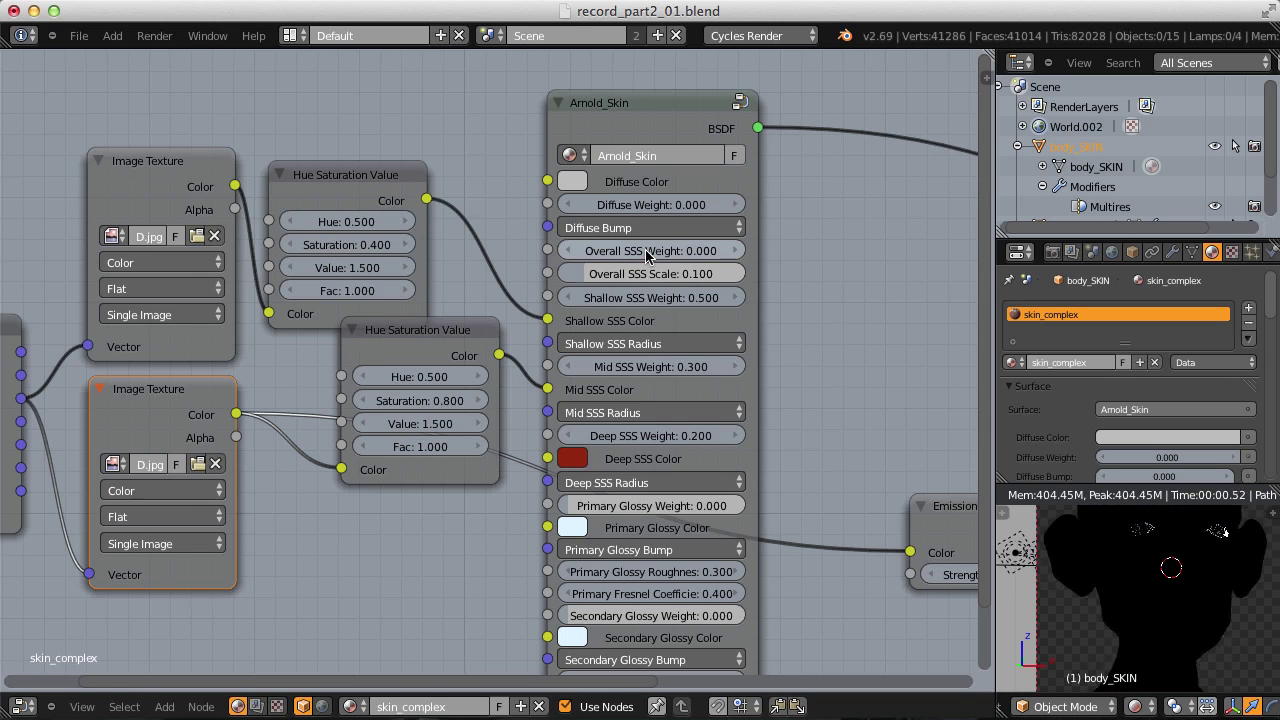
# Step: Set the Primary Glossy Weight to 0.6 and inspect the Primary Glossy Color values
pyautogui.scroll(-3, 645, 251)
pyautogui.scroll(4, 660, 470)
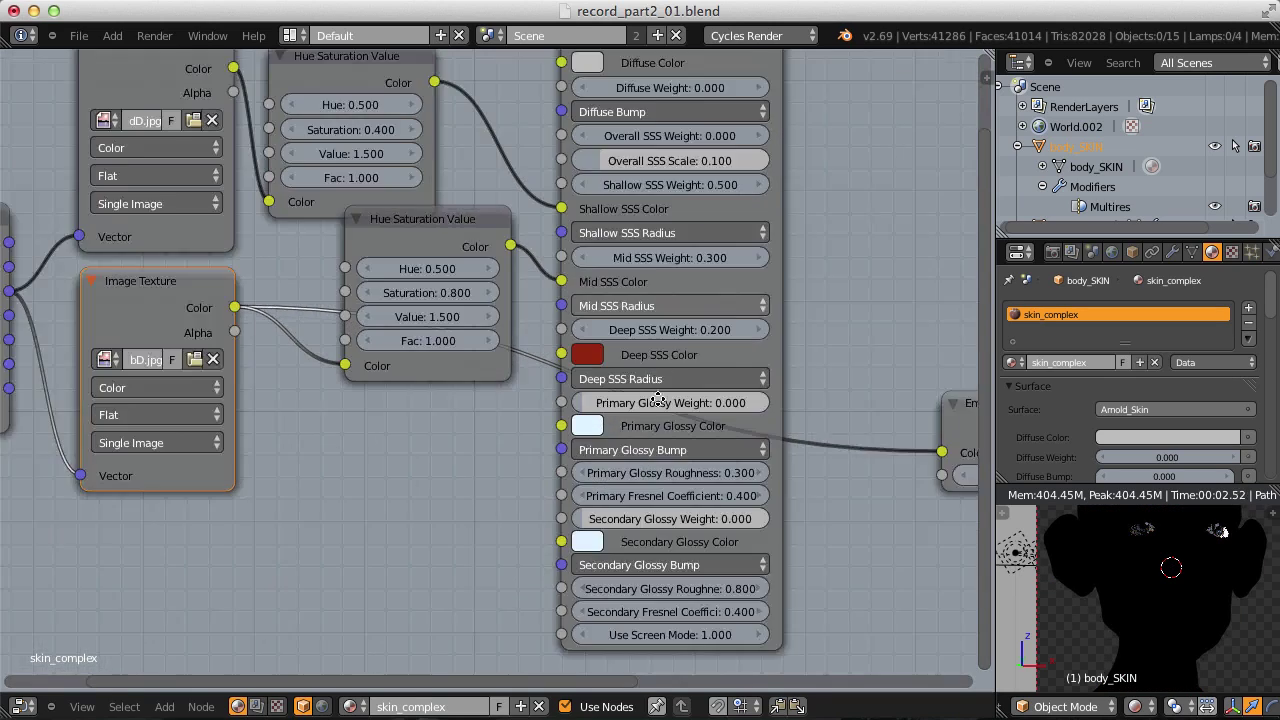
pyautogui.moveTo(663, 503); pyautogui.dragTo(626, 448, button='middle')
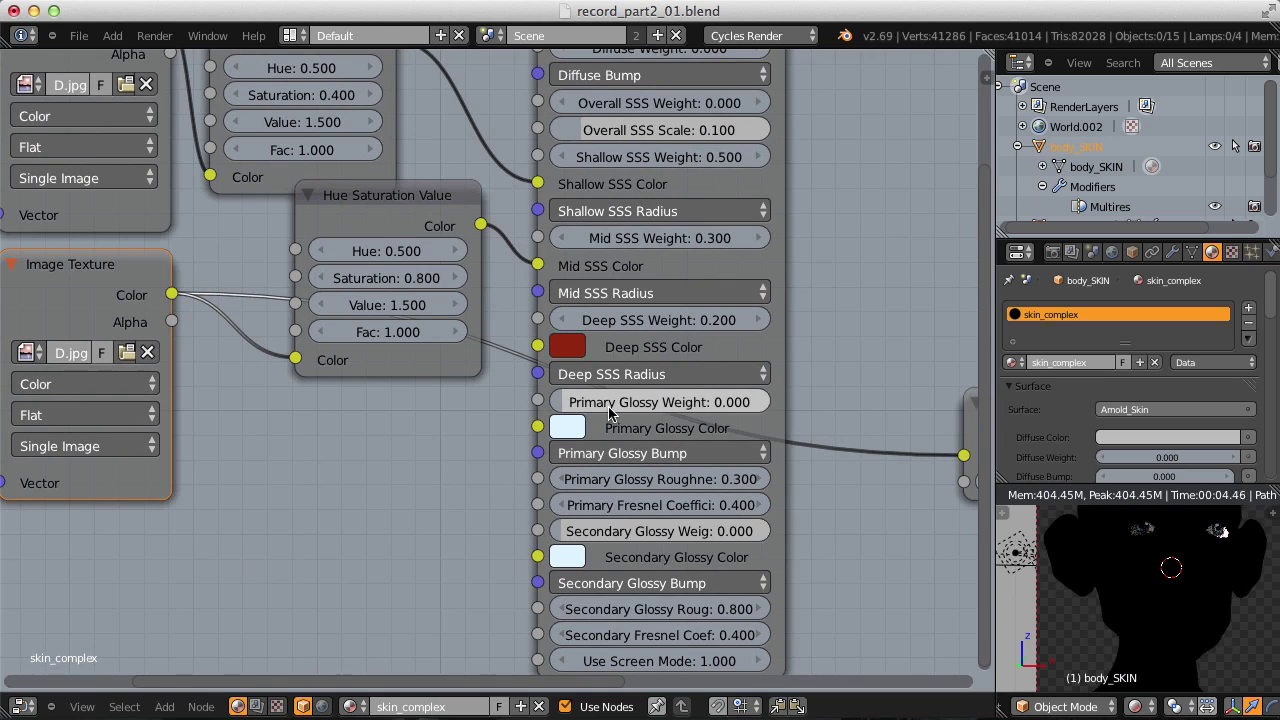
pyautogui.click(692, 402)
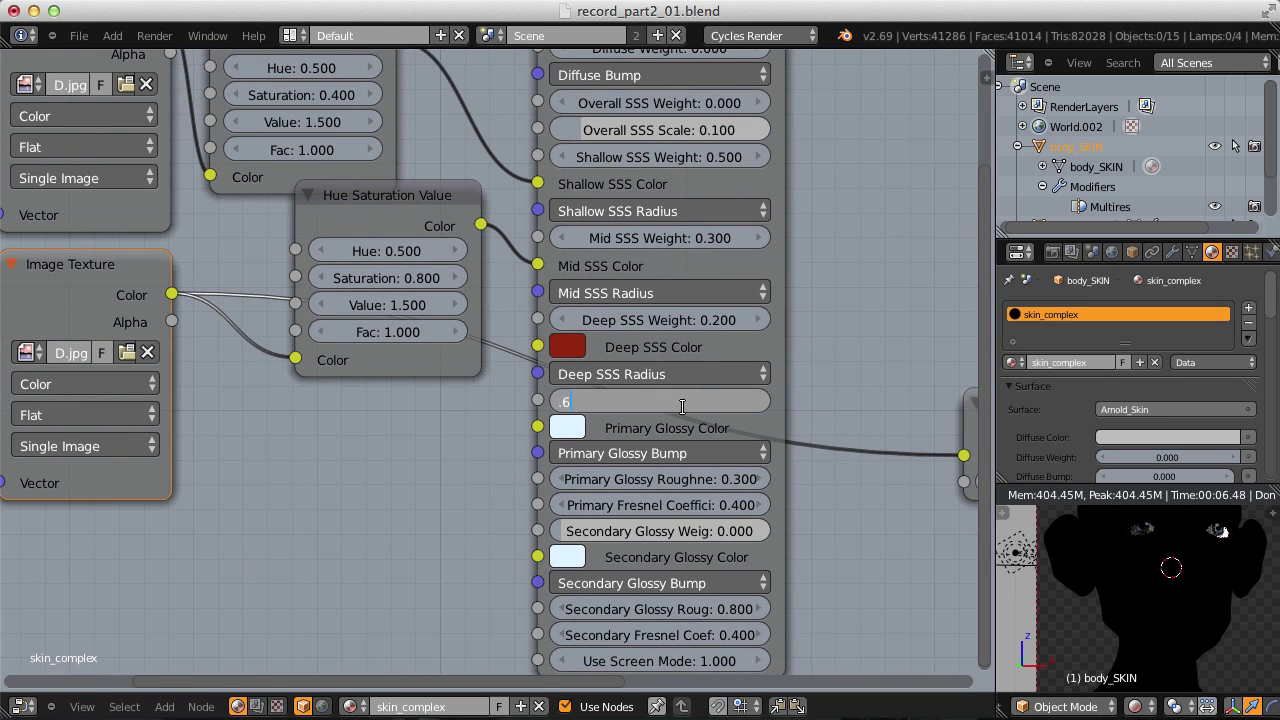
pyautogui.press('Return')
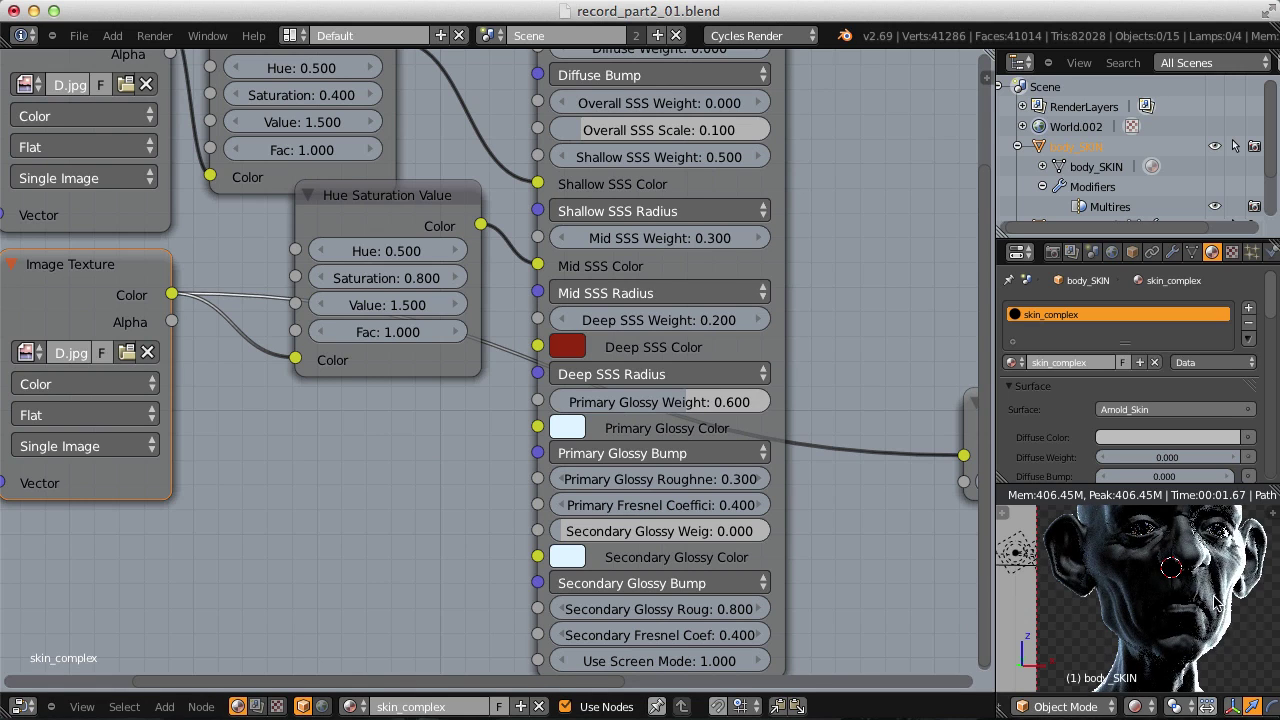
pyautogui.keyDown('shift'); pyautogui.scroll(2, 1215, 610); pyautogui.keyUp('shift')
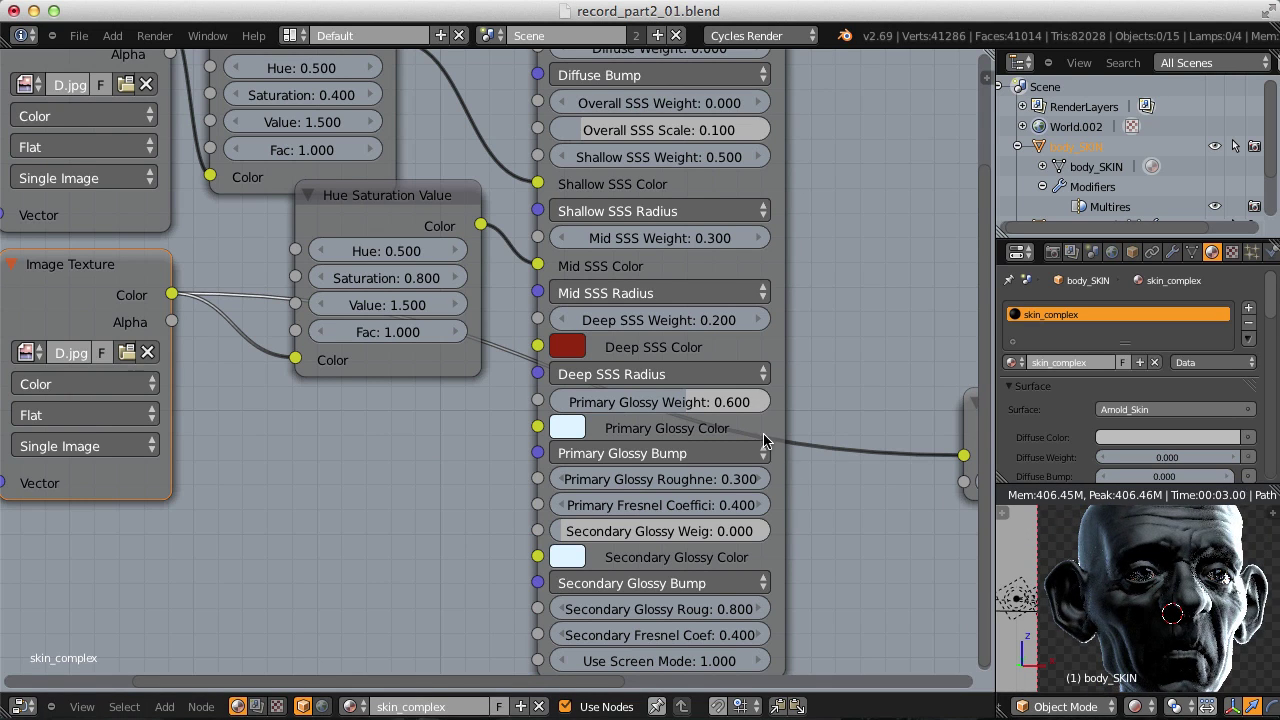
pyautogui.moveTo(640, 428); pyautogui.dragTo(697, 415, button='middle')
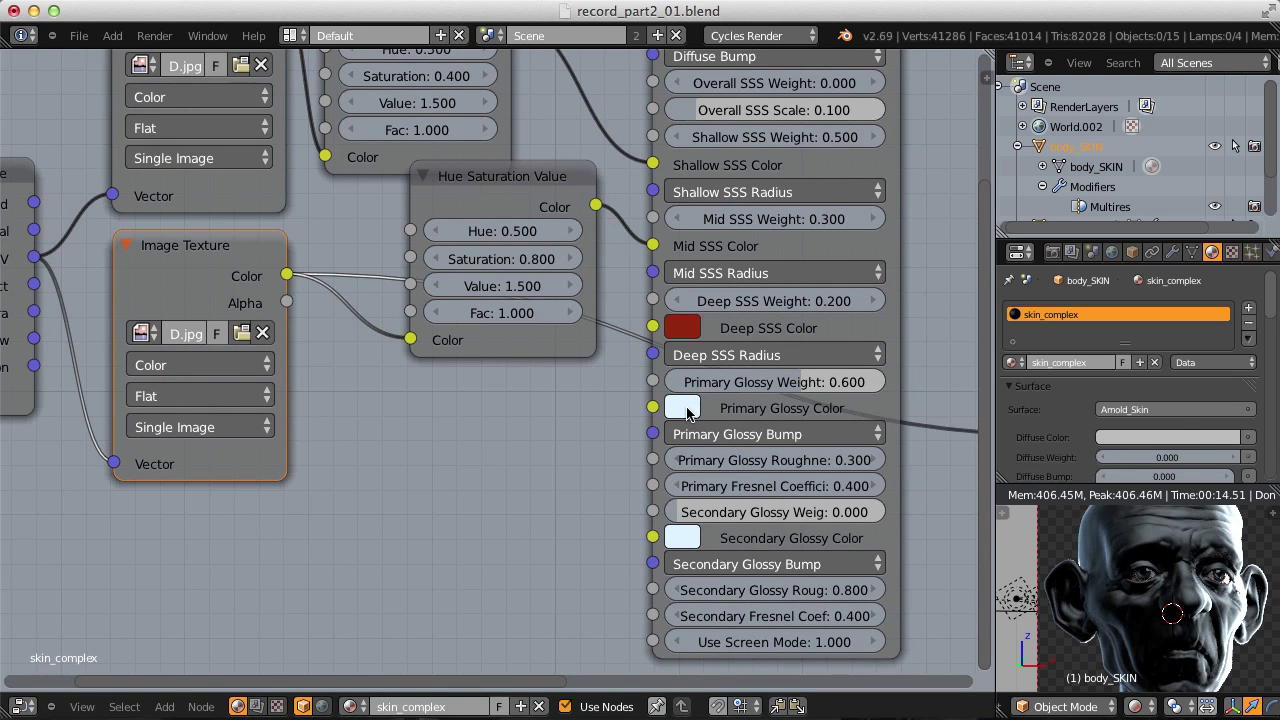
pyautogui.click(687, 412)
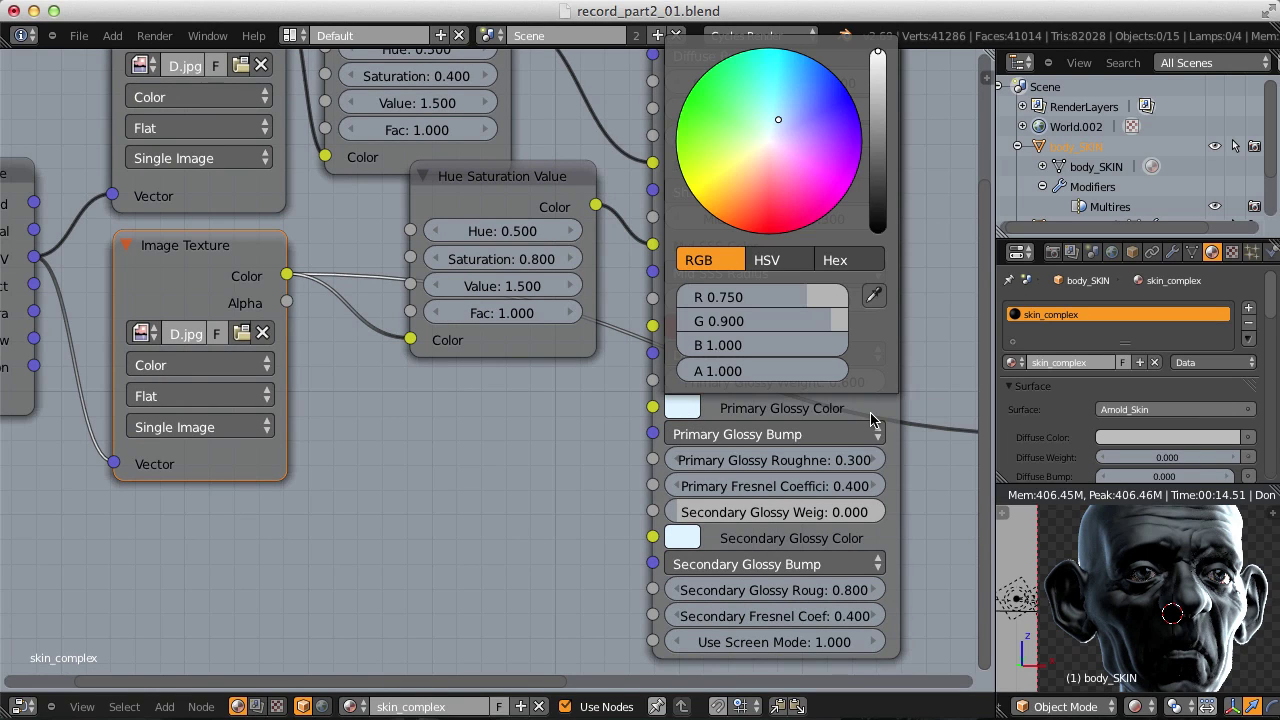
# Step: Duplicate the lower Image Texture node, place the copy beneath it and load SSS_spec.jpg into the copy
pyautogui.scroll(-3, 466, 519)
pyautogui.moveTo(420, 454); pyautogui.dragTo(406, 348, button='middle')
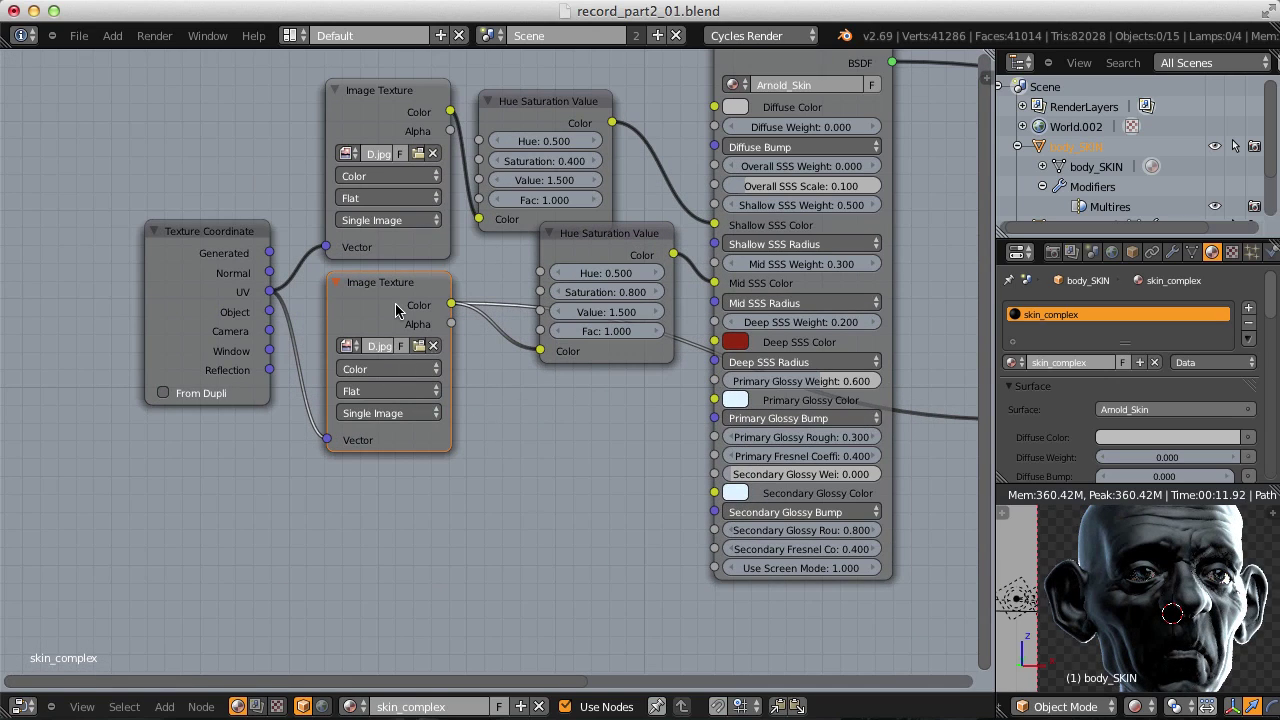
pyautogui.hotkey('shift', 'd')
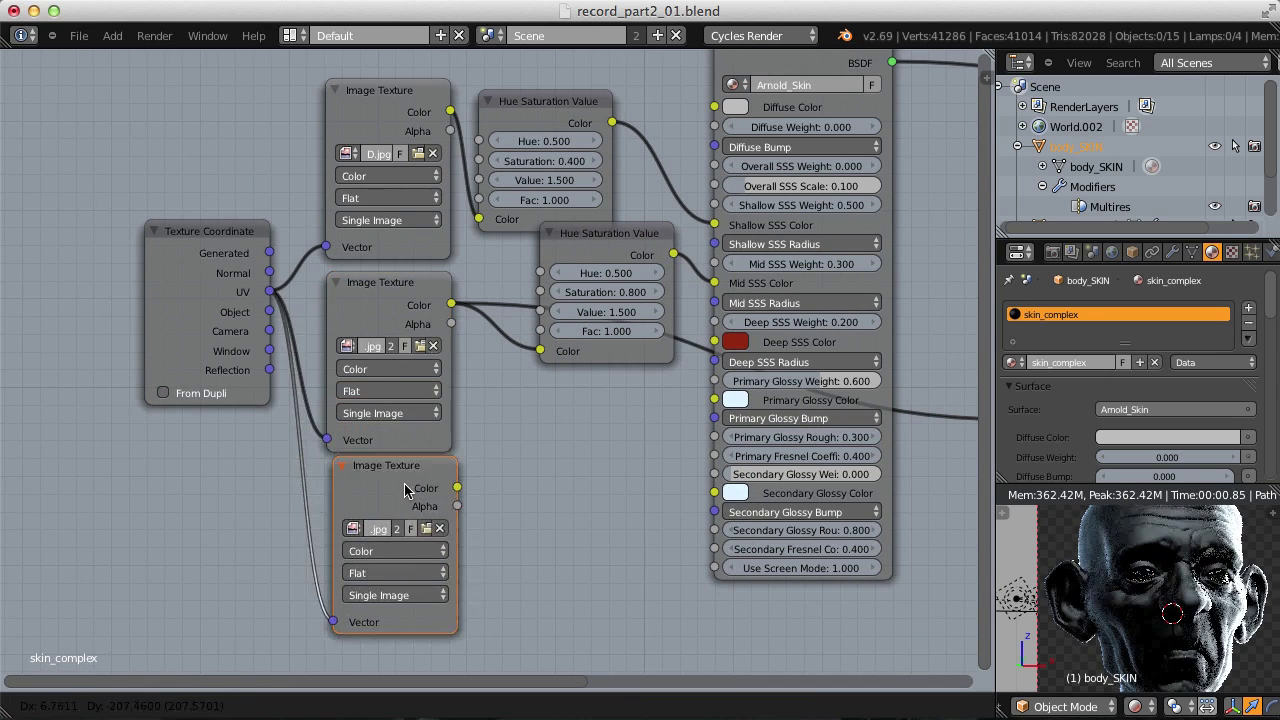
pyautogui.click(395, 522)
pyautogui.click(412, 537)
pyautogui.click(343, 63)
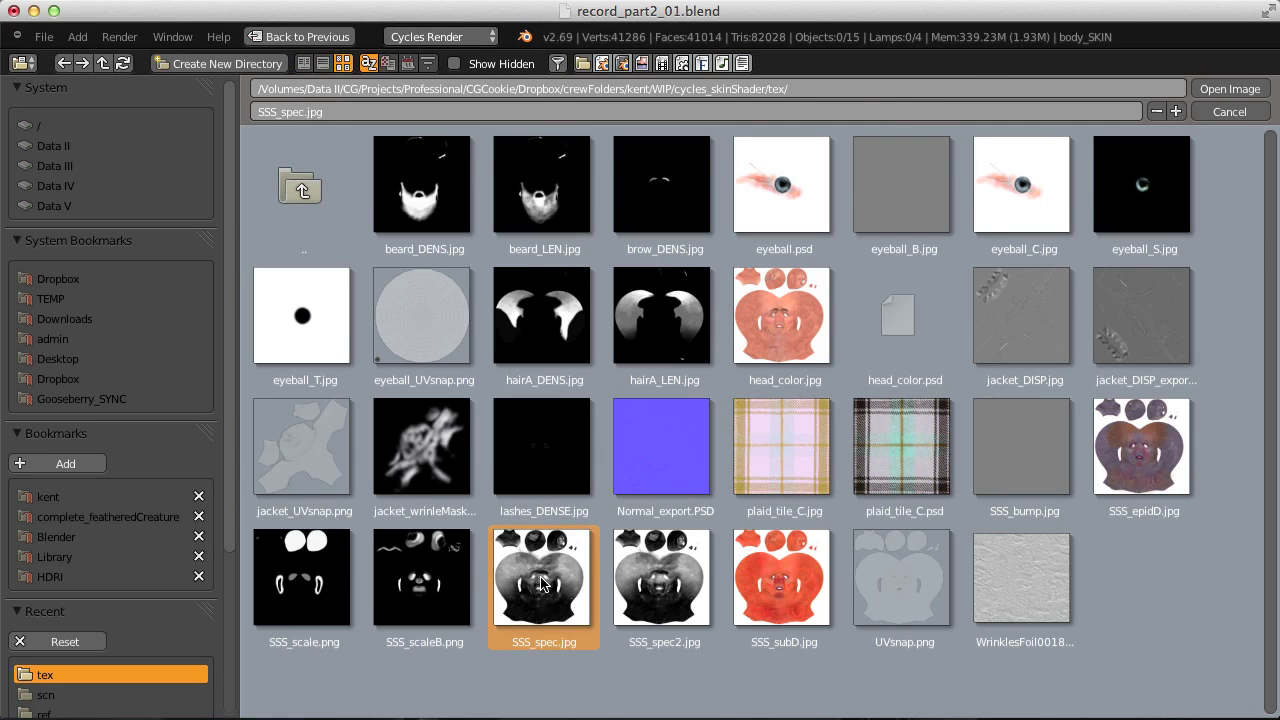
pyautogui.doubleClick(541, 584)
# Step: Add a MixRGB node beside the SSS_spec texture and paste the Primary Glossy Color into both Color1 and Color2
pyautogui.moveTo(551, 471); pyautogui.dragTo(449, 457, button='middle')
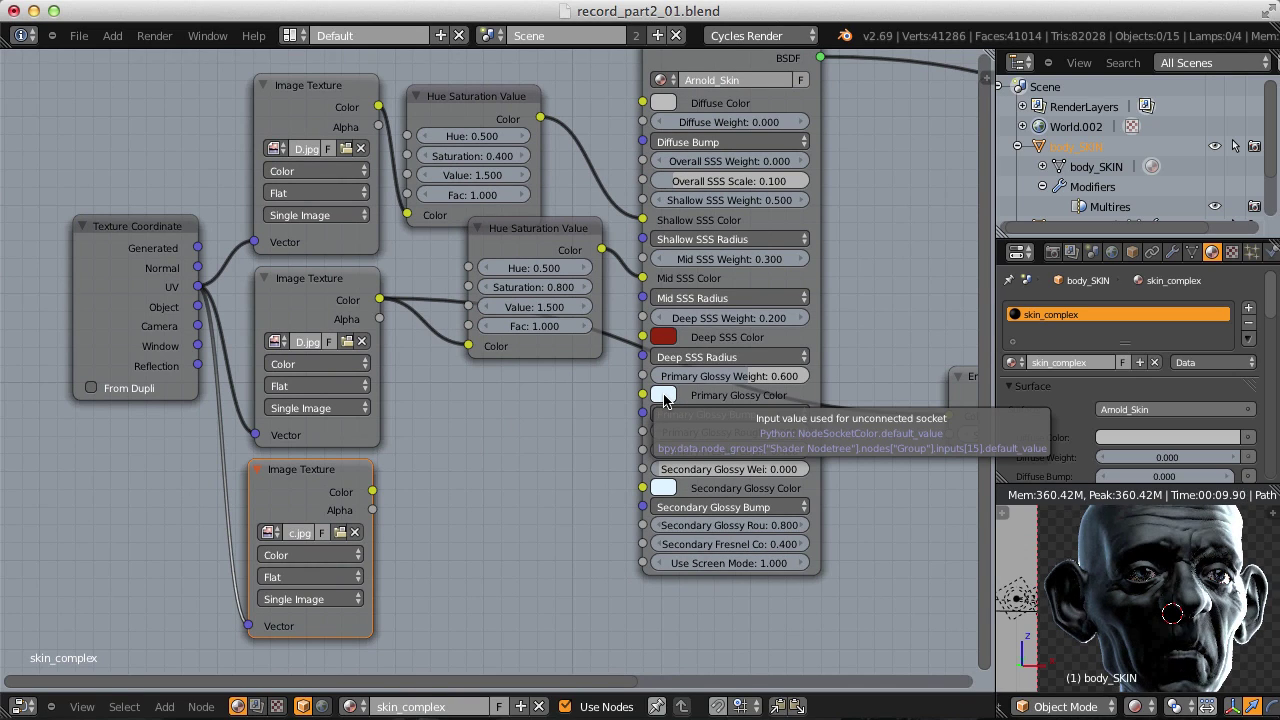
pyautogui.hotkey('shift', 'a')
pyautogui.moveTo(428, 470)
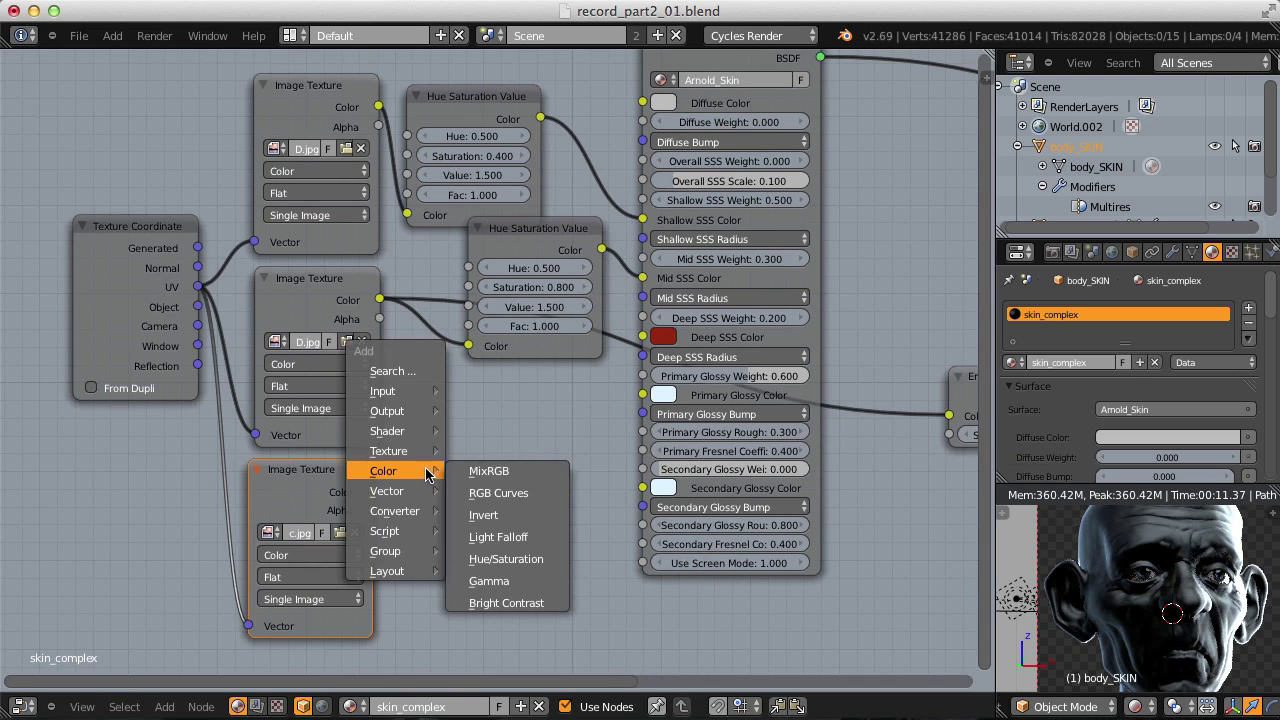
pyautogui.click(478, 470)
pyautogui.click(473, 470)
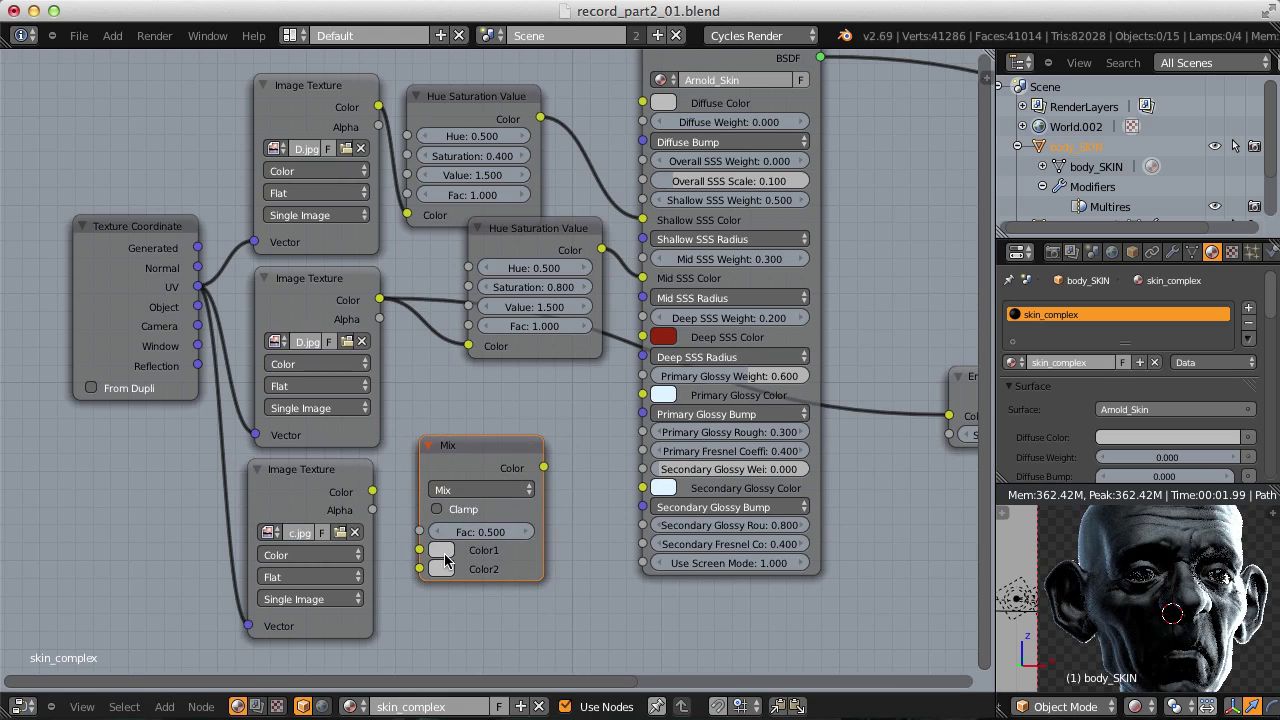
pyautogui.hotkey('ctrl', 'v')
pyautogui.hotkey('ctrl', 'v')
# Step: Darken the Mix node's Color1 to an HSV value of about 0.338
pyautogui.scroll(2, 449, 565)
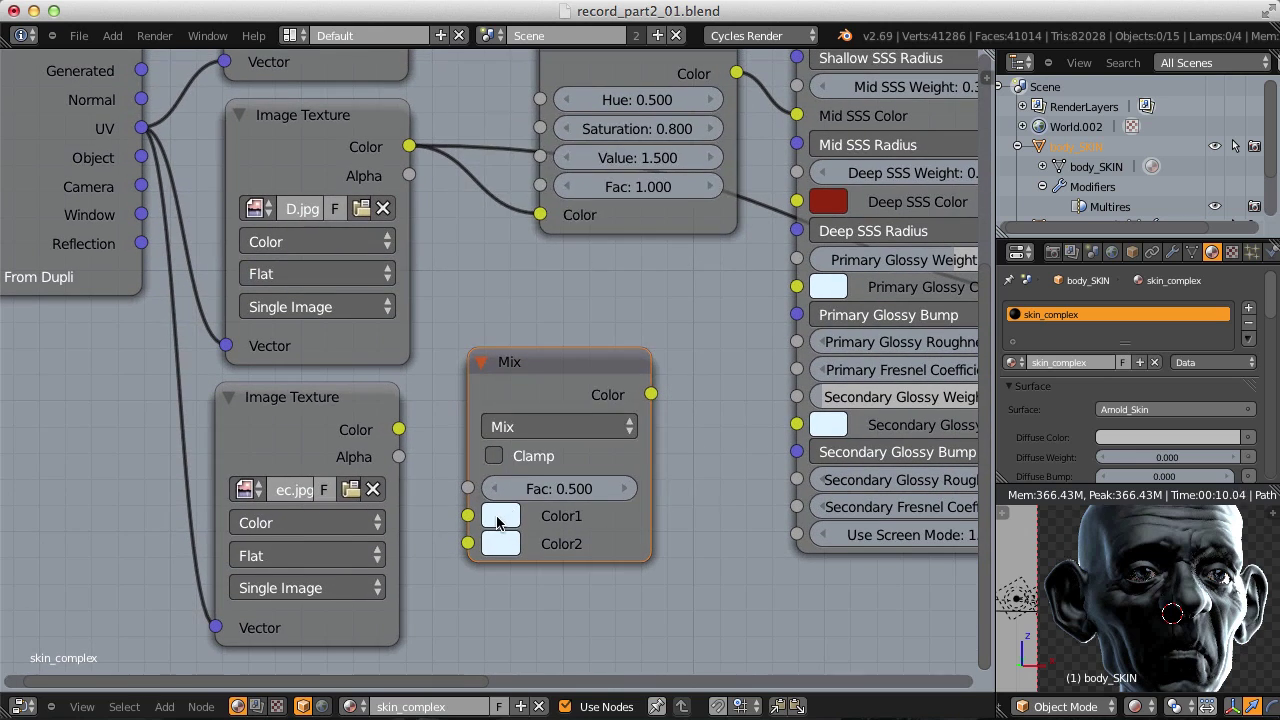
pyautogui.click(508, 502)
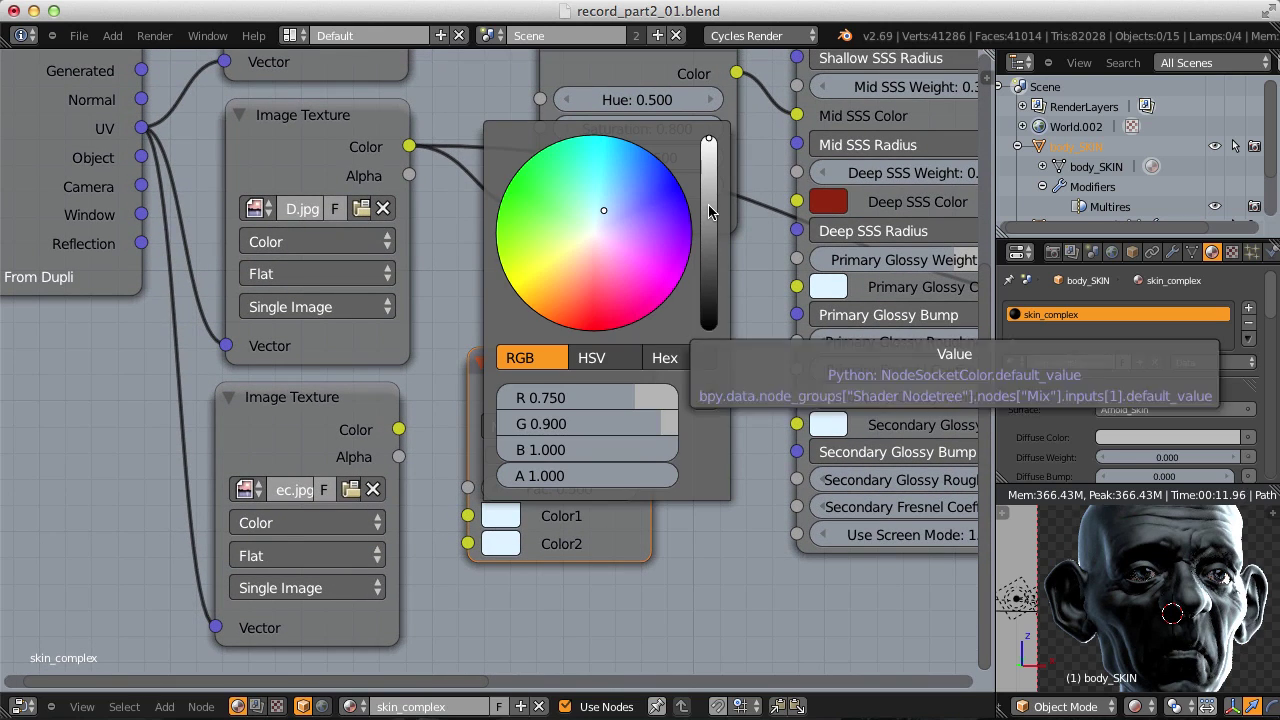
pyautogui.moveTo(710, 212); pyautogui.dragTo(710, 210)
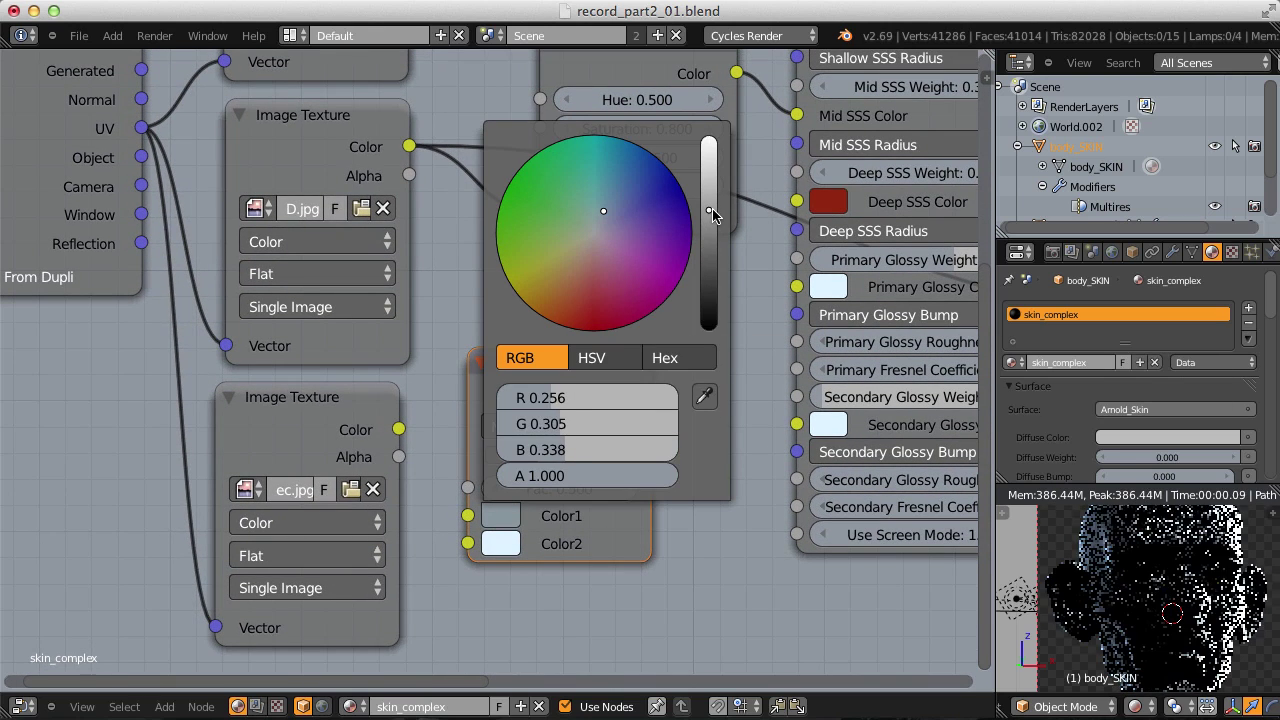
pyautogui.click(603, 362)
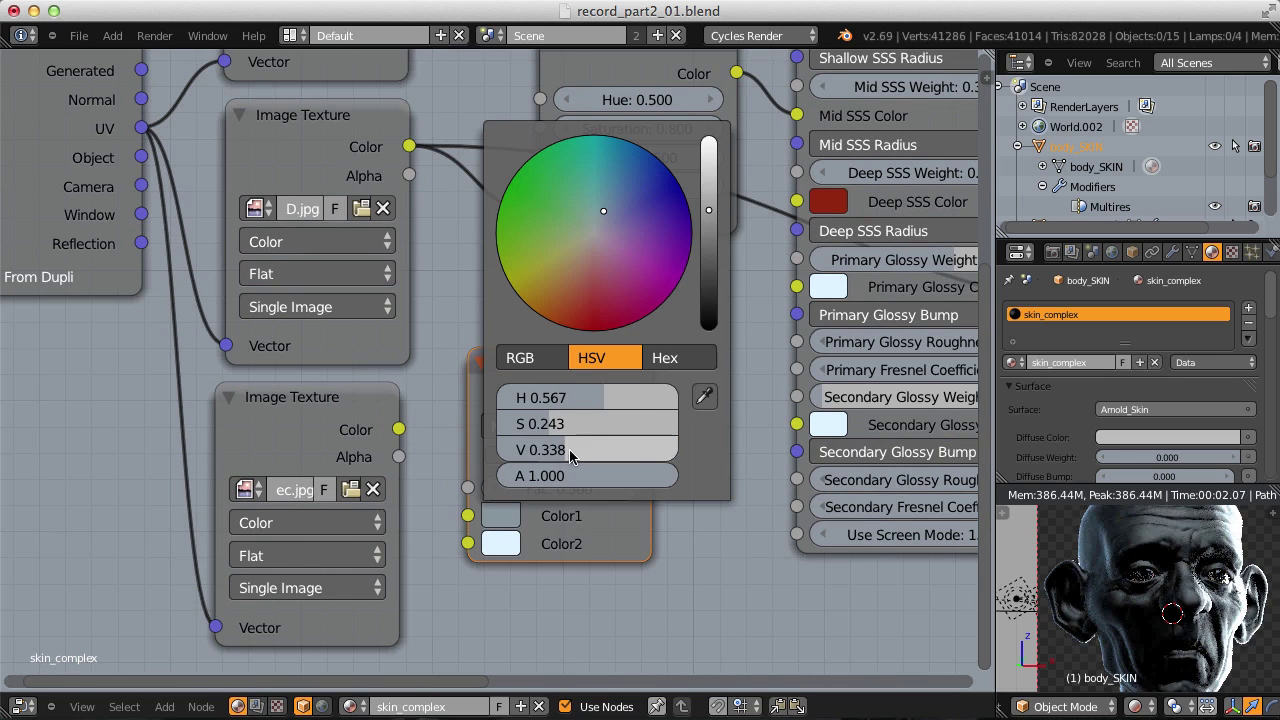
# Step: Wire the SSS_spec texture's Color into the Mix node's Fac and preview the mix through the Emission node on the Material Output's Surface
pyautogui.scroll(-2, 410, 436)
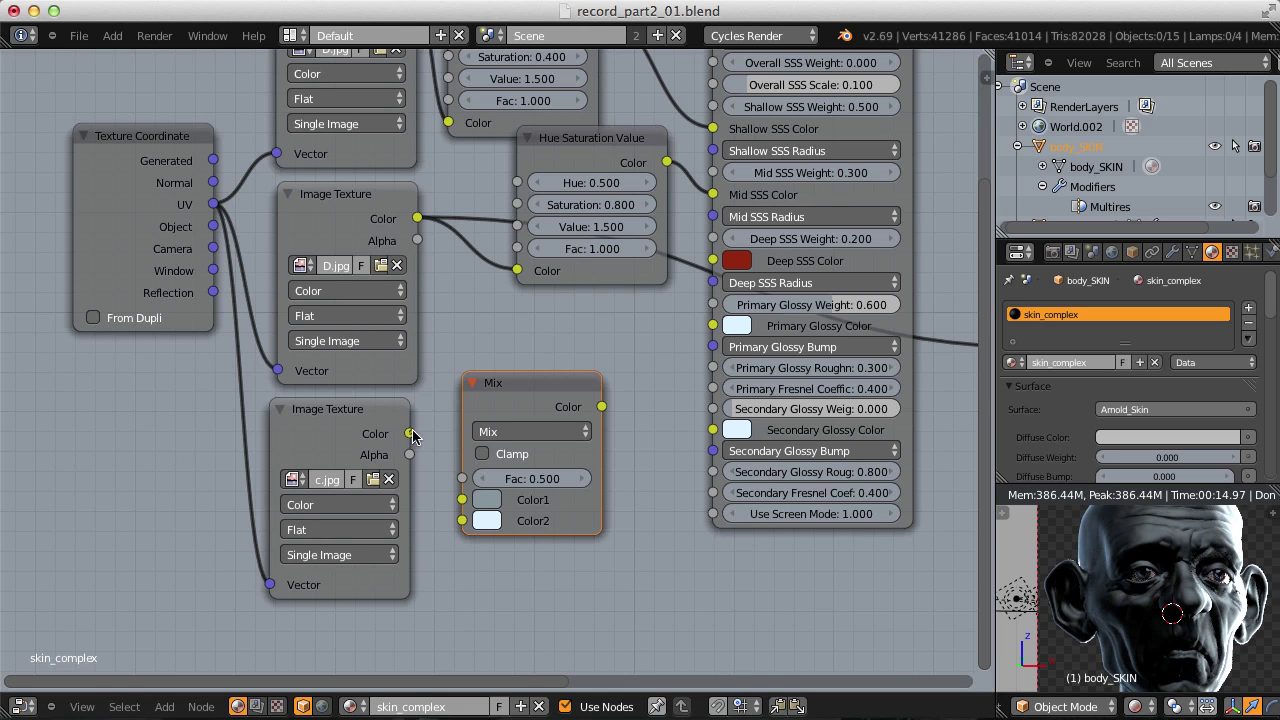
pyautogui.moveTo(410, 434); pyautogui.dragTo(457, 479)
pyautogui.scroll(-3, 457, 479)
pyautogui.moveTo(548, 425); pyautogui.dragTo(234, 556, button='middle')
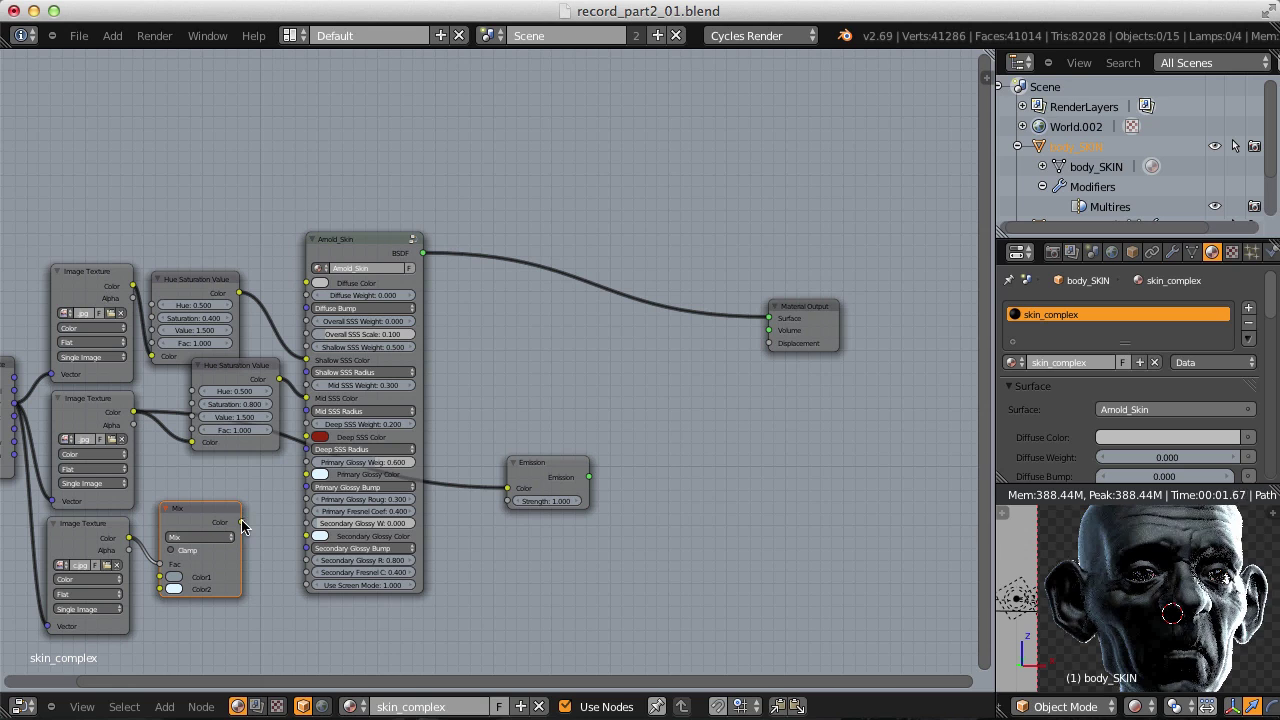
pyautogui.moveTo(241, 522); pyautogui.dragTo(508, 488)
pyautogui.moveTo(589, 477); pyautogui.dragTo(777, 321)
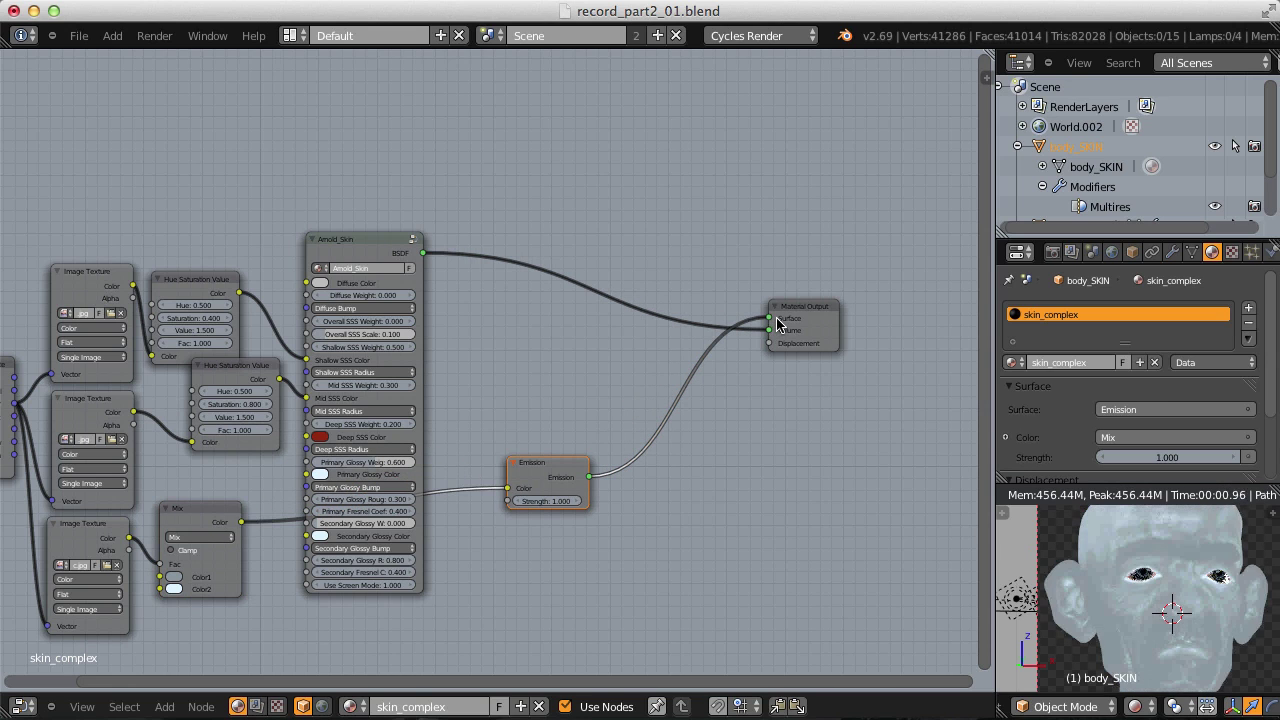
# Step: Wire the Mix node's Color into Arnold_Skin's Primary Glossy Color and reconnect its BSDF to the Material Output's Surface
pyautogui.hscroll(-5, 790, 285)
pyautogui.scroll(5, 740, 390)
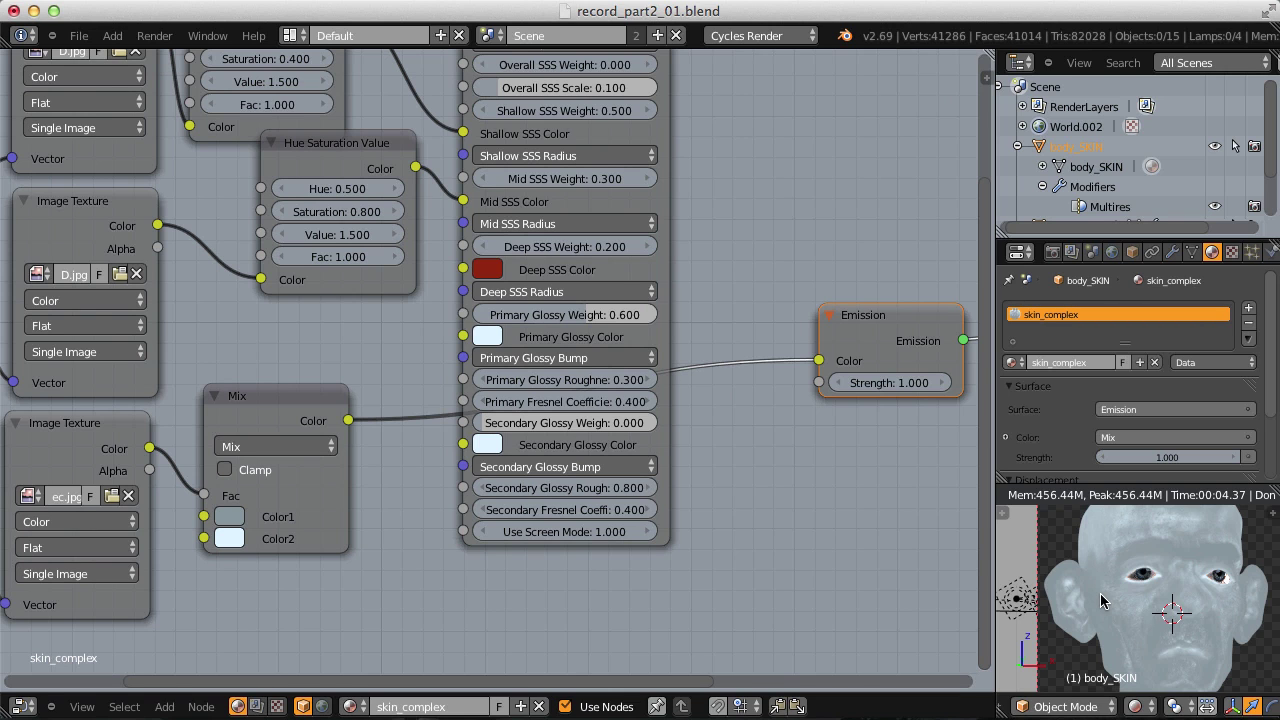
pyautogui.moveTo(377, 368); pyautogui.dragTo(474, 390, button='middle')
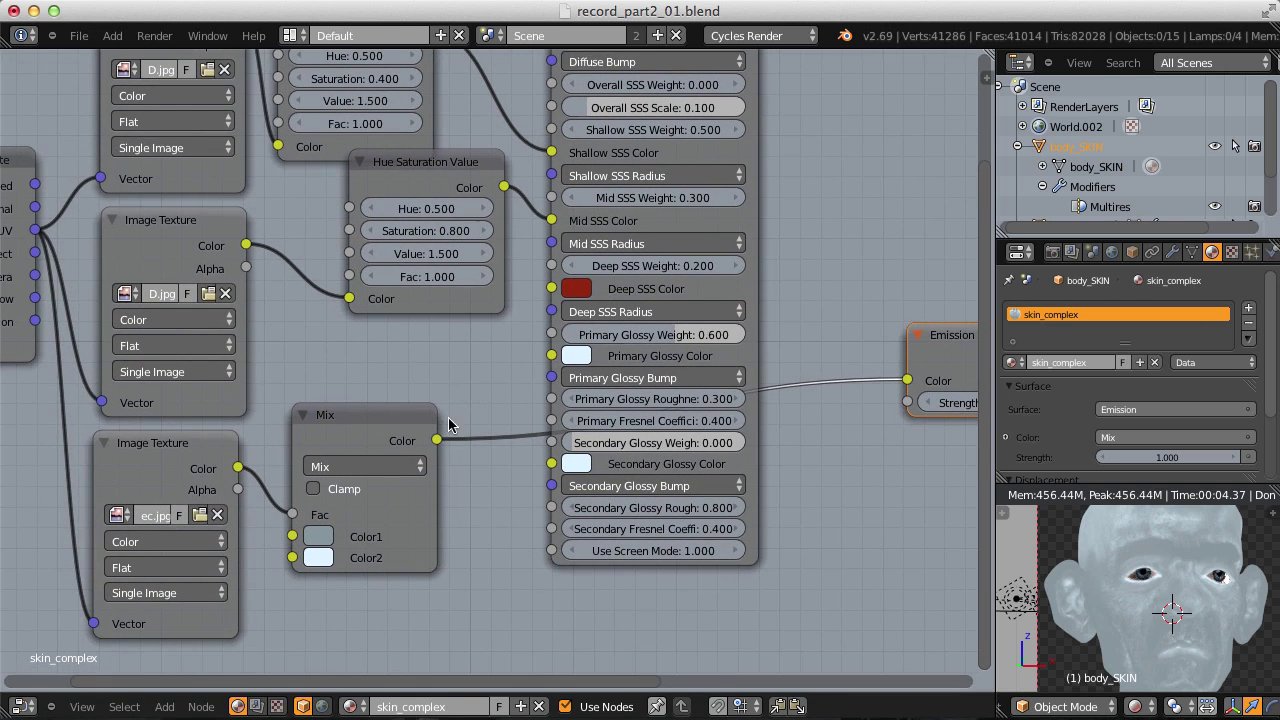
pyautogui.moveTo(437, 439); pyautogui.dragTo(554, 356)
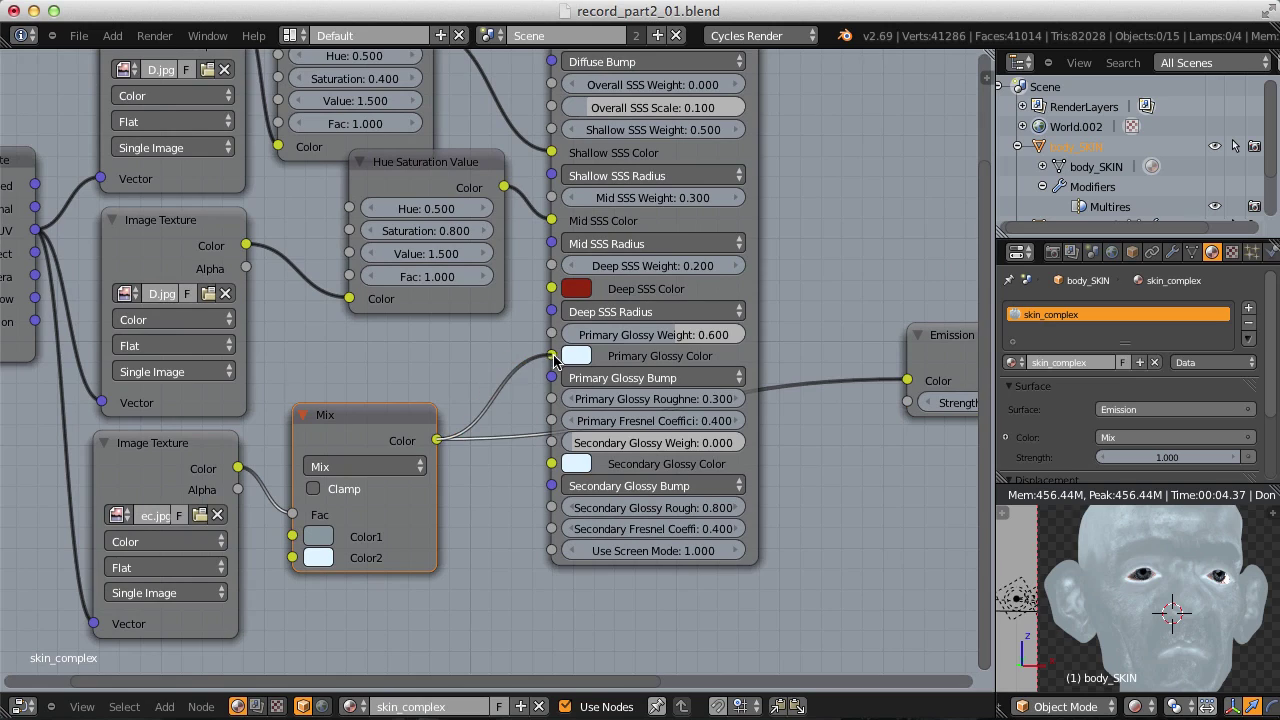
pyautogui.moveTo(556, 360); pyautogui.dragTo(456, 390, button='middle')
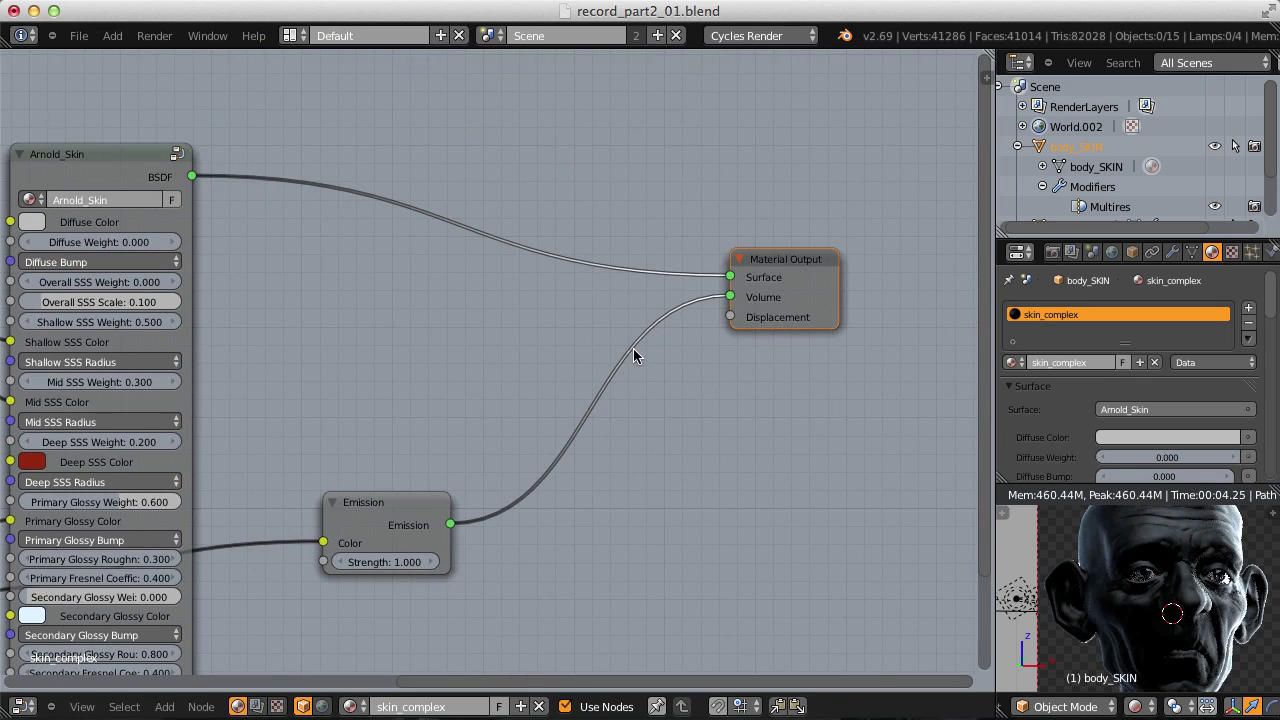
pyautogui.scroll(5, 1160, 542)
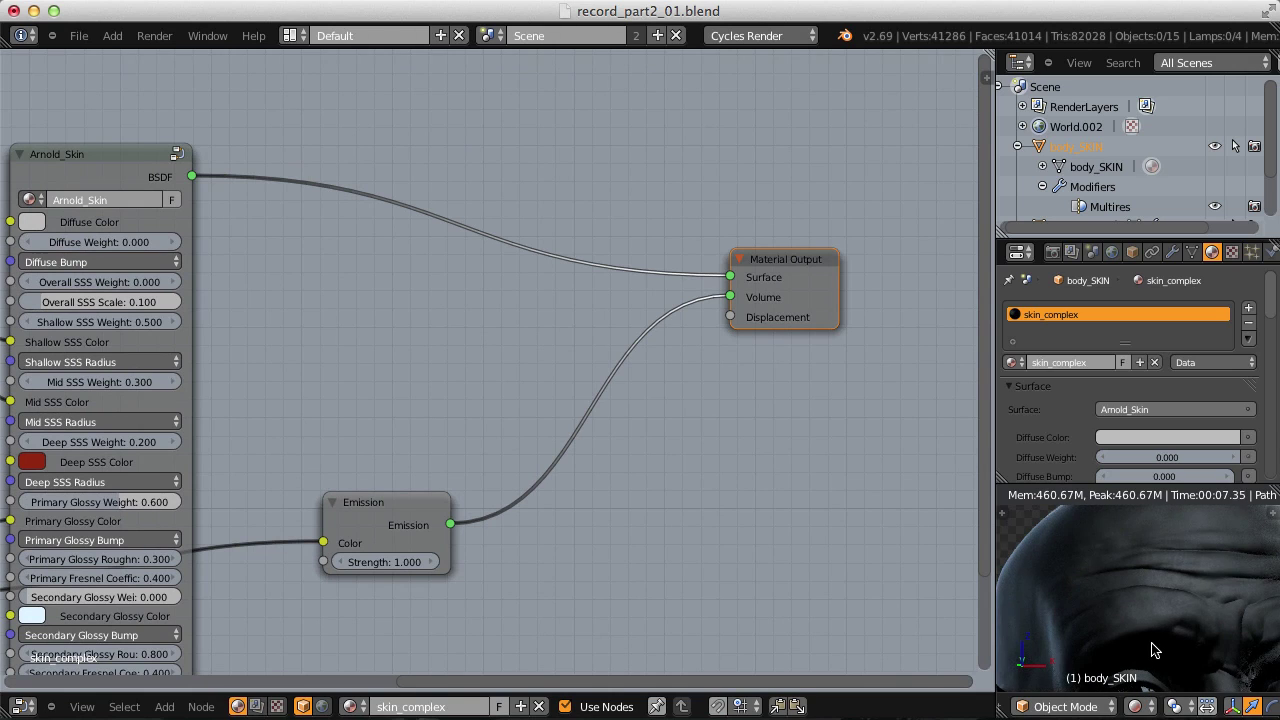
# Step: Darken the Mix node's Color1 by setting its HSV value to 0.1
pyautogui.moveTo(623, 457); pyautogui.dragTo(717, 177, button='middle')
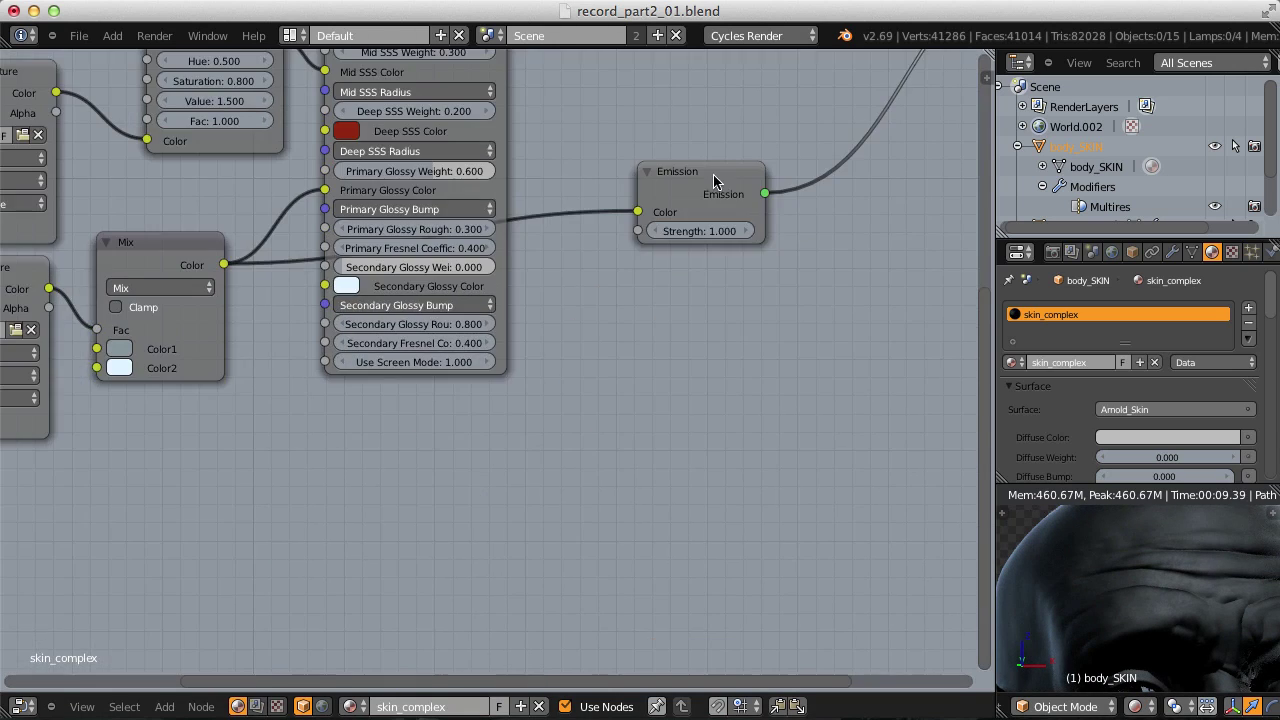
pyautogui.scroll(4, 191, 412)
pyautogui.moveTo(191, 412); pyautogui.dragTo(281, 412, button='middle')
pyautogui.click(365, 442)
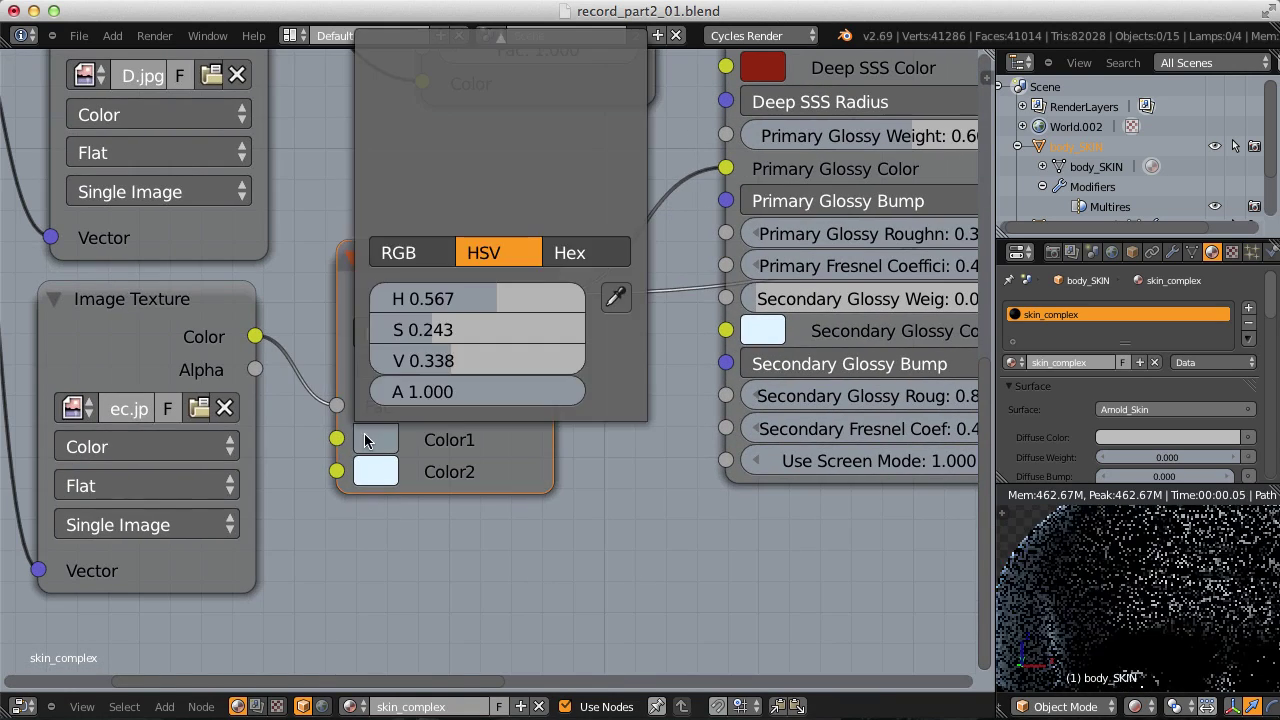
pyautogui.click(455, 361)
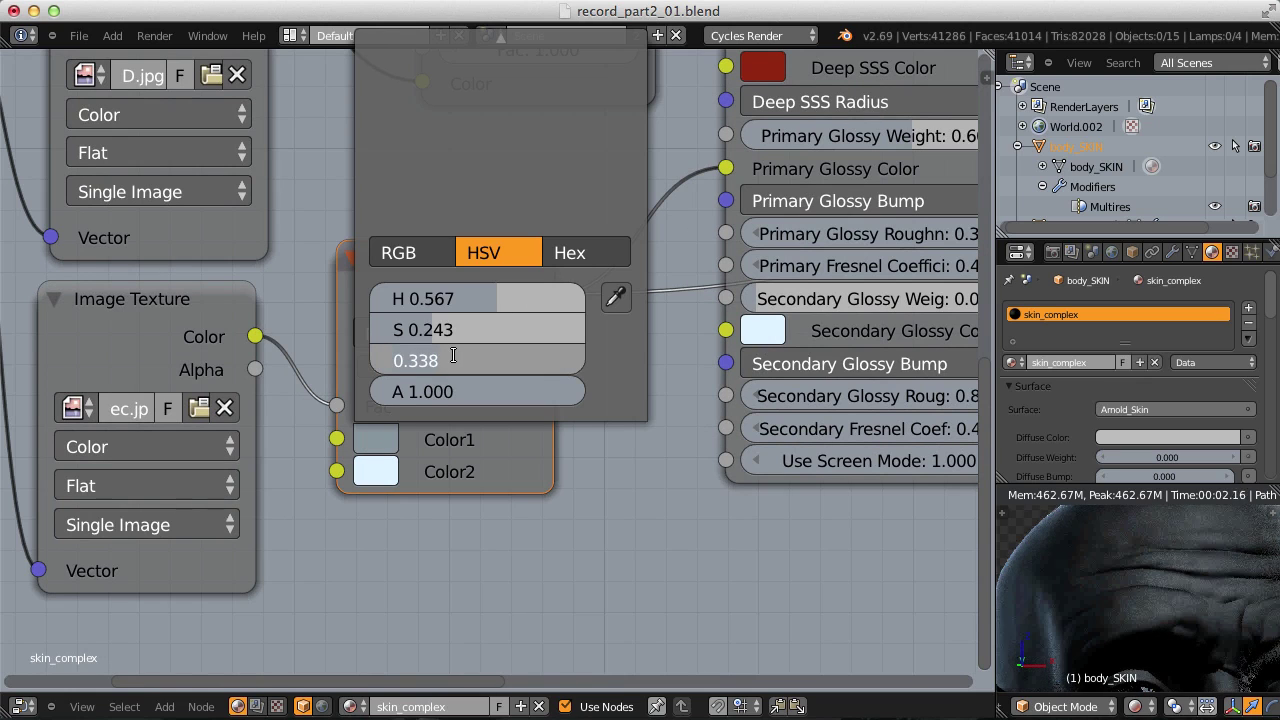
pyautogui.press('BackSpace')
pyautogui.write('0.1')
pyautogui.press('Return')
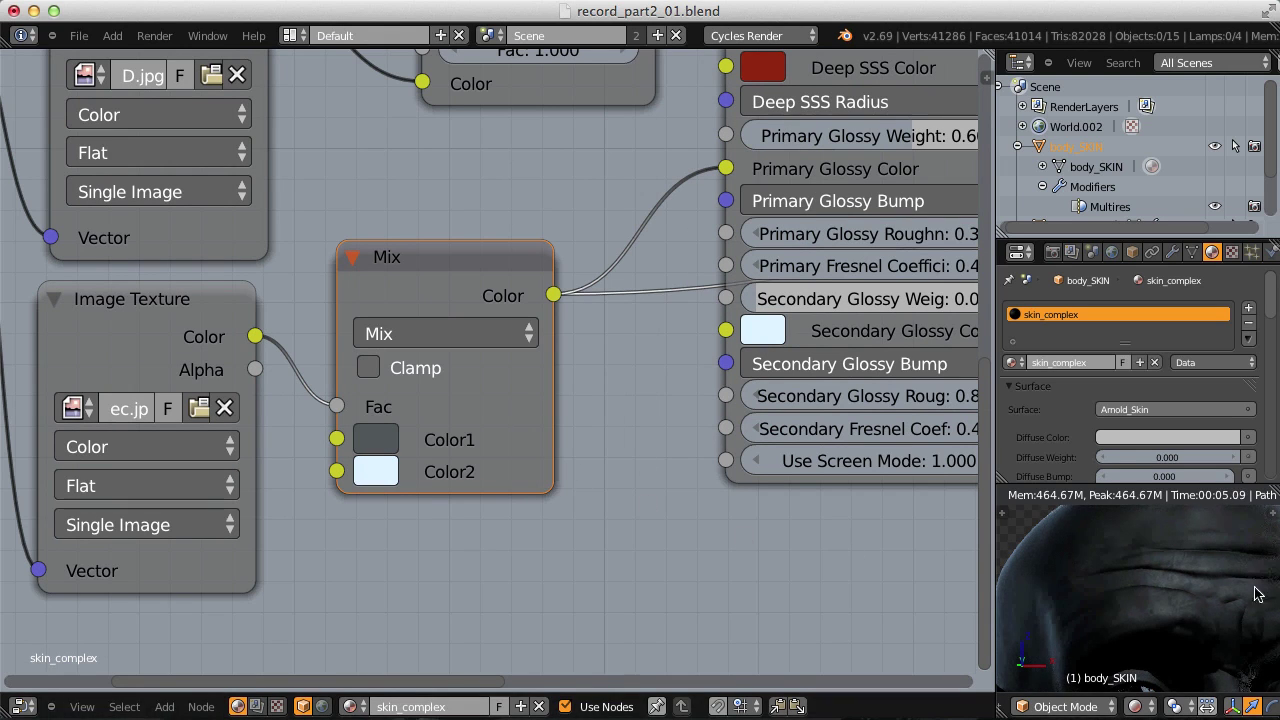
# Step: Check the Mix node's Color2 HSV values and review the primary and secondary glossy inputs on the Arnold_Skin node
pyautogui.click(388, 480)
pyautogui.scroll(1, 380, 490)
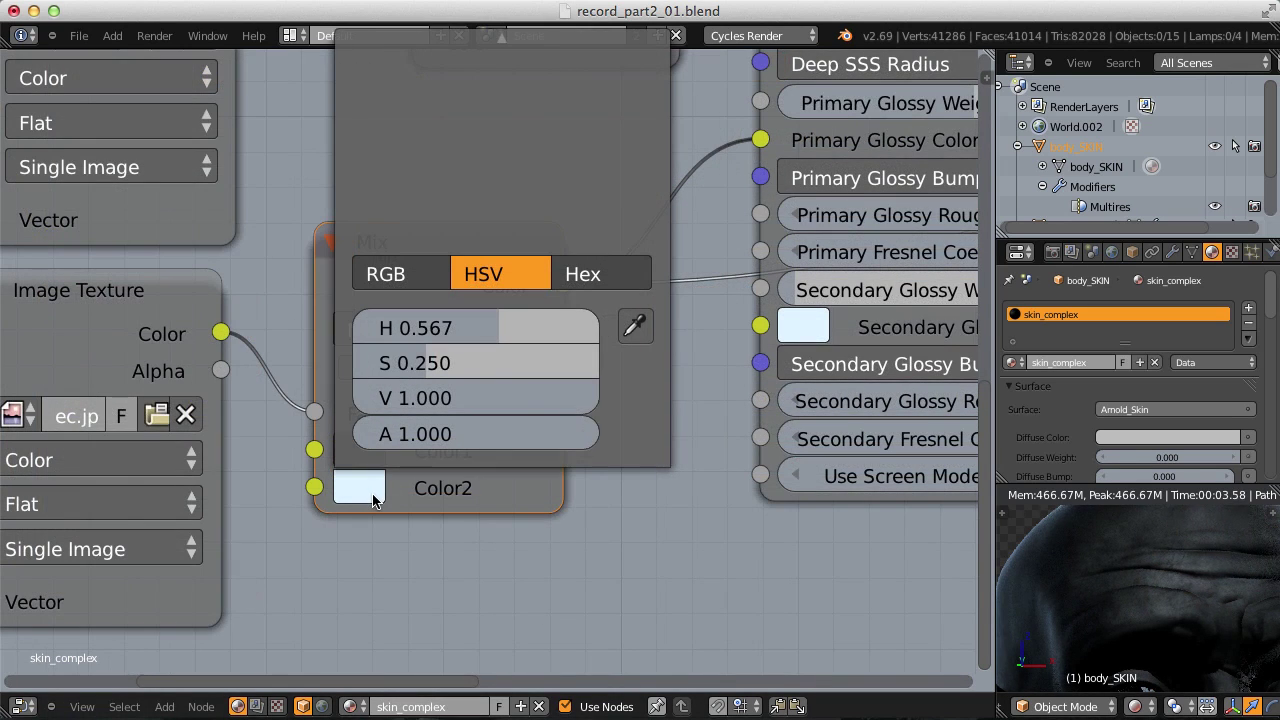
pyautogui.scroll(-2, 486, 491)
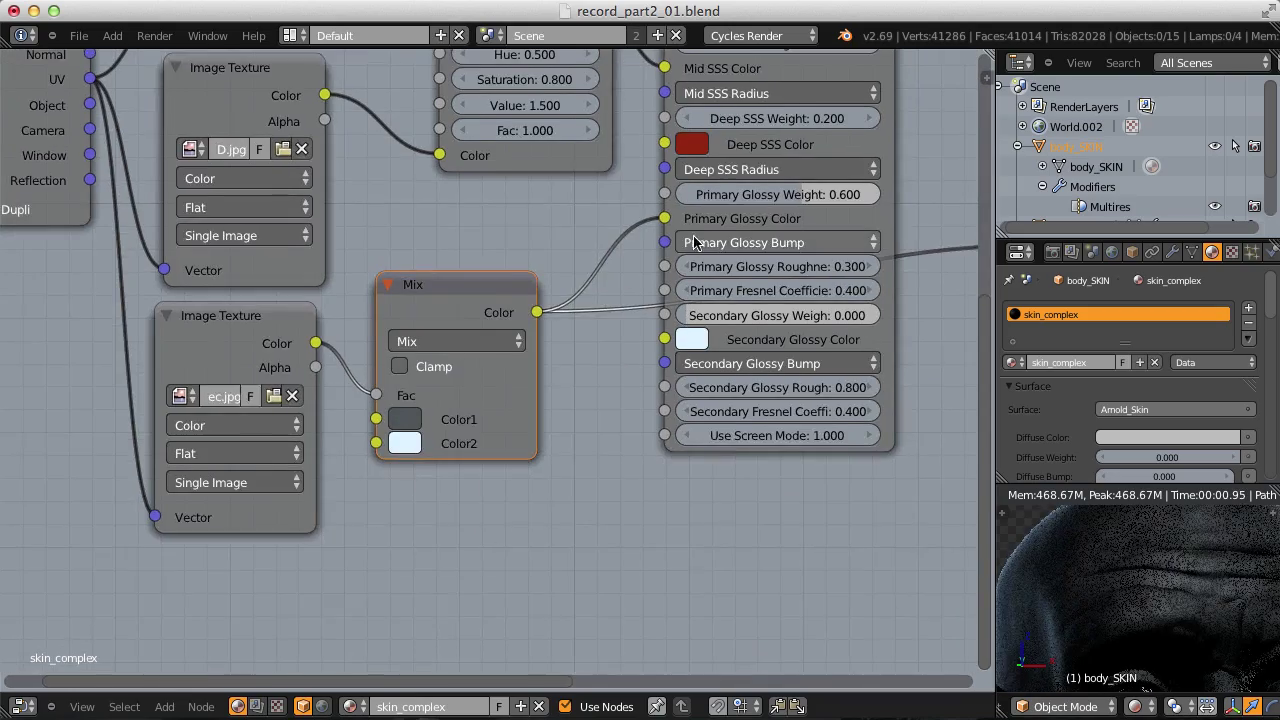
pyautogui.scroll(2, 600, 340)
pyautogui.scroll(3, 633, 298)
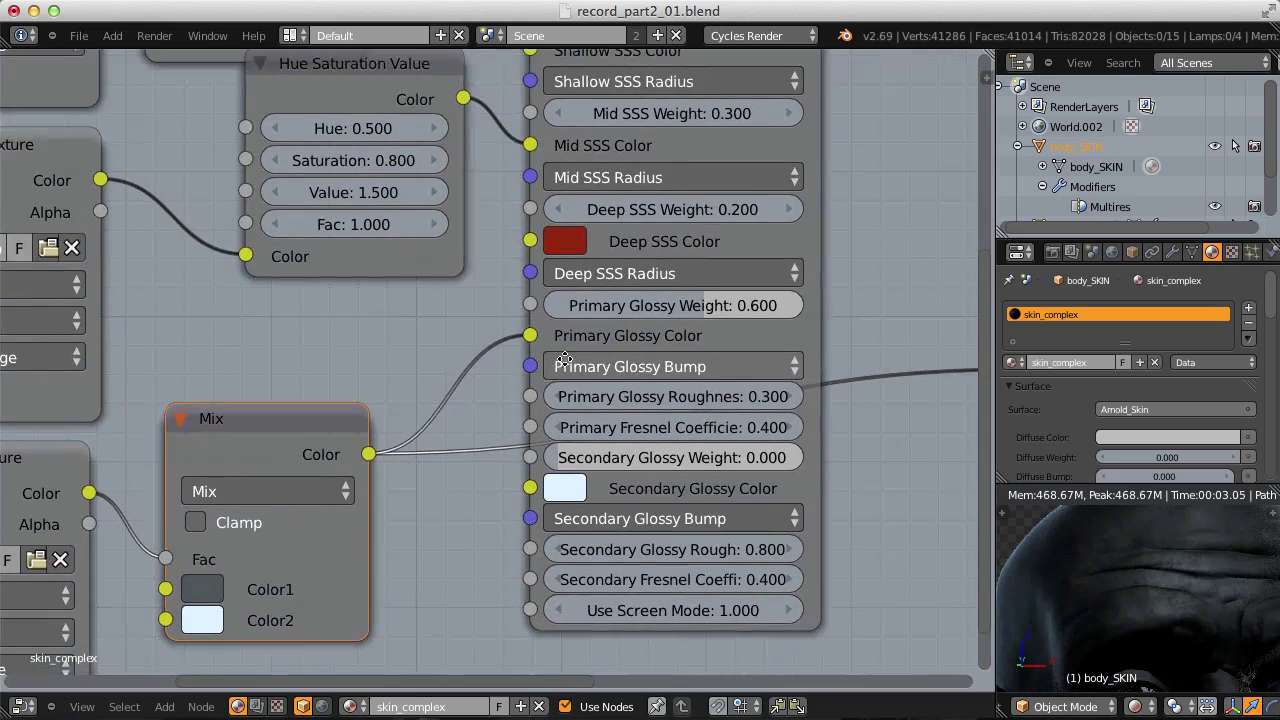
pyautogui.scroll(-1, 610, 356)
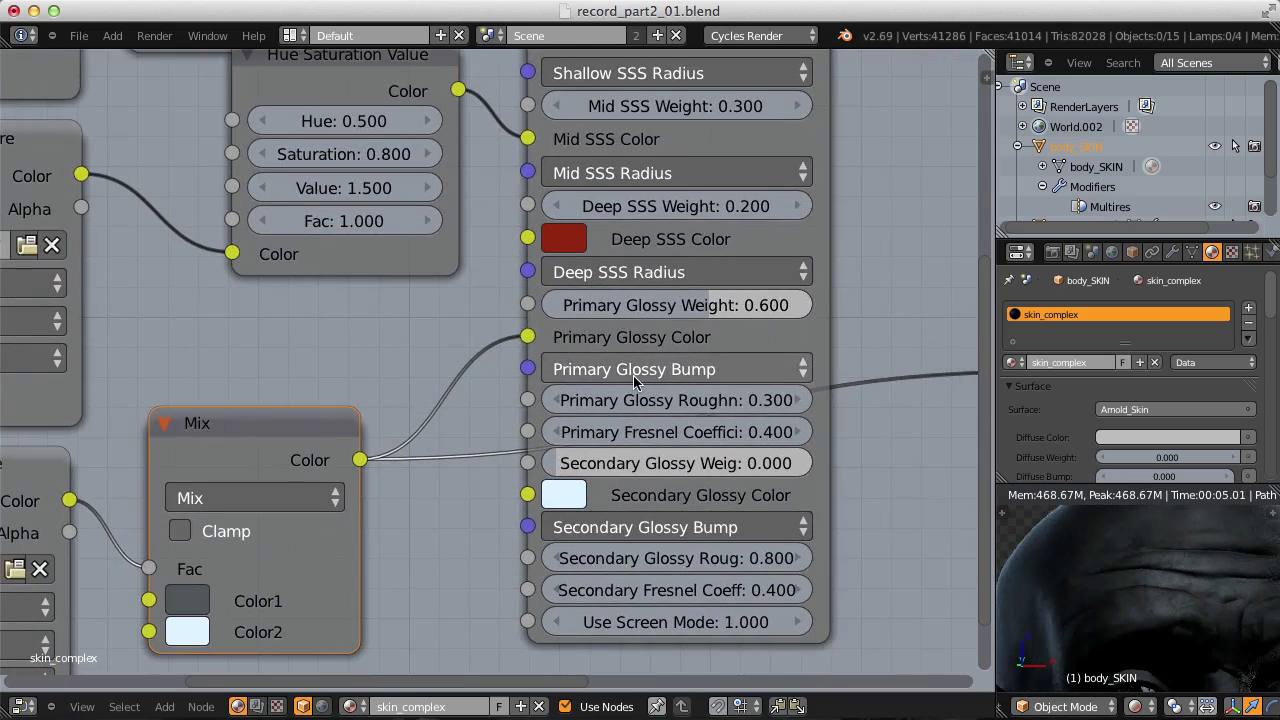
pyautogui.moveTo(608, 369); pyautogui.dragTo(742, 335, button='middle')
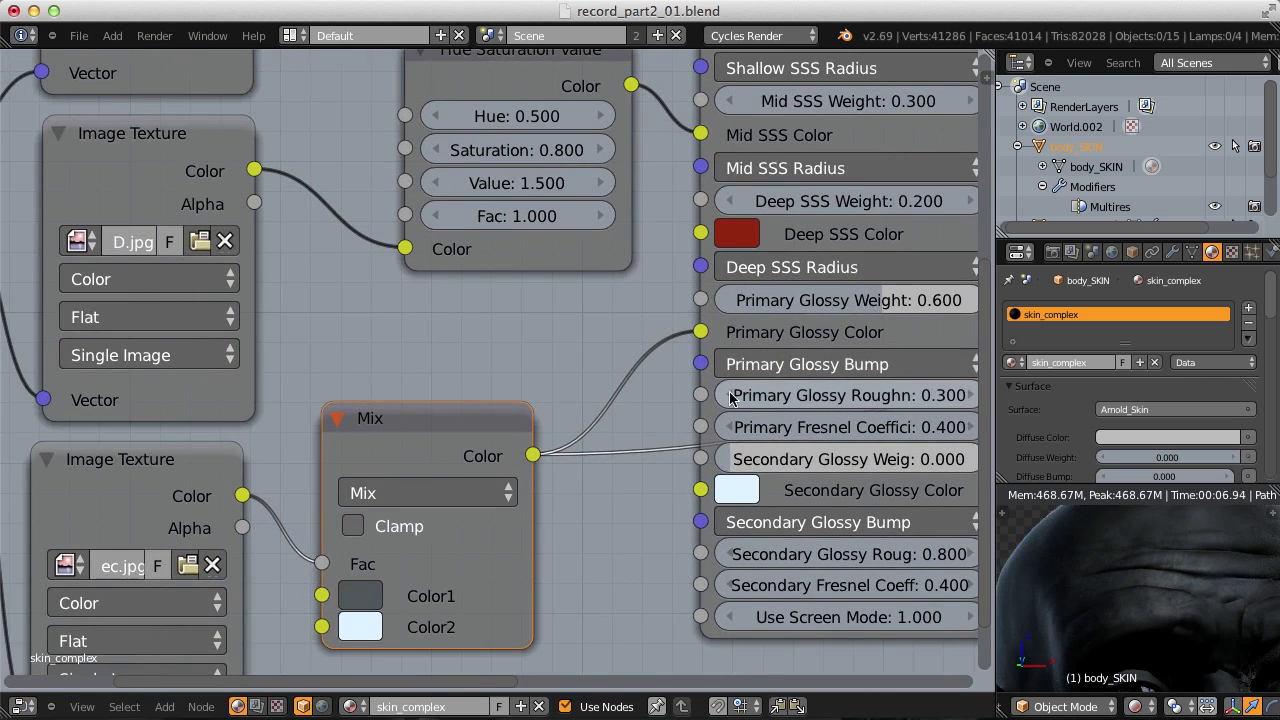
pyautogui.scroll(-2, 742, 324)
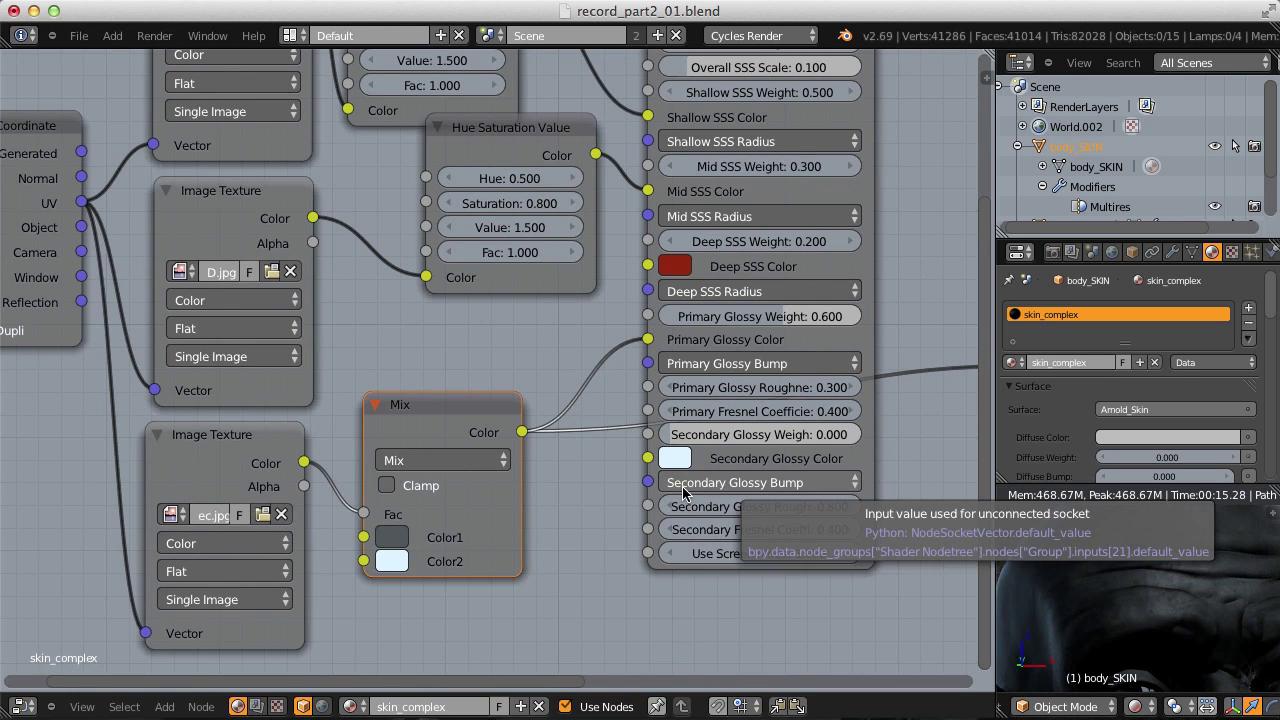
pyautogui.scroll(5, 733, 350)
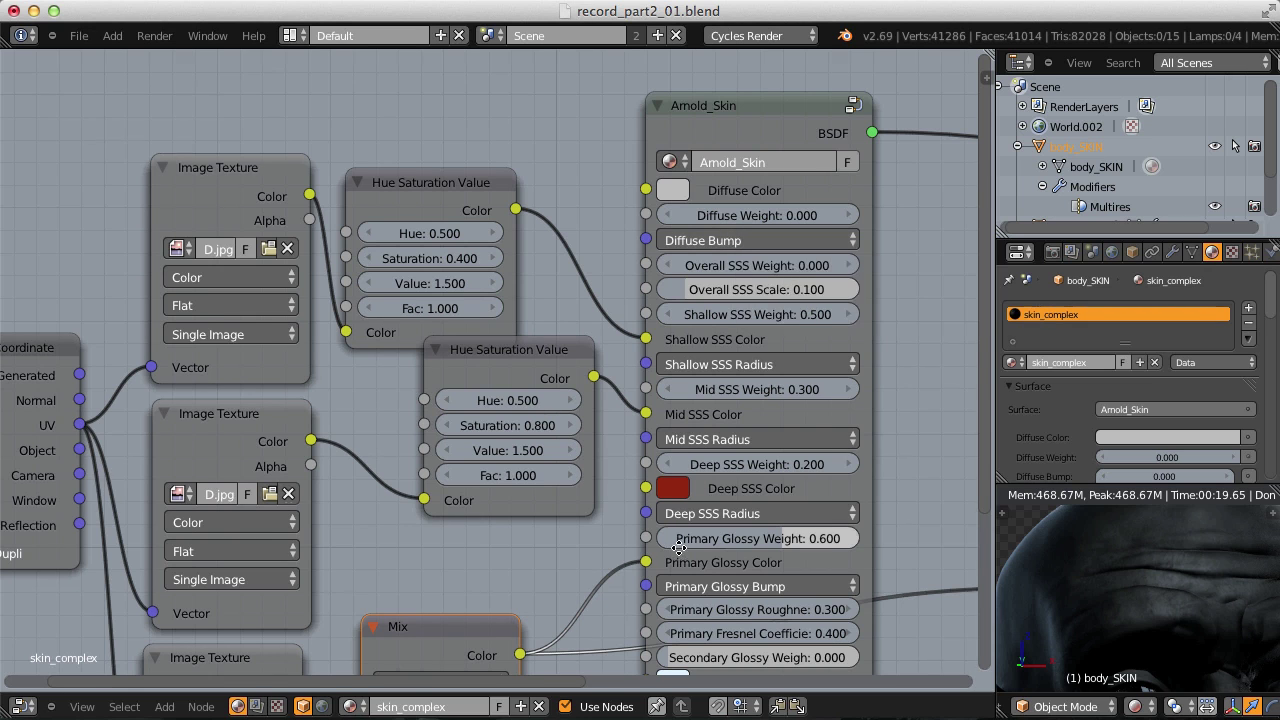
pyautogui.moveTo(586, 636); pyautogui.dragTo(651, 304, button='middle')
pyautogui.scroll(3, 651, 304)
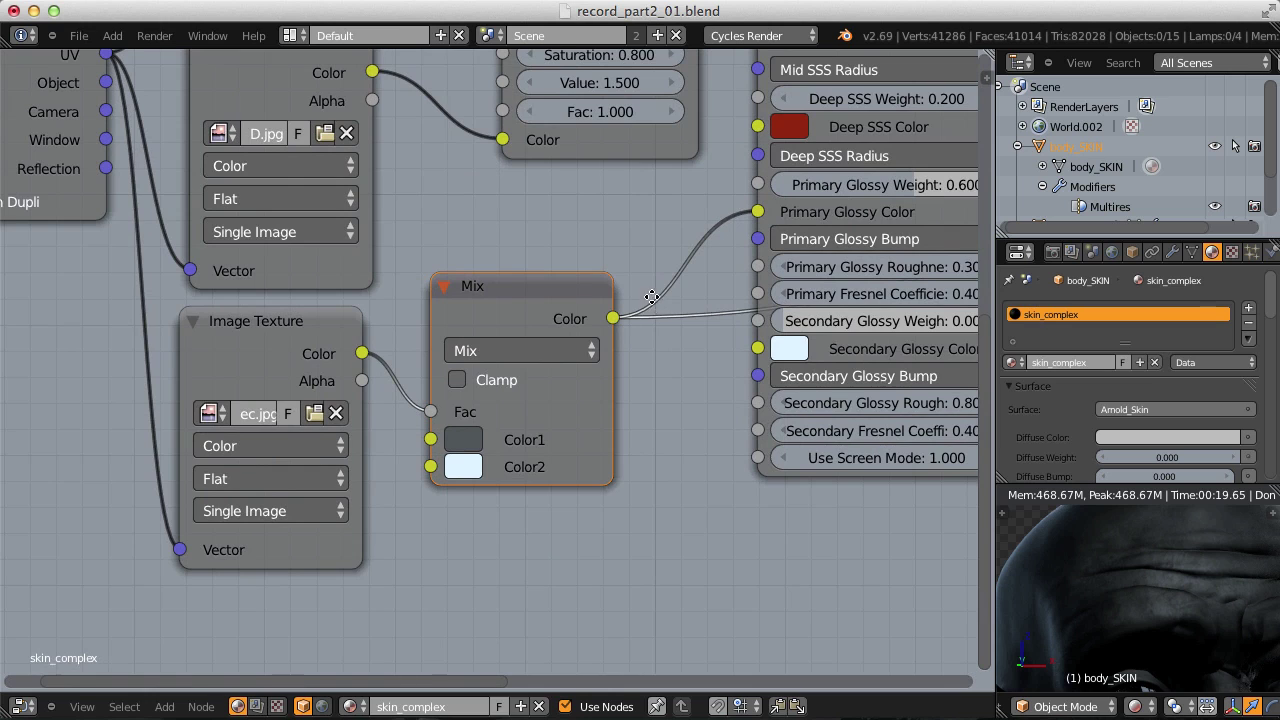
# Step: Shift the Texture Coordinate node away from the textures and duplicate the SSS_spec Image Texture node, placing the copy beneath it
pyautogui.scroll(-4, 651, 304)
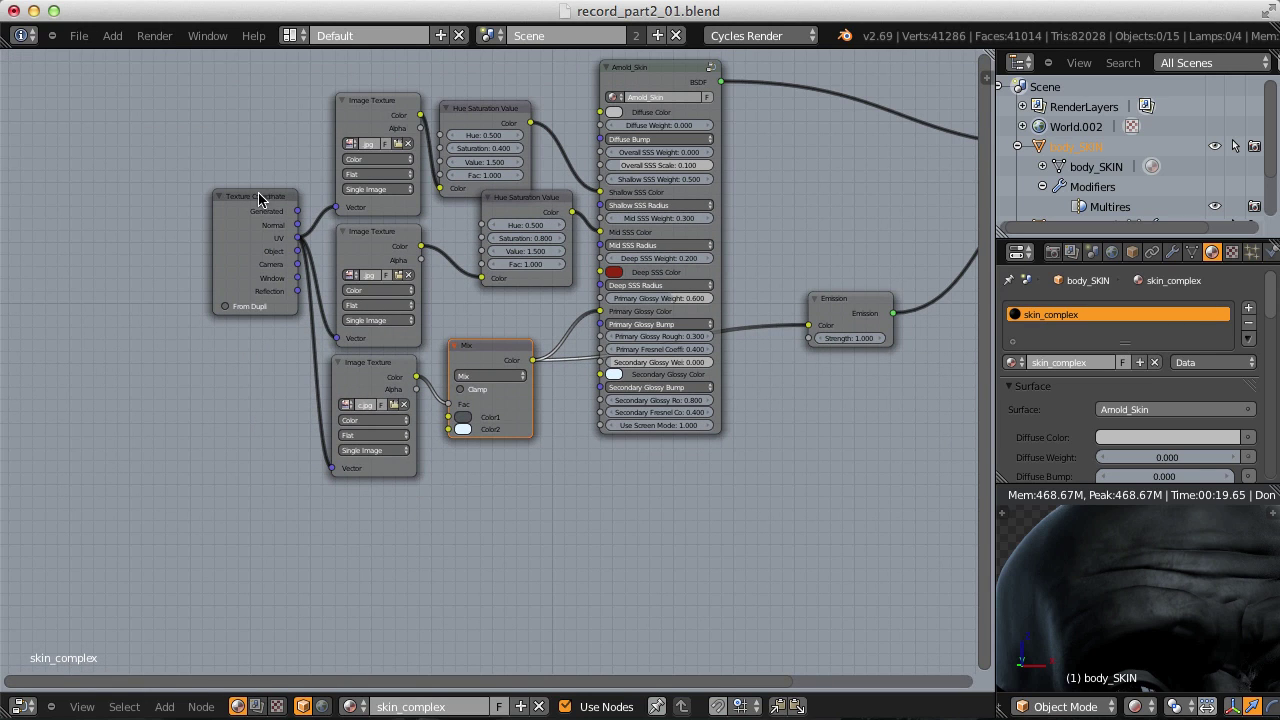
pyautogui.moveTo(258, 197); pyautogui.dragTo(155, 210)
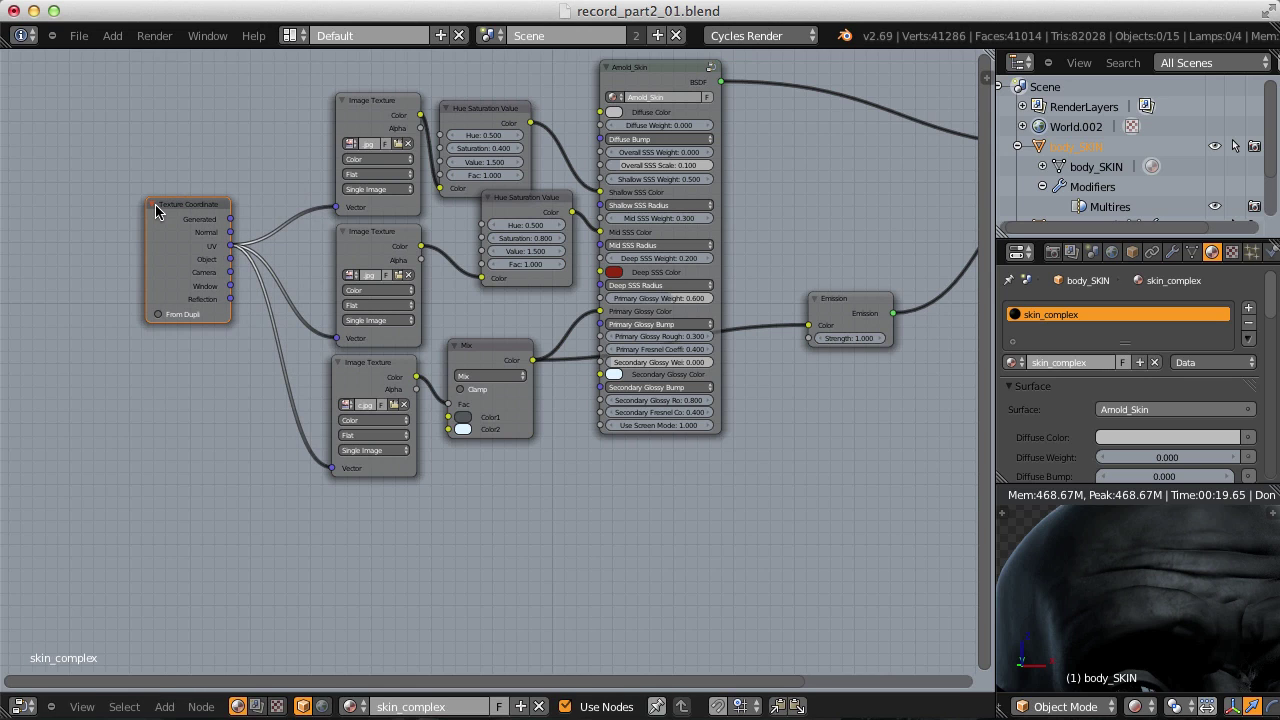
pyautogui.click(390, 364)
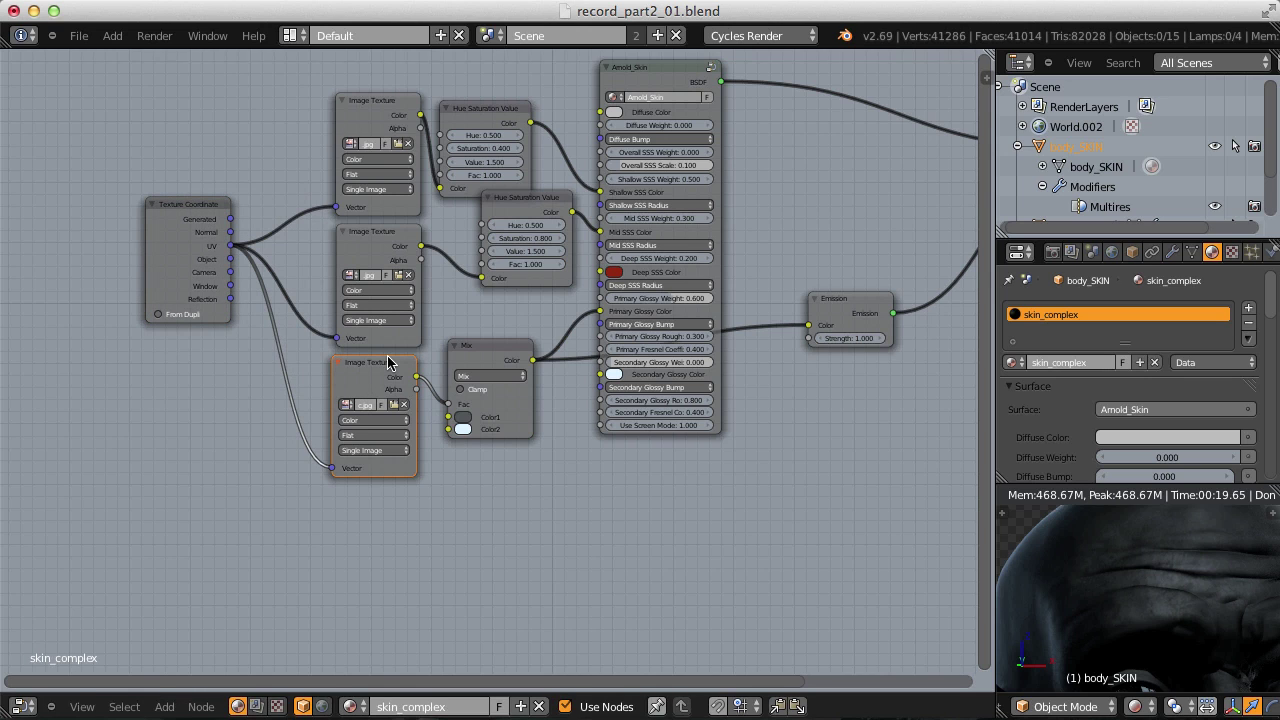
pyautogui.hotkey('shift', 'd')
pyautogui.click(392, 507)
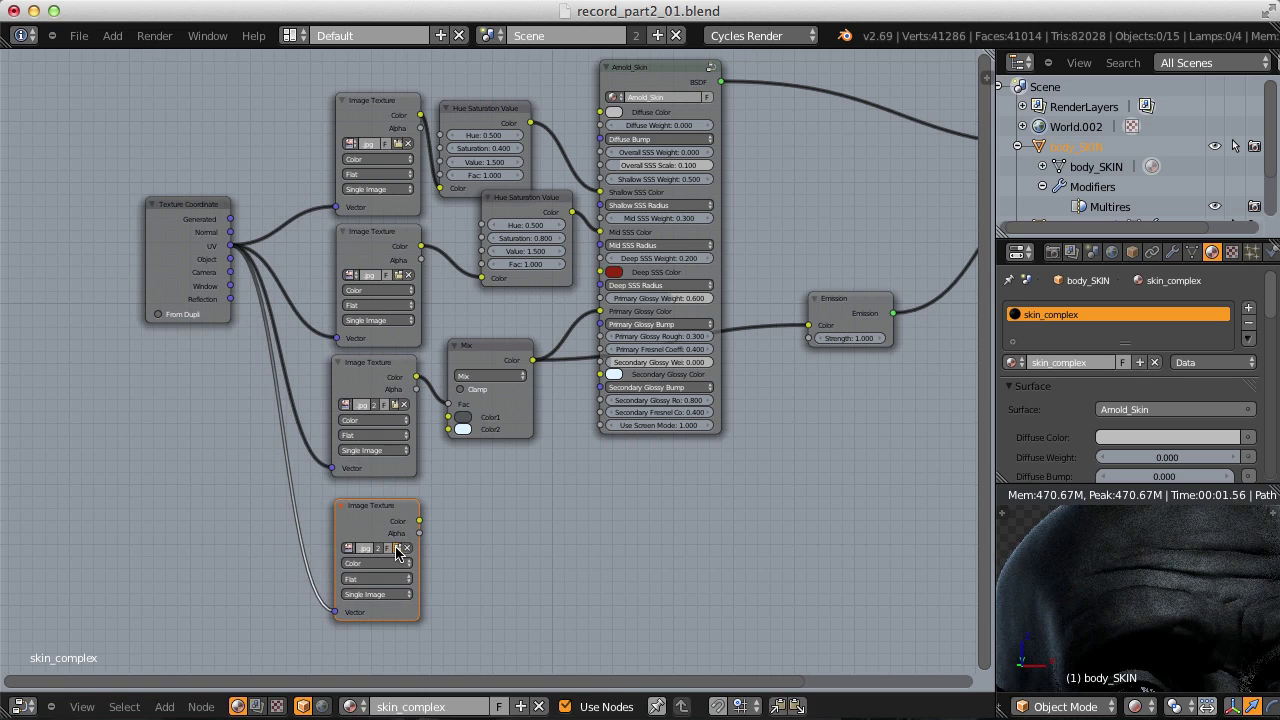
# Step: Load the displacement image into the new Image Texture node and wire its Color to the Material Output's Displacement
pyautogui.click(398, 549)
pyautogui.doubleClick(326, 571)
pyautogui.moveTo(525, 426); pyautogui.dragTo(291, 482, button='middle')
pyautogui.moveTo(186, 576); pyautogui.dragTo(844, 232)
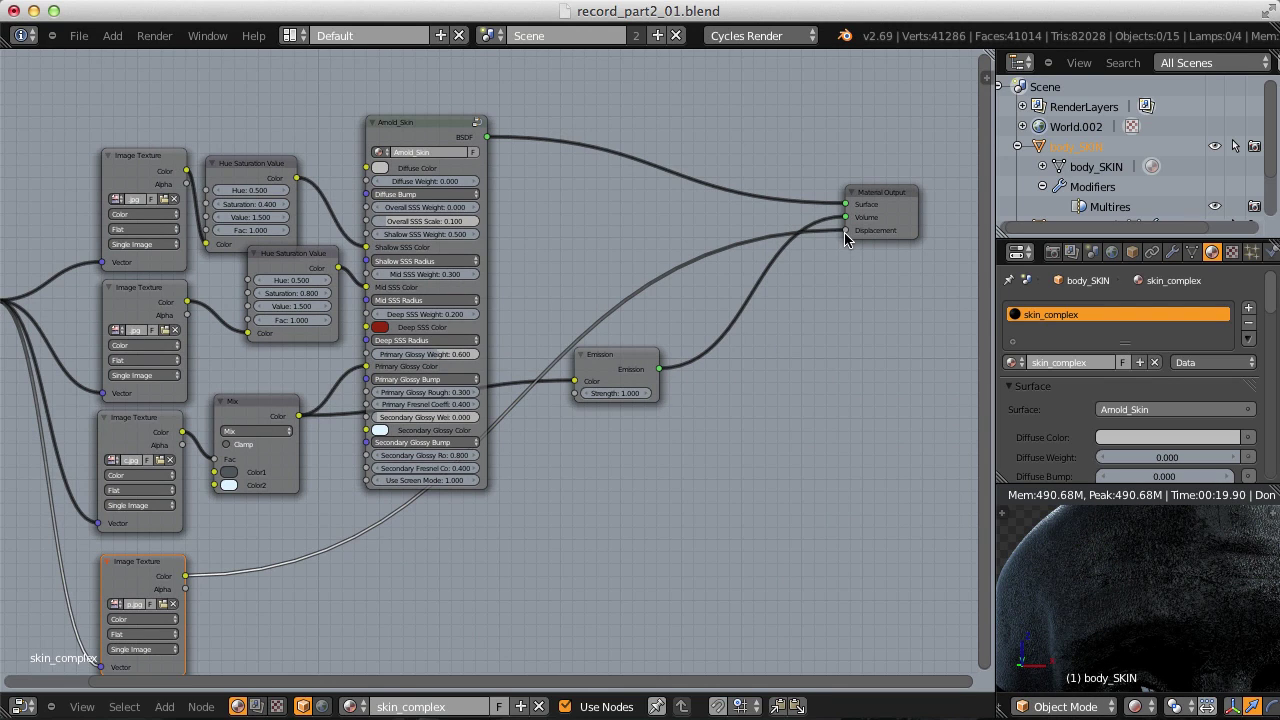
# Step: Insert a Math node on the link between the displacement texture and the Material Output, and set its operation to Multiply
pyautogui.moveTo(362, 430); pyautogui.dragTo(471, 286, button='middle')
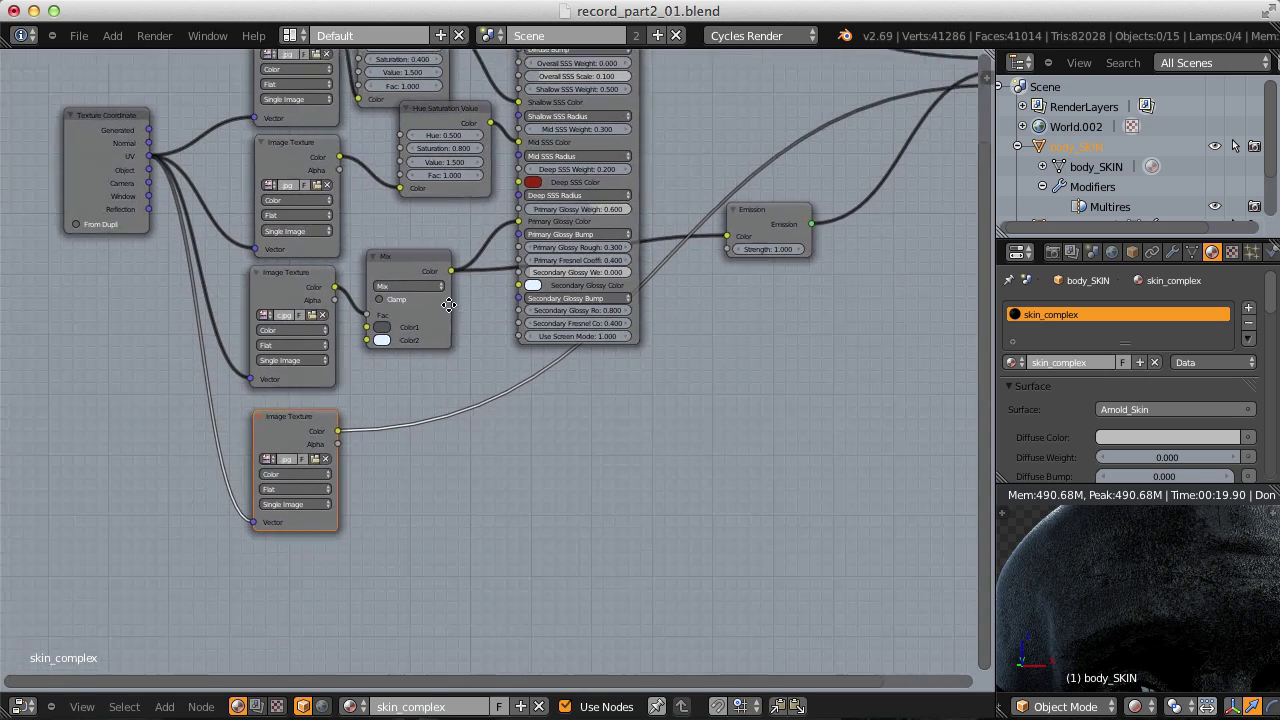
pyautogui.scroll(3, 471, 290)
pyautogui.hotkey('shift', 'a')
pyautogui.moveTo(476, 365)
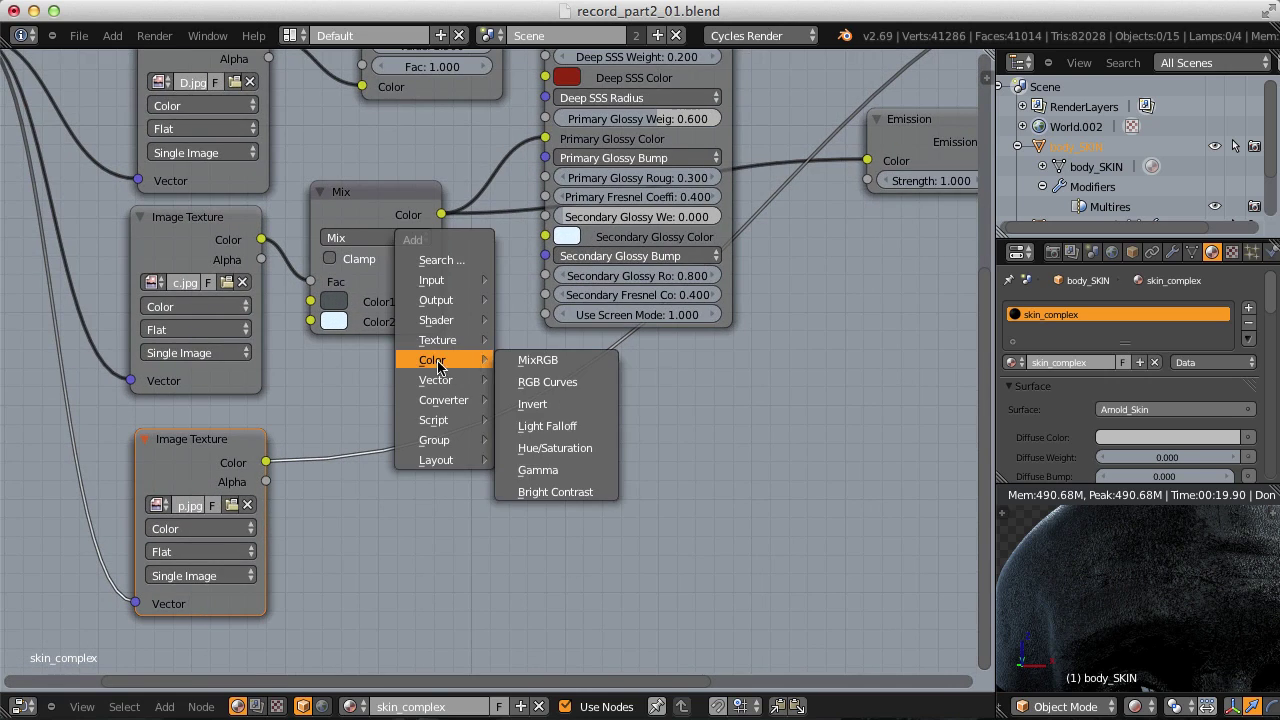
pyautogui.moveTo(445, 402)
pyautogui.click(527, 406)
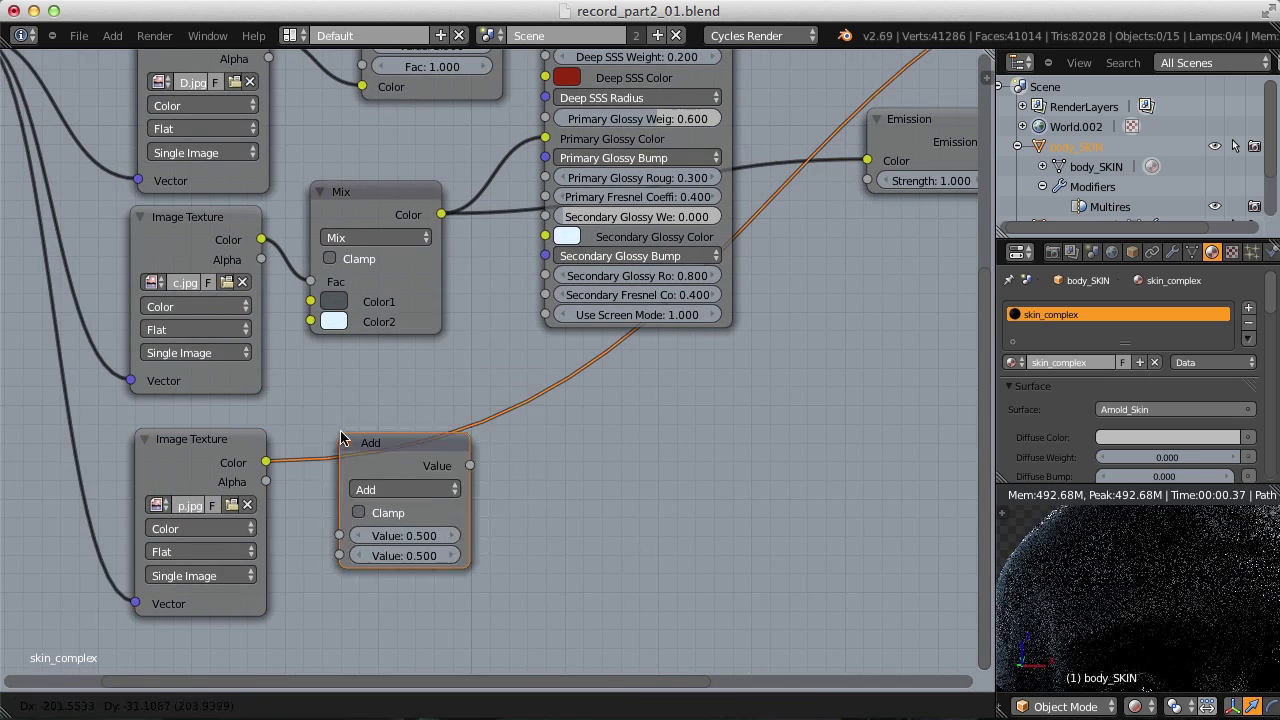
pyautogui.click(322, 407)
pyautogui.click(386, 460)
pyautogui.click(383, 401)
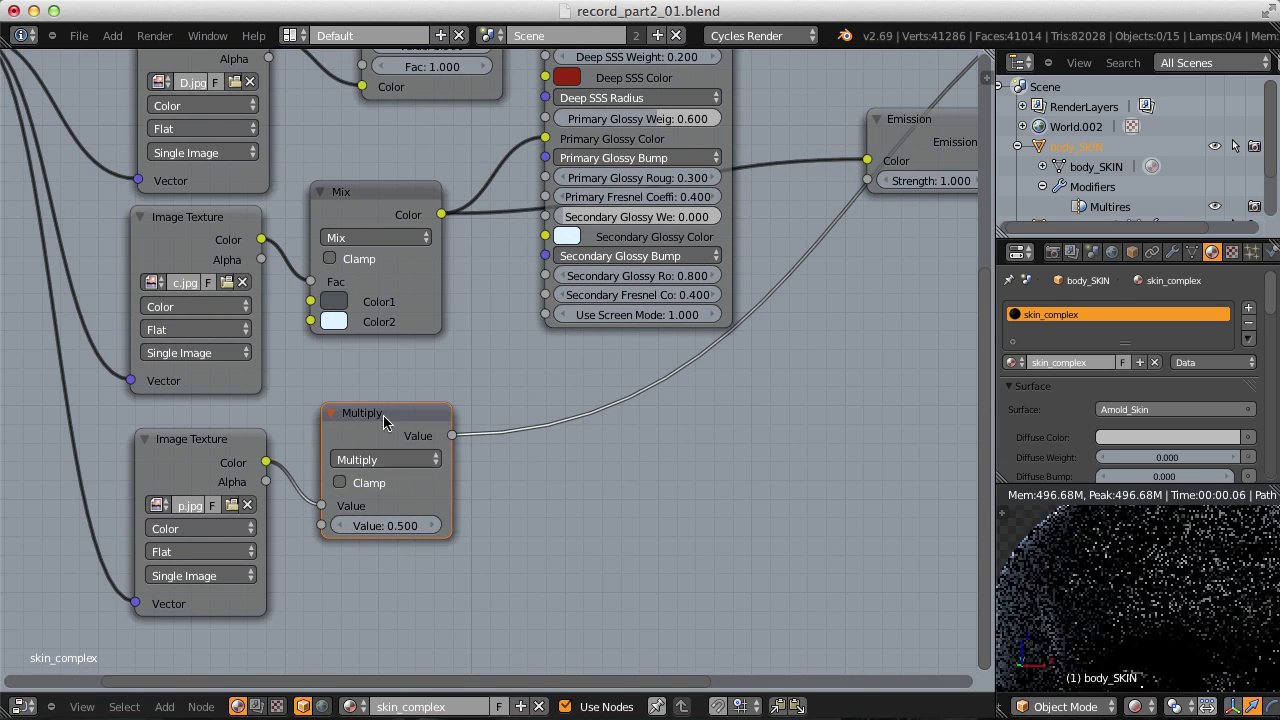
# Step: Try the Multiply node's second value at 0.1 and at 0.2
pyautogui.click(381, 525)
pyautogui.write('0.1')
pyautogui.press('Return')
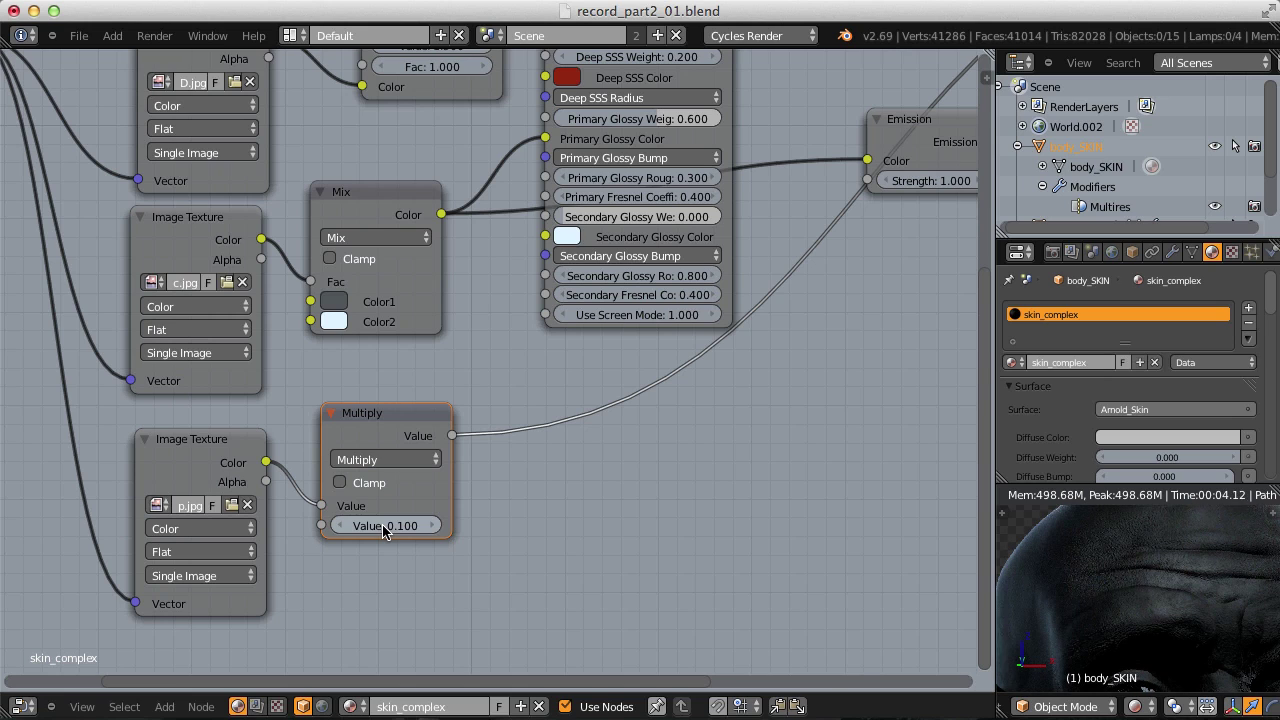
pyautogui.click(384, 528)
pyautogui.write('0.2')
pyautogui.press('Return')
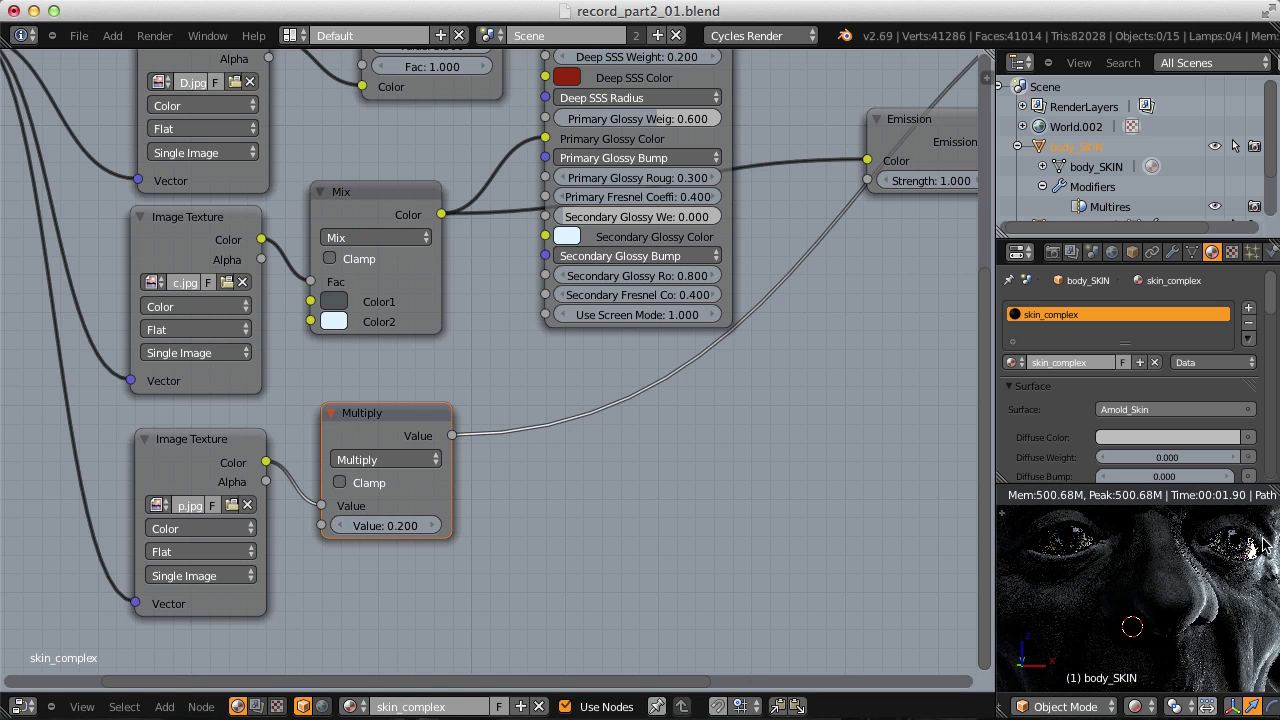
# Step: Set the Multiply node's second value to 0.4
pyautogui.click(375, 524)
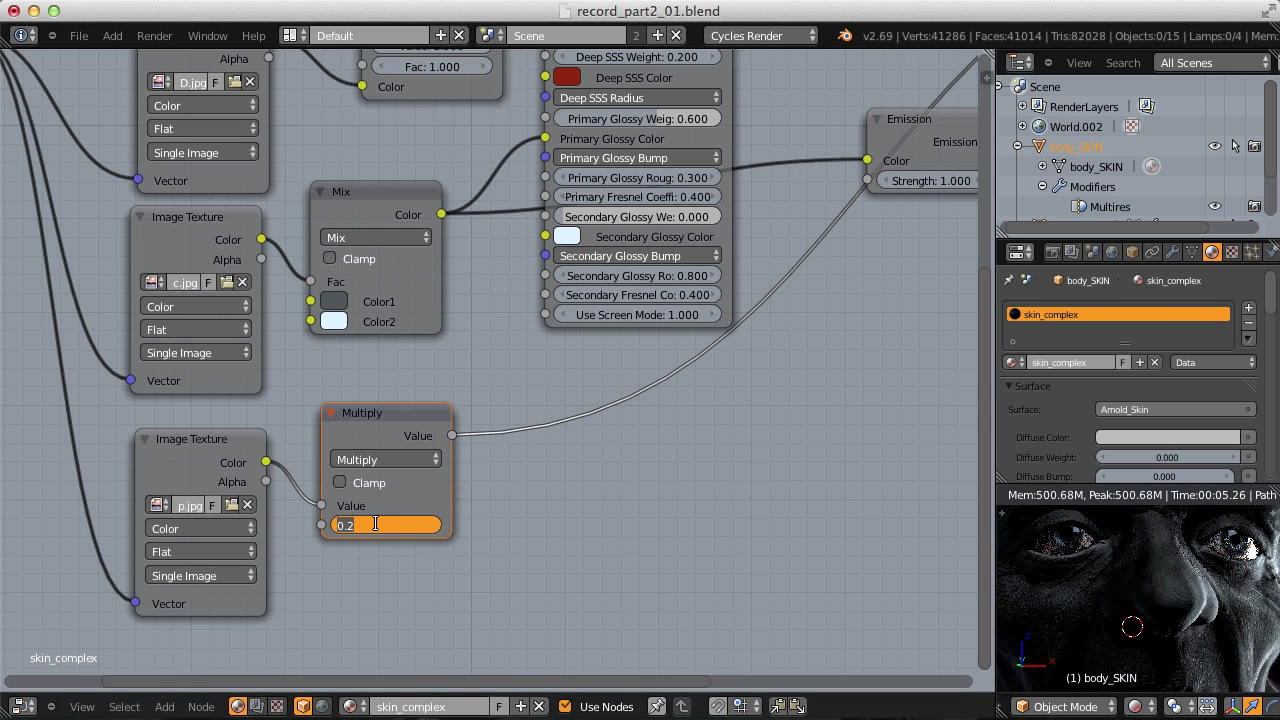
pyautogui.write('.4')
pyautogui.press('Return')
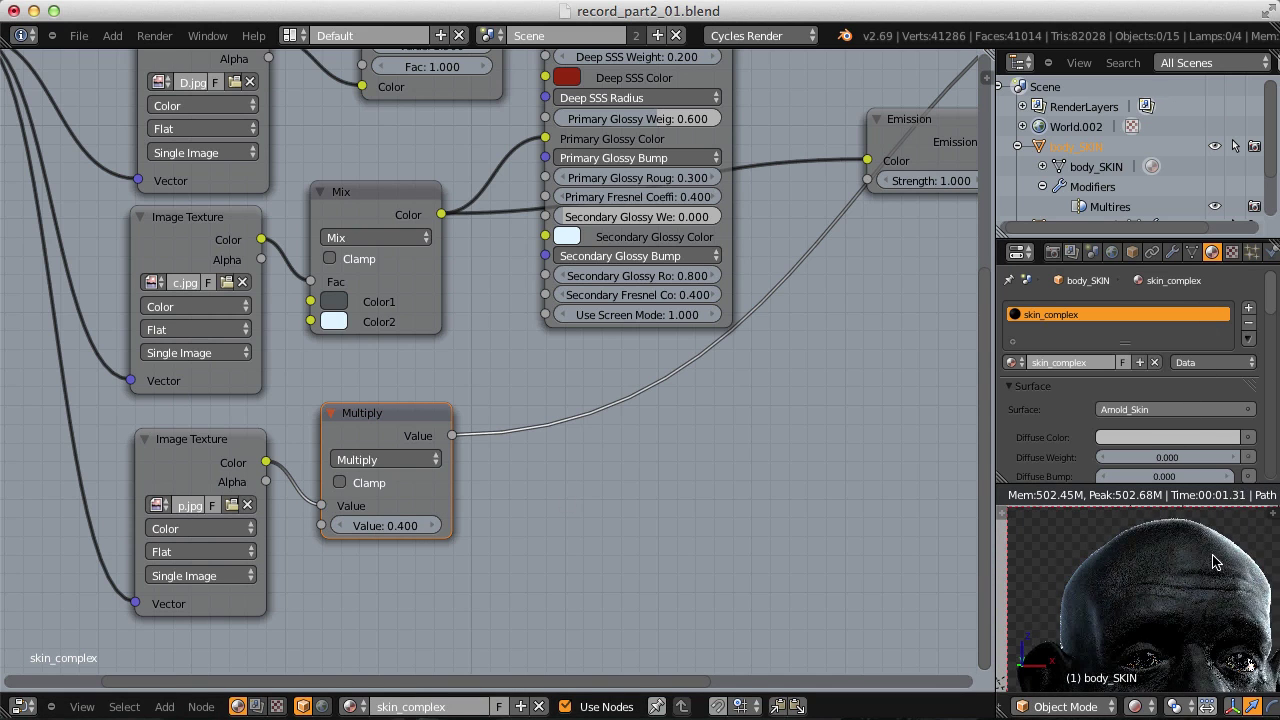
# Step: Set the Primary Glossy Roughness on the Arnold_Skin node to 0.2
pyautogui.scroll(4, 618, 270)
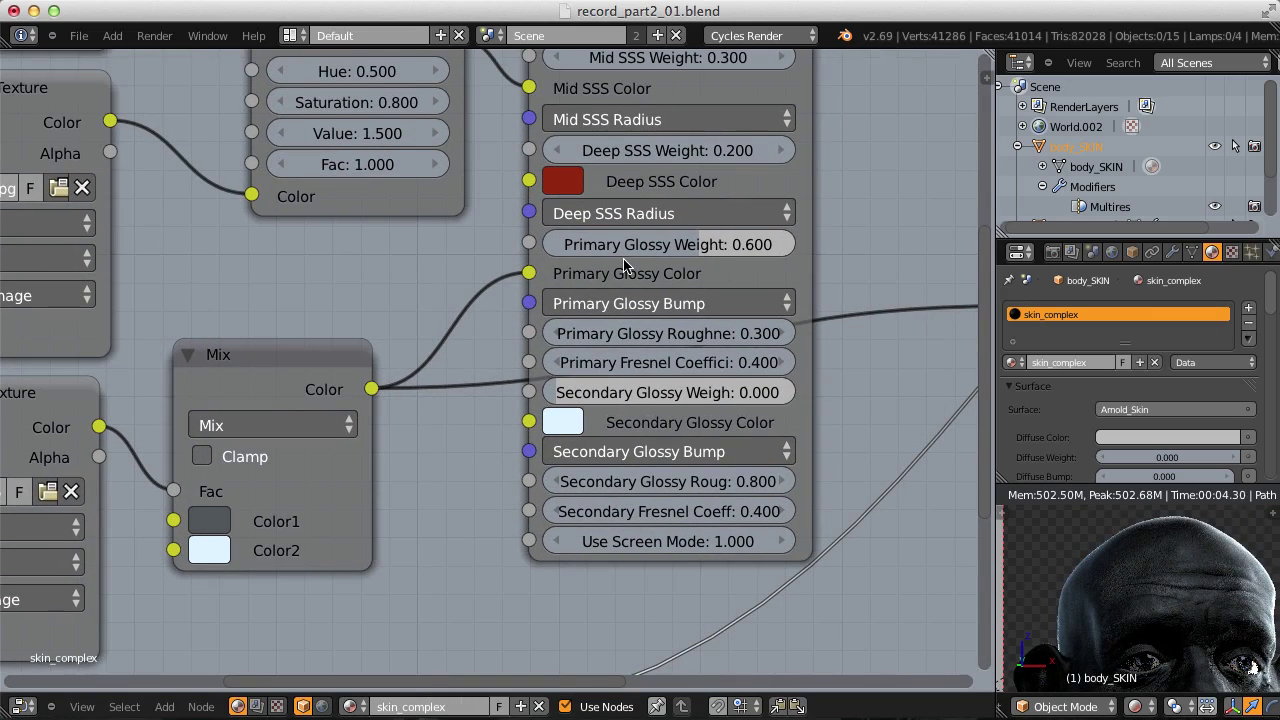
pyautogui.moveTo(624, 265); pyautogui.dragTo(554, 298, button='middle')
pyautogui.scroll(1, 538, 350)
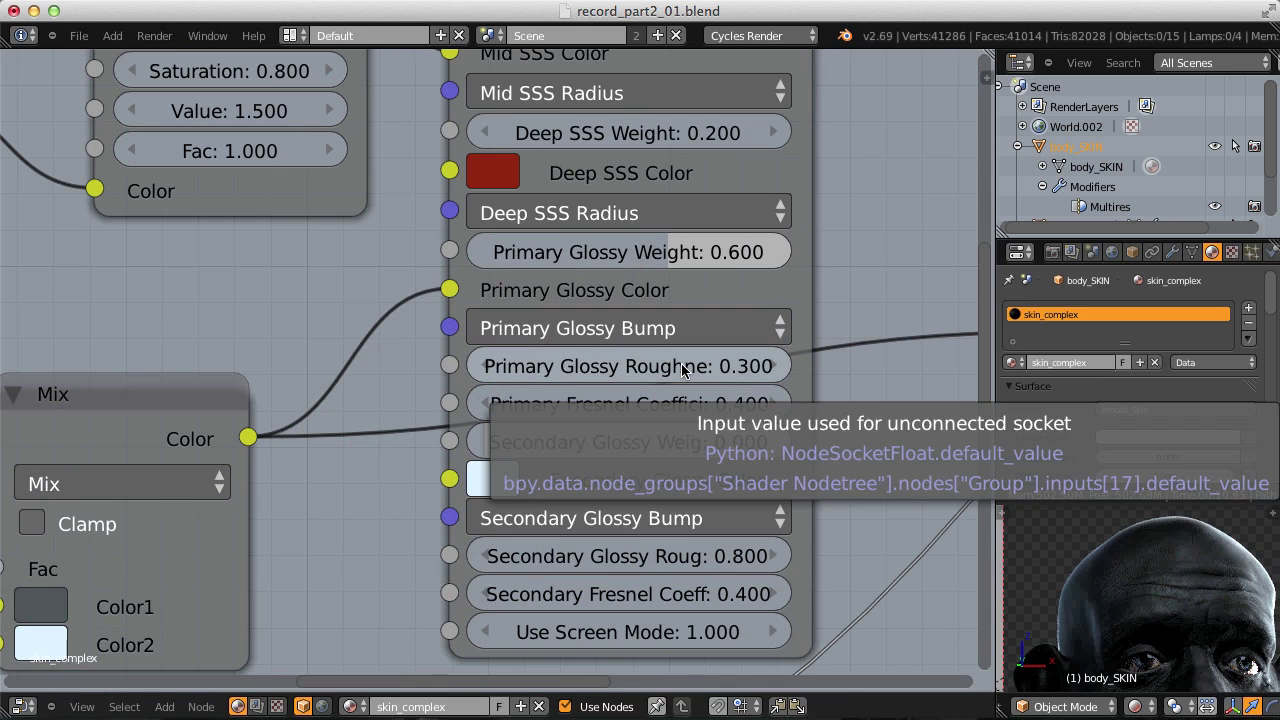
pyautogui.moveTo(683, 370); pyautogui.dragTo(630, 337, button='middle')
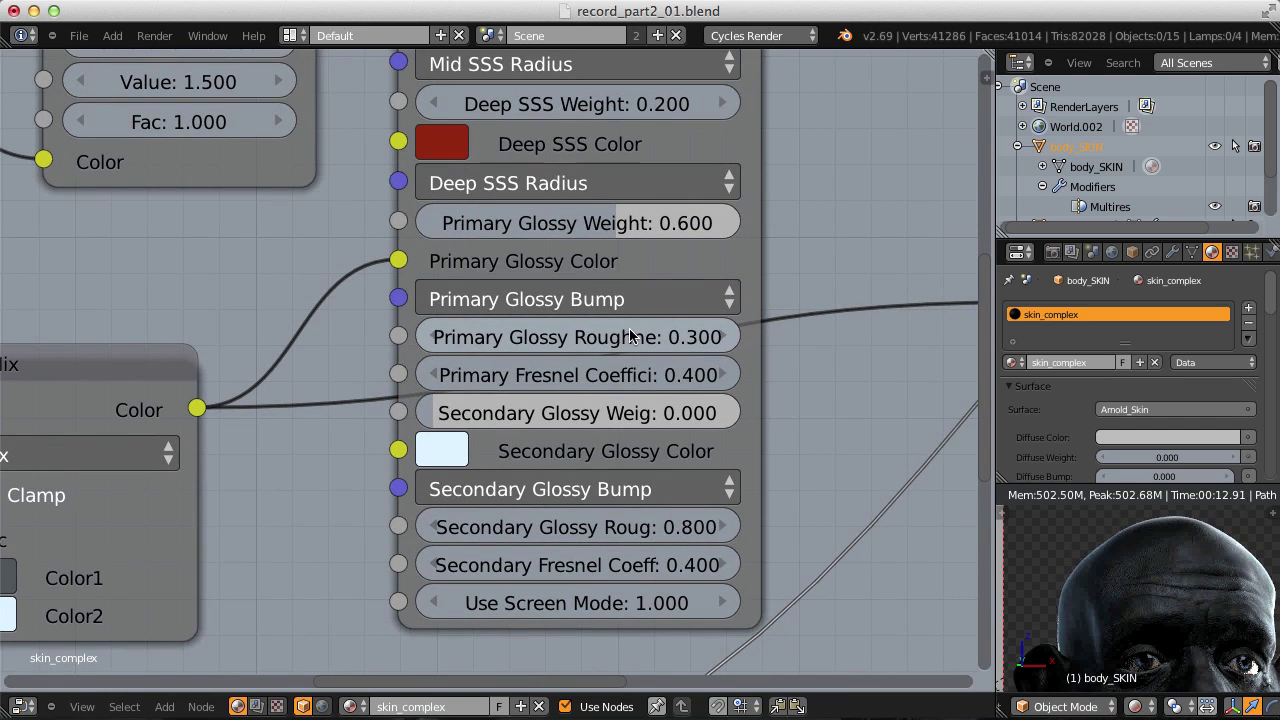
pyautogui.click(610, 336)
pyautogui.write('0.2')
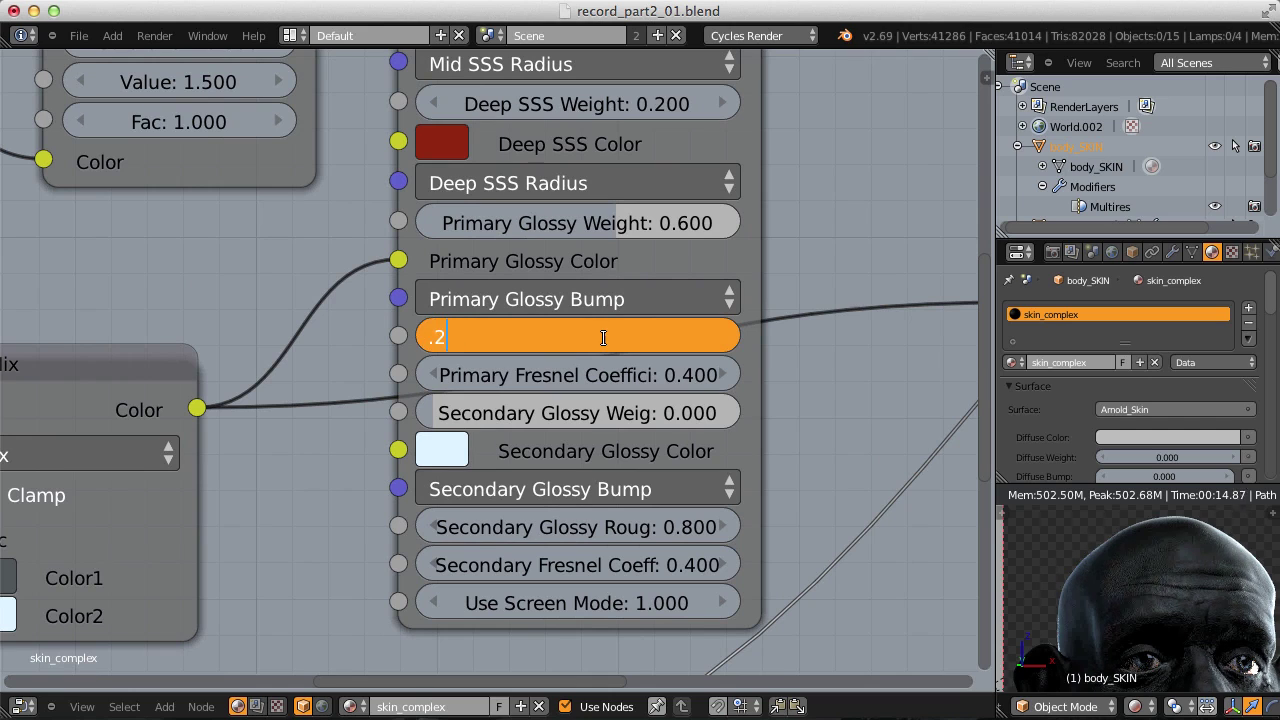
pyautogui.press('Return')
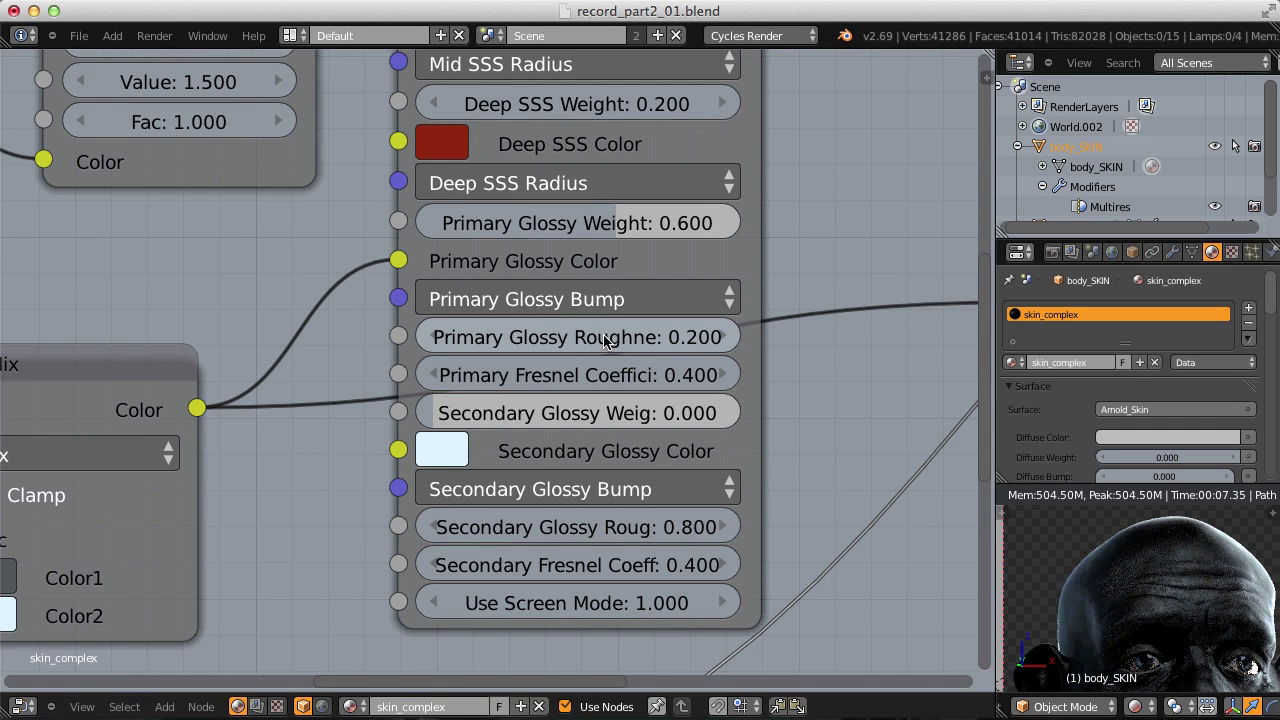
# Step: Try the Primary Fresnel Coefficient on the Arnold_Skin node at 0.1 and at 0.9
pyautogui.moveTo(604, 342); pyautogui.dragTo(576, 327, button='middle')
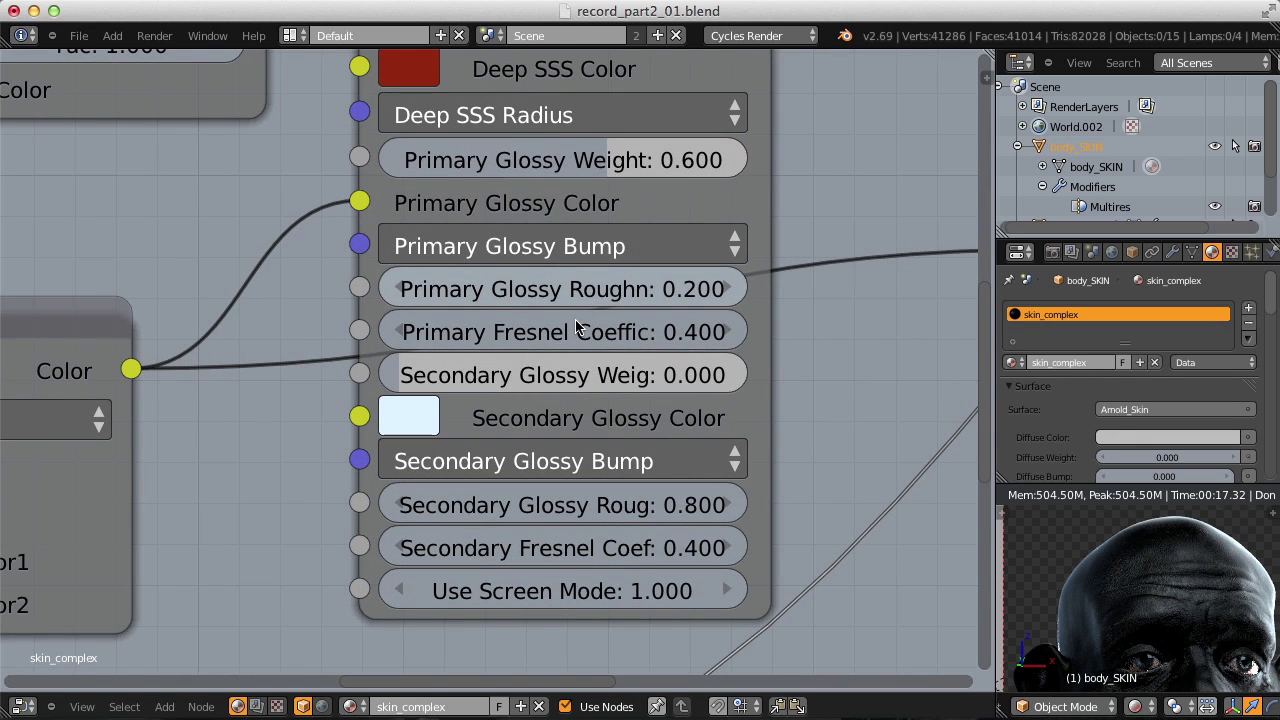
pyautogui.click(598, 335)
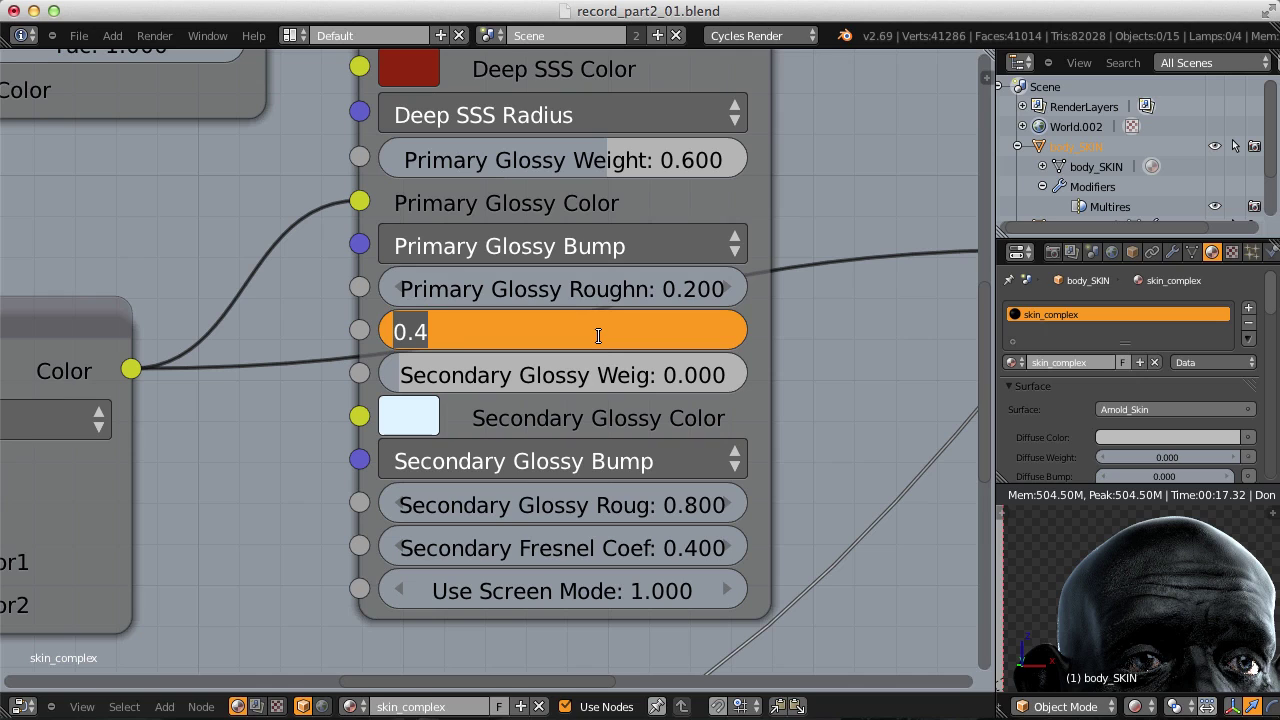
pyautogui.write('.1')
pyautogui.press('Return')
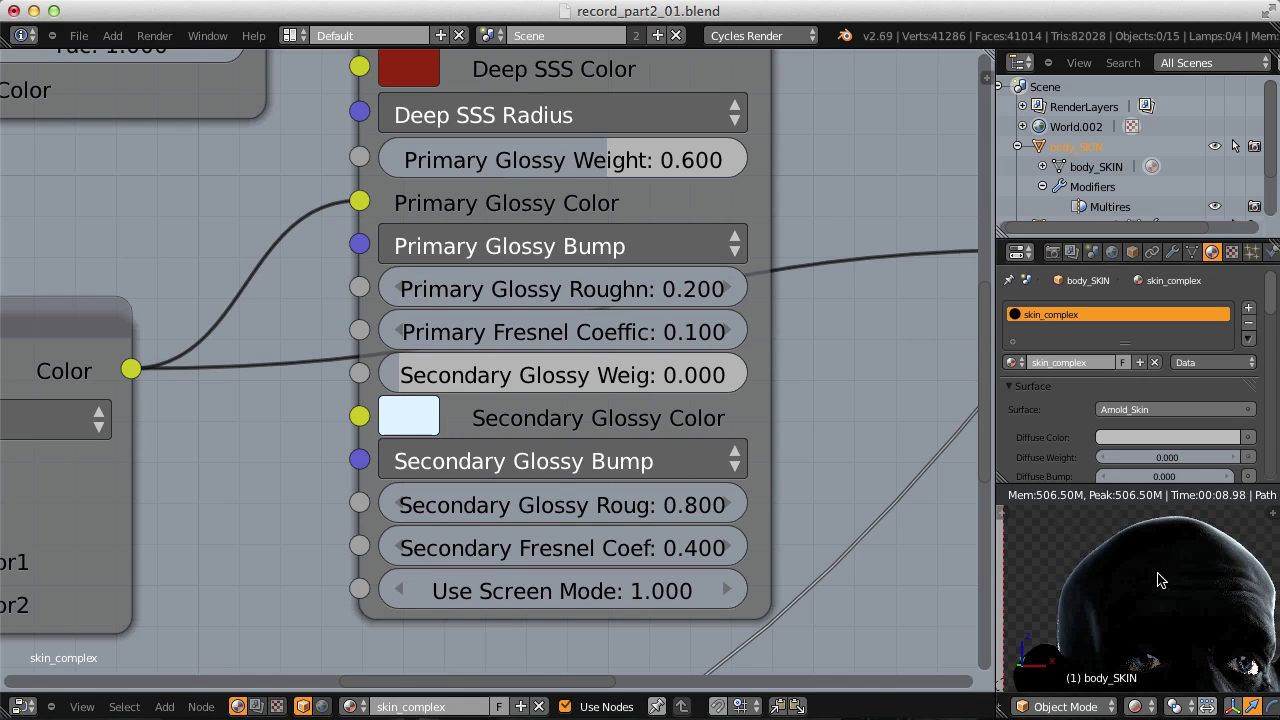
pyautogui.click(564, 333)
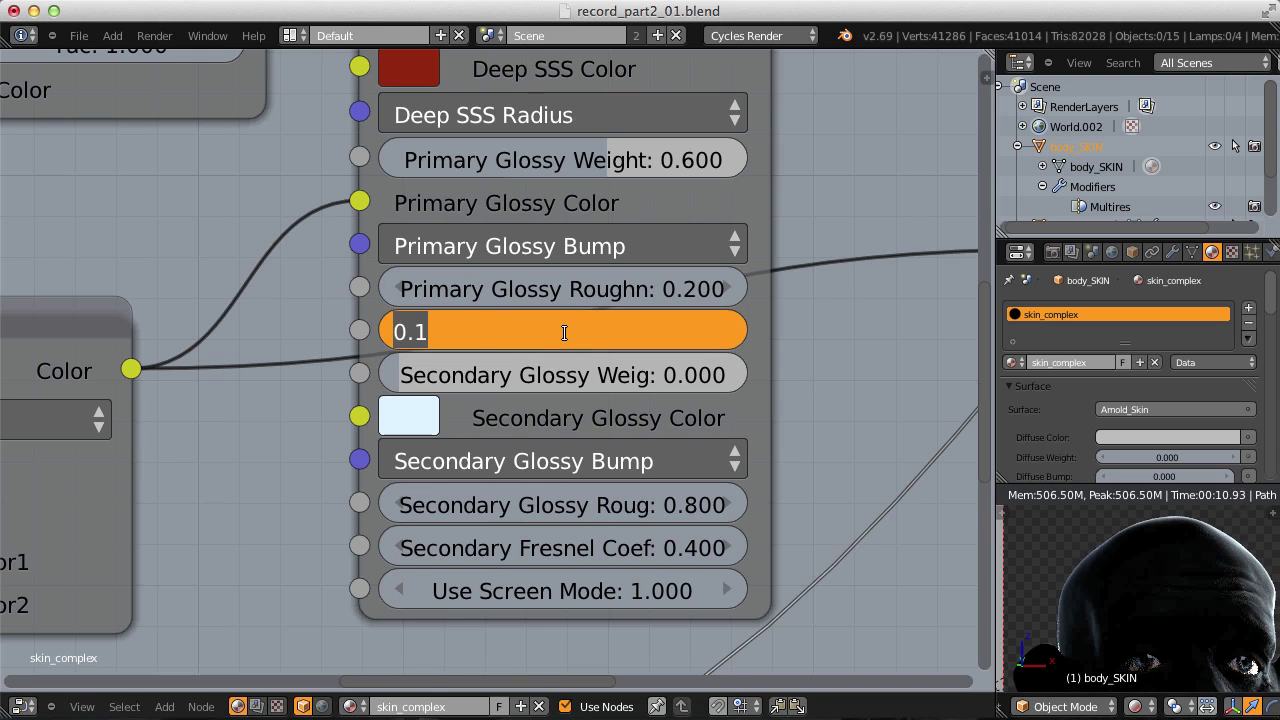
pyautogui.press('BackSpace')
pyautogui.write('.9')
pyautogui.press('Return')
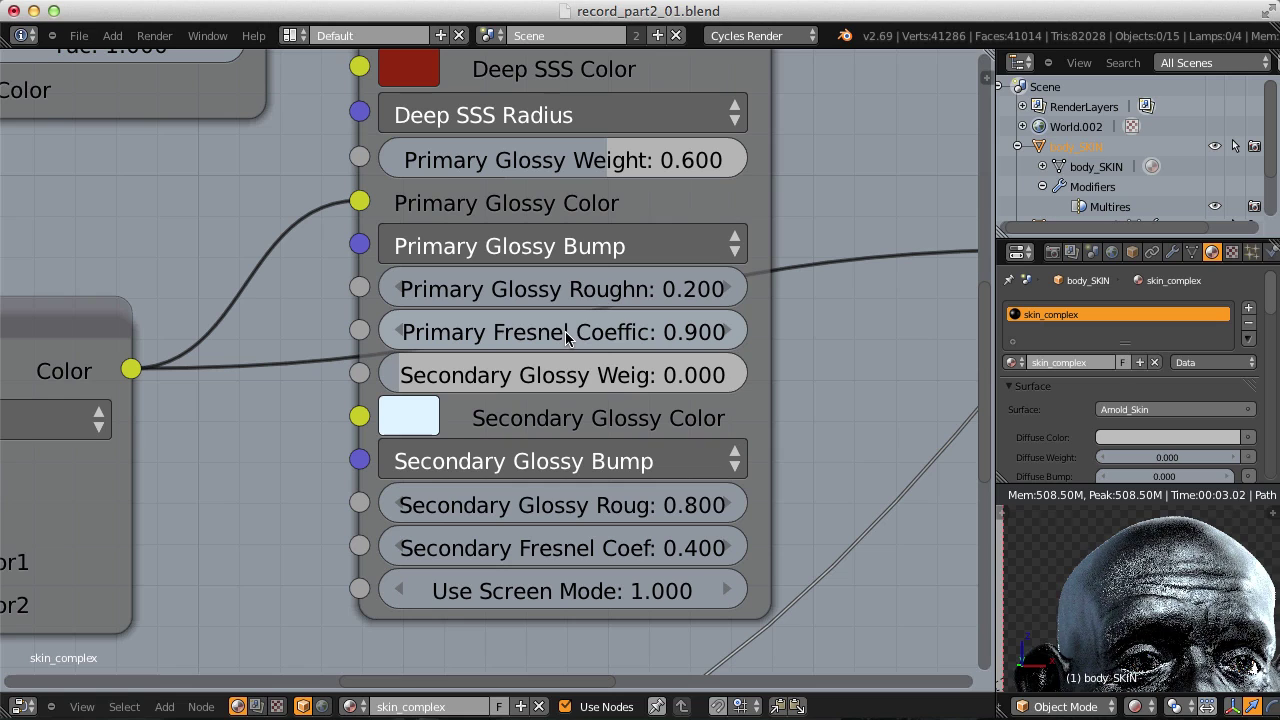
# Step: Set the Primary Fresnel Coefficient on the Arnold_Skin node to 0.5
pyautogui.click(565, 331)
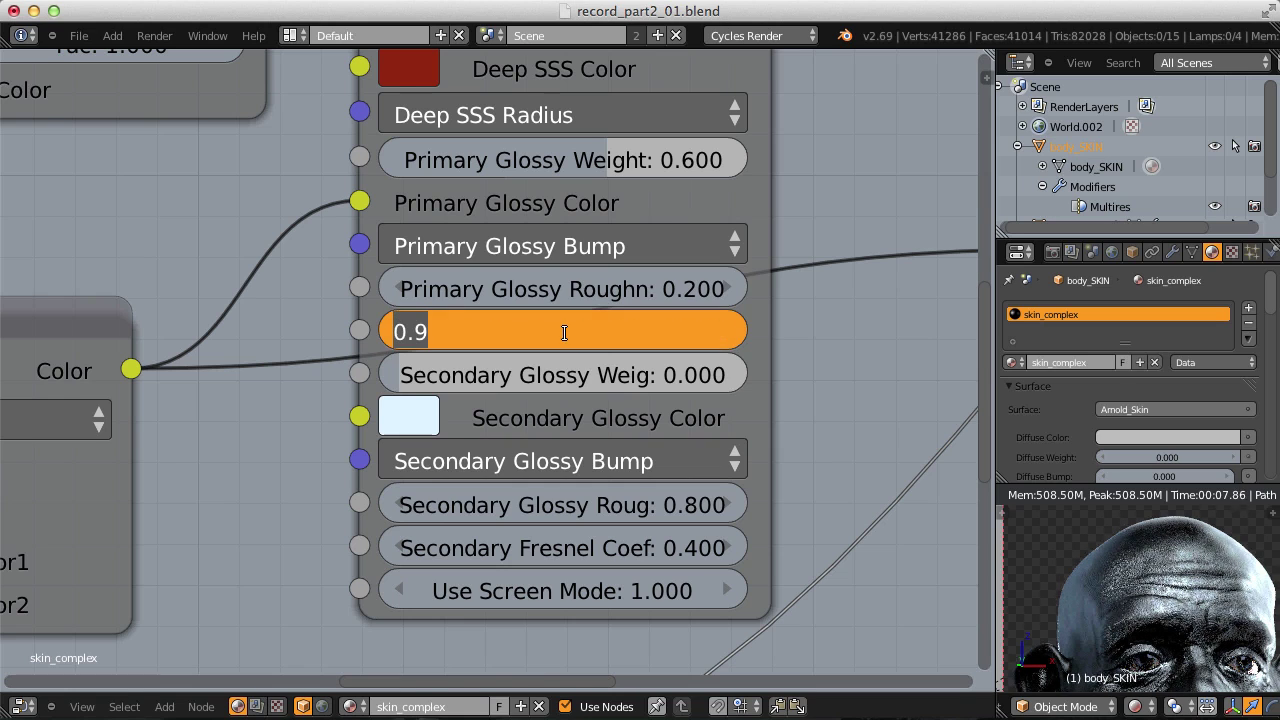
pyautogui.write('.5')
pyautogui.press('Return')
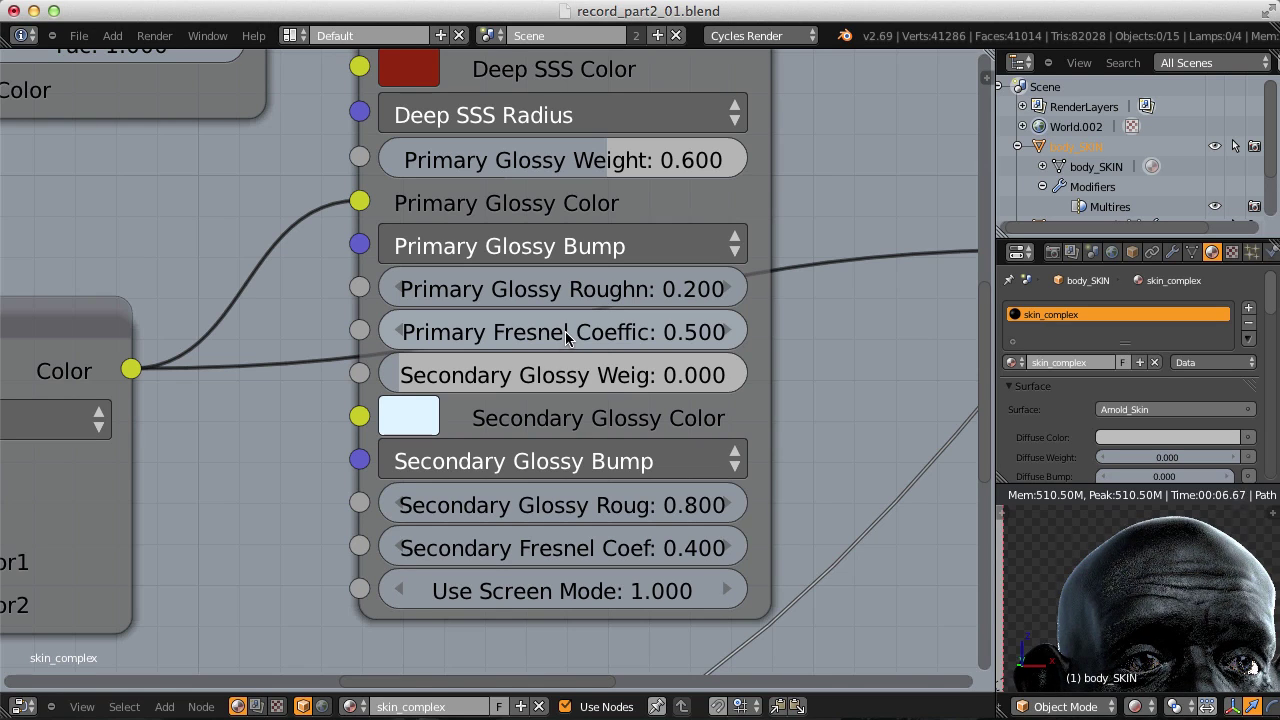
pyautogui.scroll(-1, 575, 385)
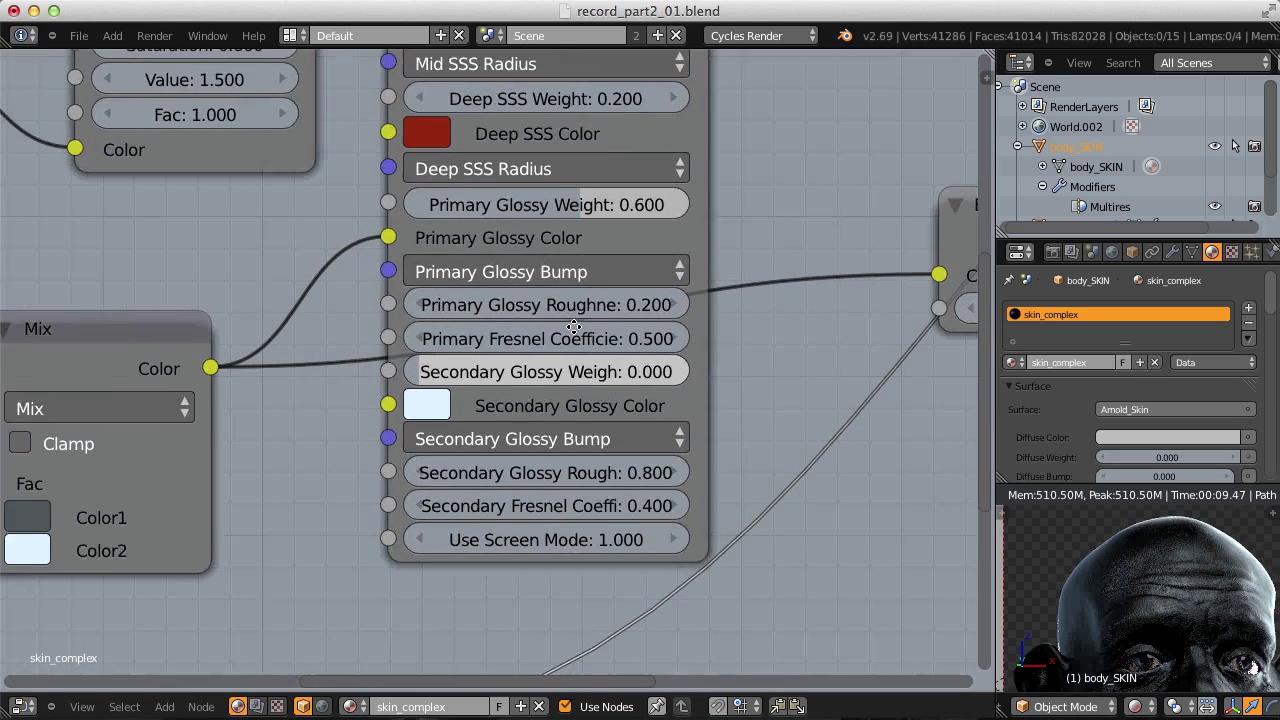
pyautogui.scroll(1, 576, 323)
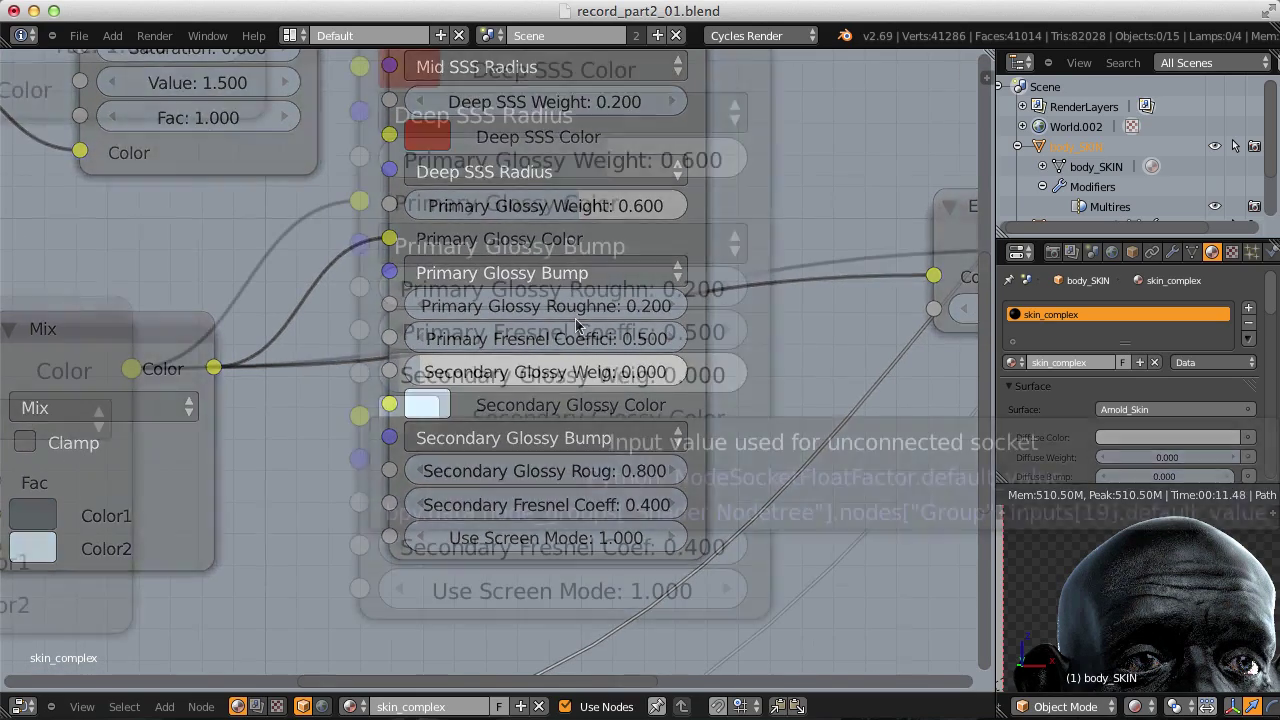
pyautogui.scroll(-1, 560, 332)
pyautogui.scroll(1, 526, 338)
pyautogui.scroll(1, 530, 365)
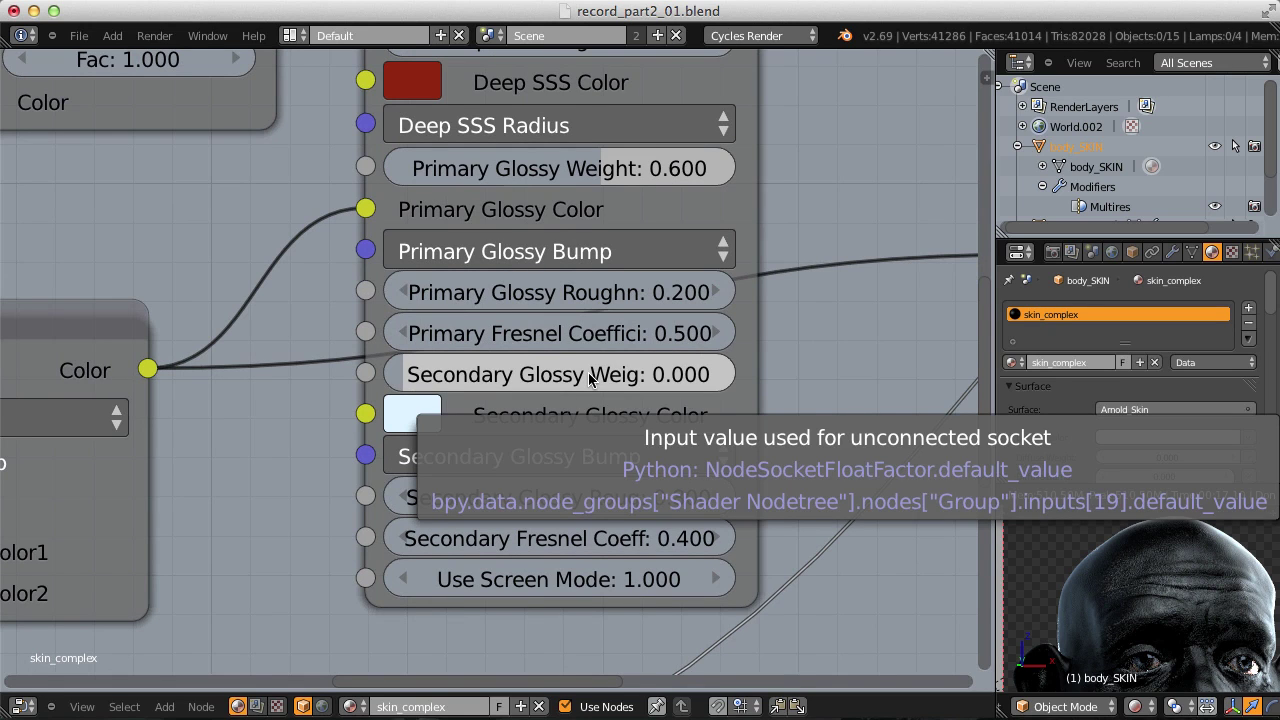
# Step: Set the Primary Glossy Weight on the Arnold_Skin node to 0 to isolate the secondary glossy layer
pyautogui.scroll(-1, 606, 317)
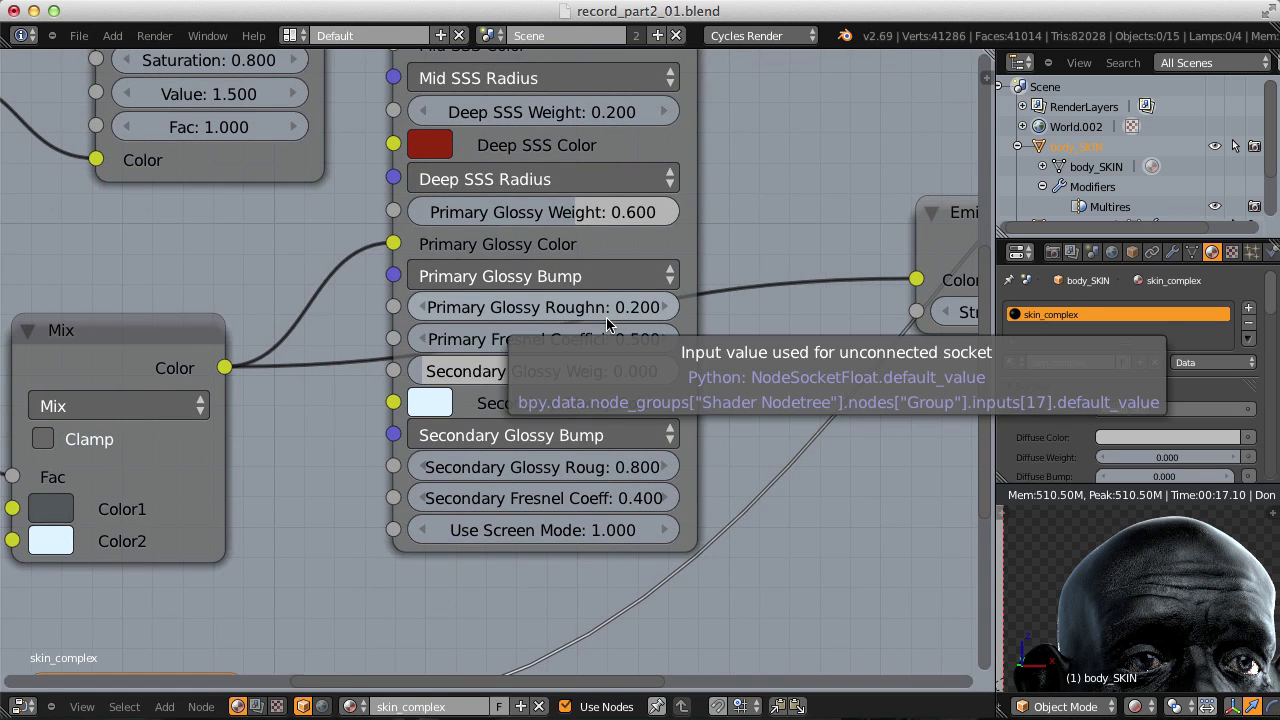
pyautogui.scroll(-2, 641, 231)
pyautogui.scroll(1, 568, 297)
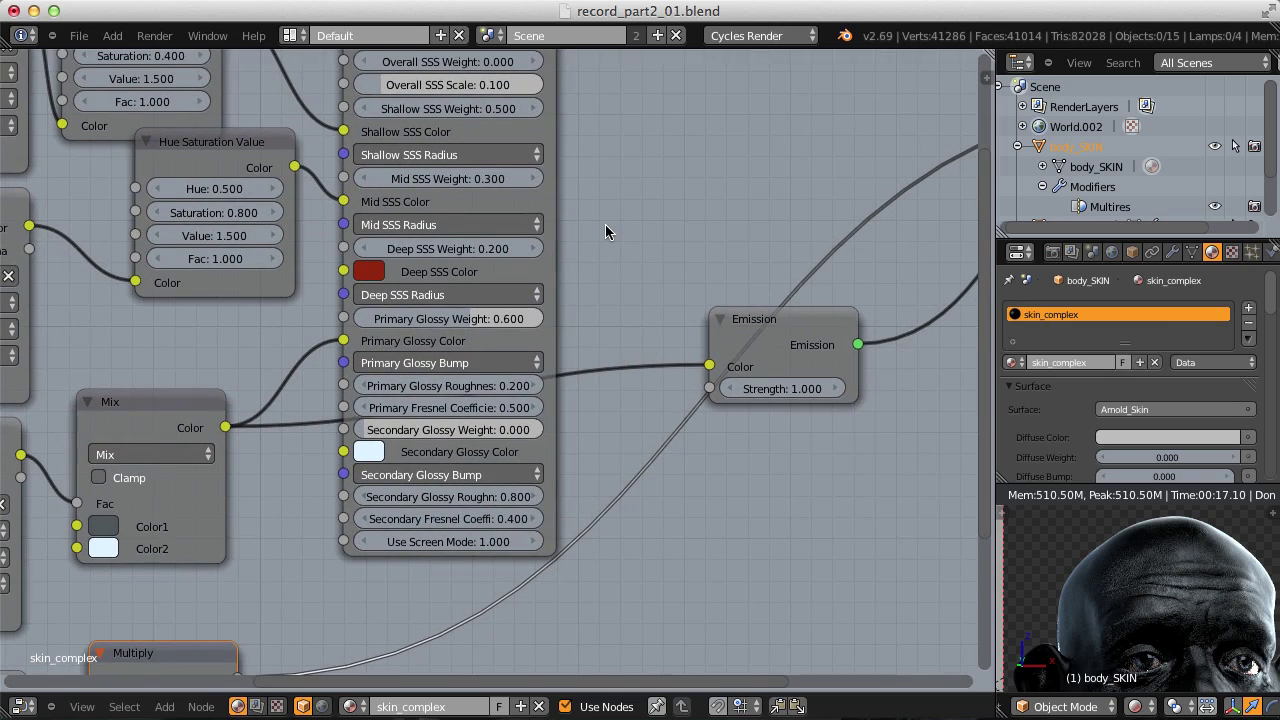
pyautogui.scroll(2, 605, 235)
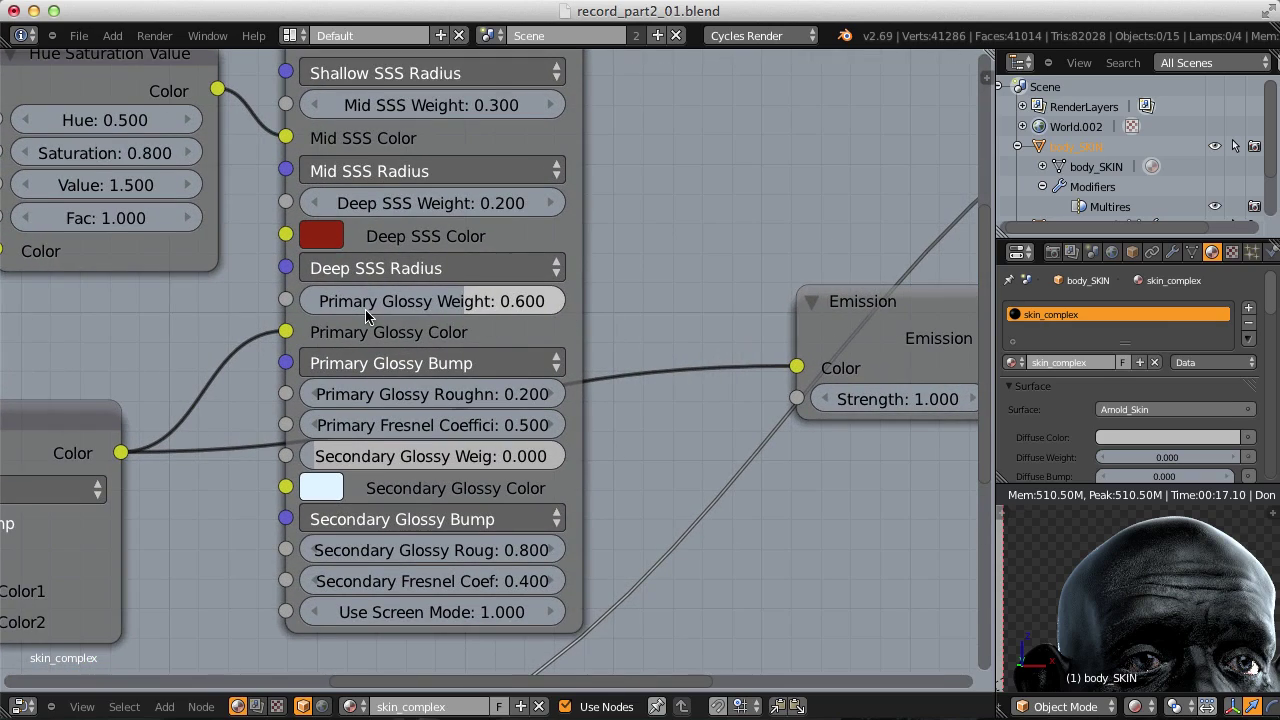
pyautogui.moveTo(477, 297); pyautogui.dragTo(521, 275, button='middle')
pyautogui.click(510, 285)
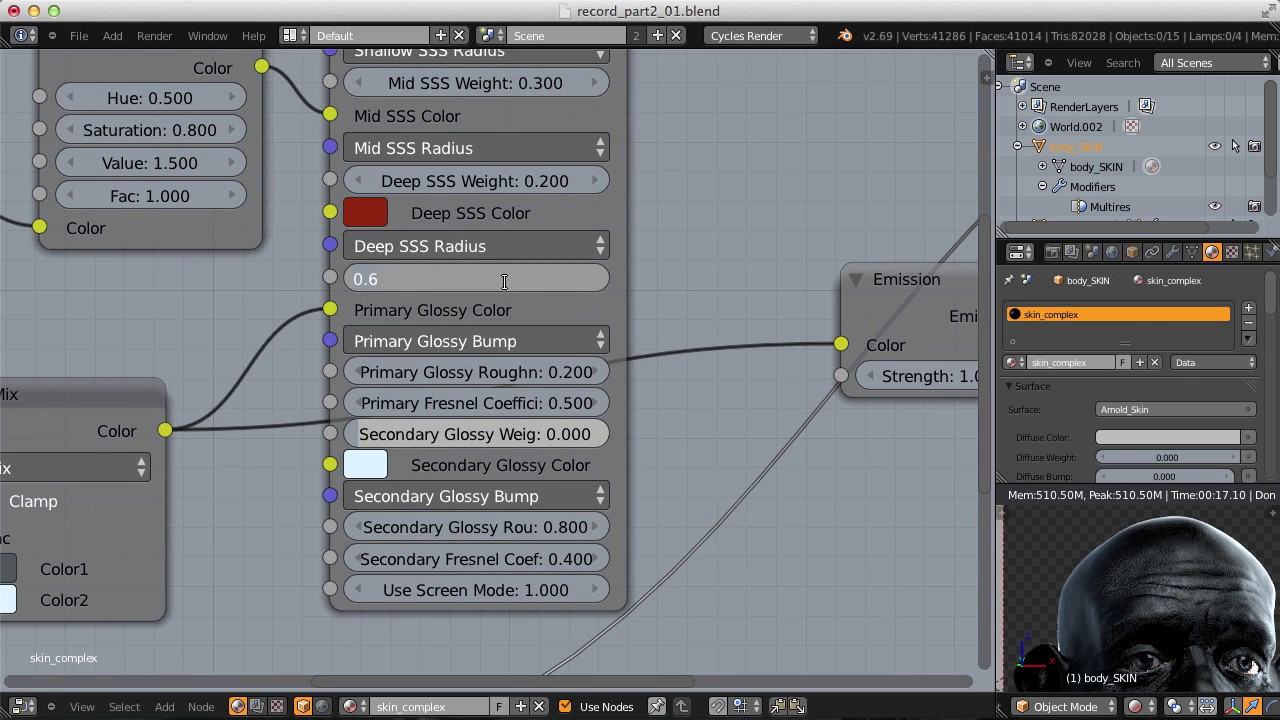
pyautogui.press('BackSpace')
pyautogui.press('BackSpace')
pyautogui.press('Return')
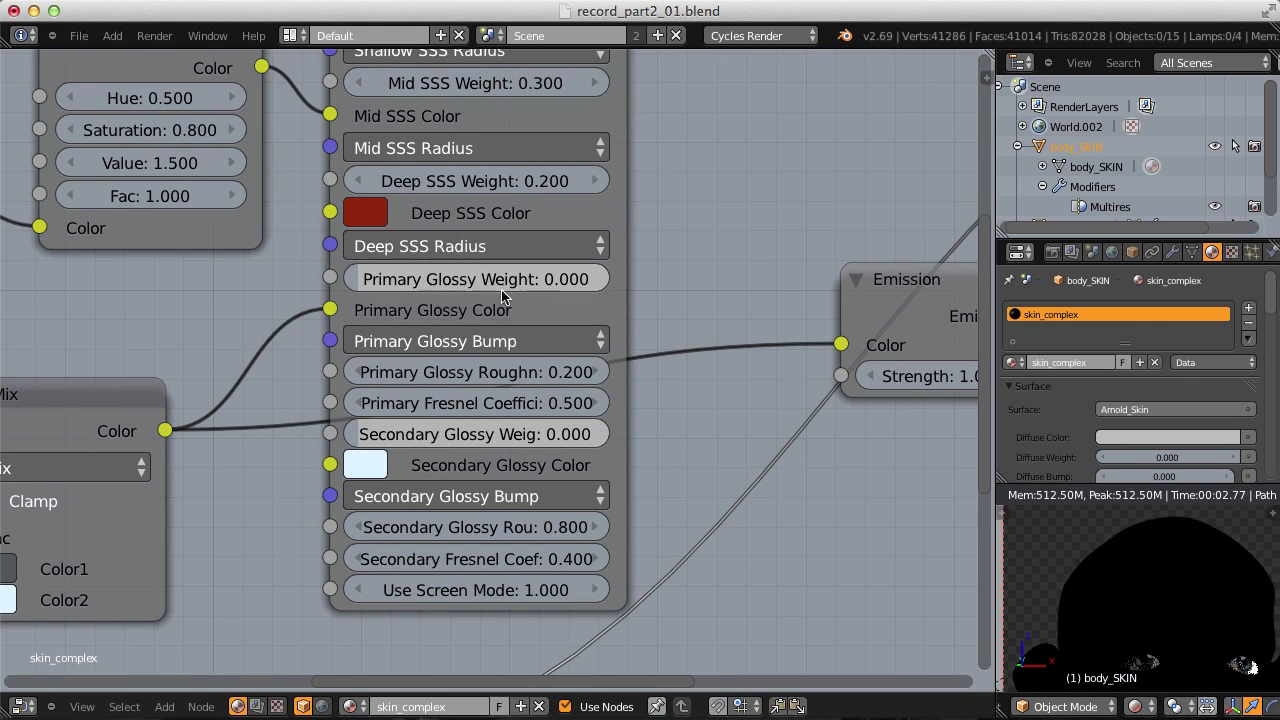
# Step: Try the Secondary Glossy Weight at 0.5 and bring the face into view in the rendered preview
pyautogui.moveTo(507, 287); pyautogui.dragTo(521, 297, button='middle')
pyautogui.click(504, 383)
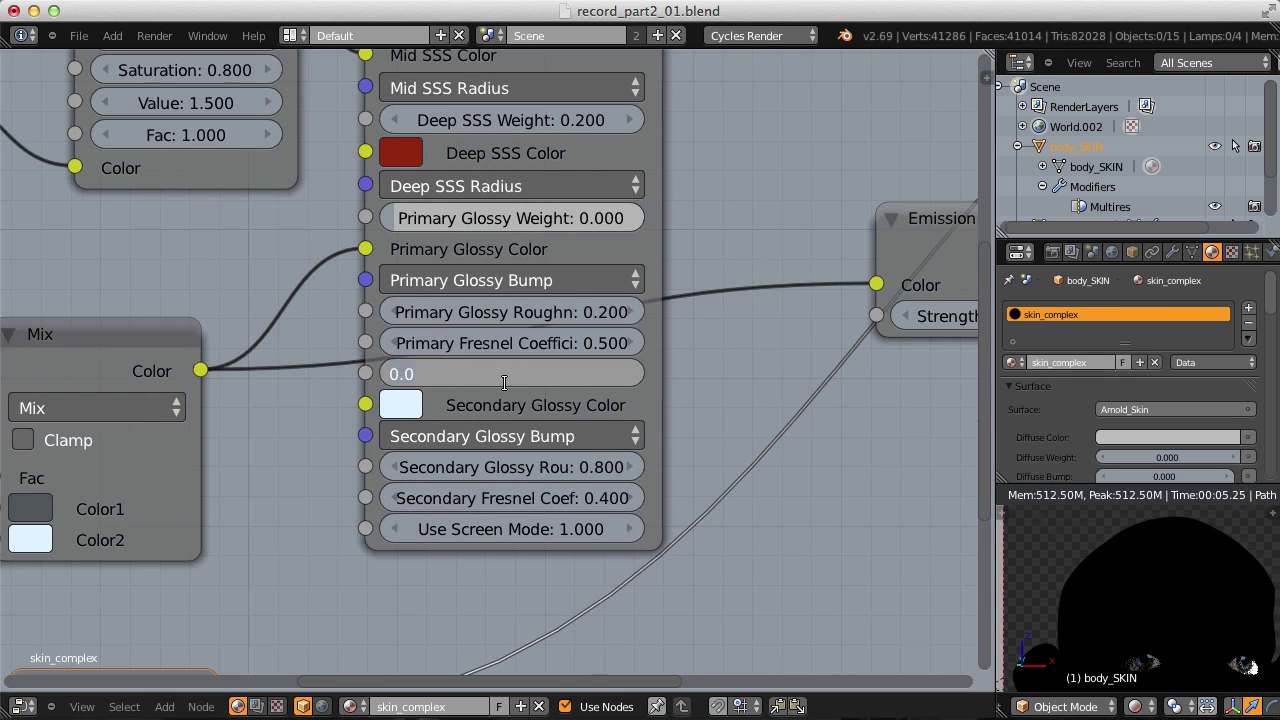
pyautogui.press('BackSpace')
pyautogui.write('5')
pyautogui.press('Return')
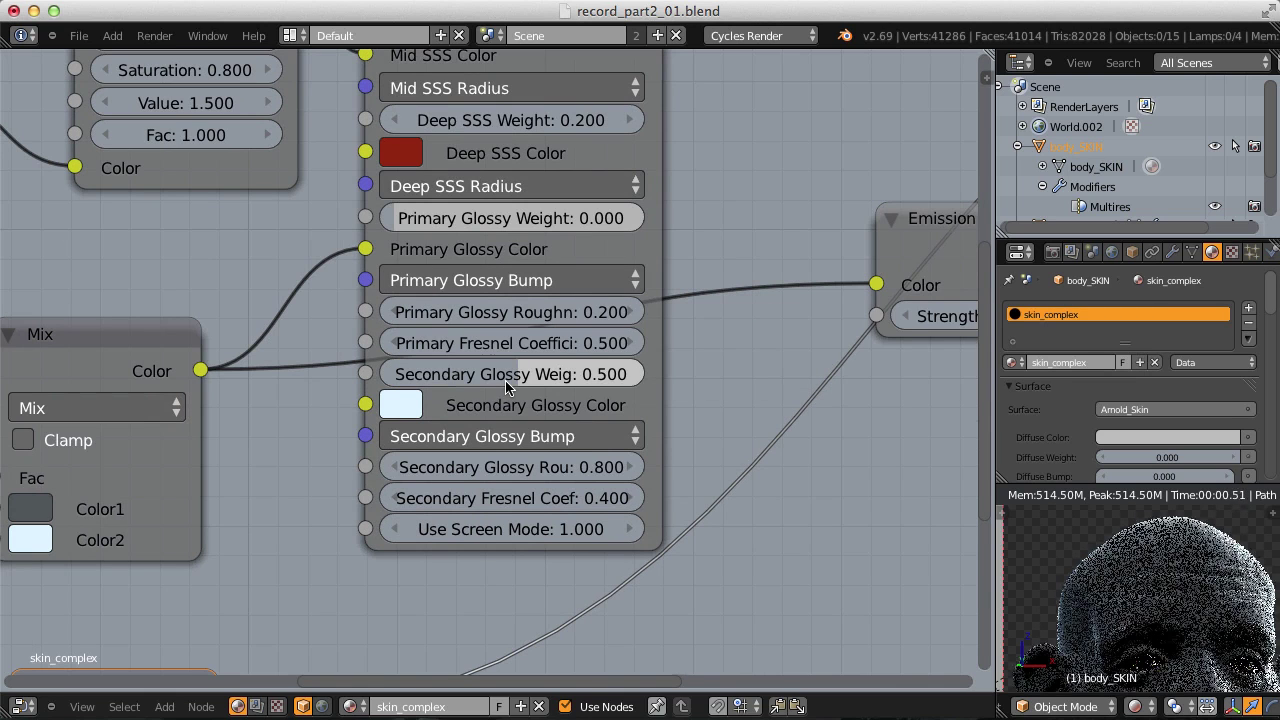
pyautogui.moveTo(1173, 547); pyautogui.dragTo(1181, 577, button='middle')
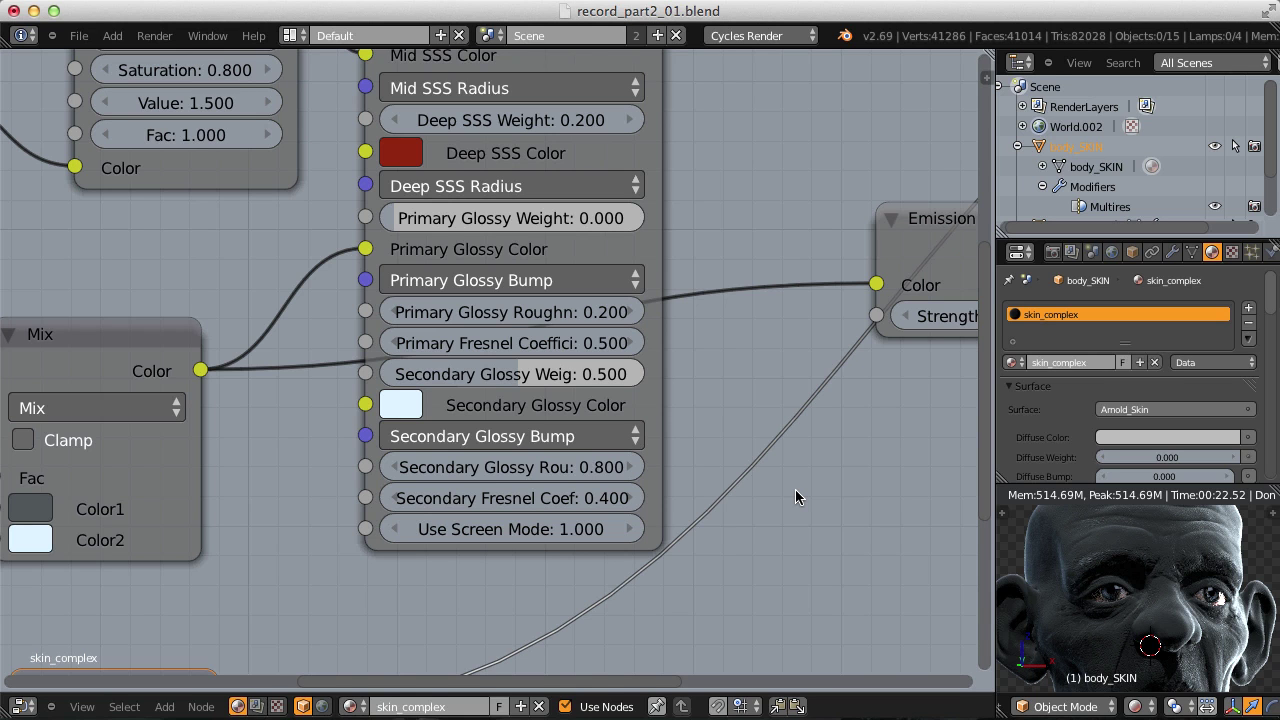
# Step: Set the Secondary Fresnel Coefficient on the Arnold_Skin node to 0.2
pyautogui.keyDown('ctrl'); pyautogui.moveTo(654, 440); pyautogui.dragTo(624, 487, button='middle'); pyautogui.keyUp('ctrl')
pyautogui.click(554, 525)
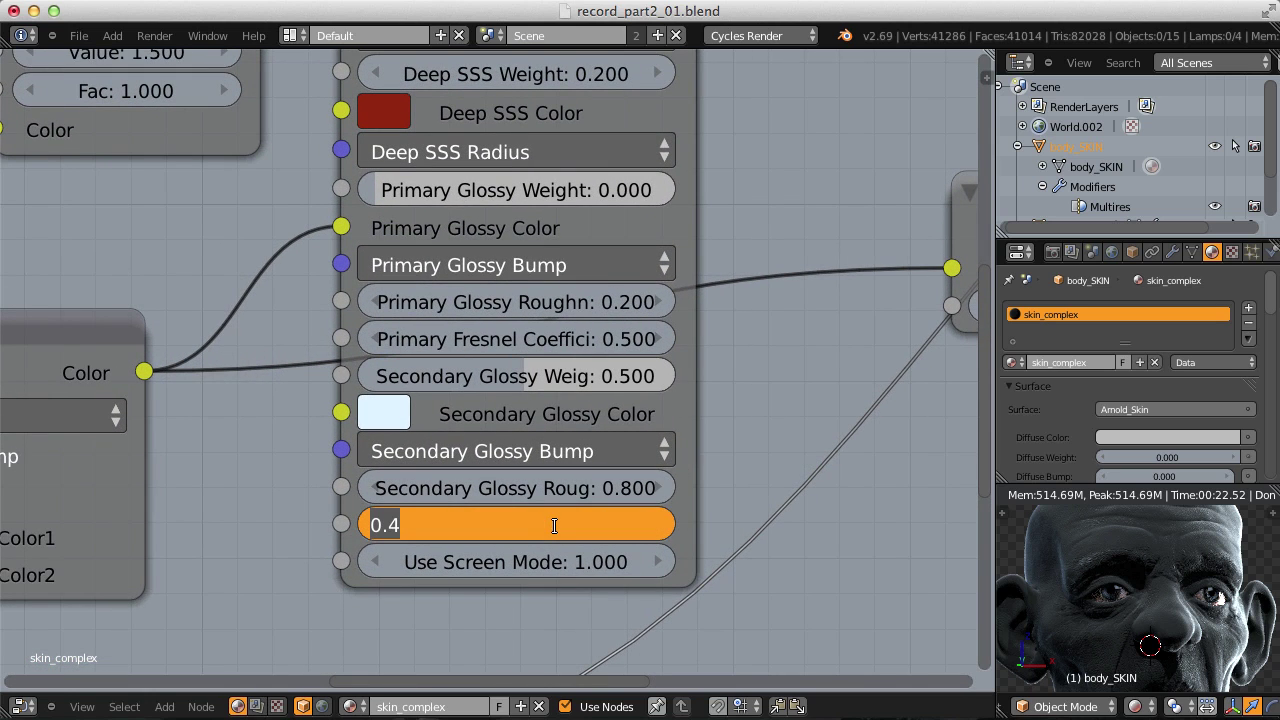
pyautogui.write('.2')
pyautogui.press('Return')
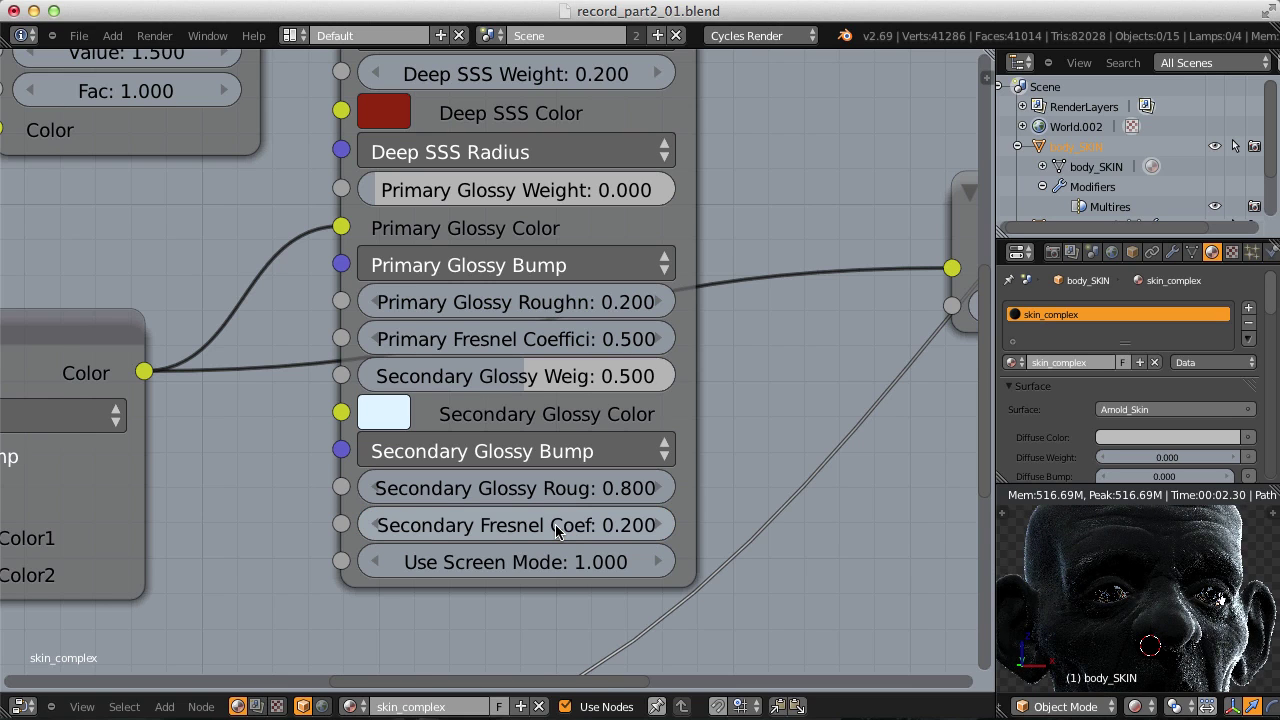
# Step: Set the Primary Glossy Weight on the Arnold_Skin node to 0.6
pyautogui.scroll(-5, 518, 265)
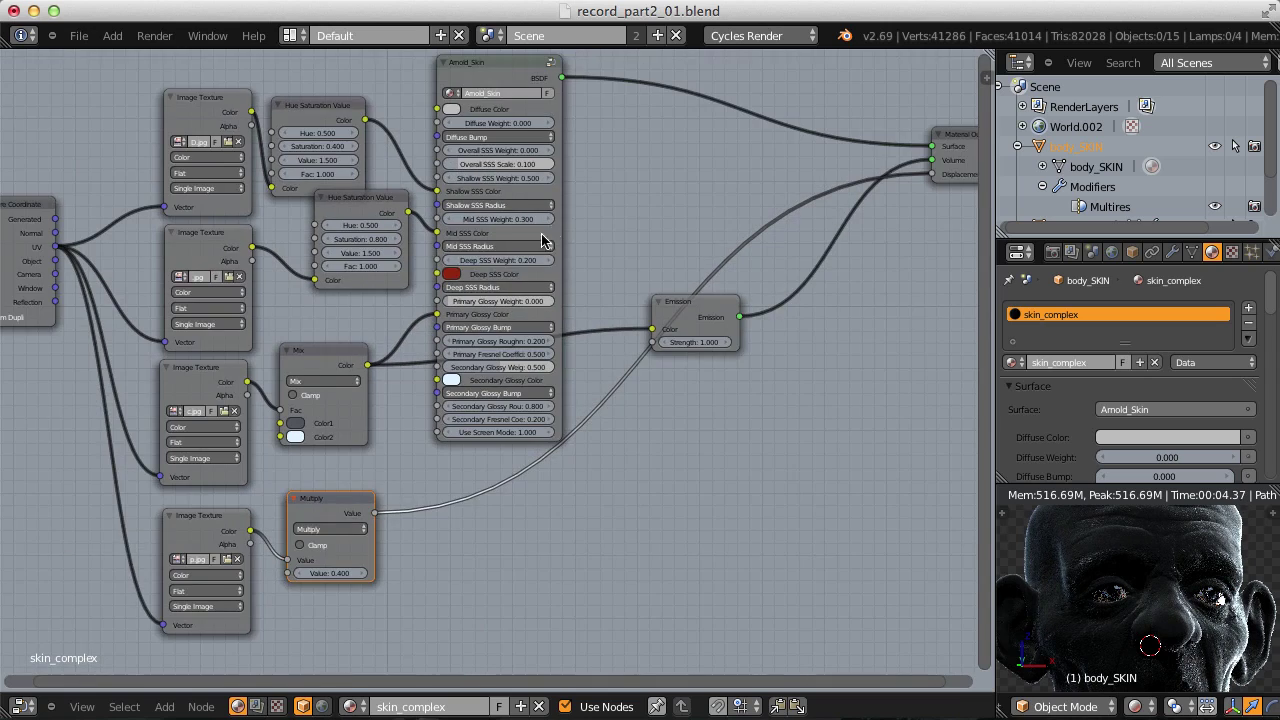
pyautogui.scroll(3, 518, 265)
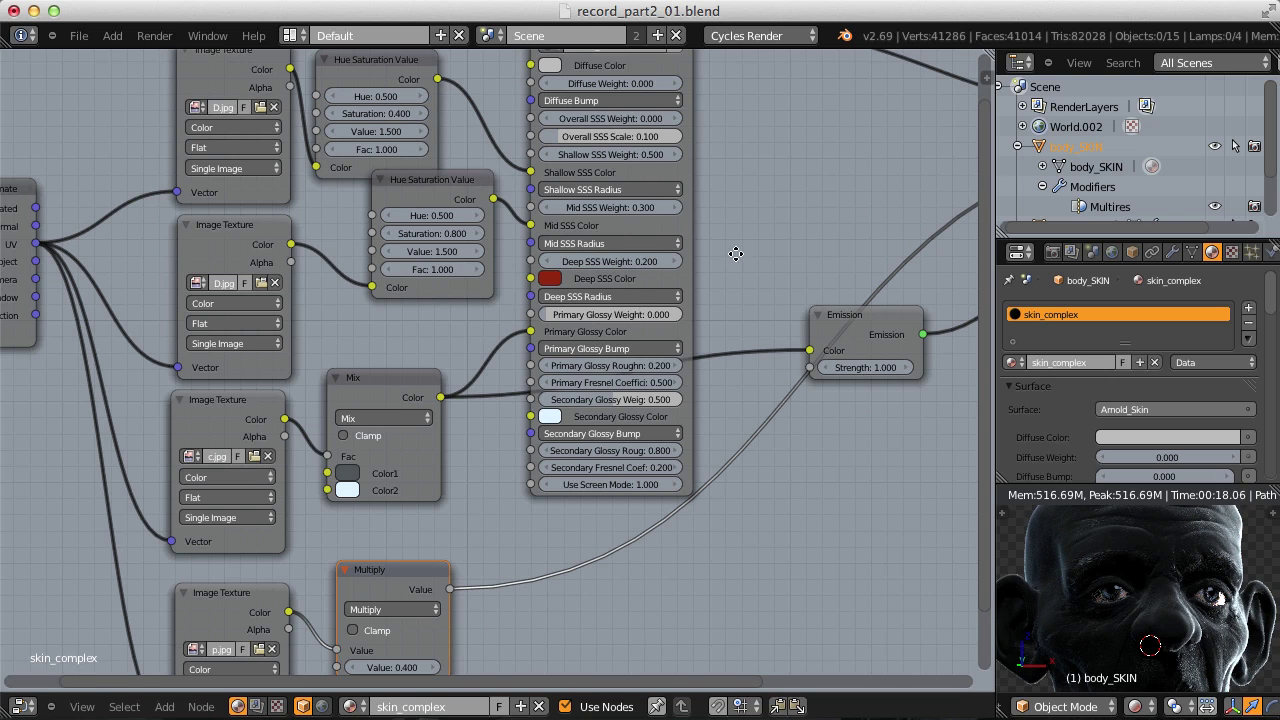
pyautogui.scroll(3, 663, 383)
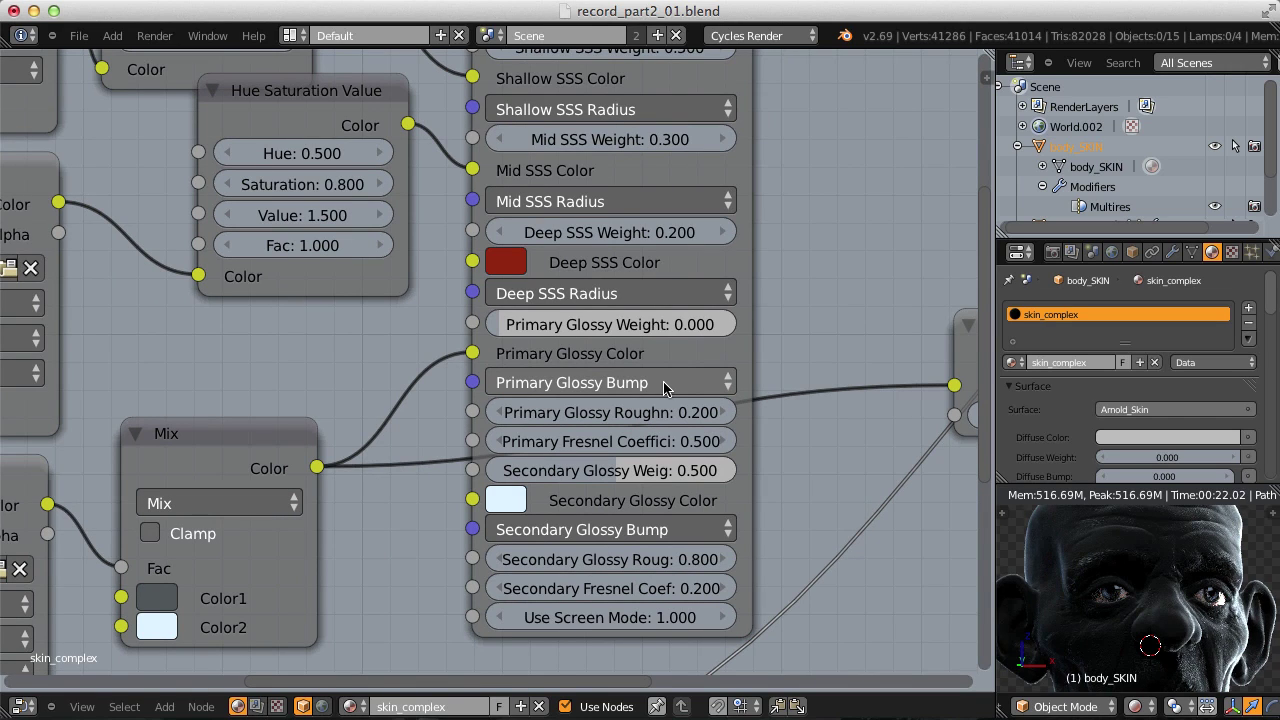
pyautogui.moveTo(663, 388); pyautogui.dragTo(582, 412, button='middle')
pyautogui.click(550, 355)
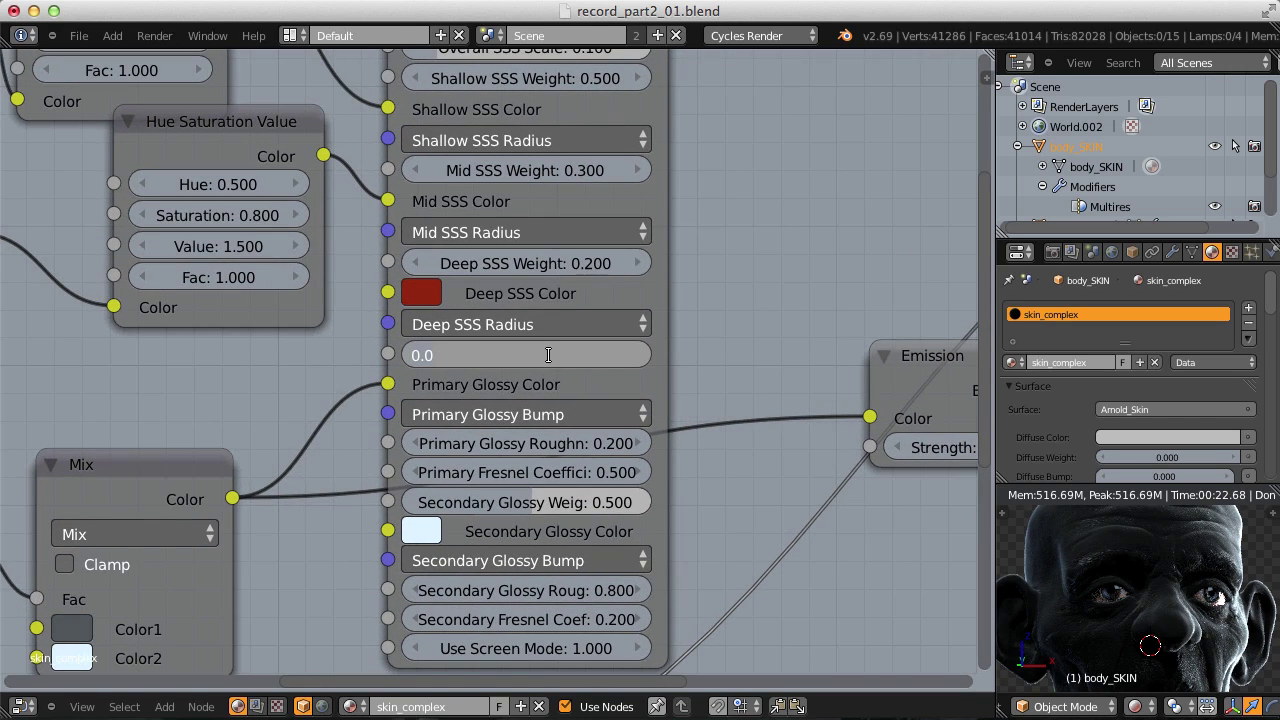
pyautogui.write('0.6')
pyautogui.press('Return')
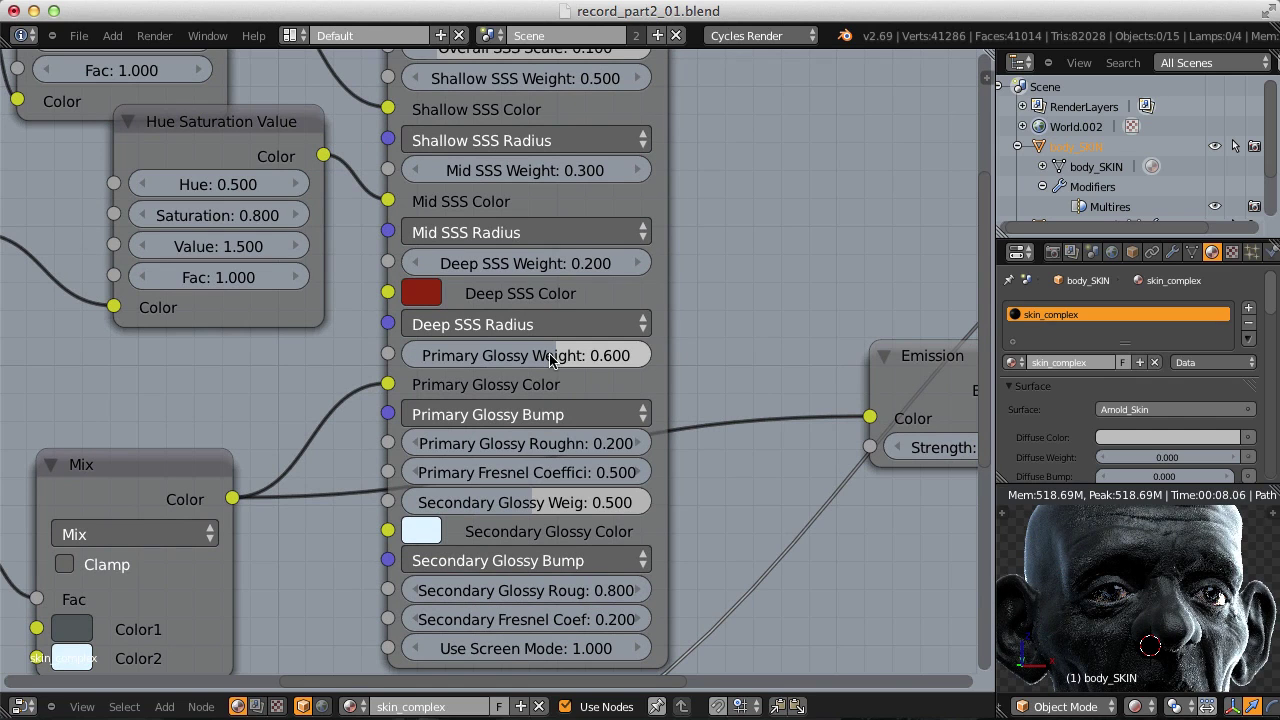
# Step: Set the Secondary Glossy Weight on the Arnold_Skin node to 0.3
pyautogui.click(545, 503)
pyautogui.press('BackSpace')
pyautogui.press('BackSpace')
pyautogui.press('BackSpace')
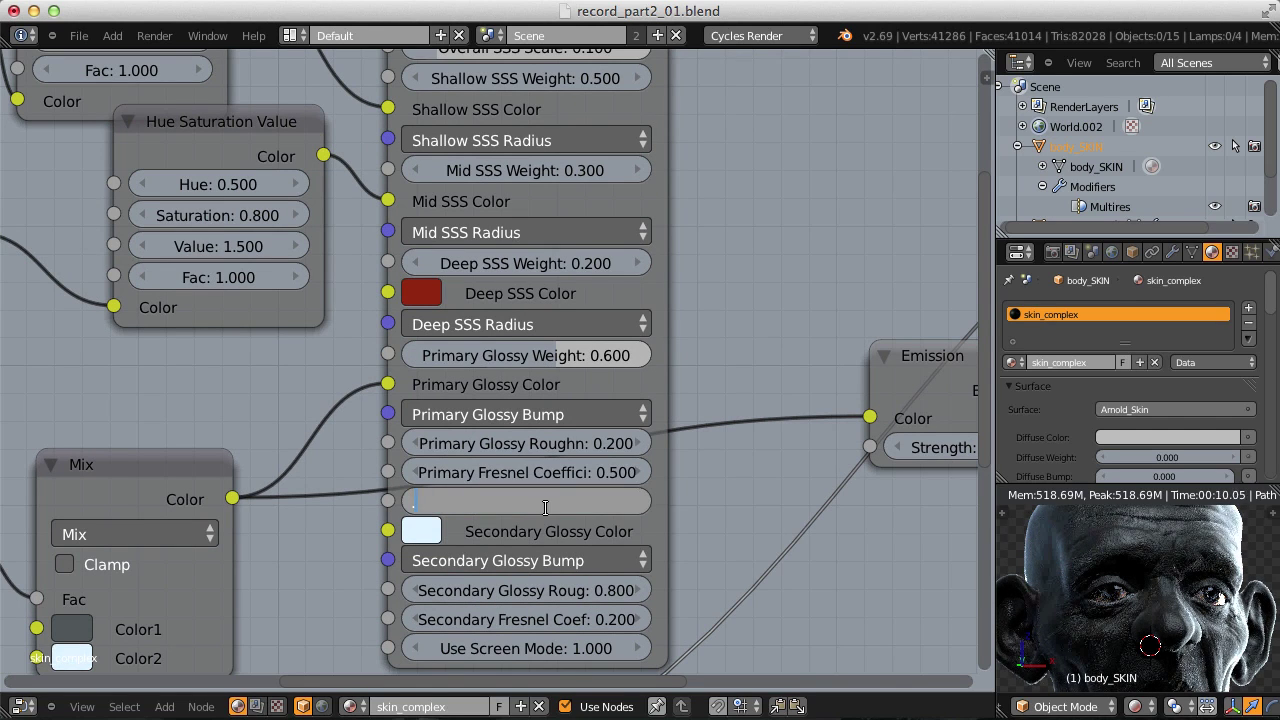
pyautogui.write('0.3')
pyautogui.press('Return')
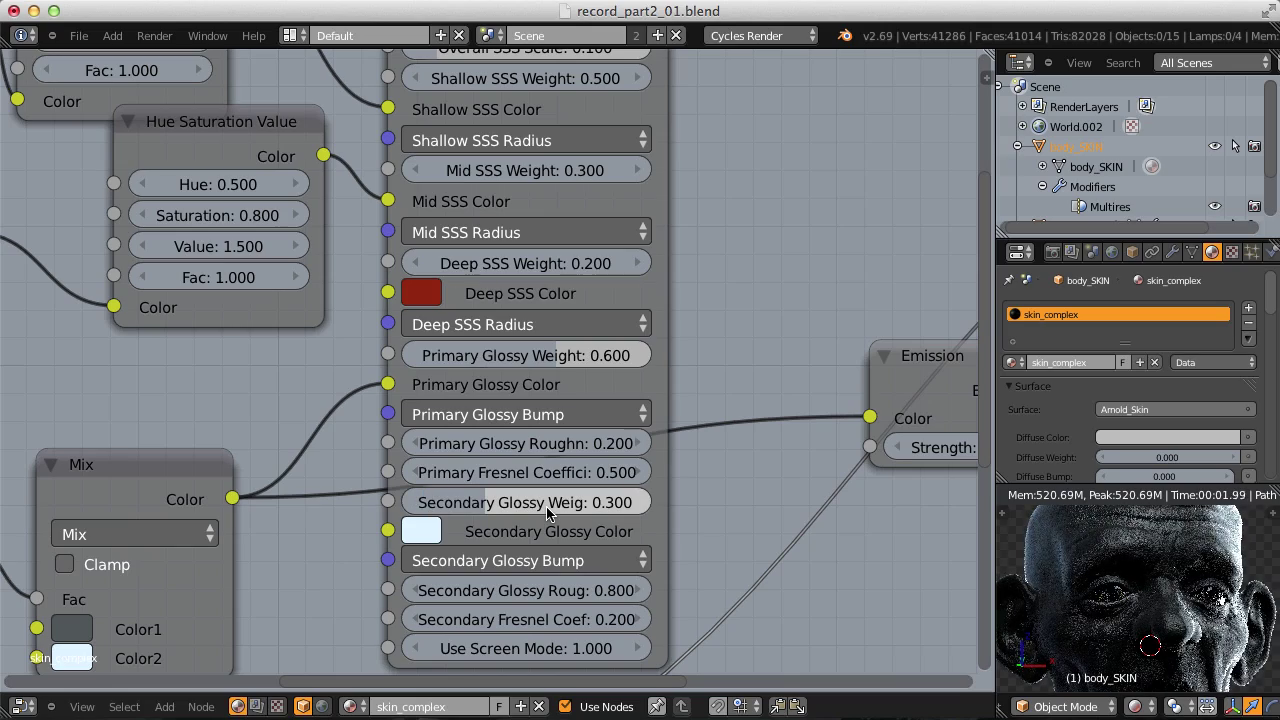
# Step: Set the Overall SSS Weight on the Arnold_Skin node to 1
pyautogui.scroll(-3, 547, 512)
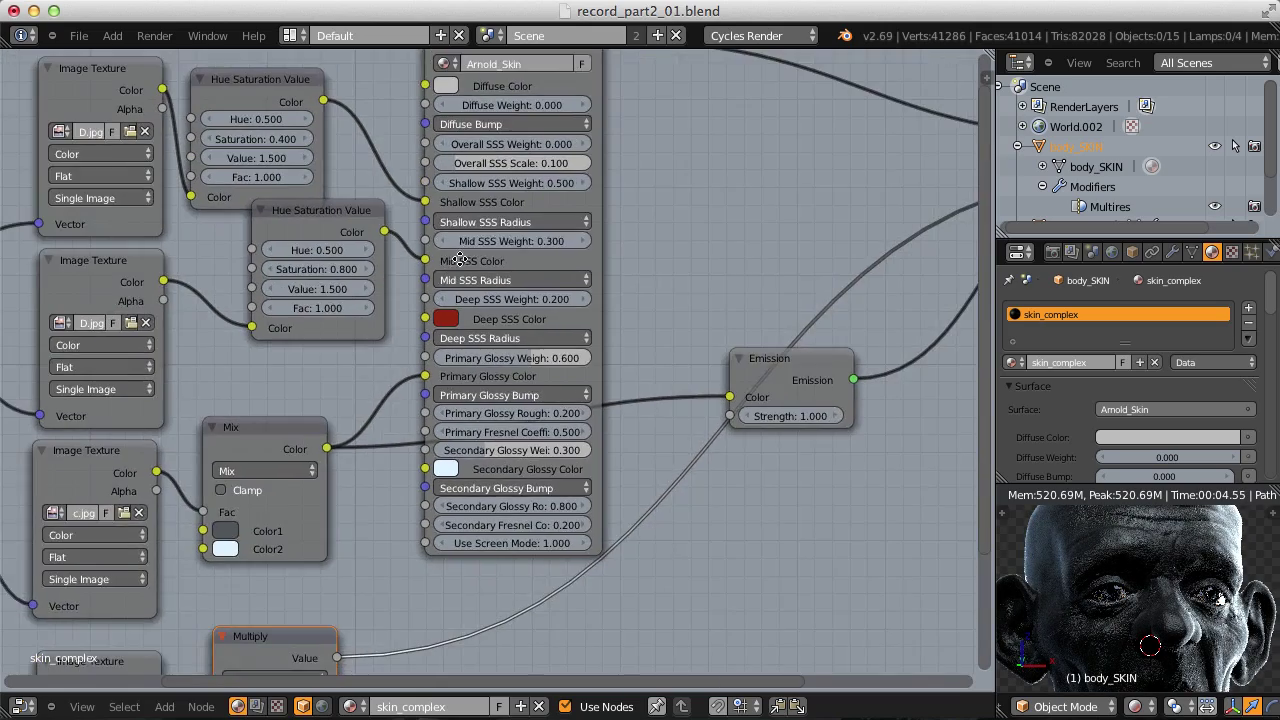
pyautogui.moveTo(540, 300); pyautogui.dragTo(536, 430, button='middle')
pyautogui.scroll(3, 536, 325)
pyautogui.scroll(1, 536, 325)
pyautogui.moveTo(534, 337); pyautogui.dragTo(492, 326, button='middle')
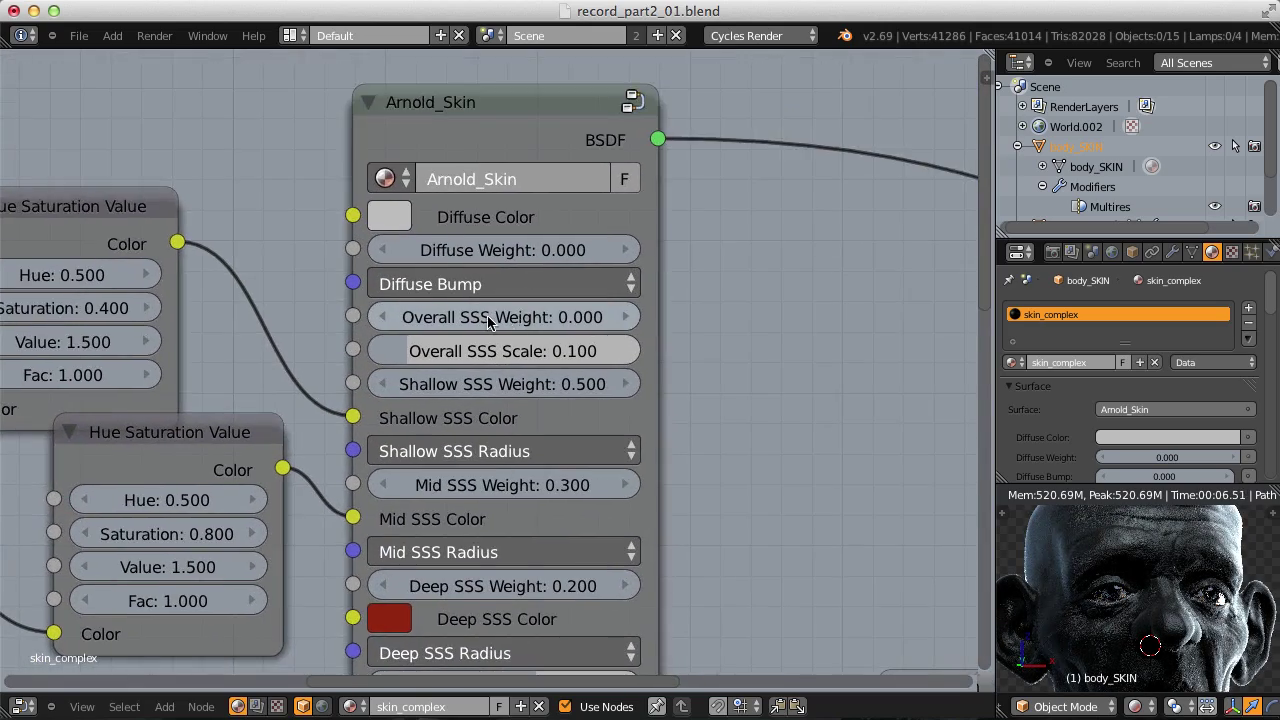
pyautogui.click(492, 317)
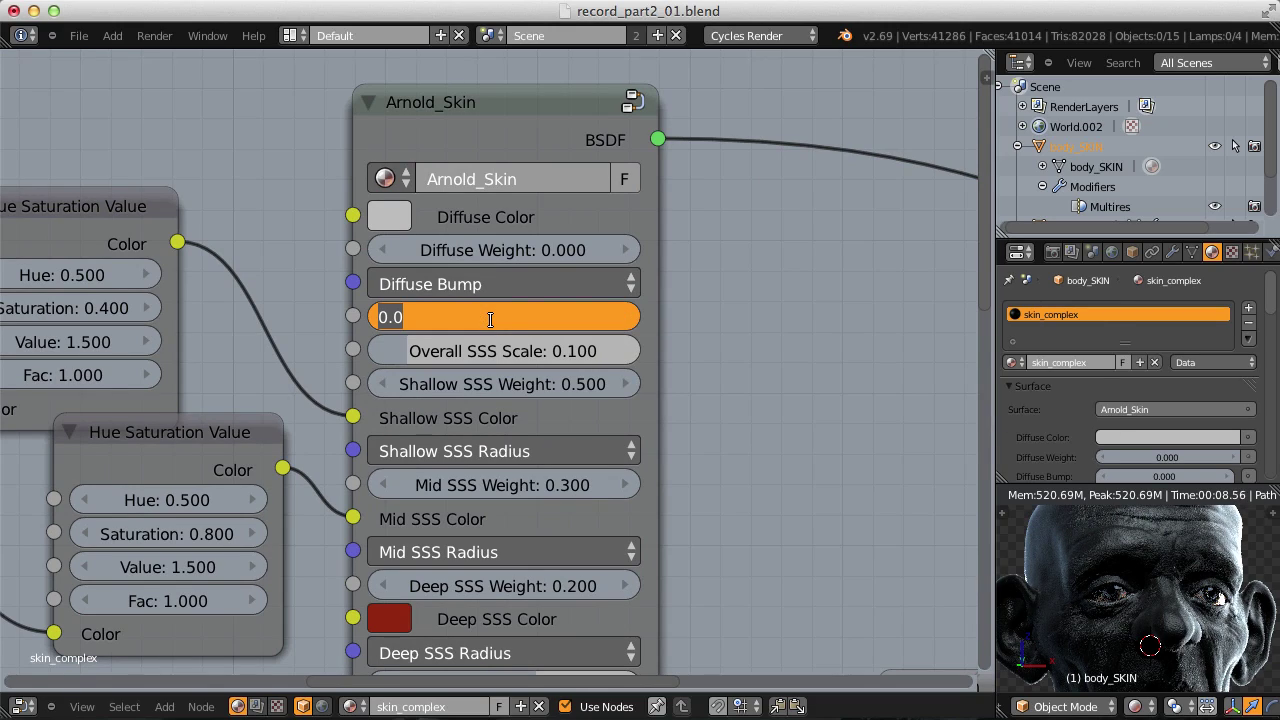
pyautogui.write('1')
pyautogui.press('Return')
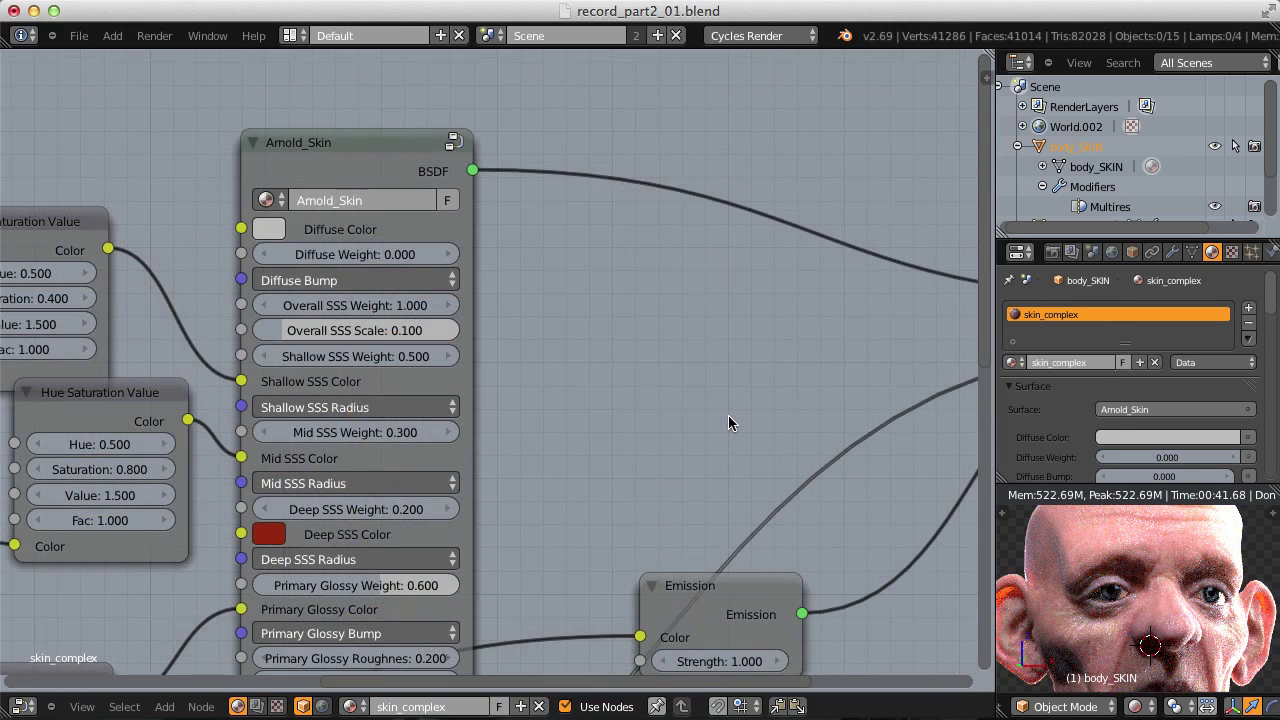
# Step: Review the Arnold_Skin node's settings and the render's Sampling settings
pyautogui.scroll(-4, 728, 422)
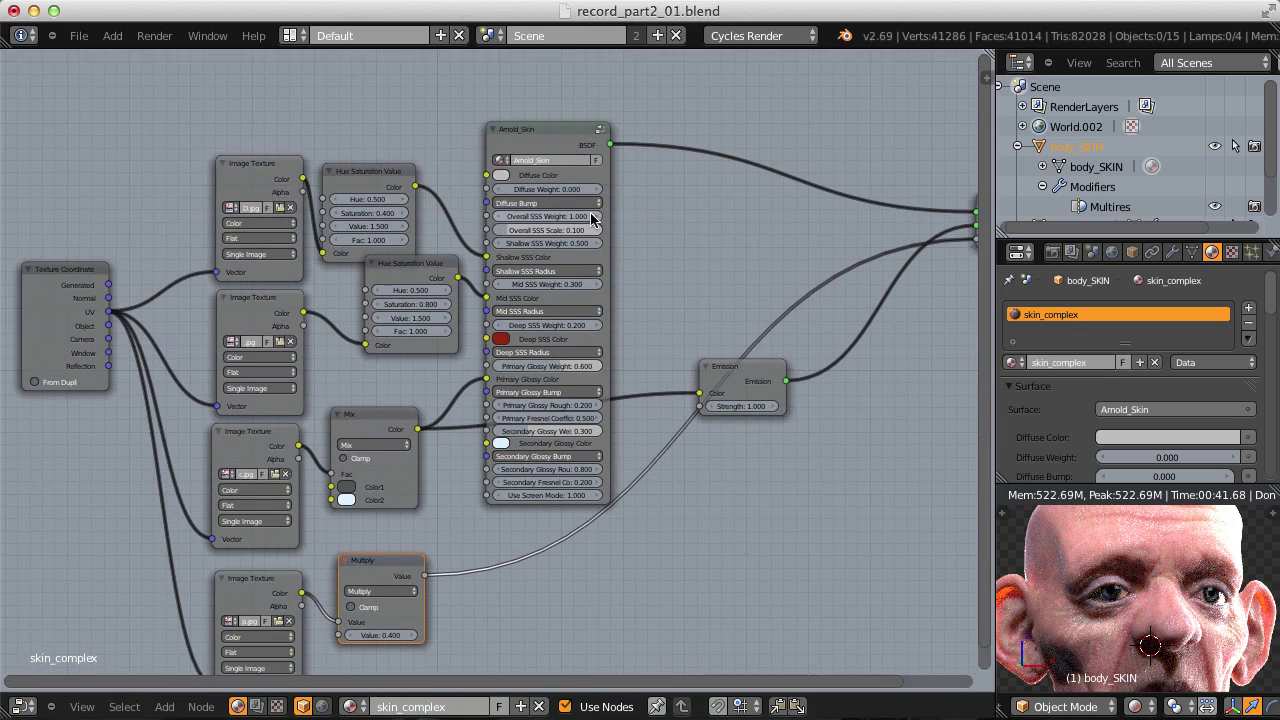
pyautogui.moveTo(603, 220); pyautogui.dragTo(590, 237, button='middle')
pyautogui.scroll(2, 590, 237)
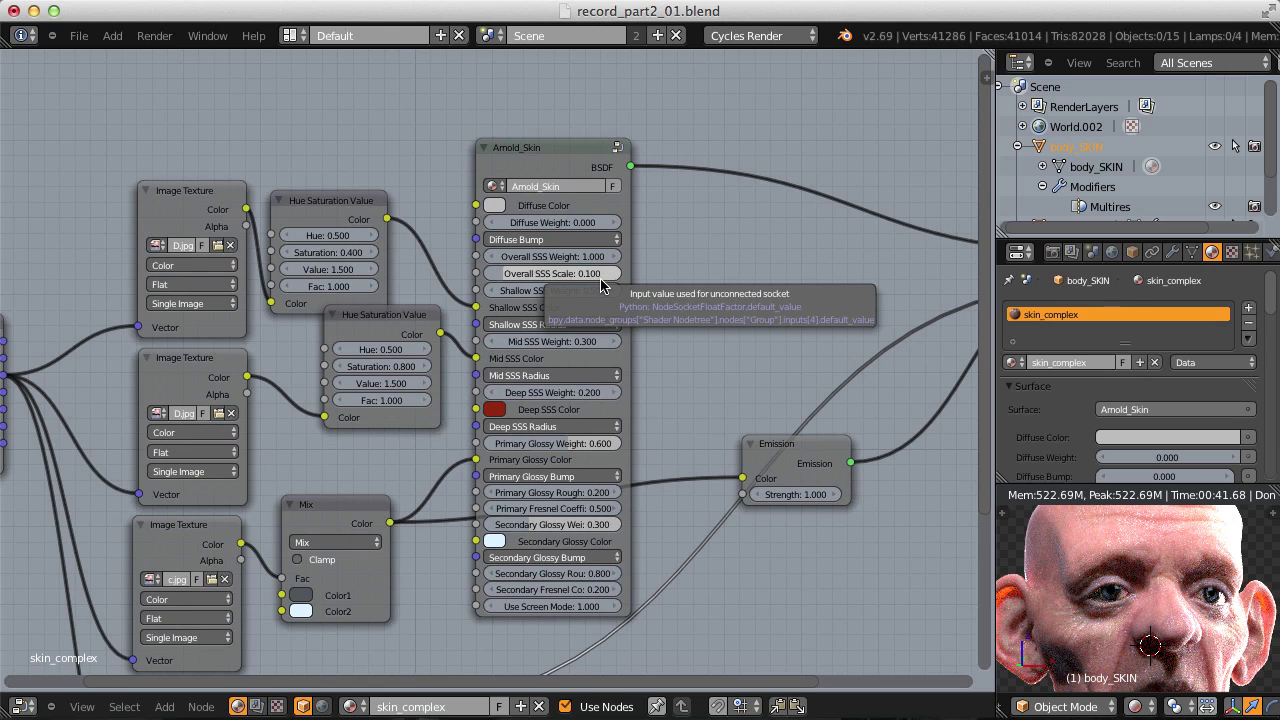
pyautogui.click(1052, 252)
pyautogui.scroll(-5, 1276, 290)
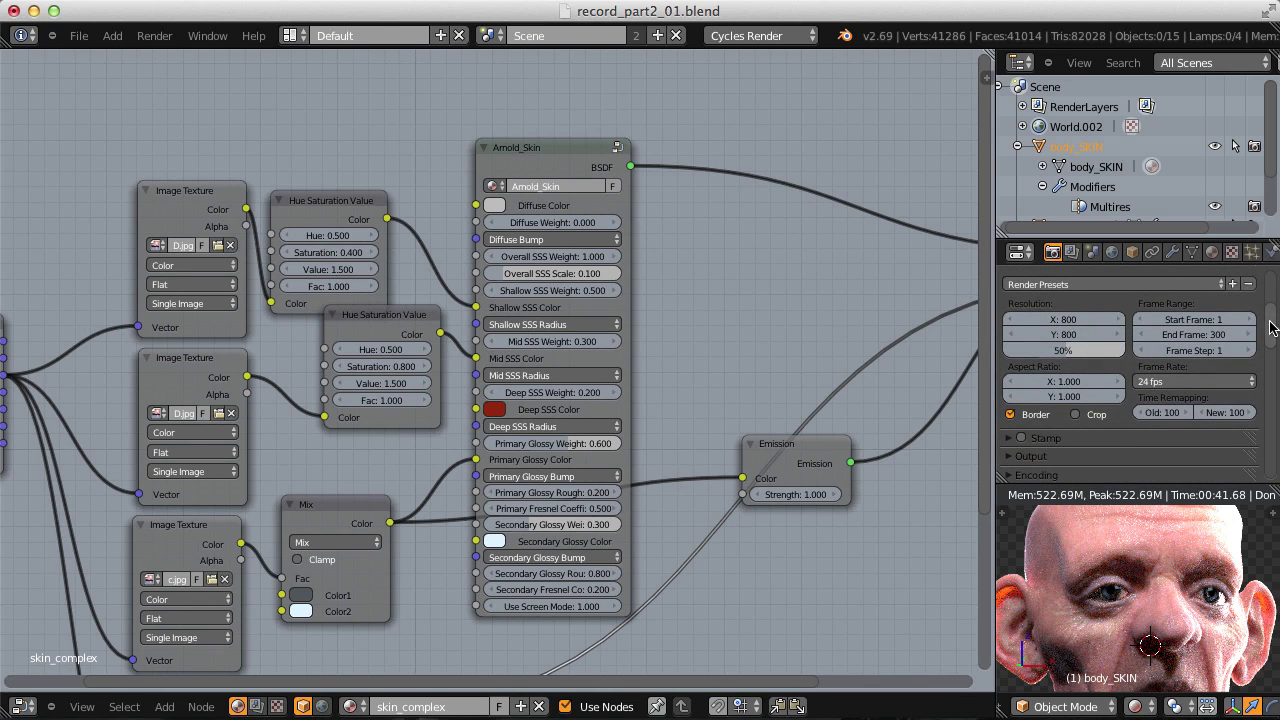
pyautogui.moveTo(1272, 320); pyautogui.dragTo(1271, 352)
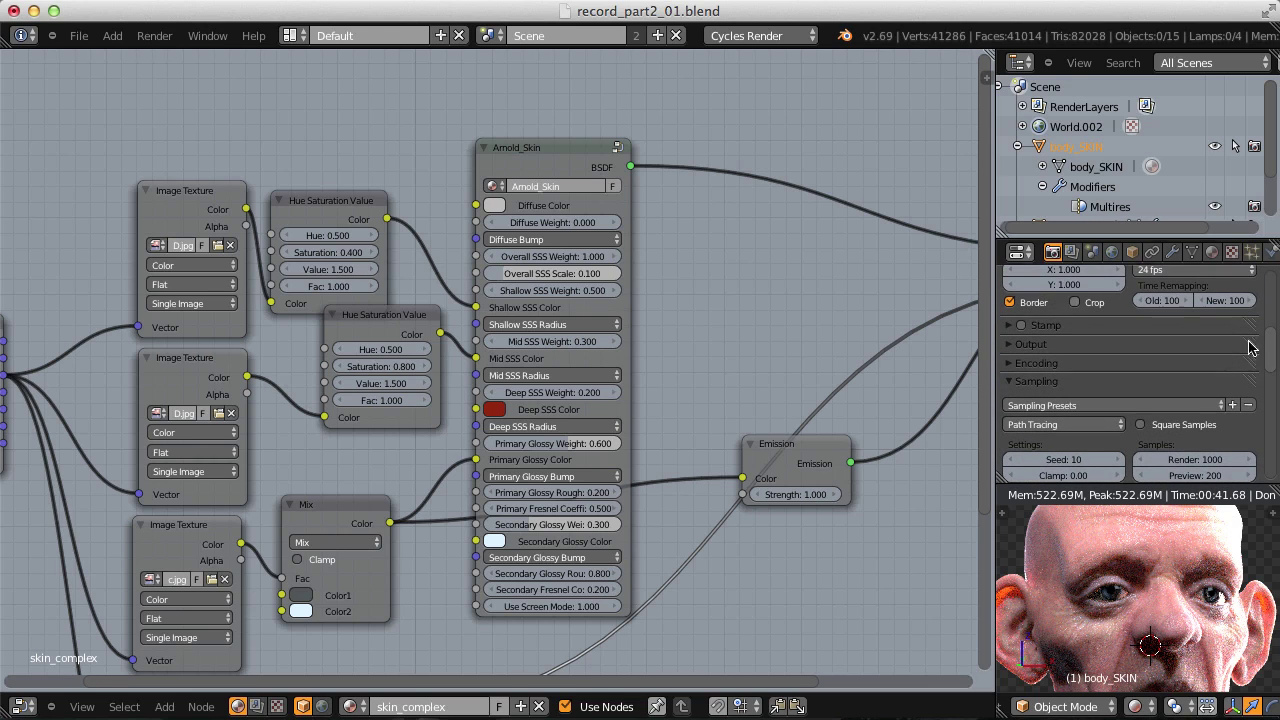
# Step: Render a still image of the head with the skin_complex material
pyautogui.click(156, 38)
pyautogui.click(140, 53)
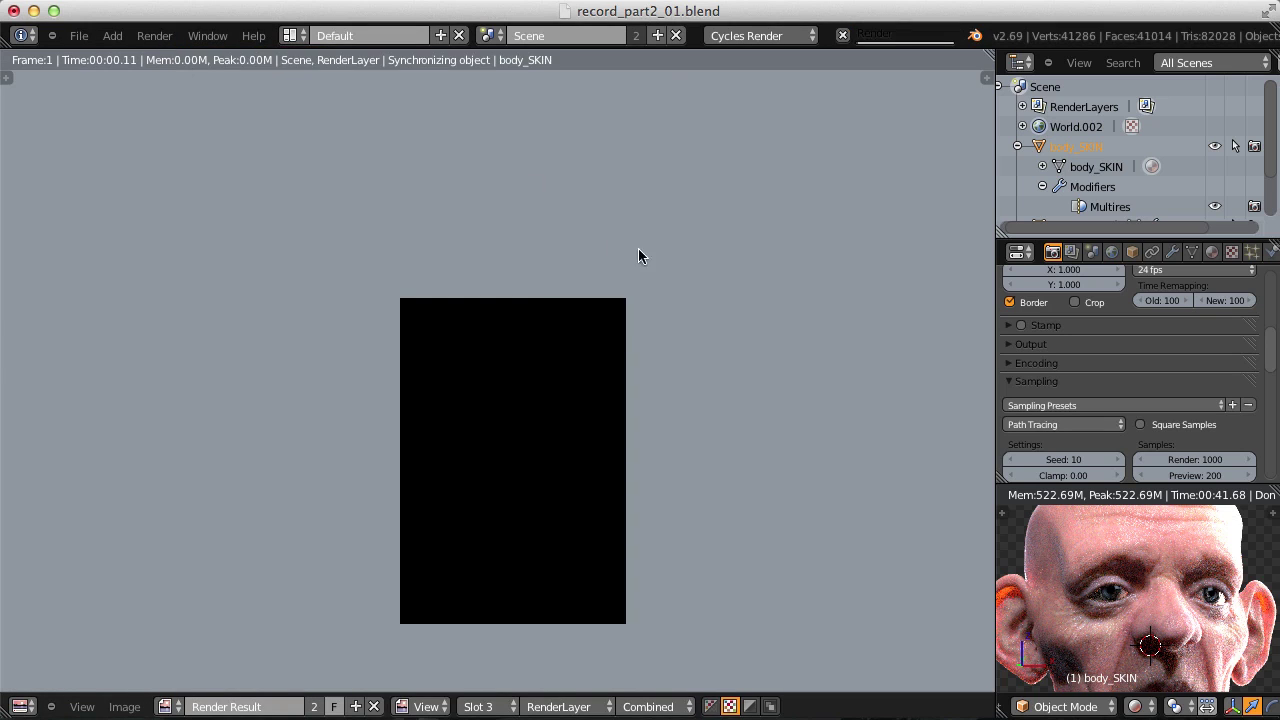
pyautogui.scroll(4, 778, 285)
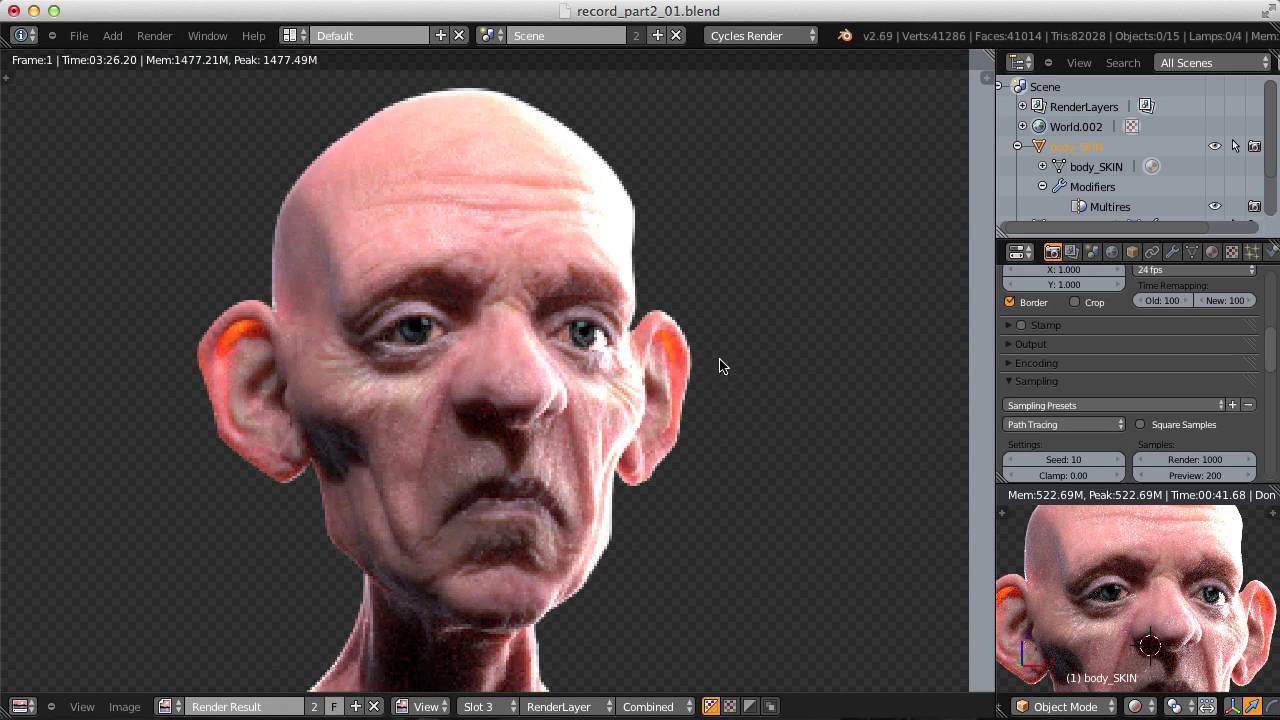
# Step: Examine the skin_complex render of the head, checking the face, ears and neck up close and as a whole
pyautogui.scroll(1, 723, 366)
pyautogui.moveTo(723, 366); pyautogui.dragTo(826, 429, button='middle')
pyautogui.scroll(-1, 851, 254)
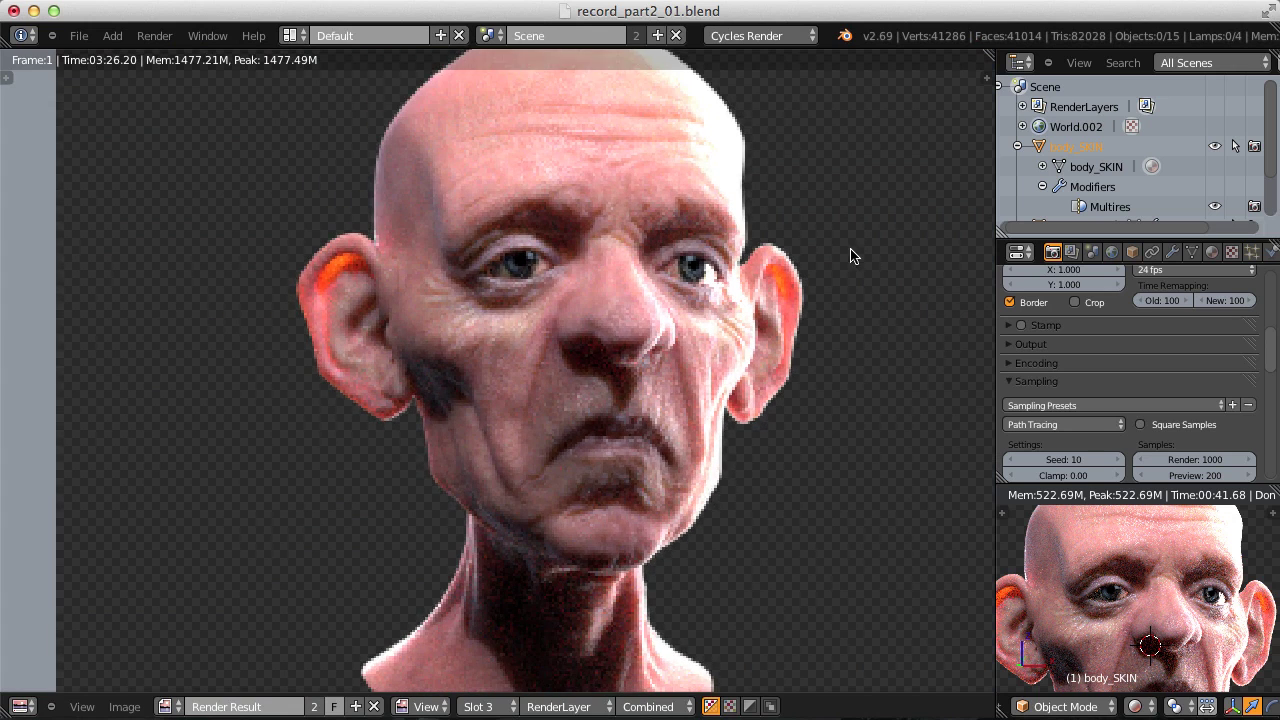
pyautogui.scroll(1, 851, 254)
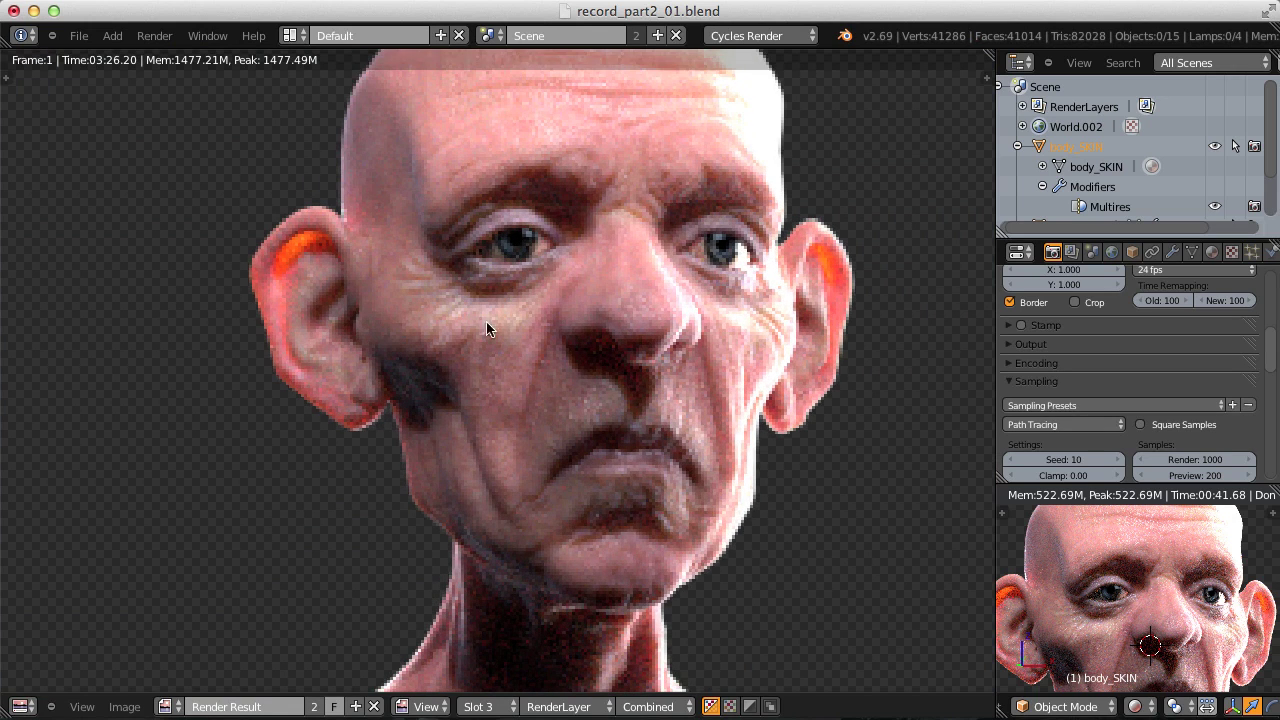
pyautogui.moveTo(414, 280); pyautogui.dragTo(397, 331, button='middle')
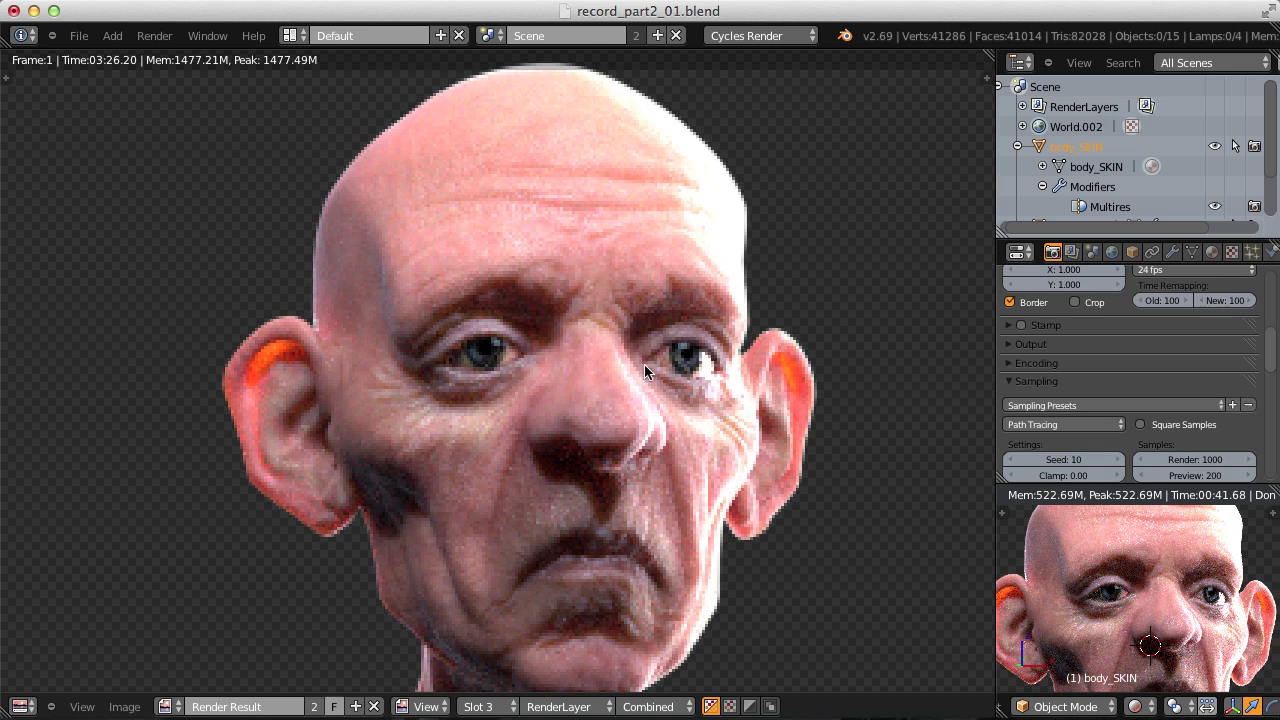
pyautogui.scroll(-2, 644, 364)
pyautogui.scroll(-2, 707, 325)
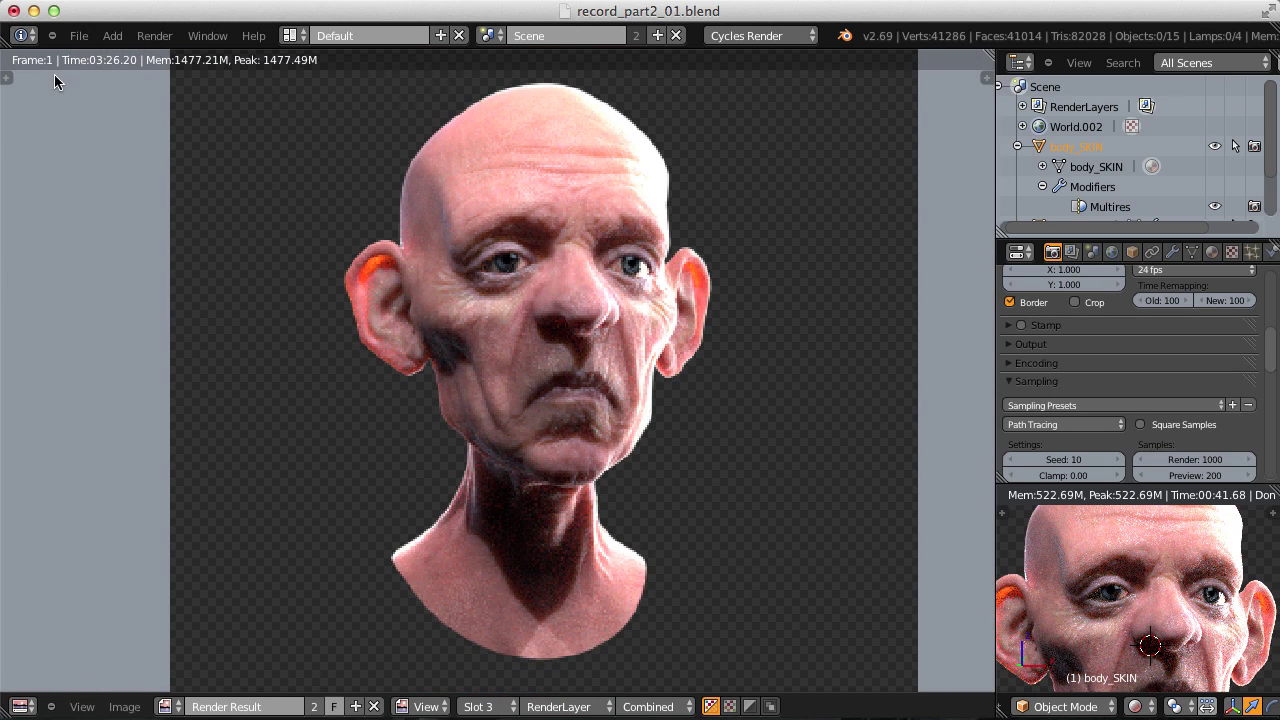
pyautogui.moveTo(662, 197); pyautogui.dragTo(623, 209, button='middle')
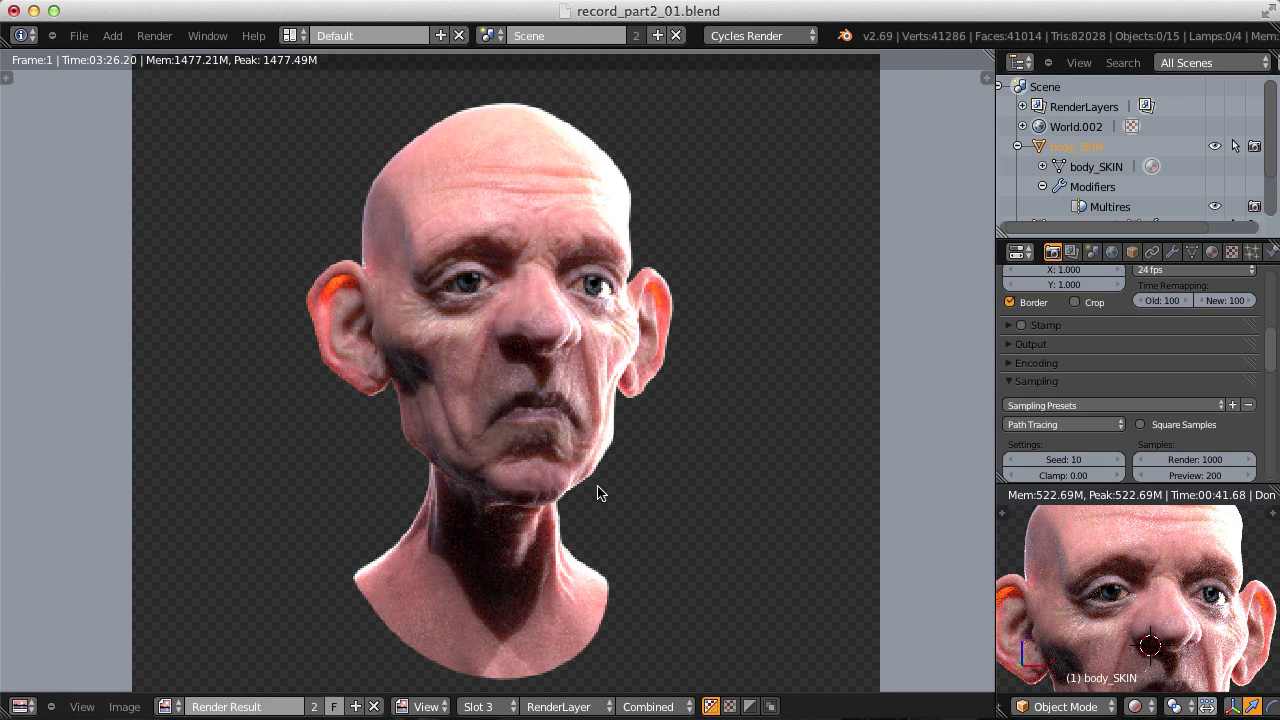
# Step: Switch the render result to Slot 4 and give the skin_complex material a fake user so it is kept
pyautogui.click(488, 706)
pyautogui.click(512, 621)
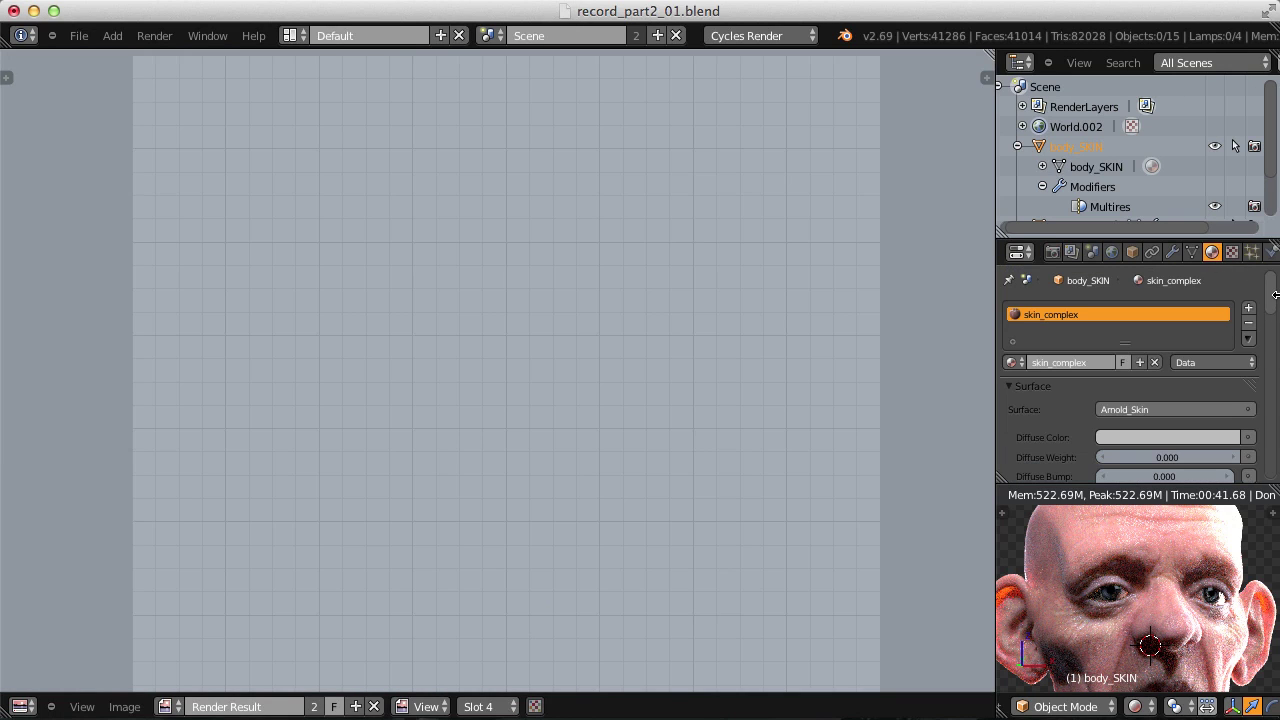
pyautogui.click(1014, 362)
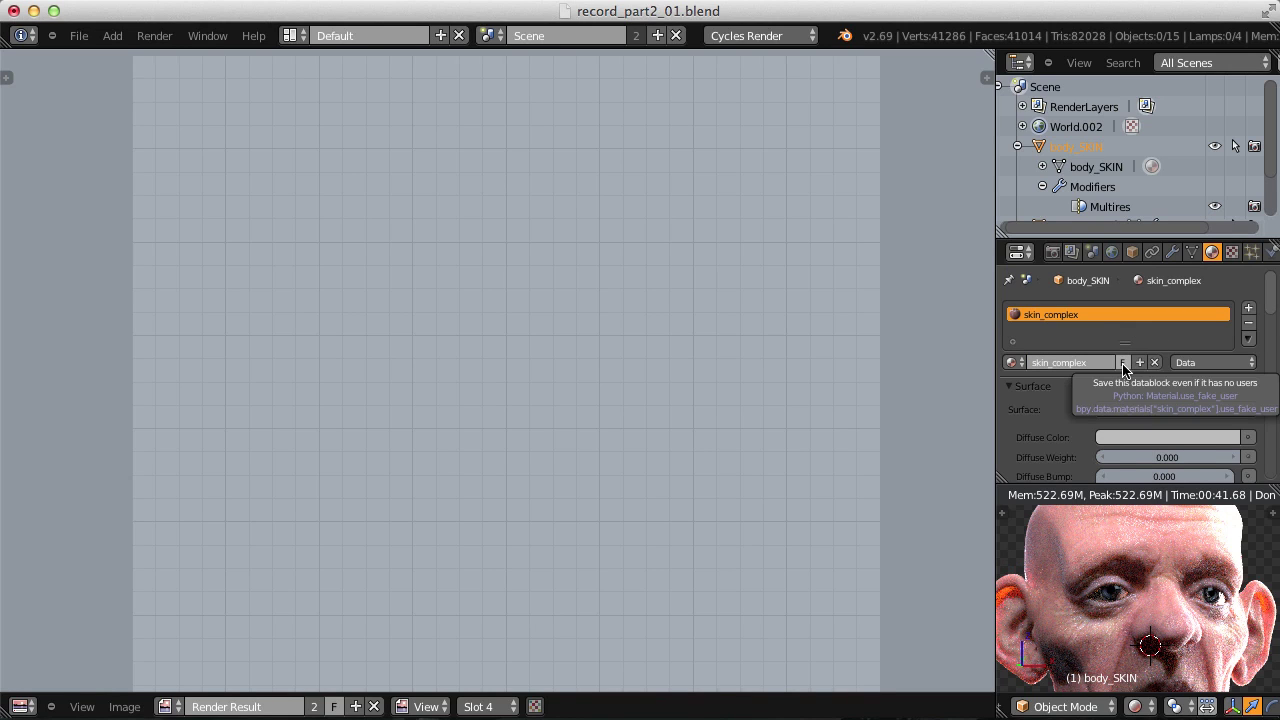
pyautogui.click(1123, 363)
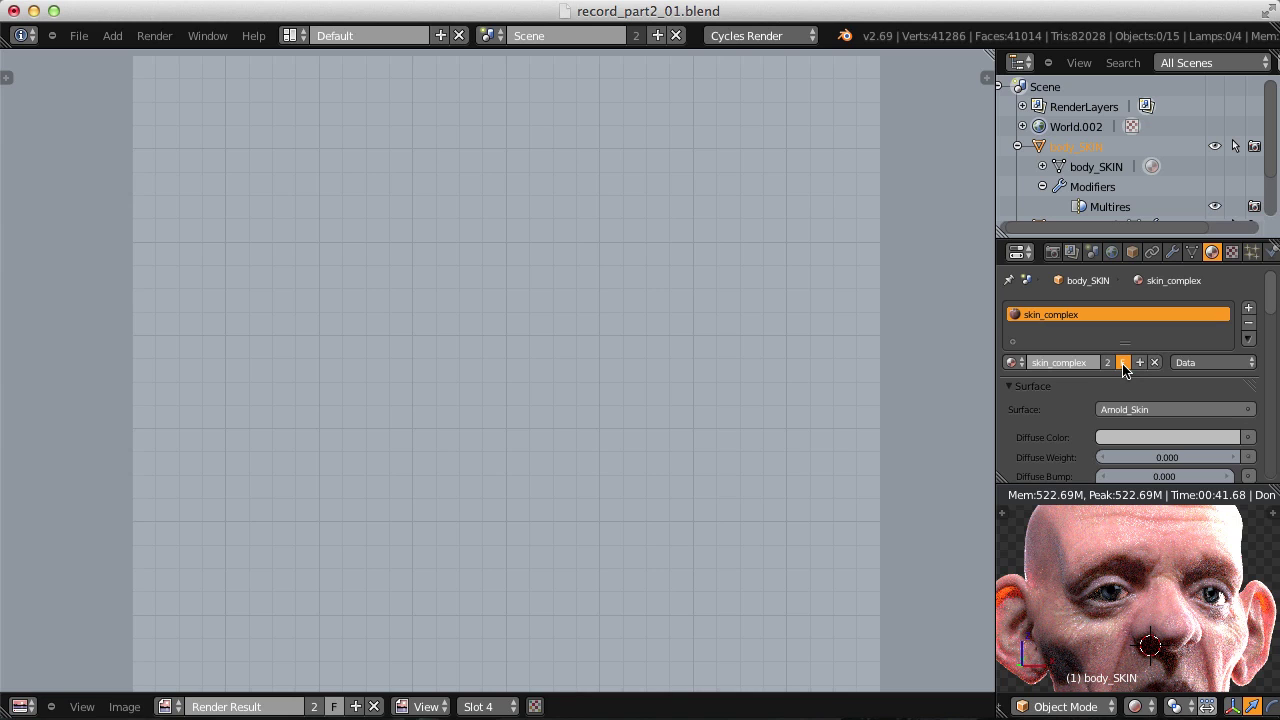
# Step: Append the skin_simple material from record_03.blend
pyautogui.click(79, 36)
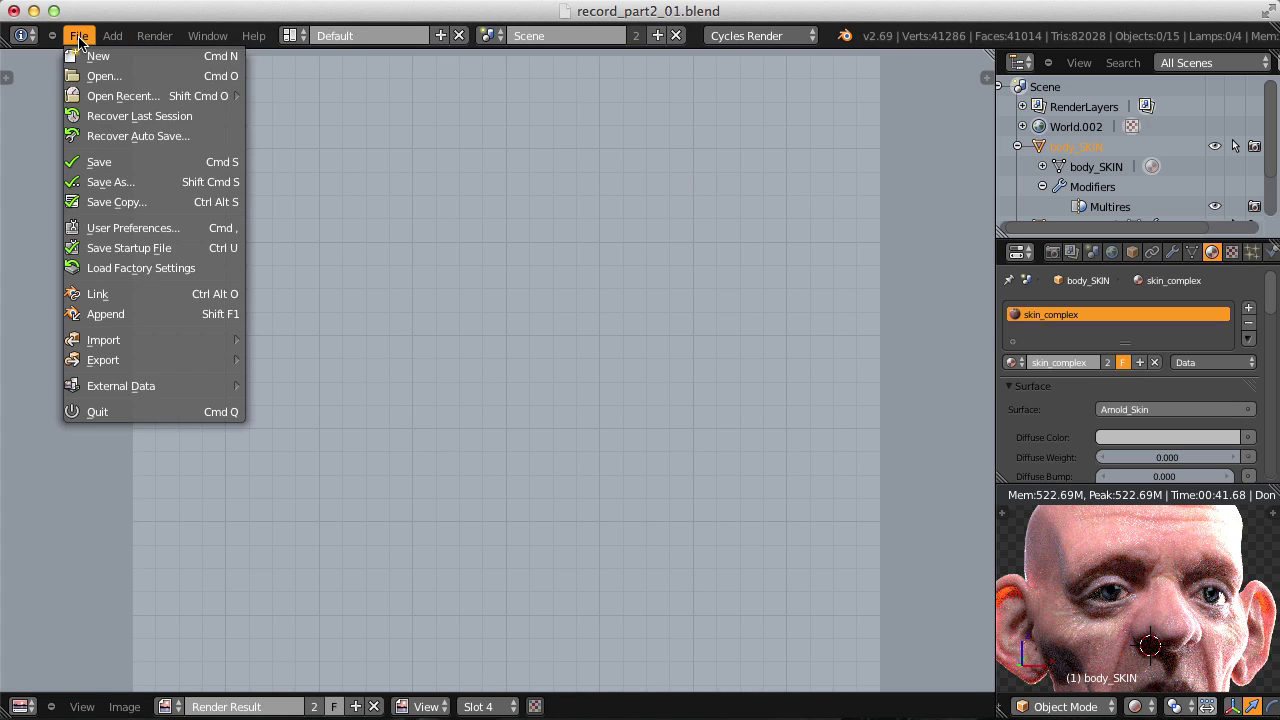
pyautogui.click(189, 320)
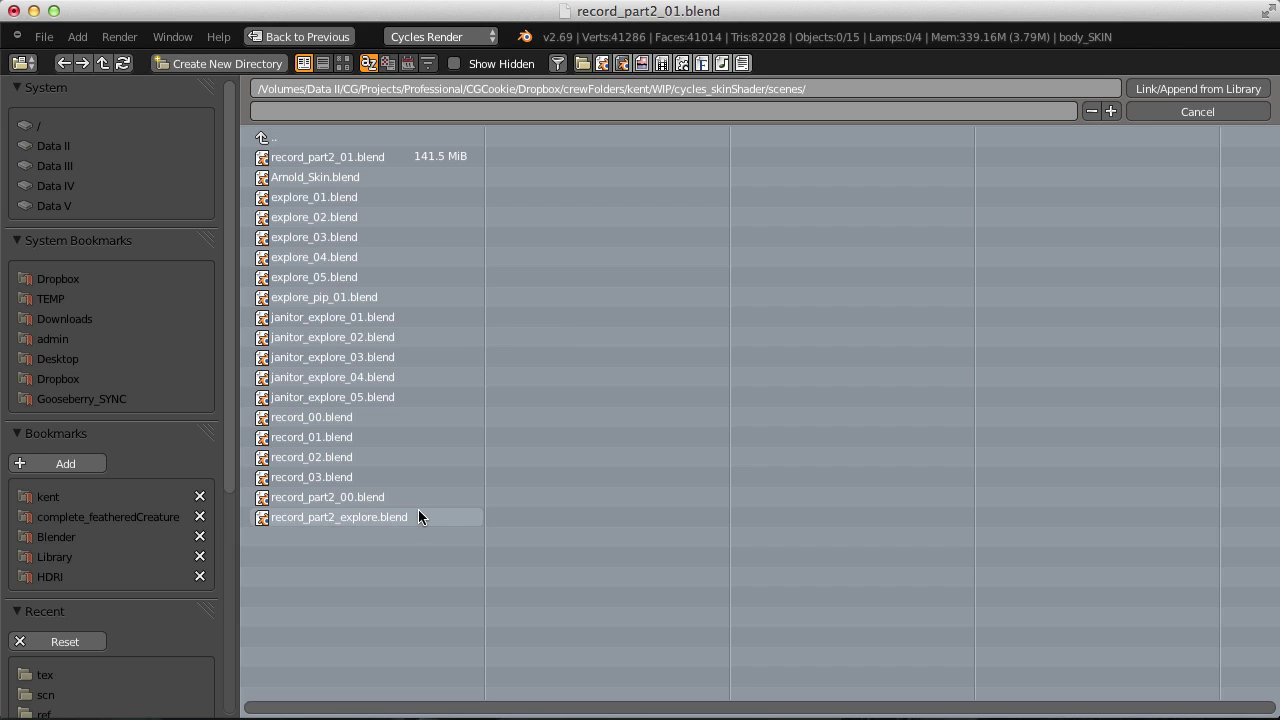
pyautogui.doubleClick(335, 477)
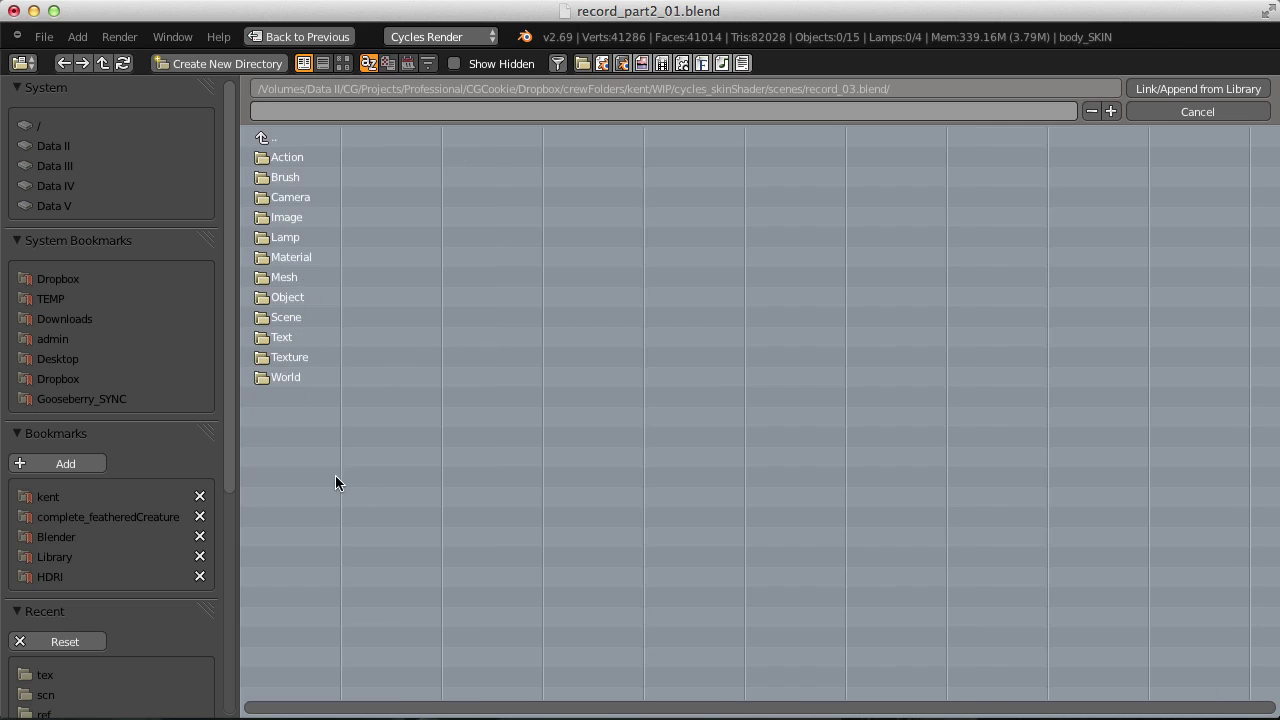
pyautogui.doubleClick(292, 258)
pyautogui.click(300, 374)
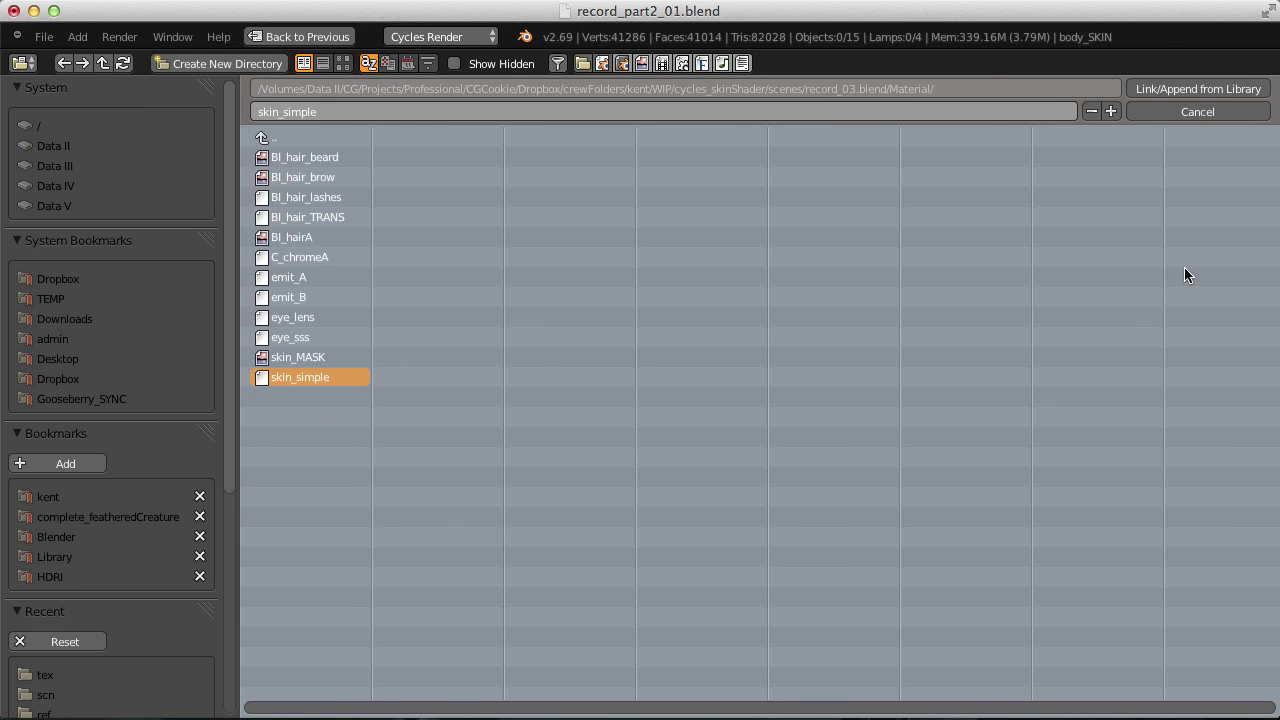
pyautogui.press('Return')
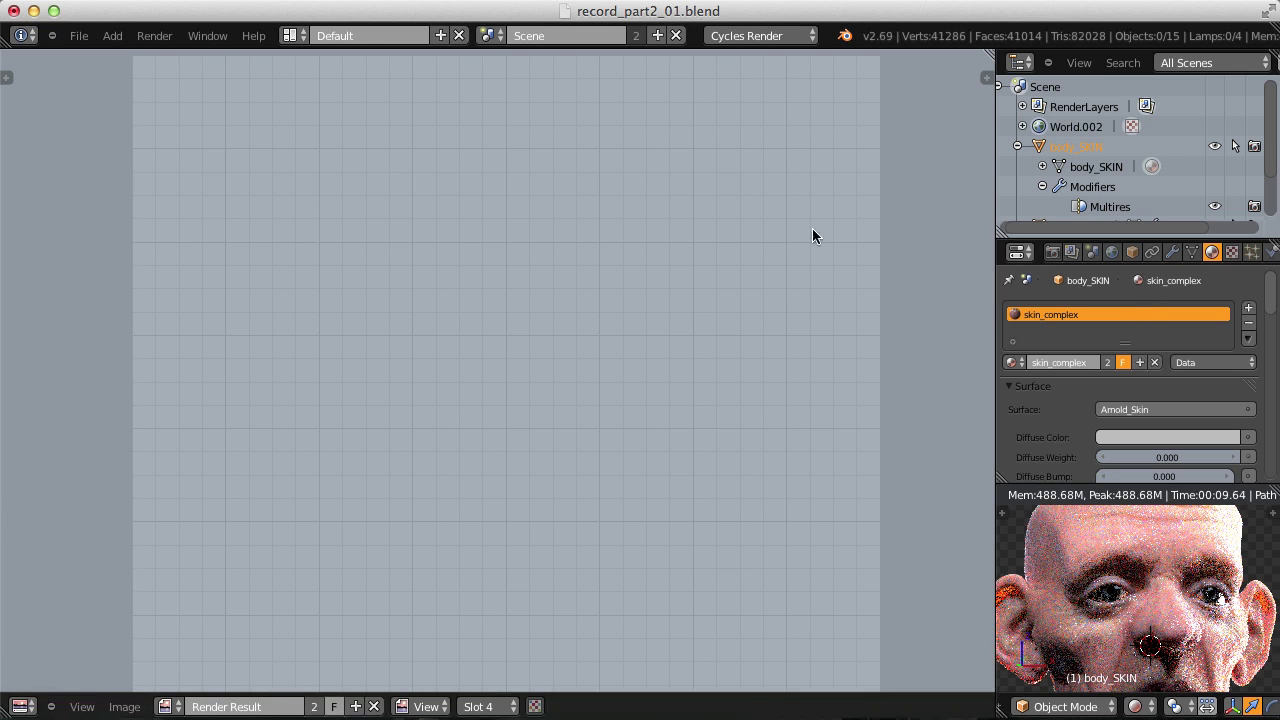
pyautogui.click(155, 35)
pyautogui.click(160, 53)
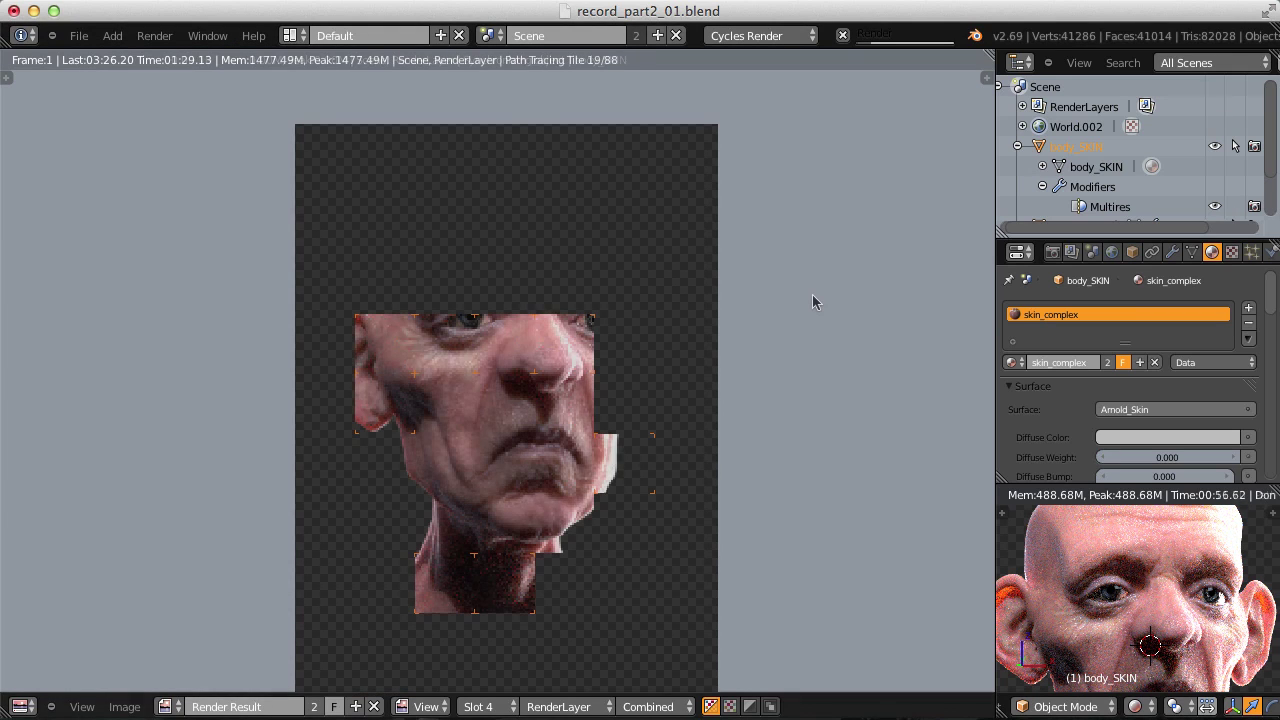
pyautogui.press('Escape')
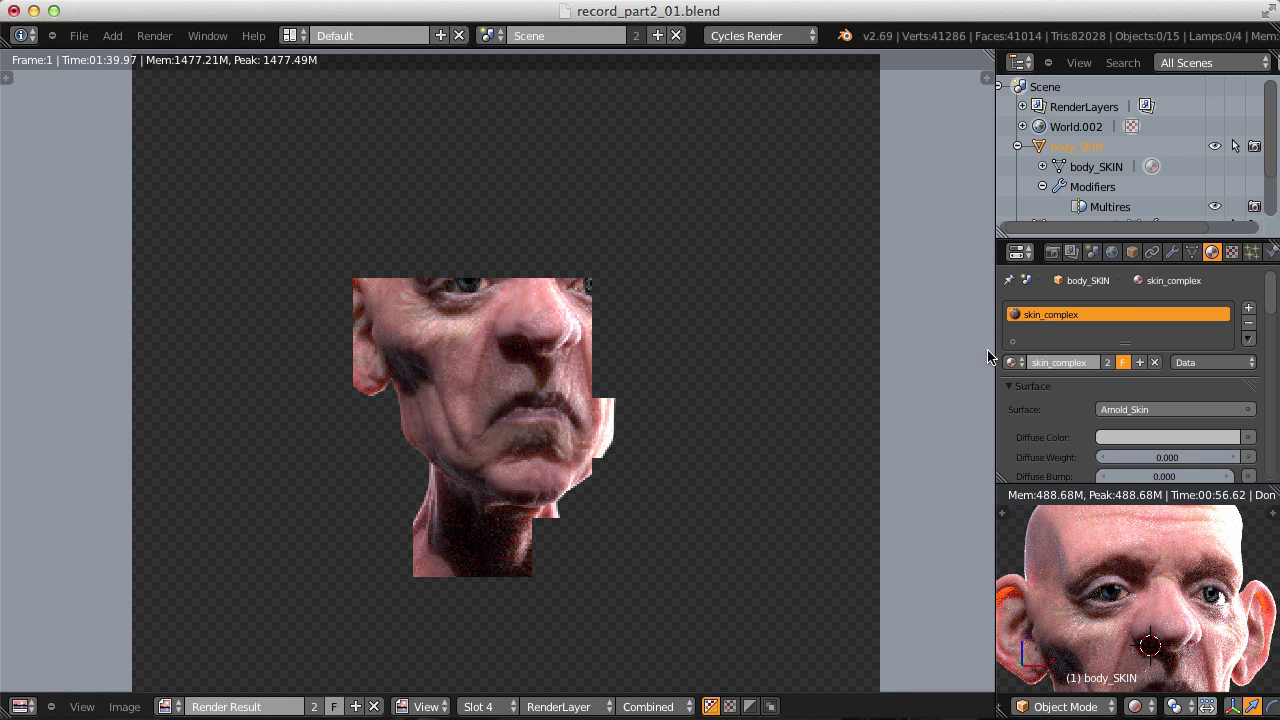
# Step: Assign the skin_simple material to body_SKIN and render the head into Slot 4
pyautogui.click(1010, 362)
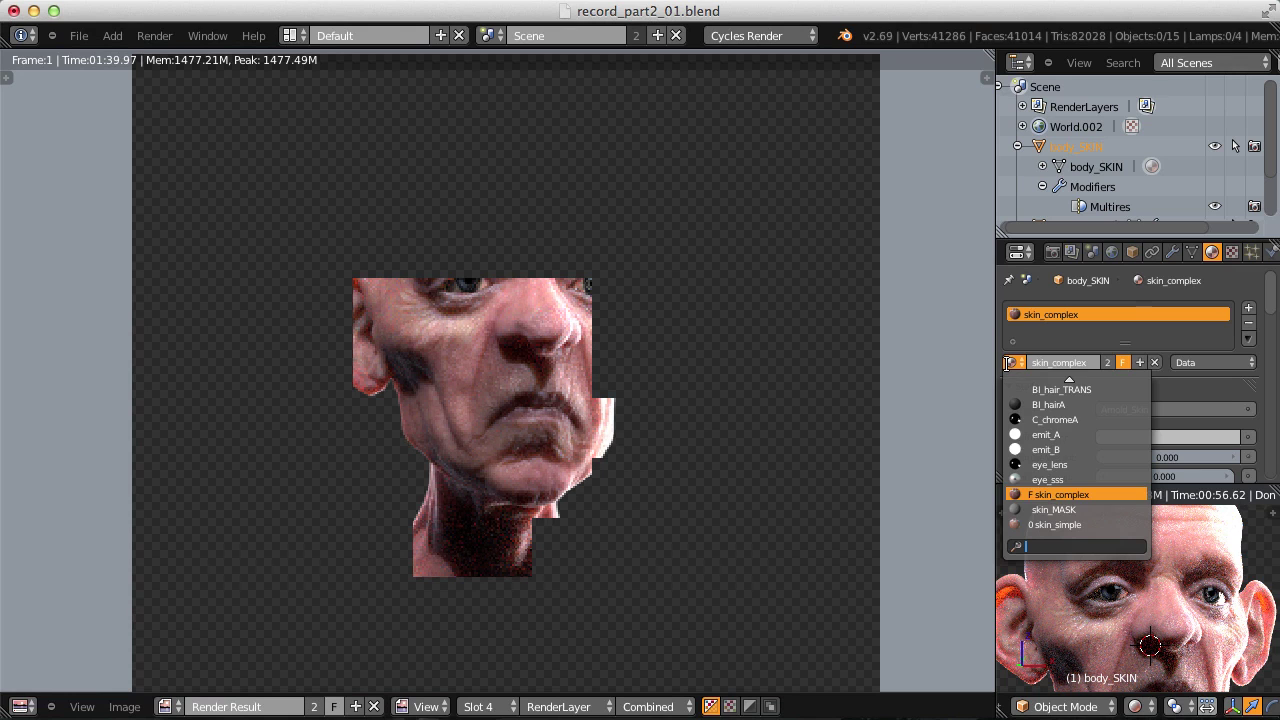
pyautogui.write('simp')
pyautogui.press('Return')
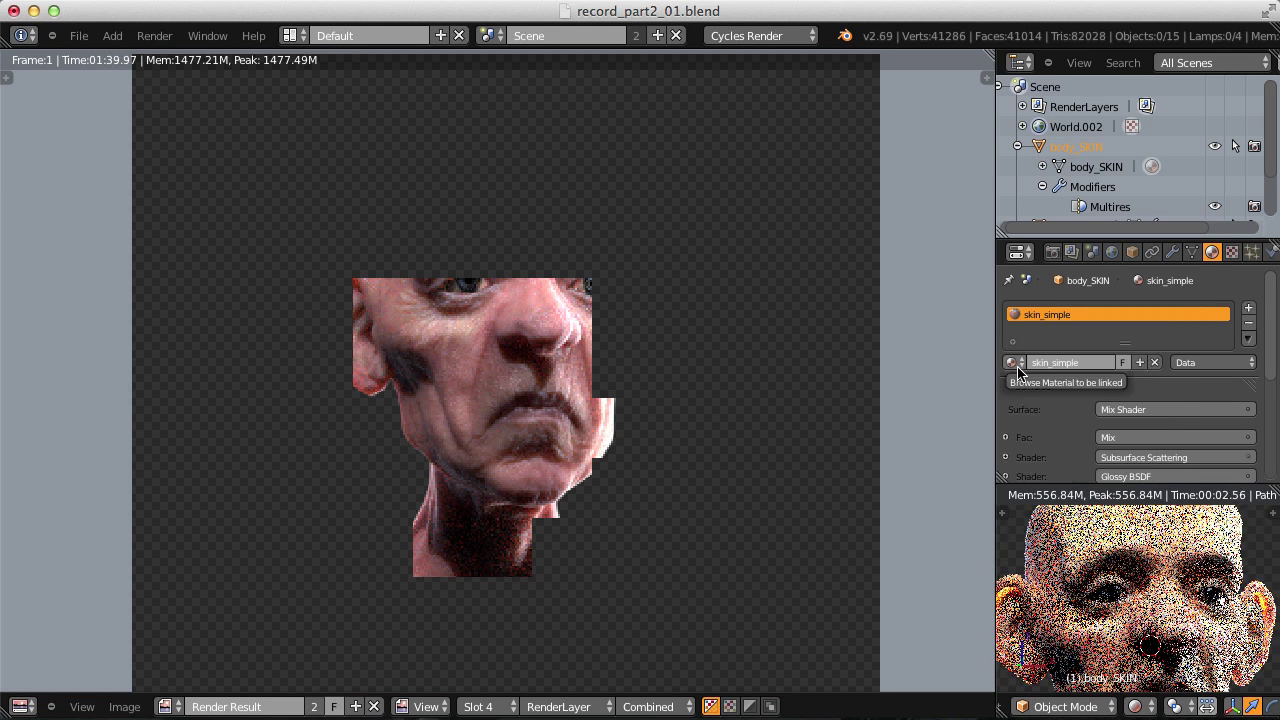
pyautogui.click(156, 37)
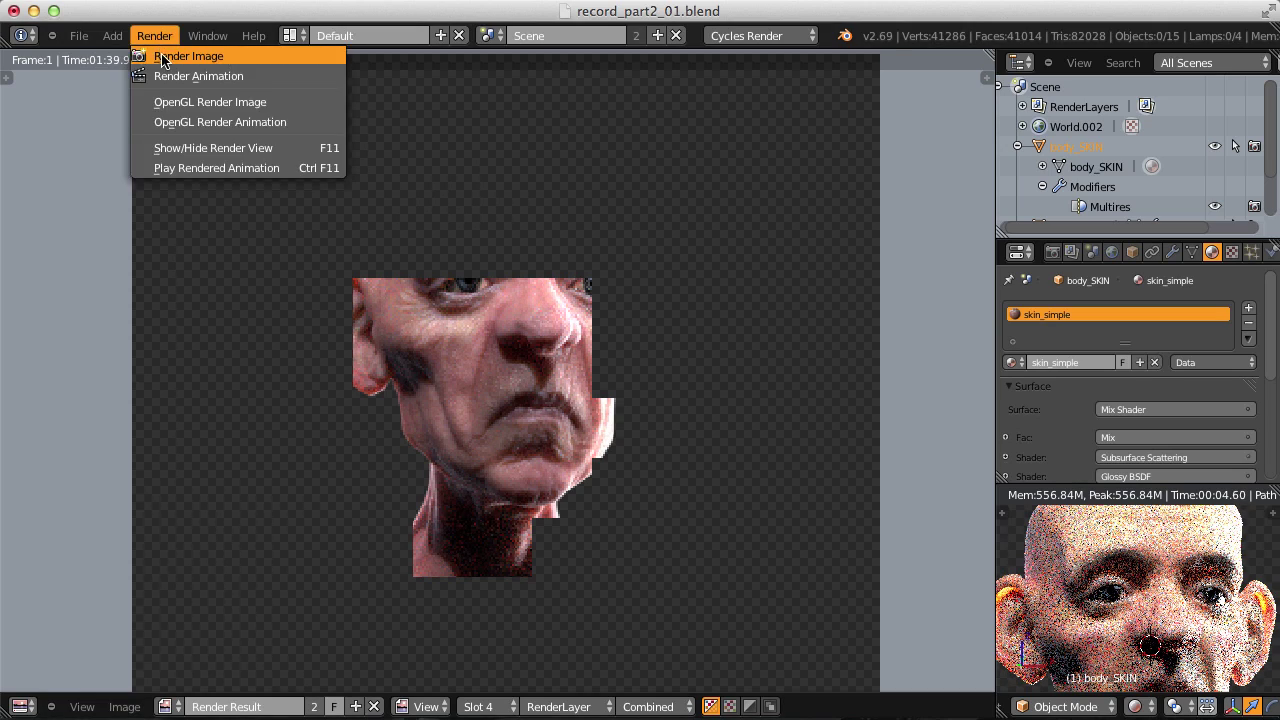
pyautogui.click(162, 58)
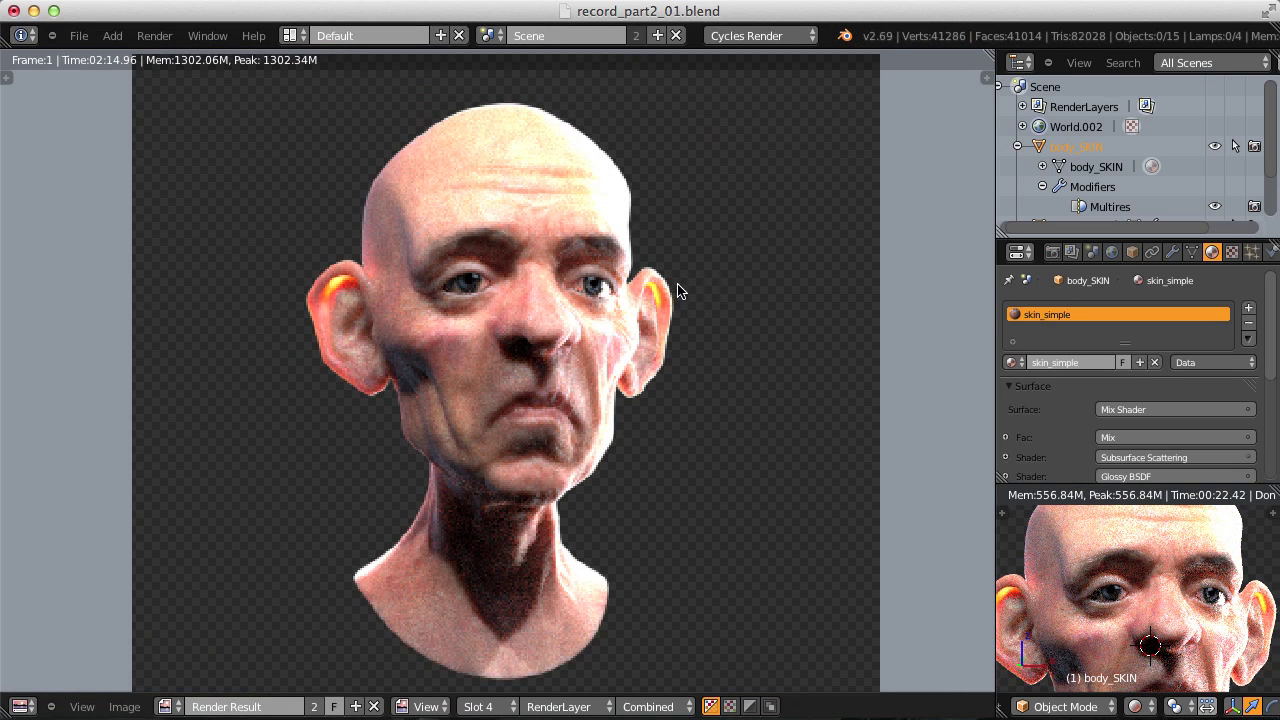
# Step: Compare the skin_simple render with the earlier skin_complex render by flipping between the render slots
pyautogui.press('j')
pyautogui.press('j')
pyautogui.press('j')
pyautogui.press('j')
pyautogui.press('j')
pyautogui.press('j')
pyautogui.press('j')
pyautogui.press('j')
# Step: Switch the image editor to the 3D View and hide the REN_A and REN_C layers
pyautogui.click(20, 706)
pyautogui.click(135, 670)
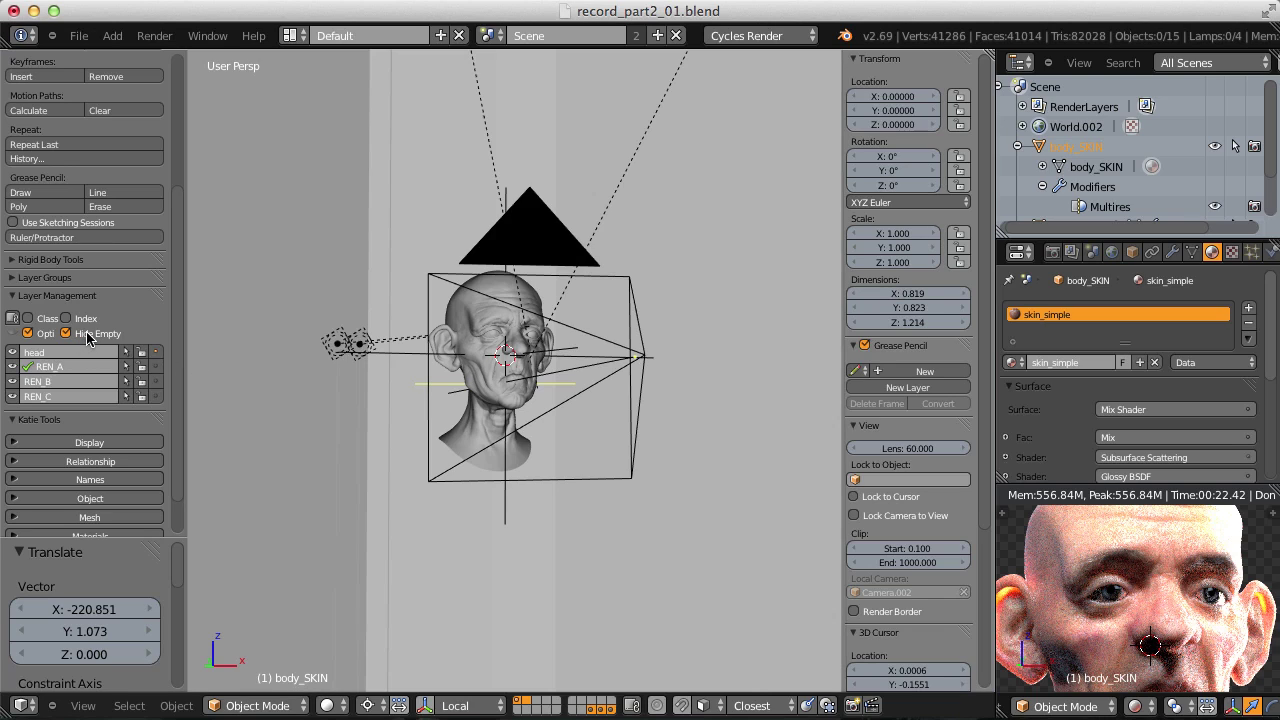
pyautogui.click(12, 381)
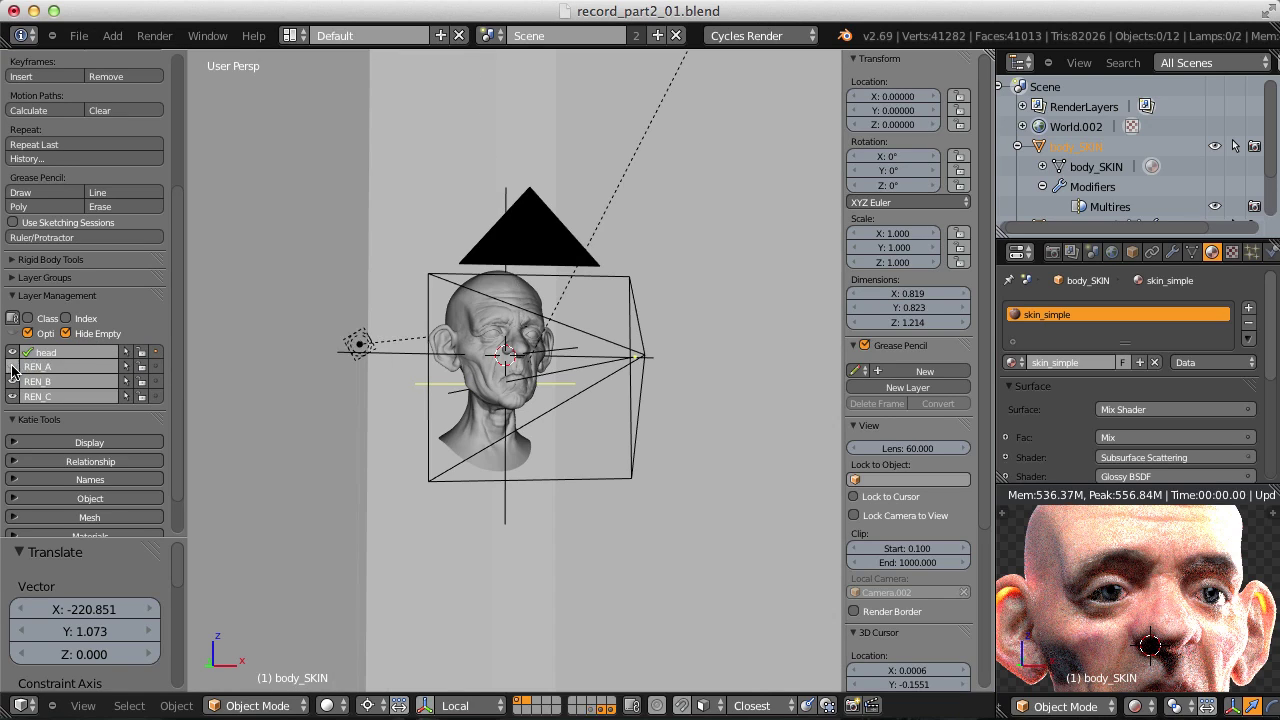
pyautogui.click(12, 397)
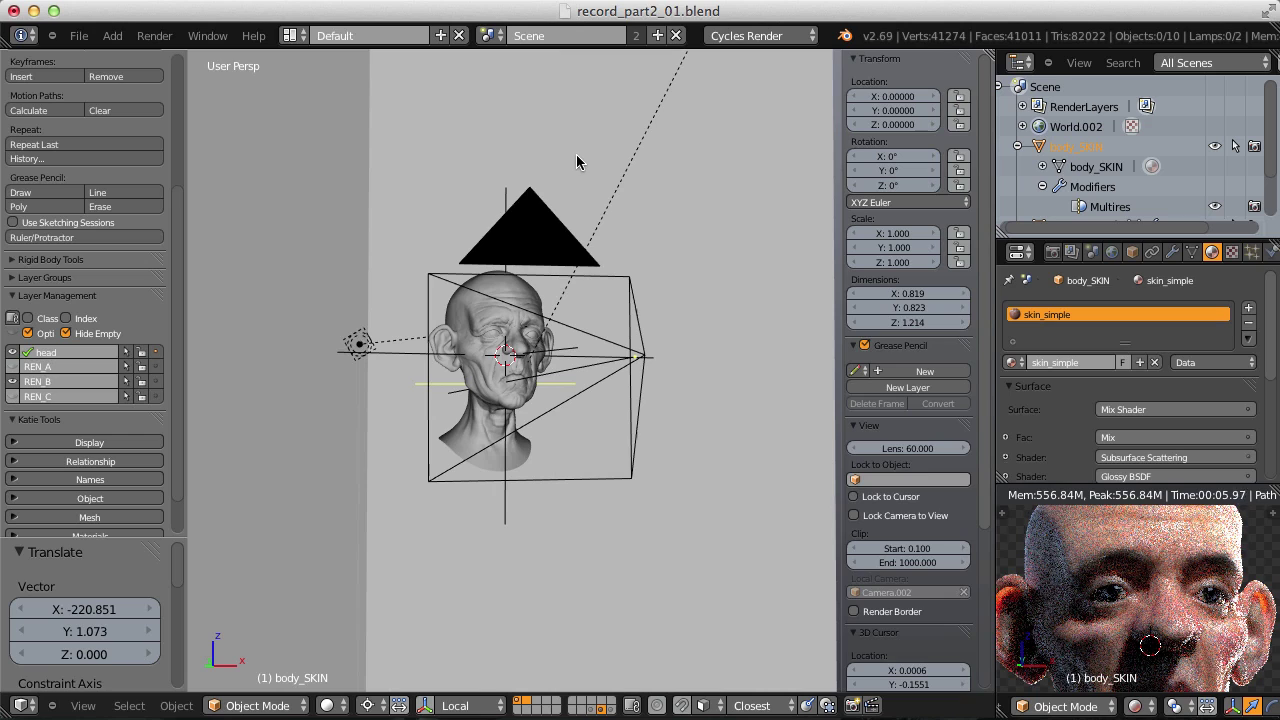
# Step: Return to the render view and render the head with only the REN_B lighting layer enabled
pyautogui.press('F11')
pyautogui.click(154, 35)
pyautogui.click(180, 57)
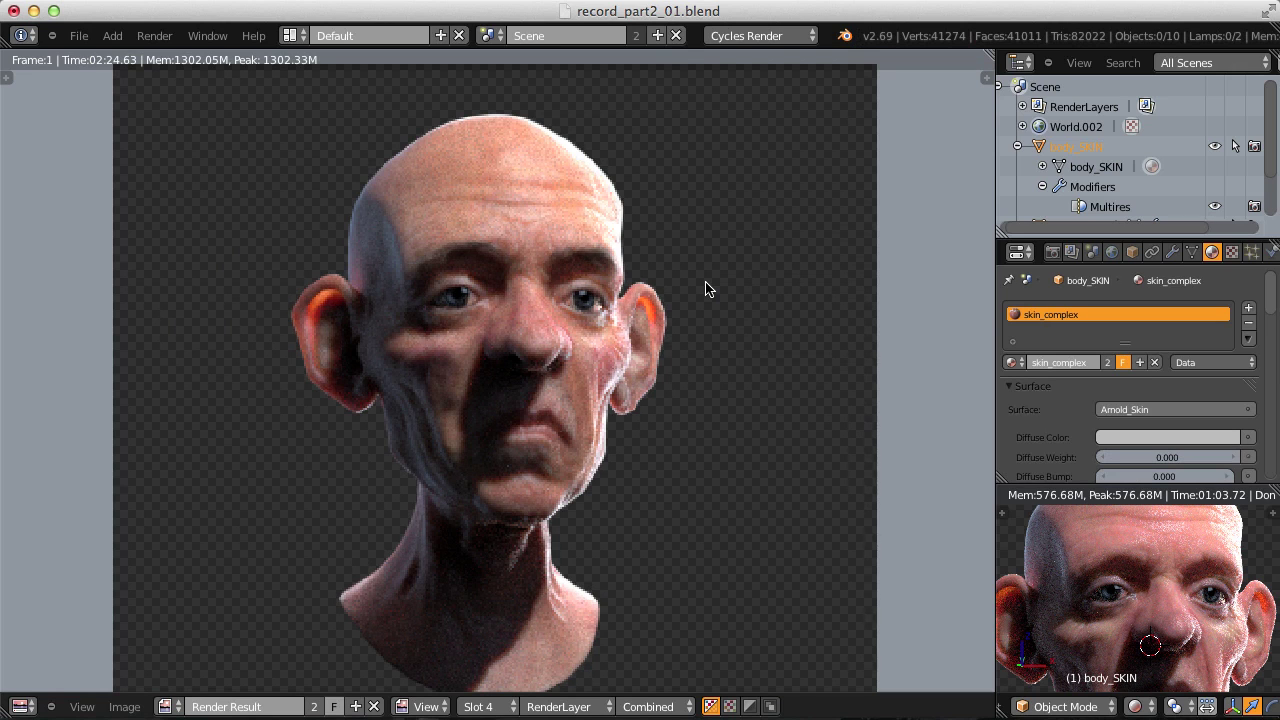
# Step: Compare the skin_complex render in Slot 3 with the skin_simple render in Slot 4 under the REN_B lighting
pyautogui.hotkey('alt', 'j')
pyautogui.press('j')
pyautogui.hotkey('alt', 'j')
pyautogui.press('j')
pyautogui.hotkey('alt', 'j')
pyautogui.press('j')
pyautogui.hotkey('alt', 'j')
pyautogui.press('j')
pyautogui.hotkey('alt', 'j')
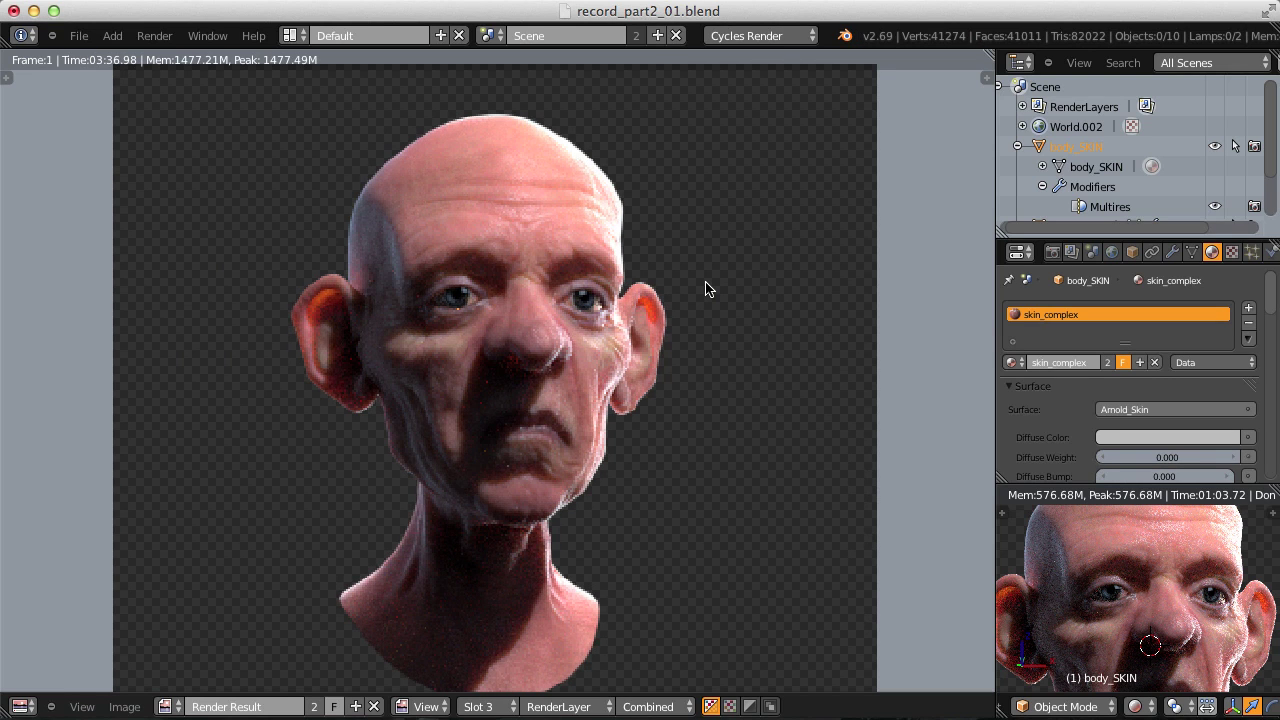
pyautogui.scroll(2, 690, 286)
pyautogui.scroll(-1, 685, 285)
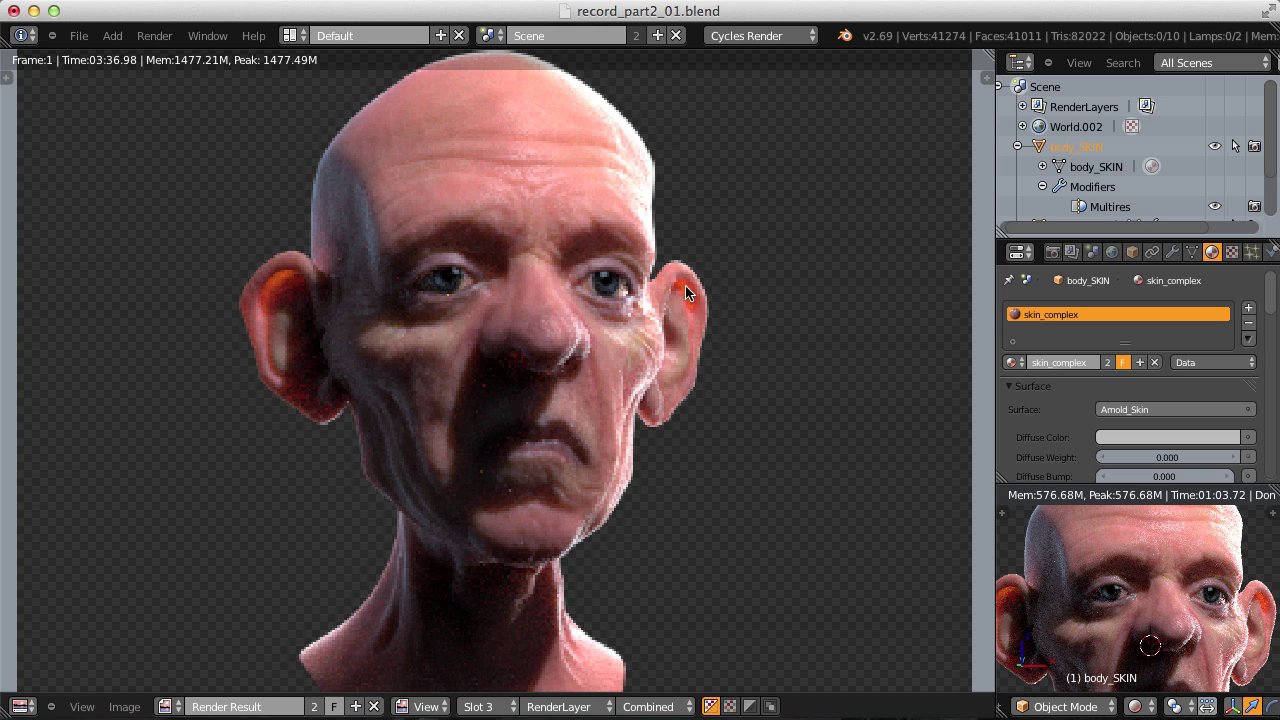
pyautogui.moveTo(685, 285); pyautogui.dragTo(689, 302, button='middle')
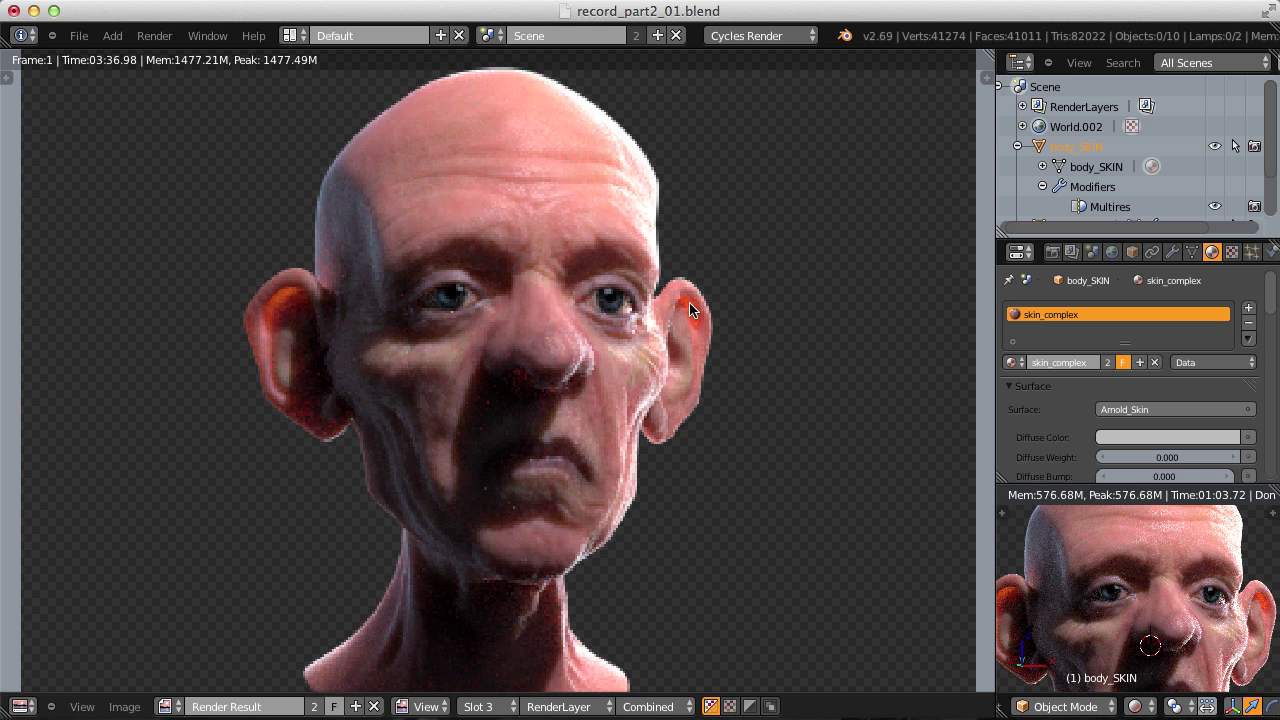
pyautogui.press('j')
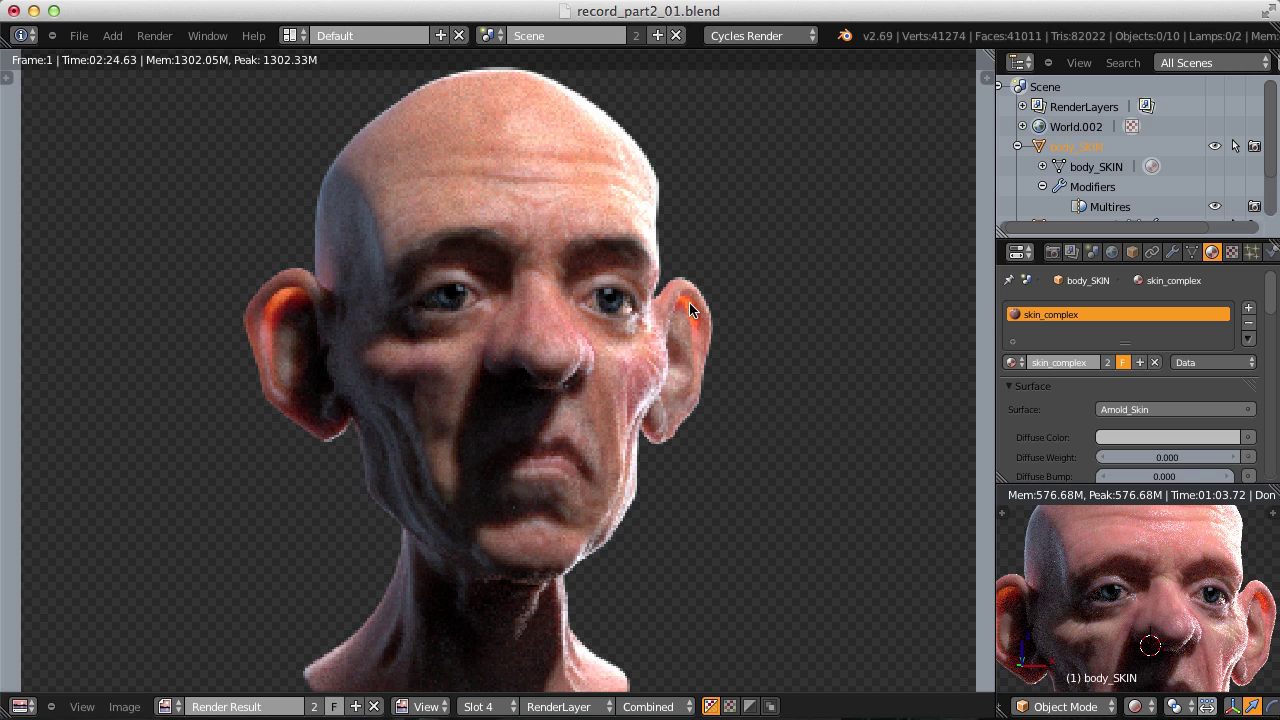
pyautogui.press('j')
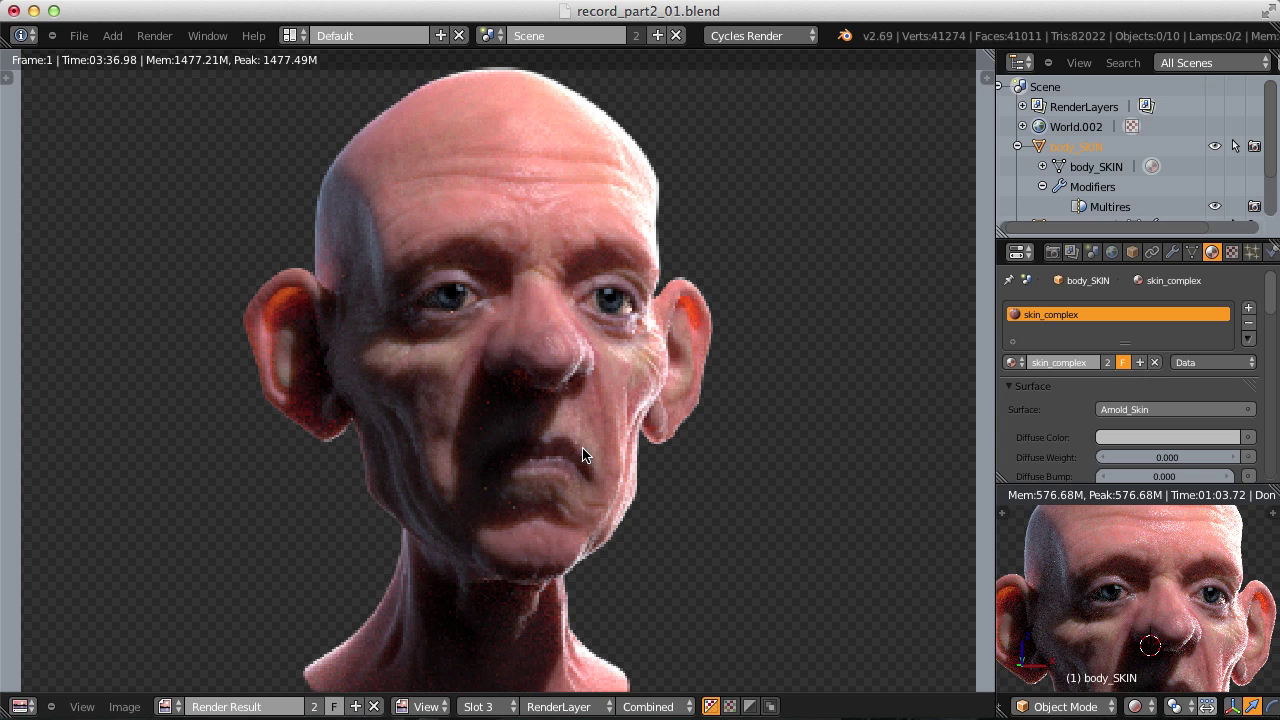
pyautogui.press('j')
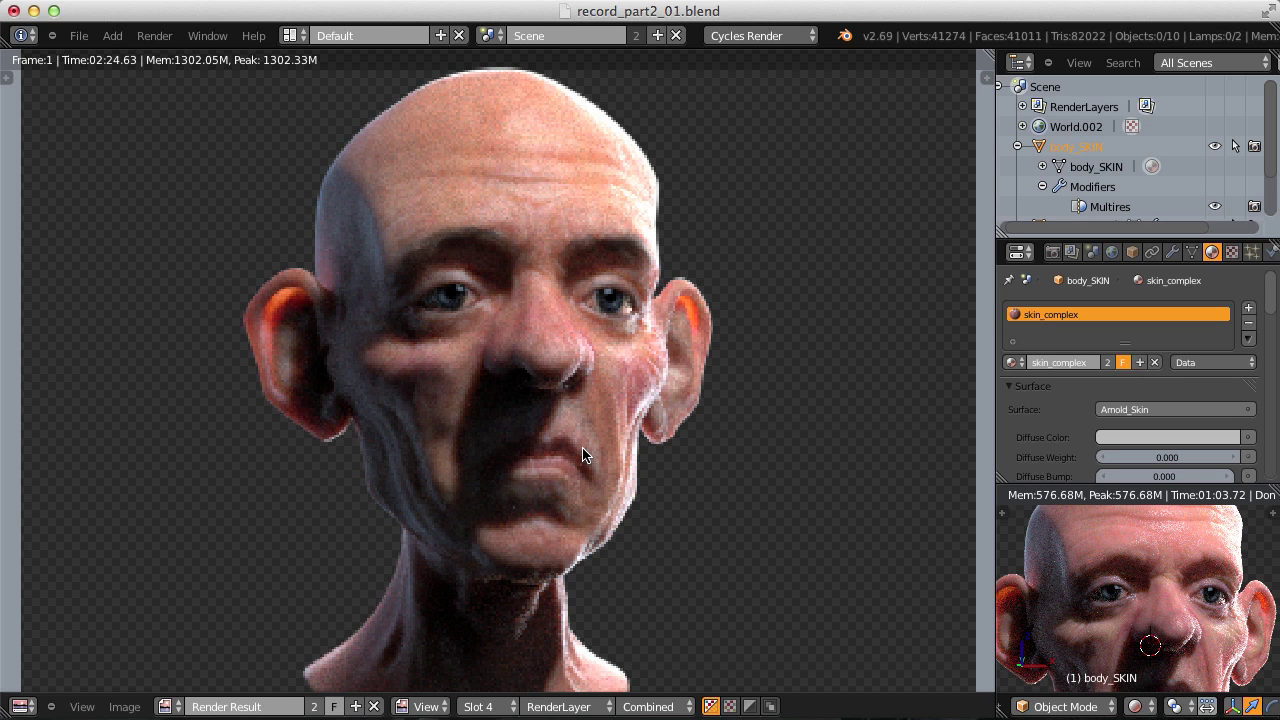
# Step: Examine the differences in skin tone and shadow areas between the Slot 3 and Slot 4 renders, first on the face, then on the whole bust
pyautogui.hotkey('alt', 'j')
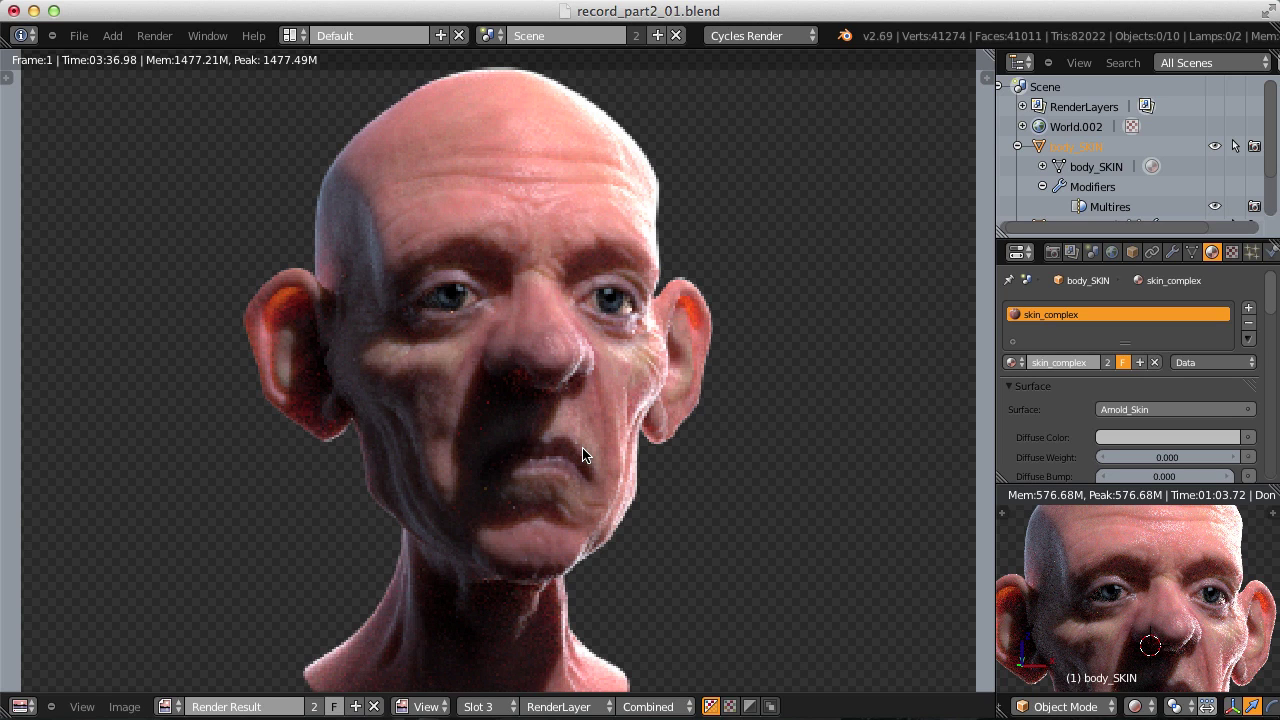
pyautogui.moveTo(518, 278); pyautogui.dragTo(525, 300, button='middle')
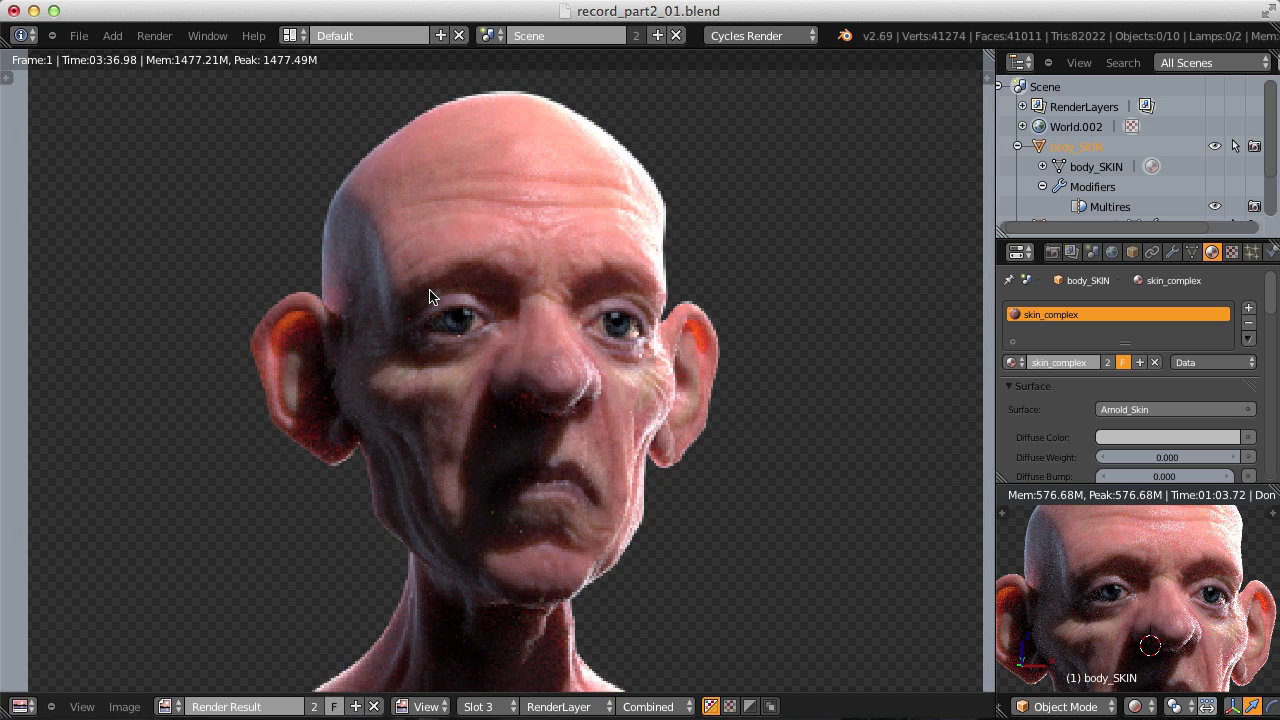
pyautogui.moveTo(497, 382); pyautogui.dragTo(493, 382, button='middle')
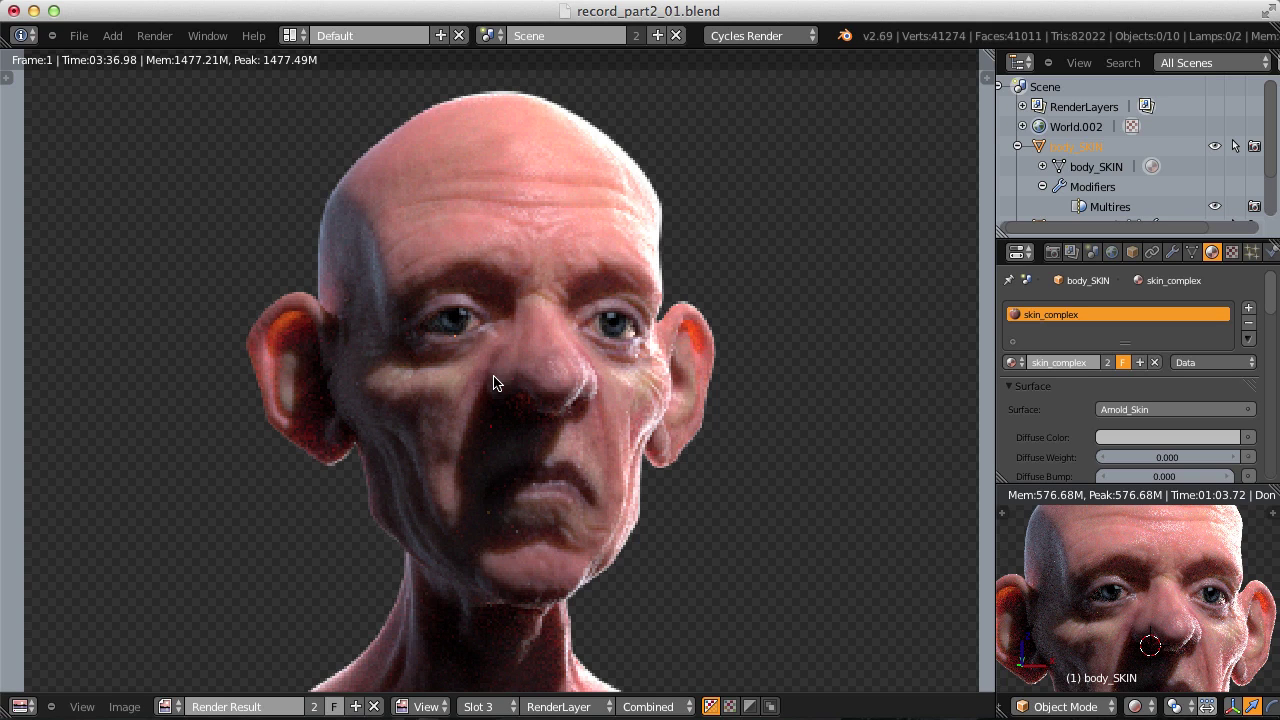
pyautogui.press('j')
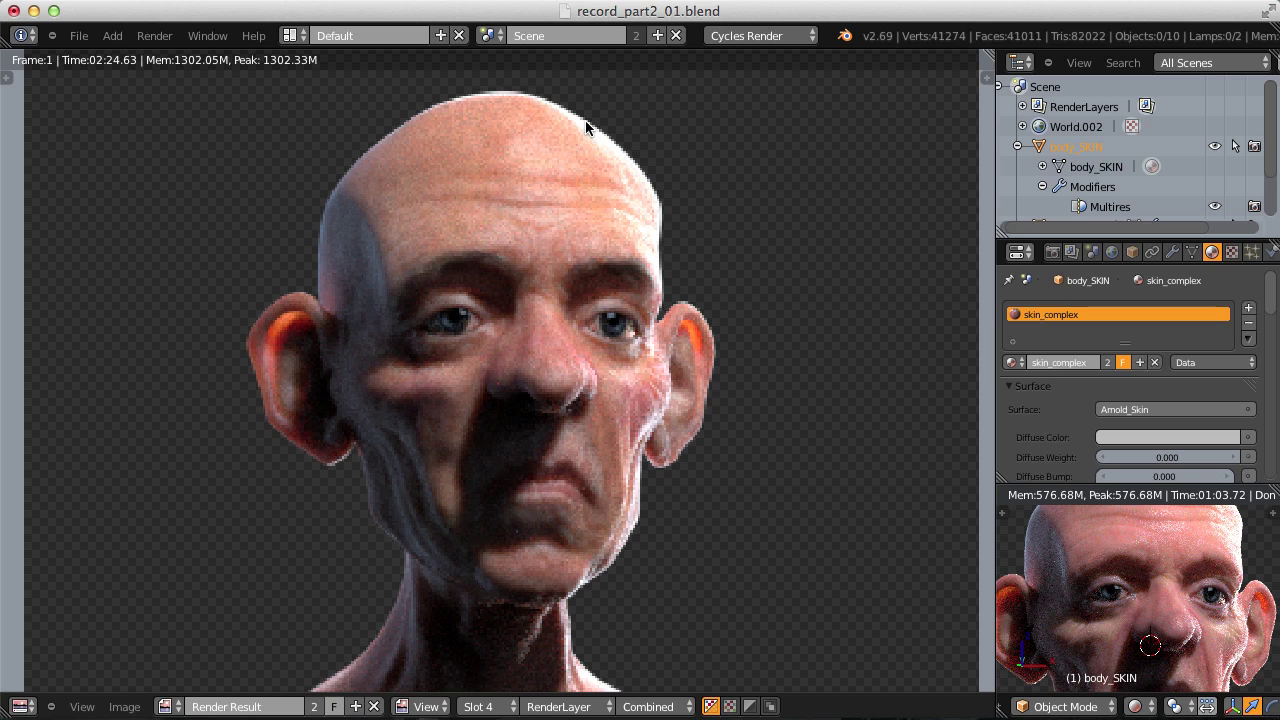
pyautogui.hotkey('alt', 'j')
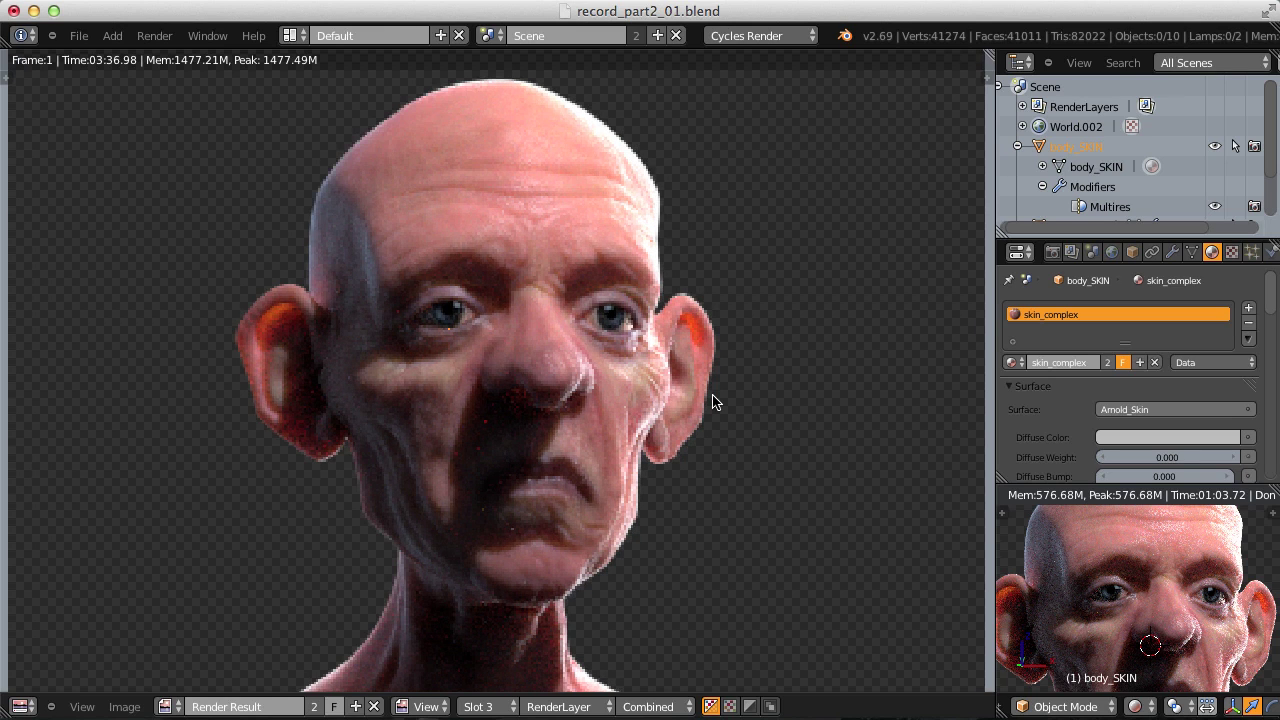
pyautogui.scroll(-4, 712, 402)
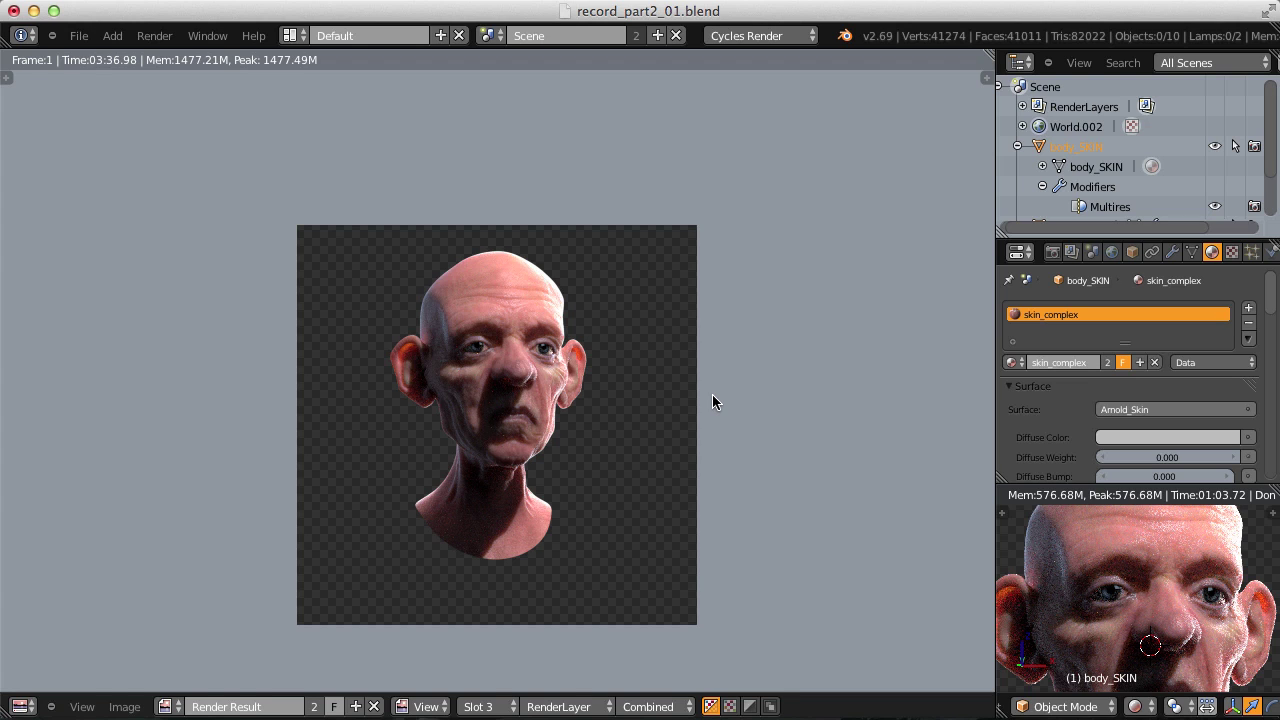
pyautogui.press('j')
pyautogui.scroll(2, 712, 395)
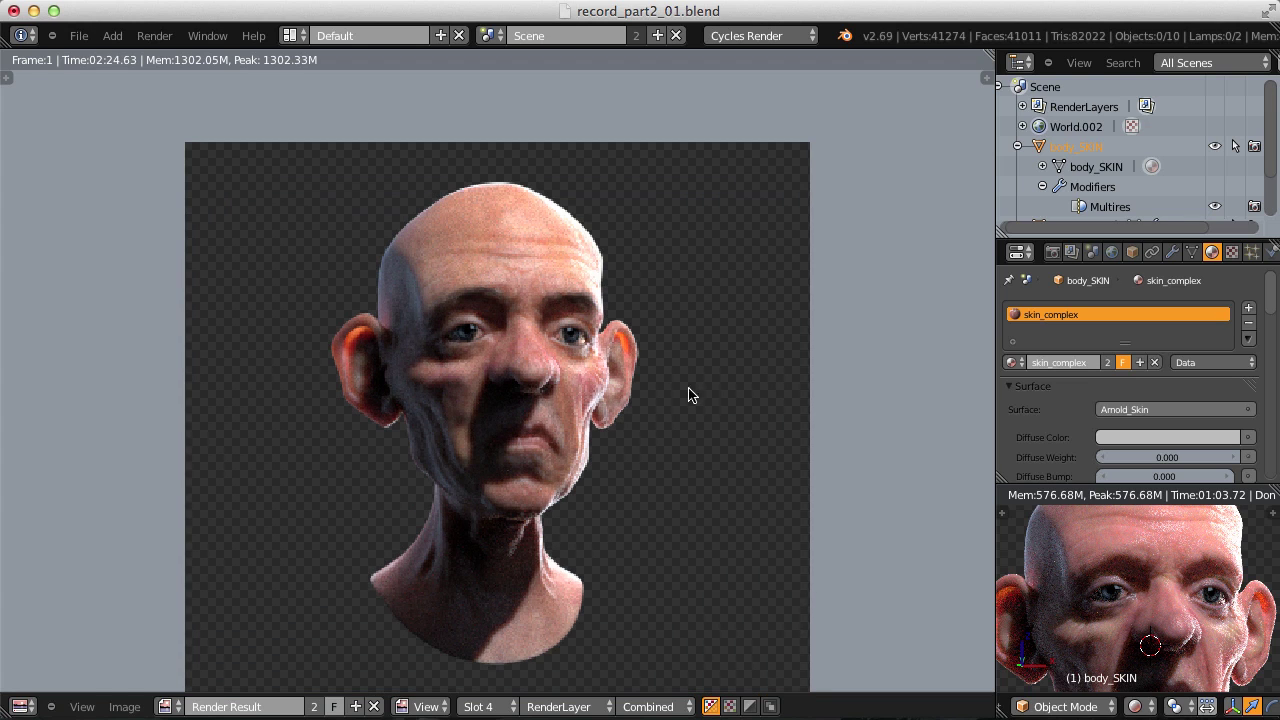
pyautogui.press('j')
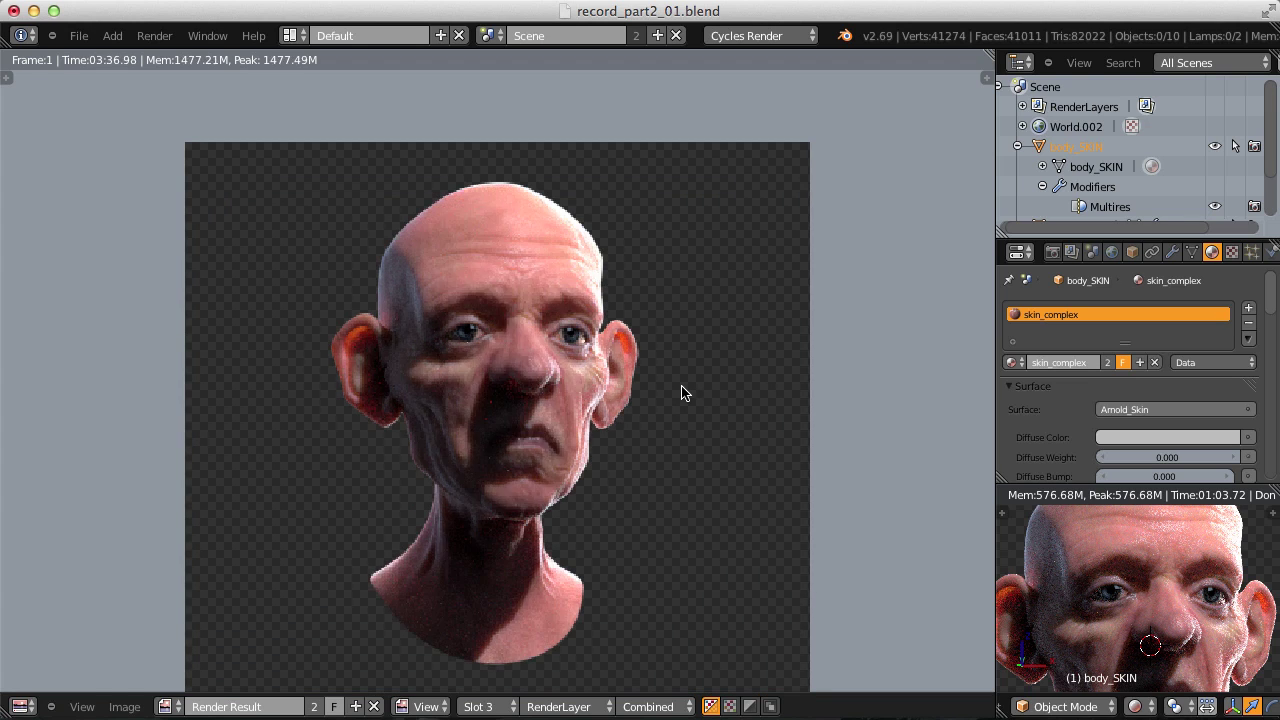